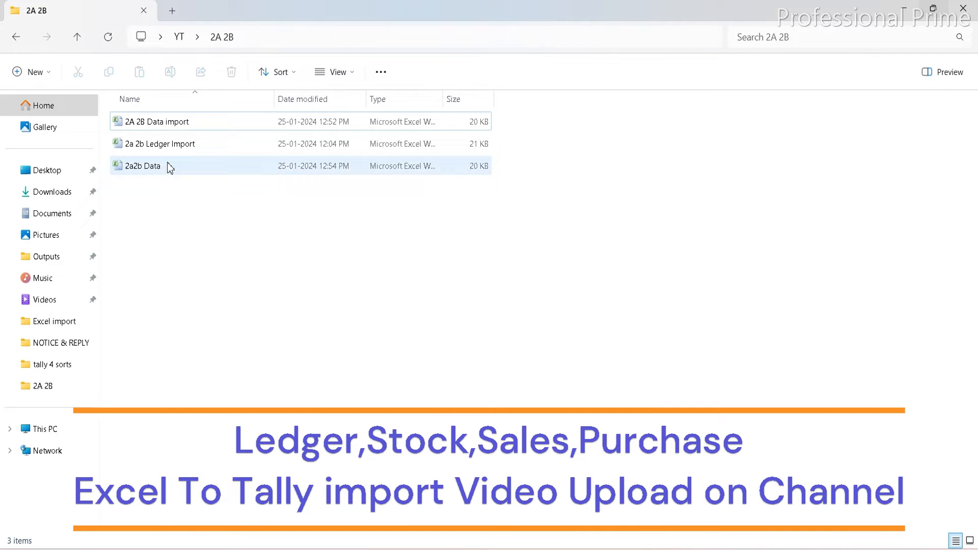
Step: Open the 2a2b Data workbook, dismiss the activation notice and display the top of sheet 1
double_click(168, 166)
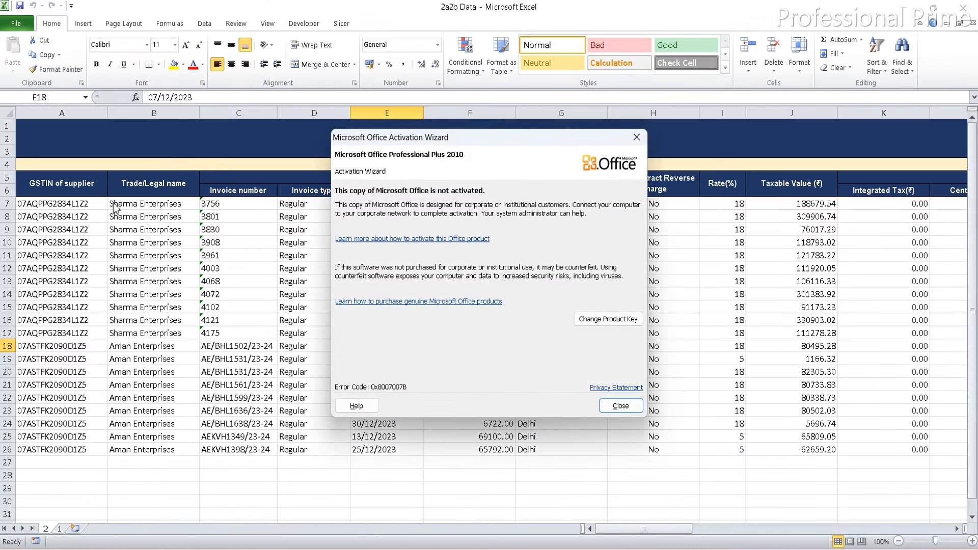
click(622, 408)
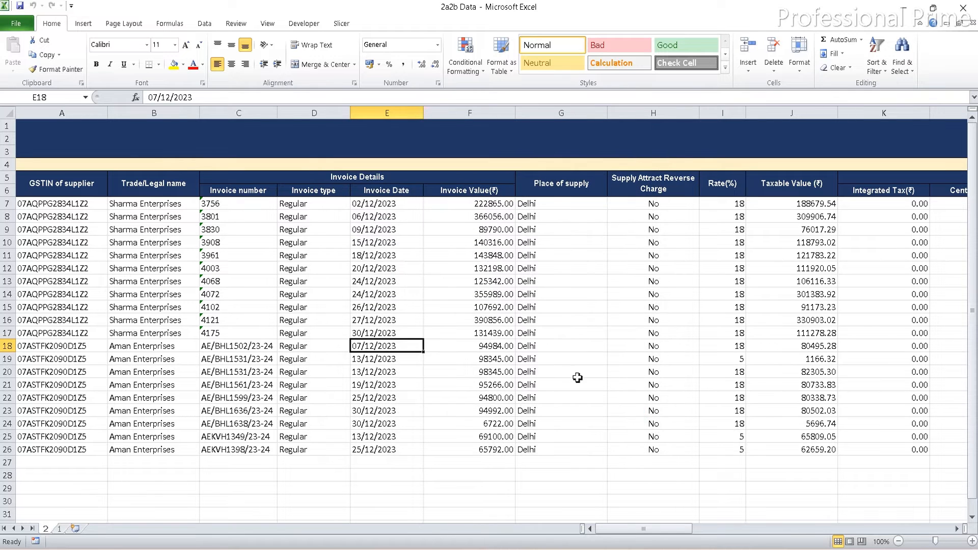
click(60, 529)
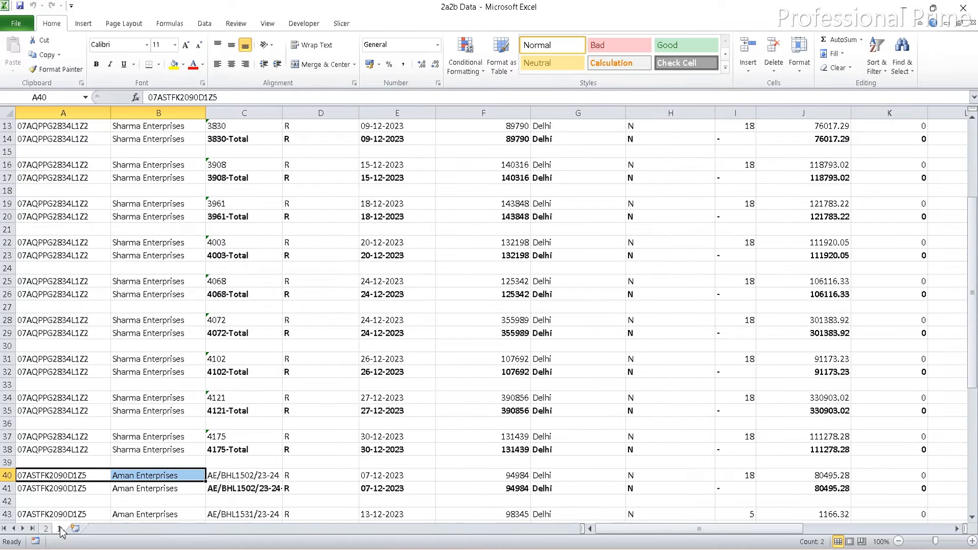
click(973, 138)
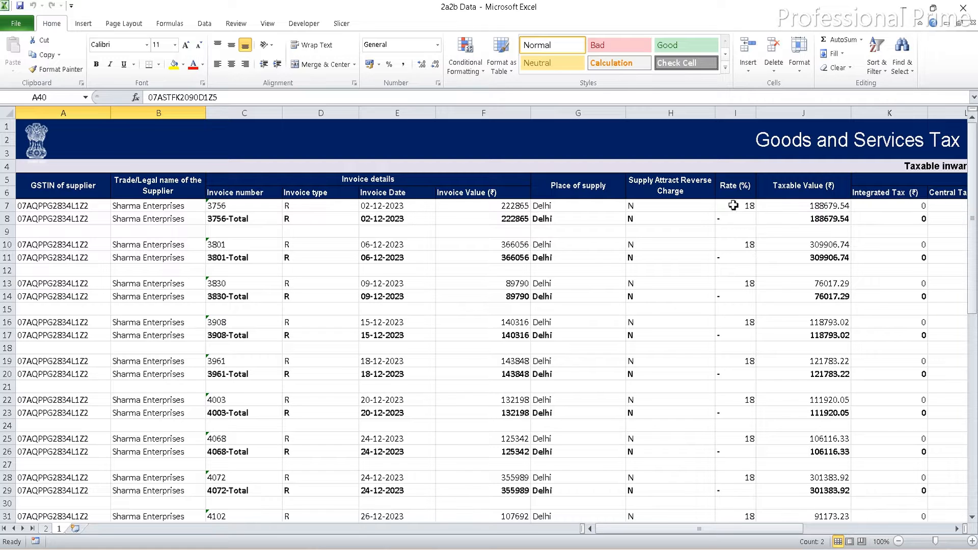
Step: Add a new worksheet and copy the GSTR 2A table A5:X63, headers included, from sheet 1
click(77, 529)
click(60, 529)
click(34, 193)
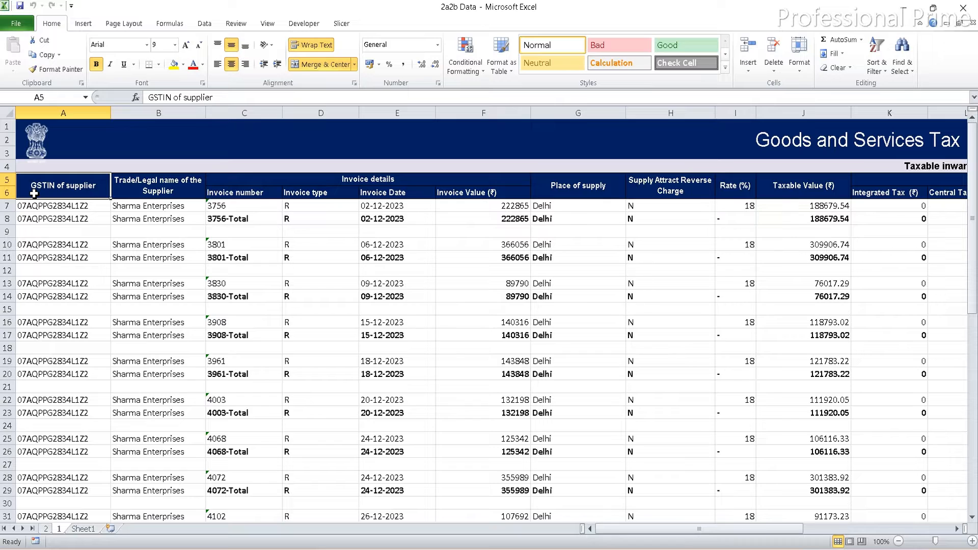
key(ctrl+shift+Right)
key(ctrl+shift+Right)
key(ctrl+shift+Right)
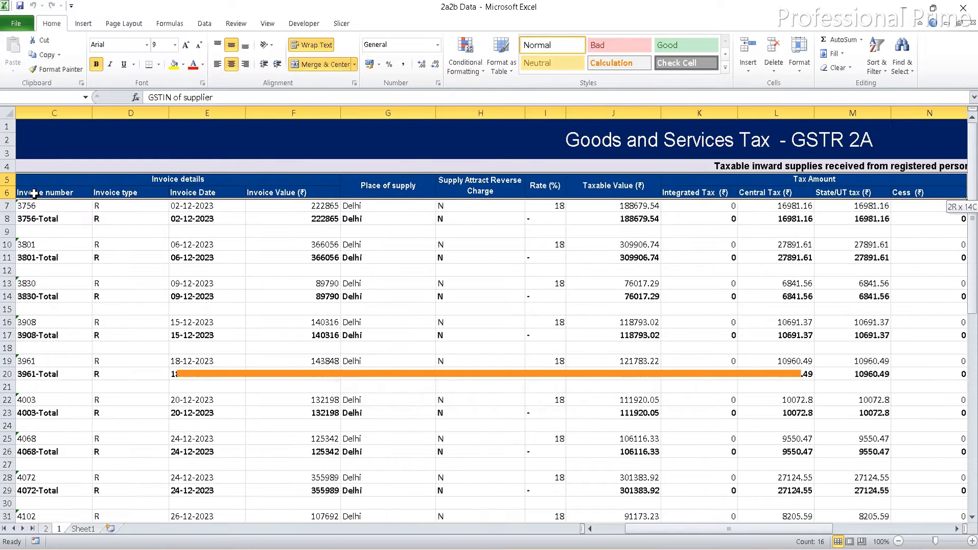
key(ctrl+shift+Right)
key(ctrl+shift+Right)
key(ctrl+shift+Right)
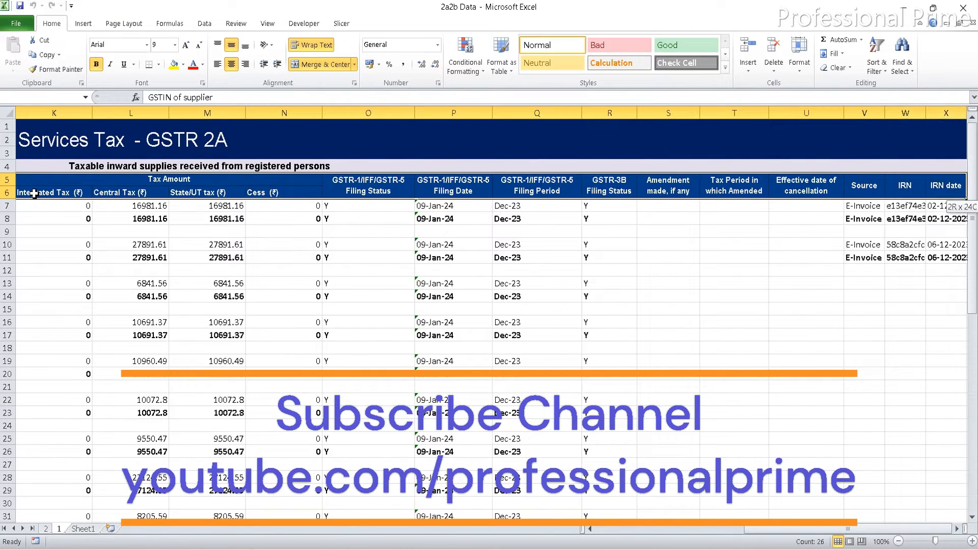
key(shift+Left)
key(shift+Down)
key(shift+Down)
key(shift+Down)
key(shift+Down)
key(shift+Down)
key(shift+Down)
key(shift+Down)
key(shift+Down)
key(shift+Down)
key(shift+Down)
key(shift+Down)
key(shift+Down)
key(shift+Down)
key(shift+Down)
key(shift+Down)
key(shift+Down)
key(shift+Down)
key(shift+Down)
key(shift+Down)
key(shift+Down)
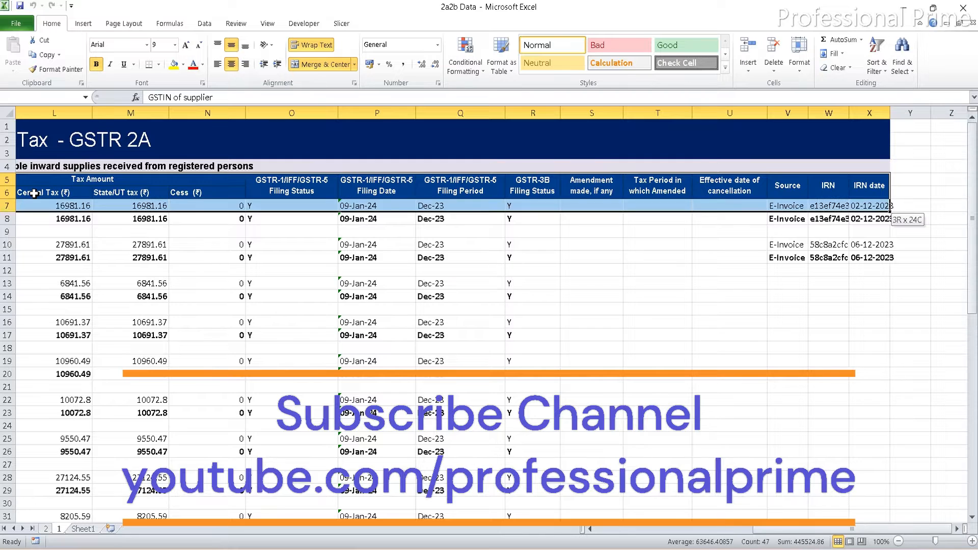
key(shift+Down)
key(shift+Down)
key(shift+Down)
key(shift+Down)
key(shift+Down)
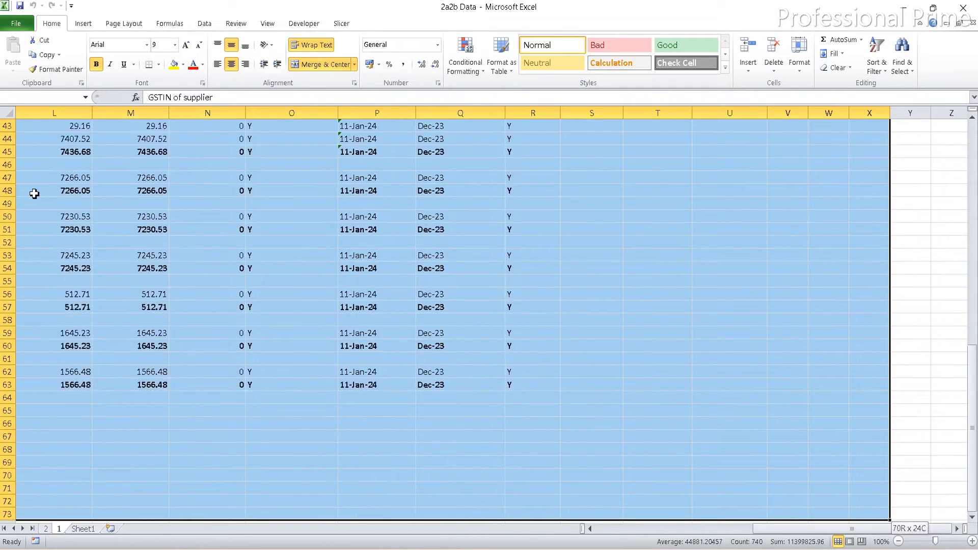
key(shift+Up)
key(shift+Down)
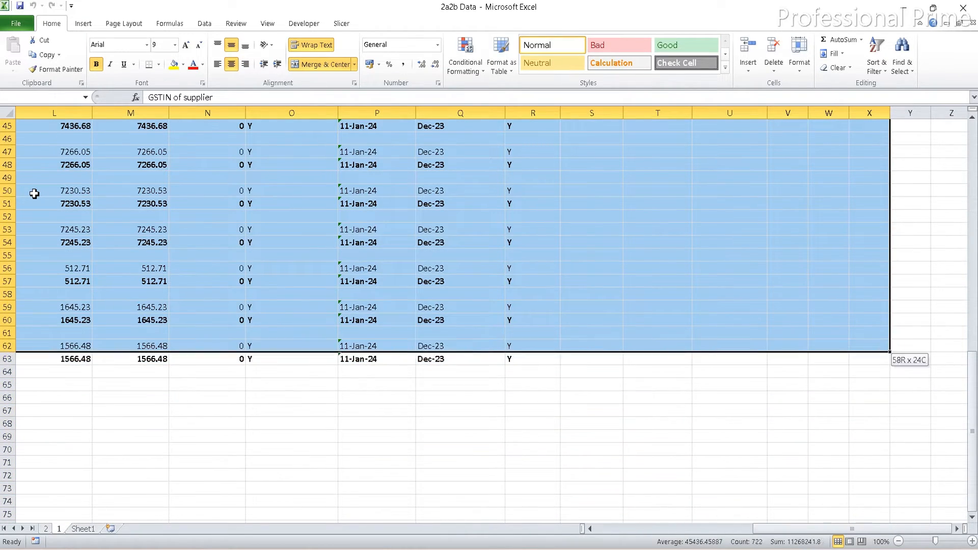
key(shift+Down)
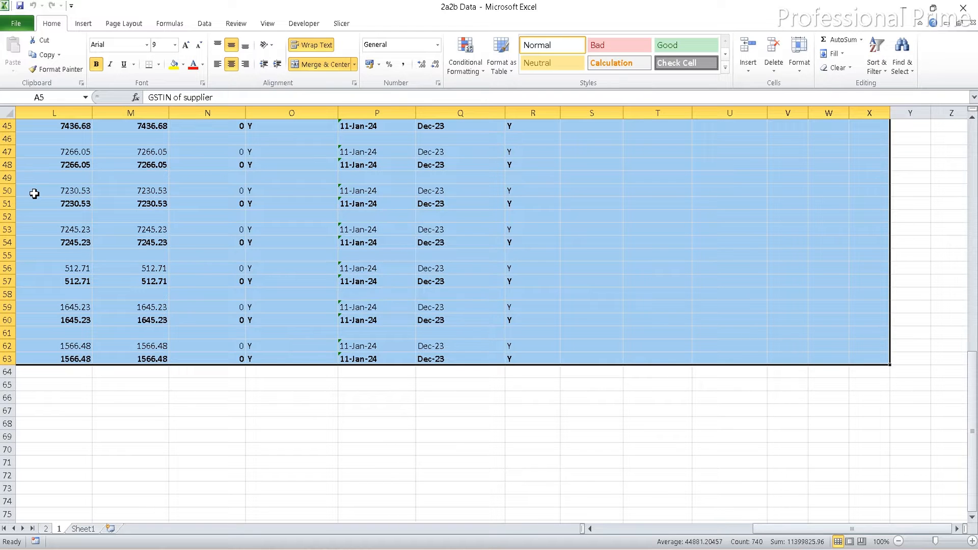
key(ctrl+c)
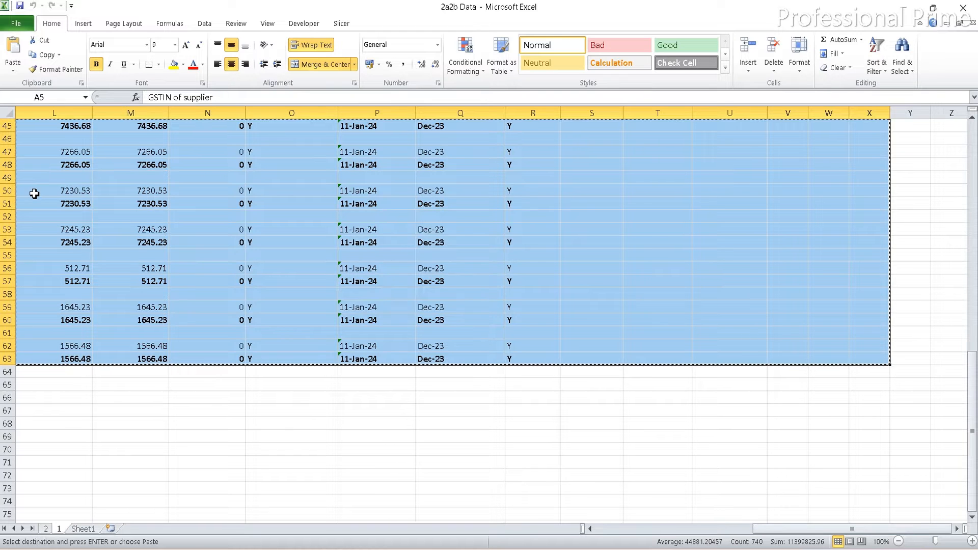
Step: Paste the copied GSTR 2A table into Sheet1 starting at cell A2
click(91, 530)
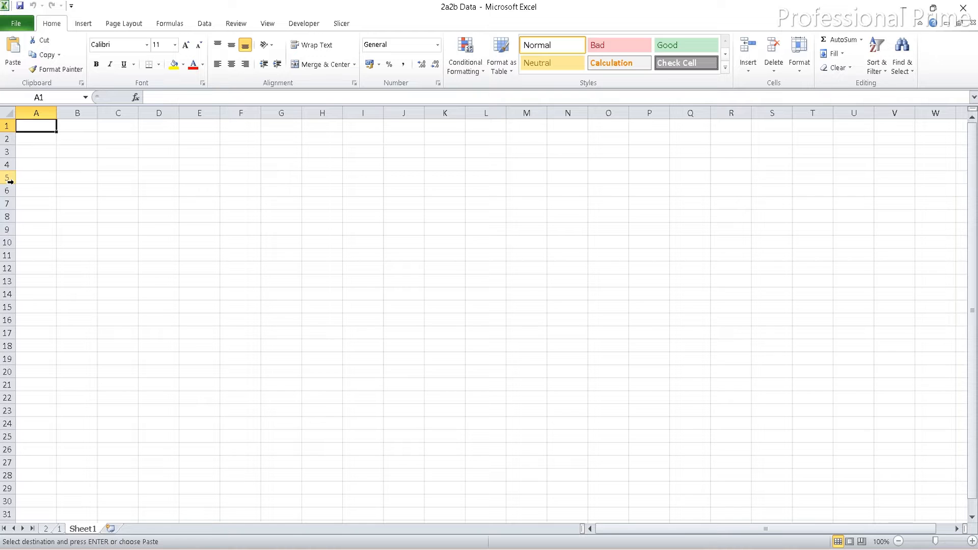
key(Down)
key(ctrl+v)
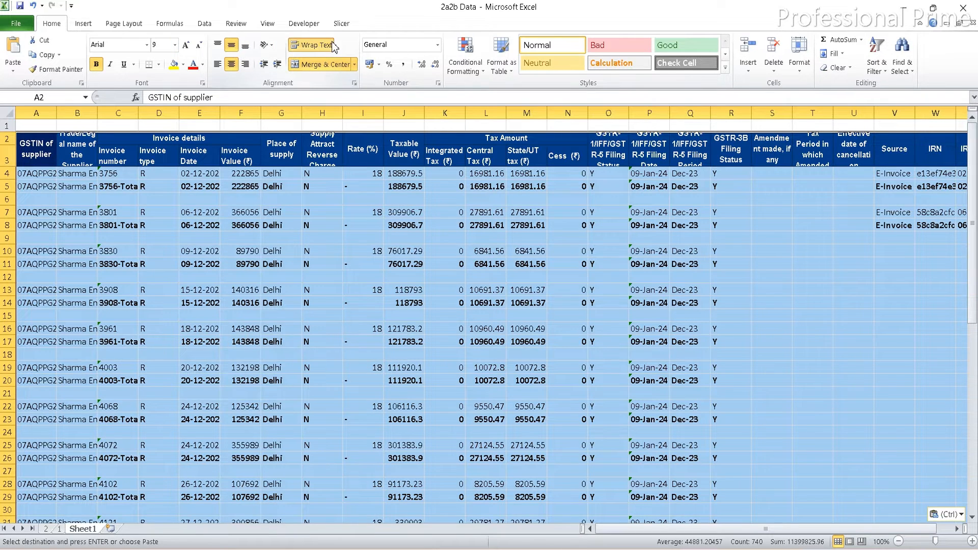
Step: Turn off text wrapping for the pasted table and autofit all column widths on Sheet1
click(312, 45)
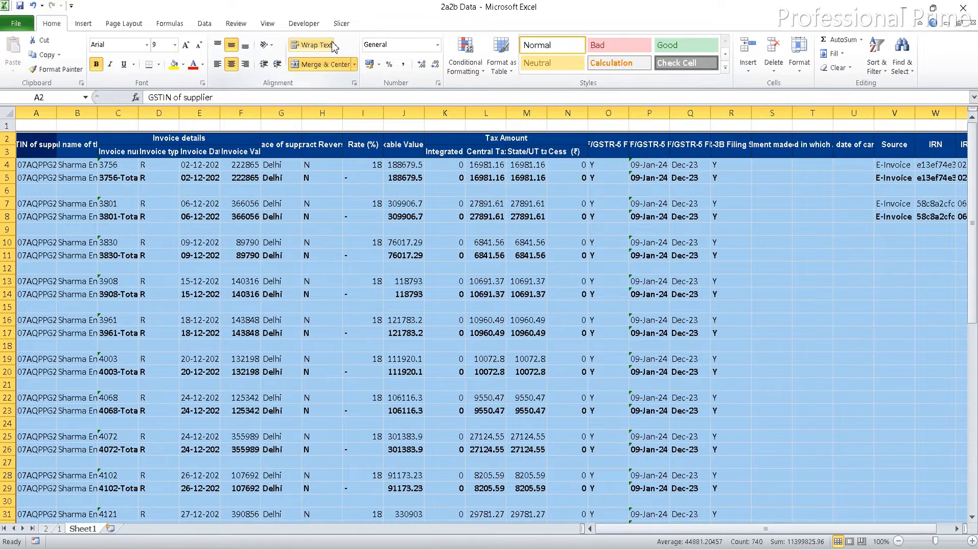
click(8, 113)
double_click(56, 113)
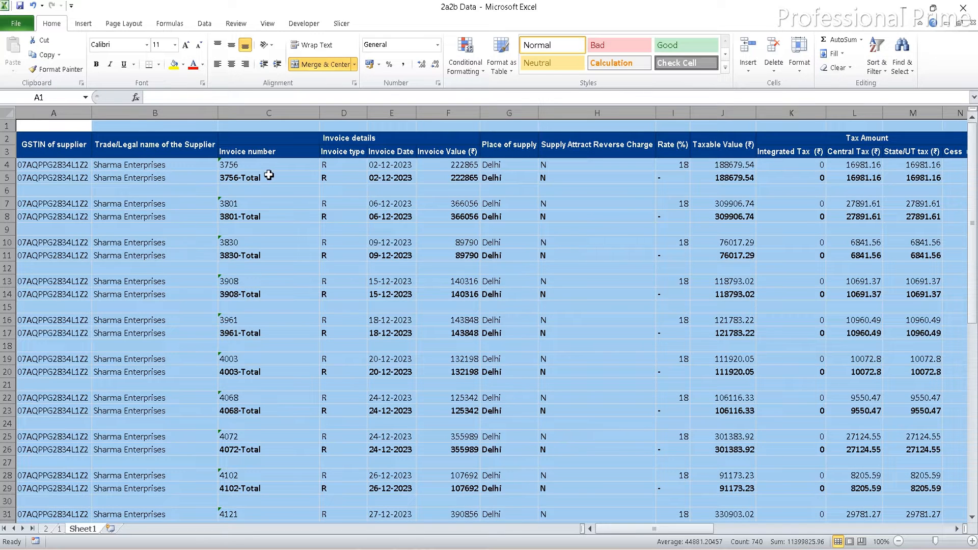
Step: Copy the invoice subheaders C3:F3 into row 2, replacing the merged Invoice details heading
click(250, 155)
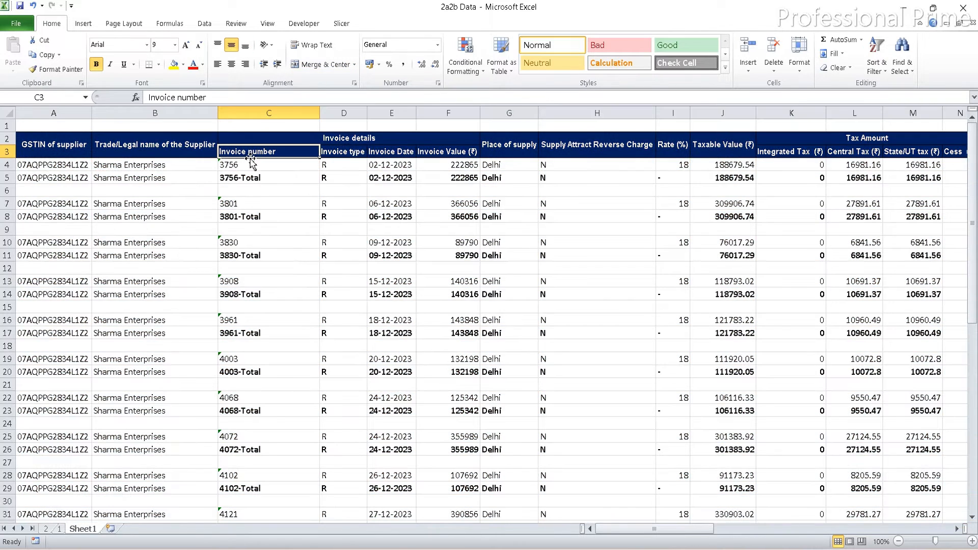
key(shift+Right)
key(shift+Right)
key(shift+Right)
key(shift+Right)
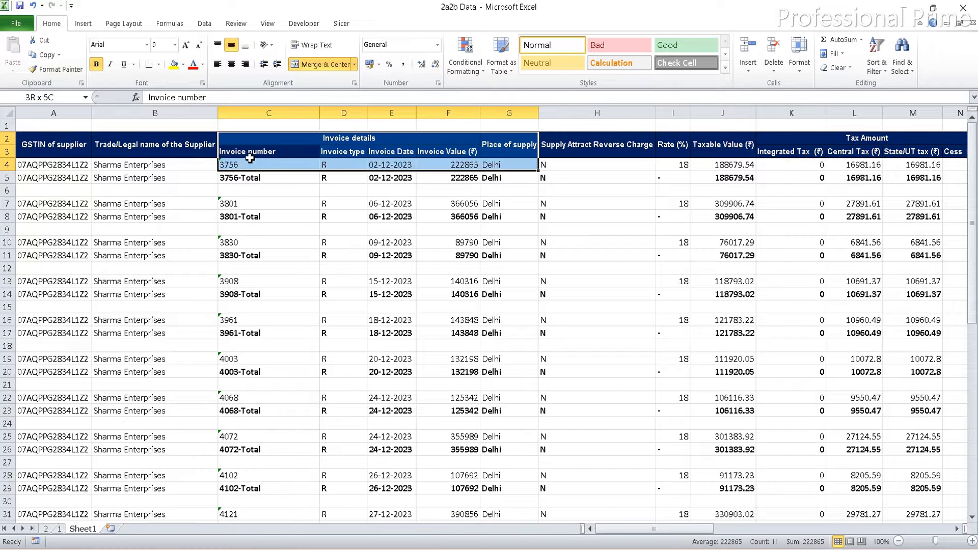
key(Up)
key(Down)
key(shift+Right)
key(shift+Right)
key(shift+Right)
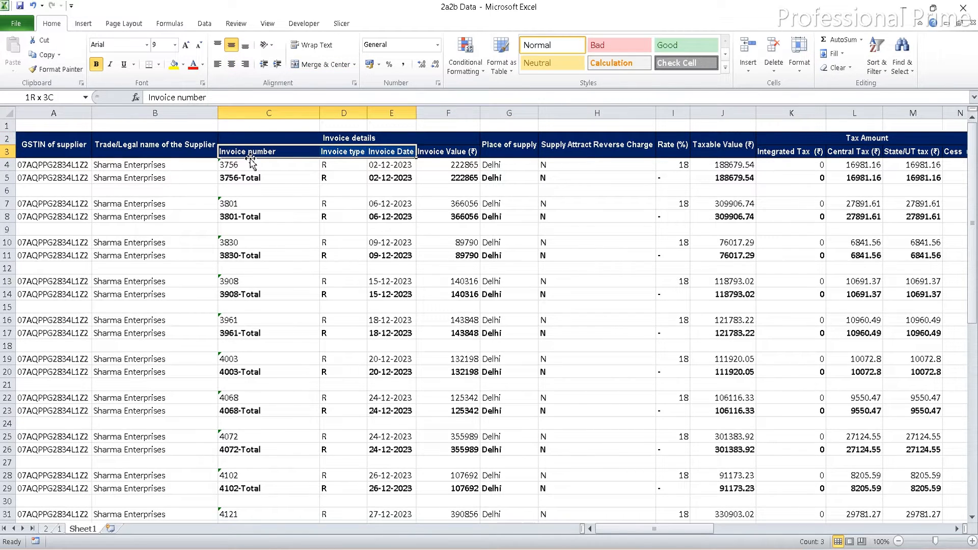
key(ctrl+c)
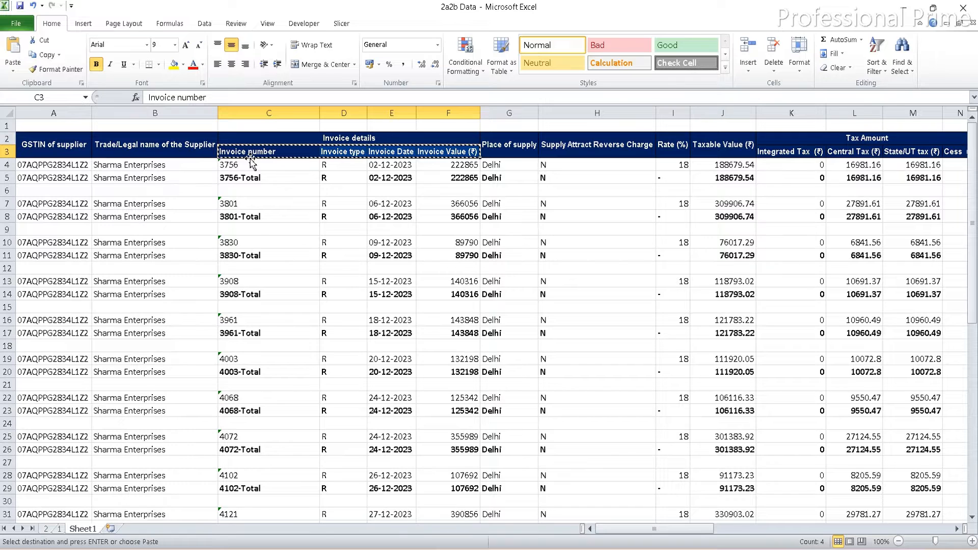
key(Up)
key(Return)
Step: Copy the tax subheaders K3:N3 into row 2, replacing the merged Tax Amount heading
key(Right)
key(Right)
key(Right)
key(Right)
key(Right)
key(Right)
key(Right)
key(Right)
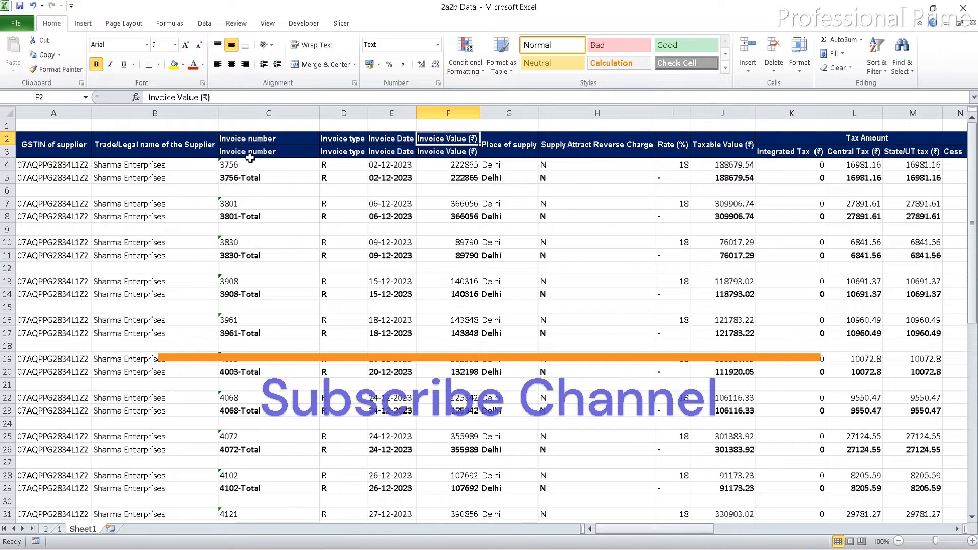
key(Down)
key(shift+Right)
key(shift+Right)
key(shift+Right)
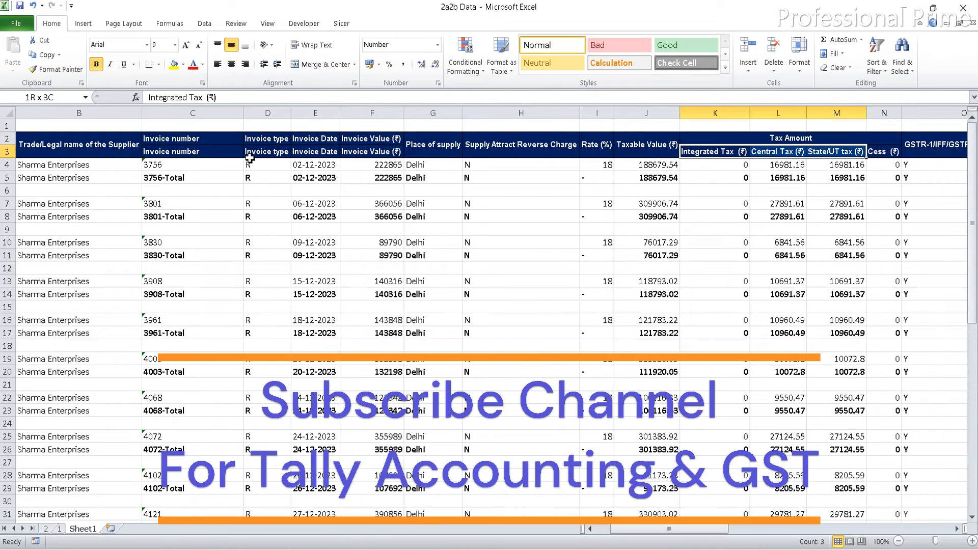
key(ctrl+c)
key(Up)
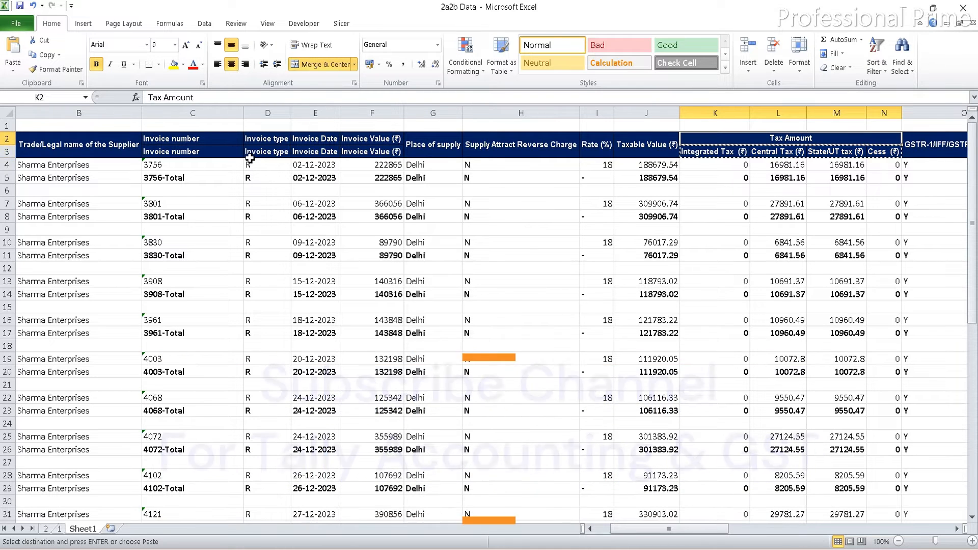
key(Return)
Step: Unmerge the GSTIN of supplier header in A2:A3 and apply its format to the remaining headers in rows 2 and 3
key(Right)
key(Right)
key(Right)
key(Left)
key(Left)
key(Left)
key(Left)
key(Left)
key(Left)
key(Left)
key(Left)
key(Left)
key(Left)
key(Left)
key(Left)
key(Left)
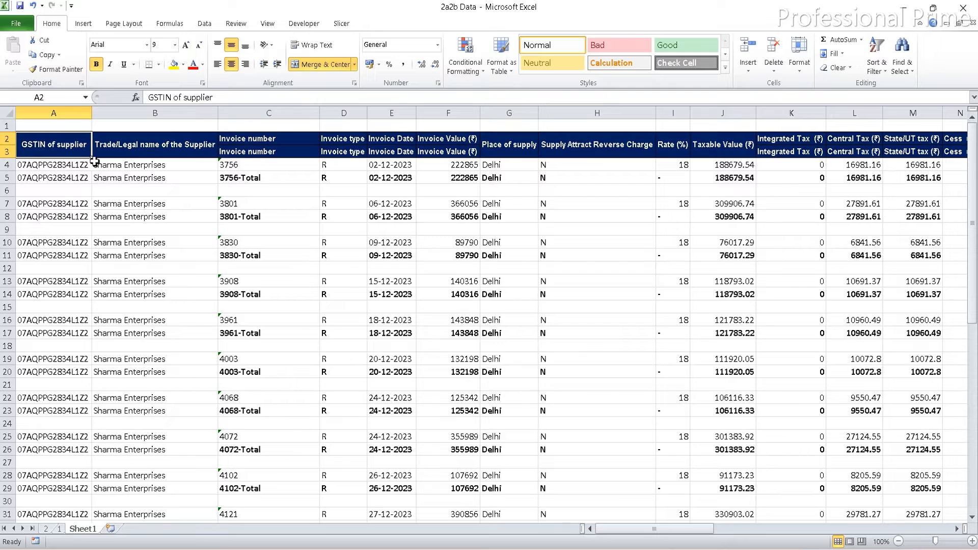
click(316, 66)
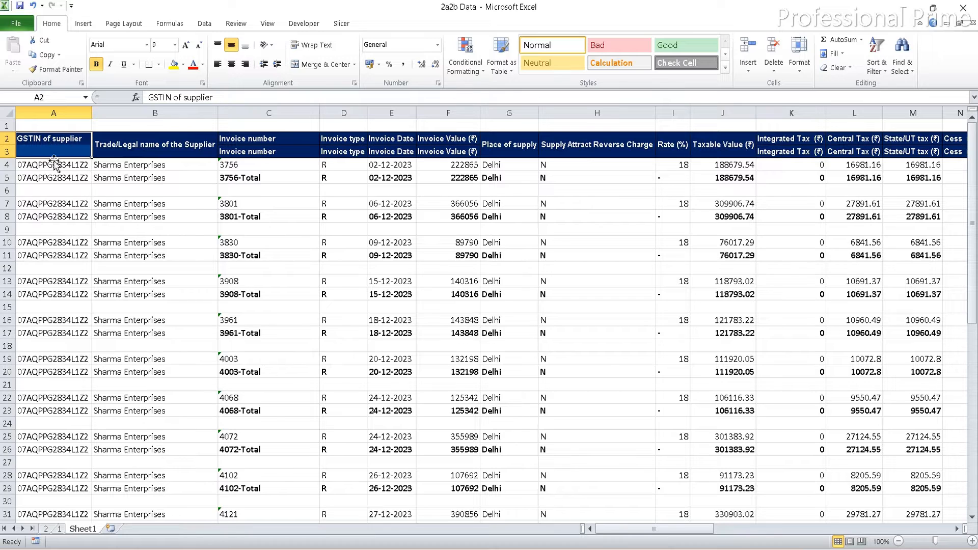
click(56, 68)
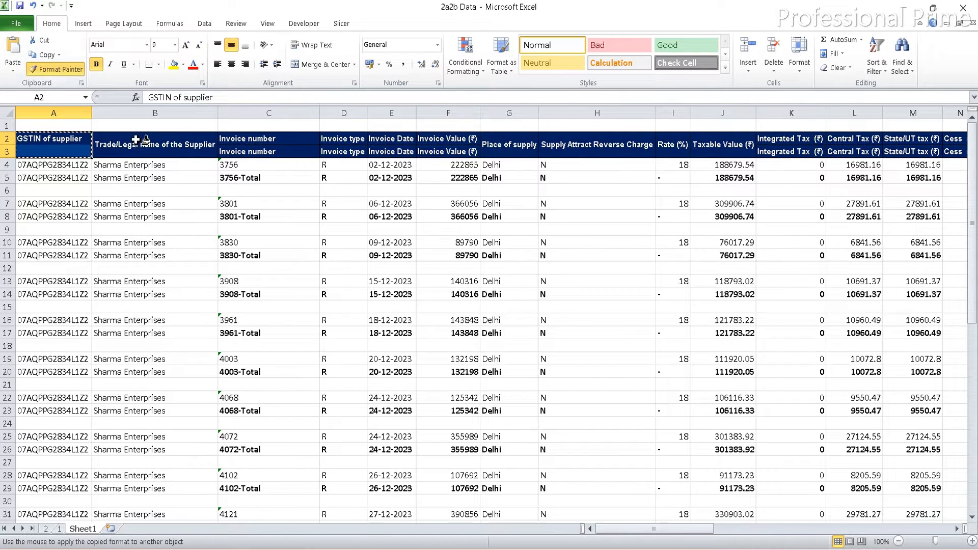
mouse_move(148, 151)
mouse_down()
mouse_move(974, 150)
mouse_move(789, 149)
mouse_up()
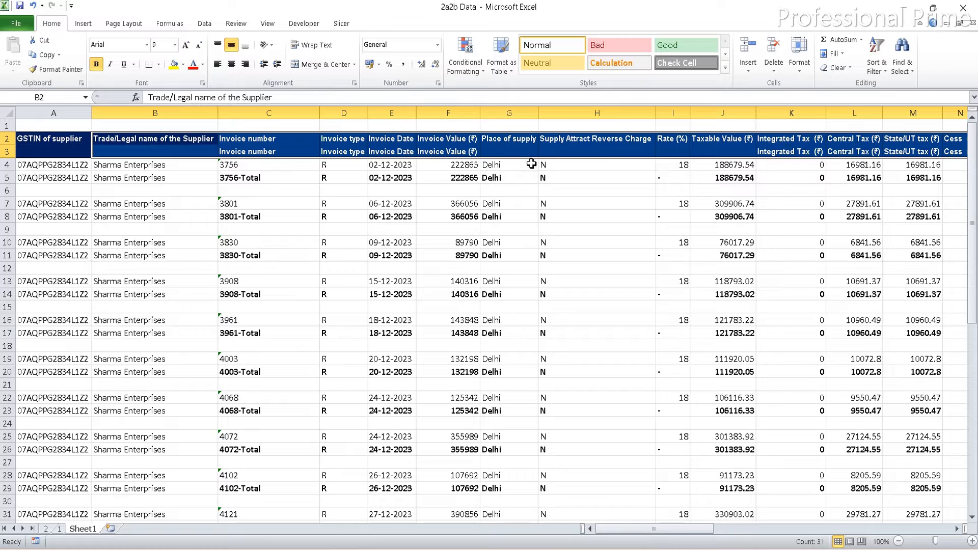
Step: Delete the redundant header row 3 and copy the row 2 headers A2:X2 into row 1
click(8, 152)
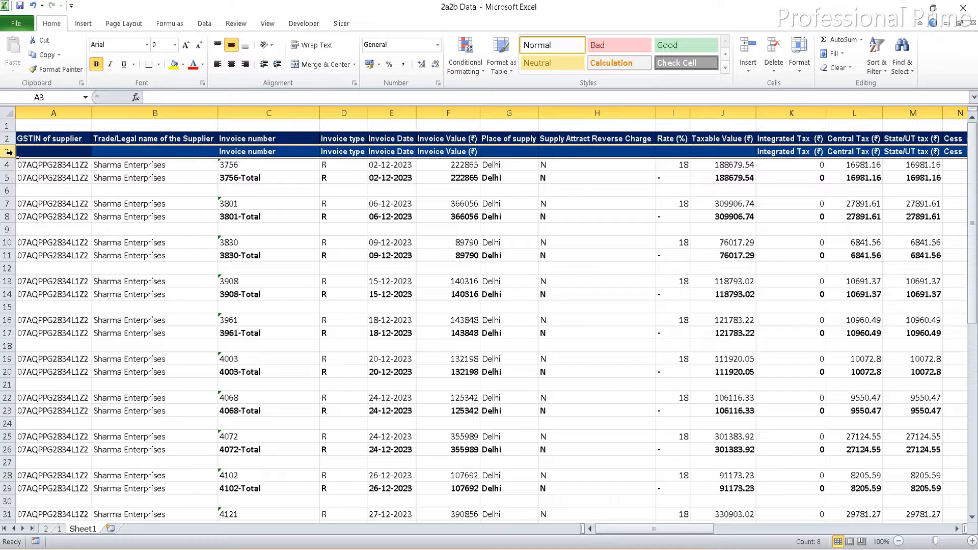
key(ctrl+minus)
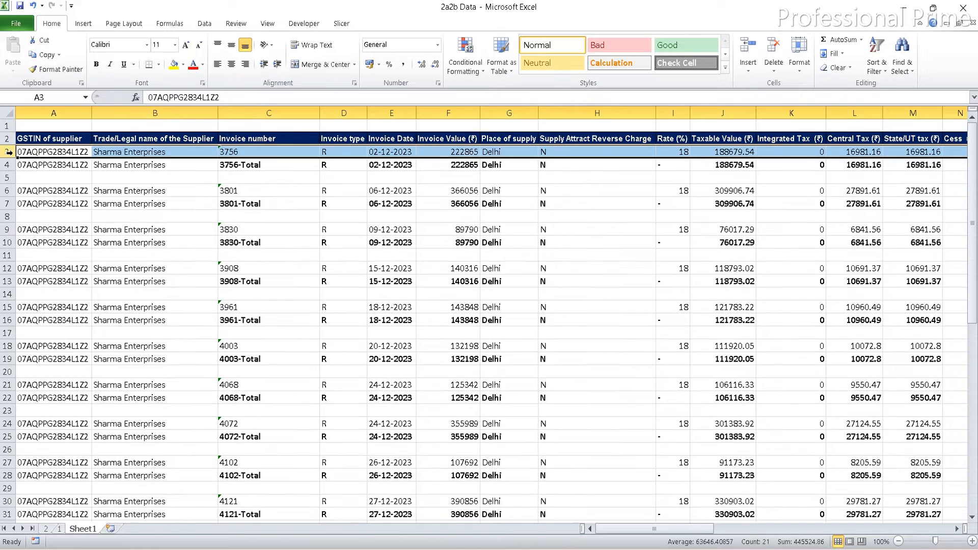
key(Up)
key(ctrl+shift+Right)
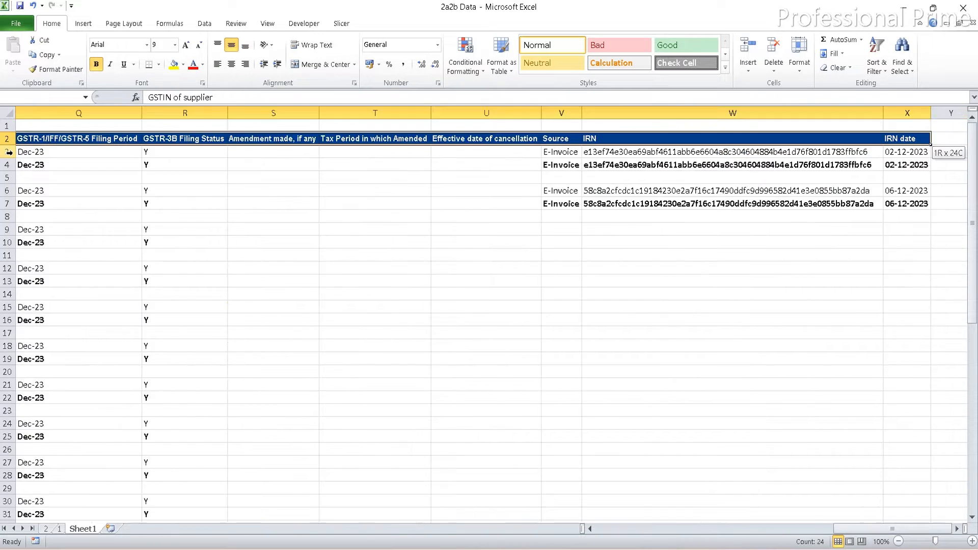
key(ctrl+c)
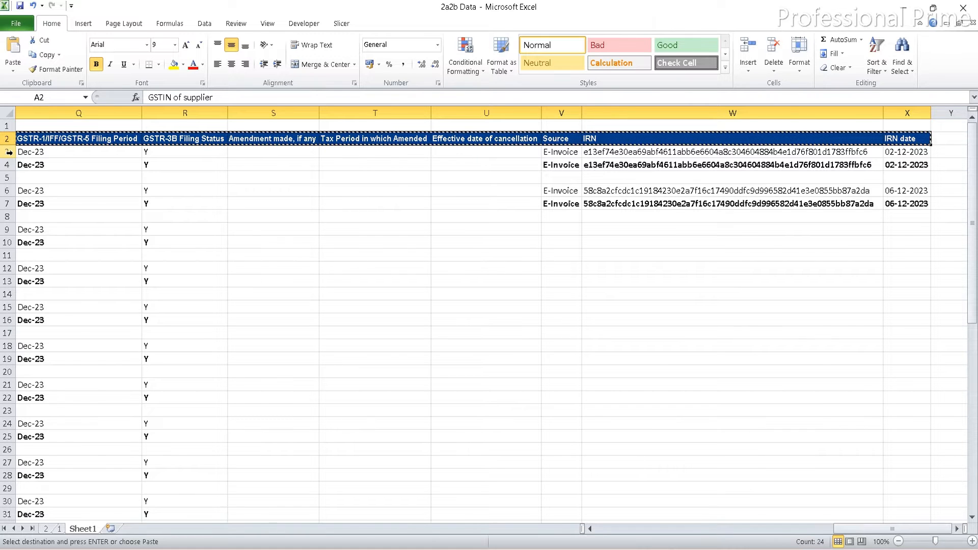
key(Home)
key(Up)
key(Return)
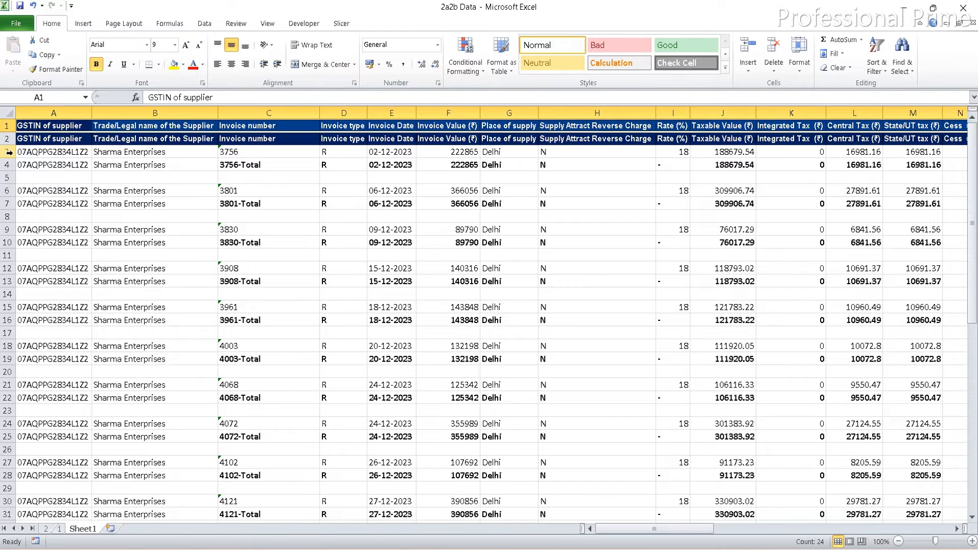
Step: Add filters to the range A2:X59, using the duplicate headers in row 2
key(Down)
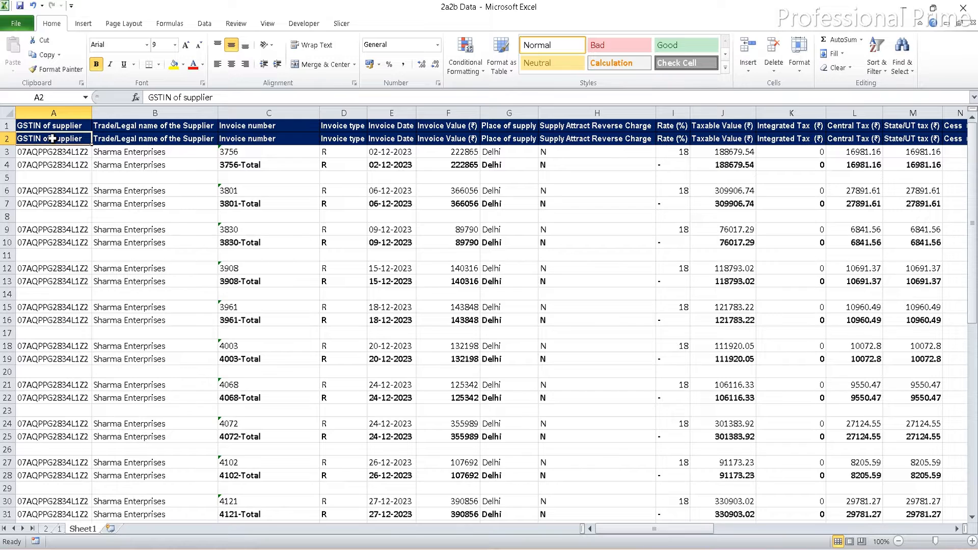
key(ctrl+shift+Right)
key(shift+Down)
key(shift+Down)
key(shift+Down)
key(shift+Down)
key(shift+Down)
key(shift+Down)
key(shift+Down)
key(shift+Down)
key(shift+Down)
key(shift+Down)
key(shift+Down)
key(shift+Down)
key(shift+Down)
key(shift+Down)
key(shift+Down)
key(shift+Down)
key(shift+Down)
key(shift+Down)
key(shift+Down)
key(shift+Down)
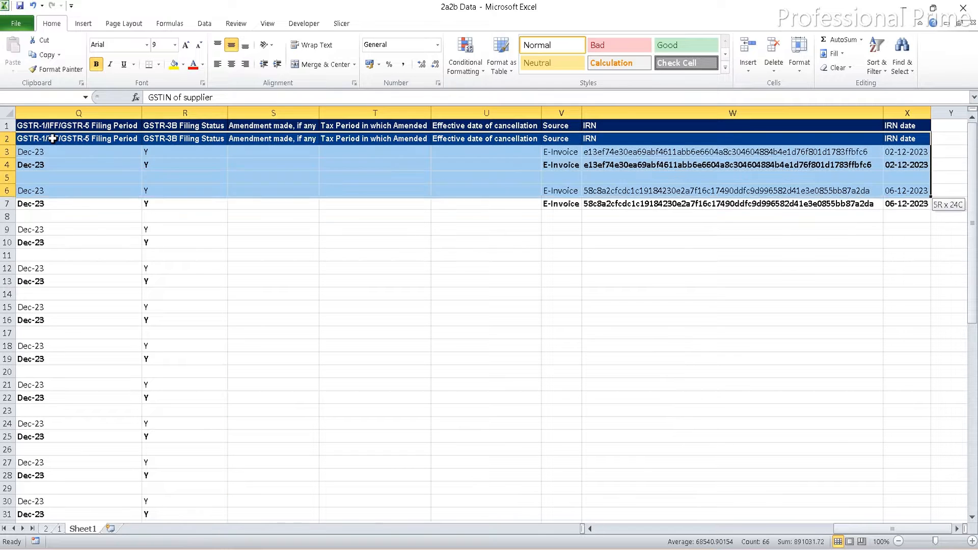
key(shift+Down)
key(shift+Down)
key(shift+Down)
key(shift+Down)
key(shift+Down)
key(shift+Down)
key(shift+Down)
key(shift+Down)
key(shift+Down)
key(shift+Down)
key(shift+Down)
key(shift+Down)
key(shift+Down)
key(shift+Down)
key(shift+Down)
key(shift+Down)
key(shift+Down)
key(shift+Down)
key(shift+Down)
key(shift+Down)
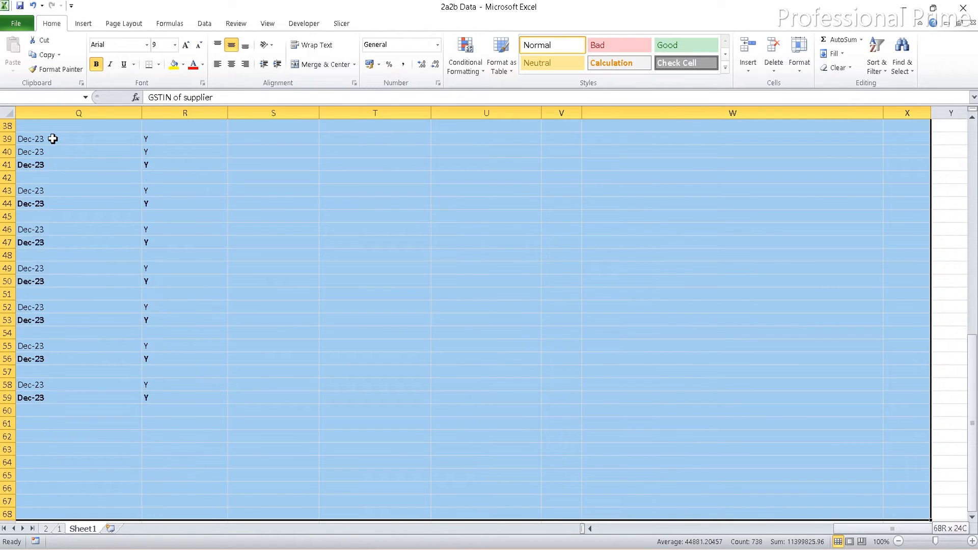
key(shift+Up)
key(shift+Up)
key(shift+Up)
key(shift+Up)
key(shift+Up)
key(shift+Up)
key(shift+Up)
key(shift+Up)
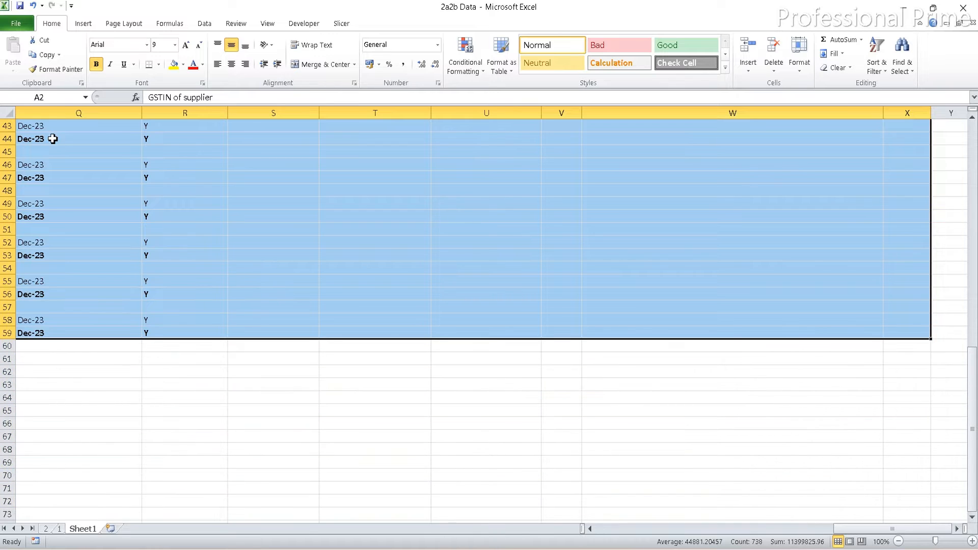
click(603, 529)
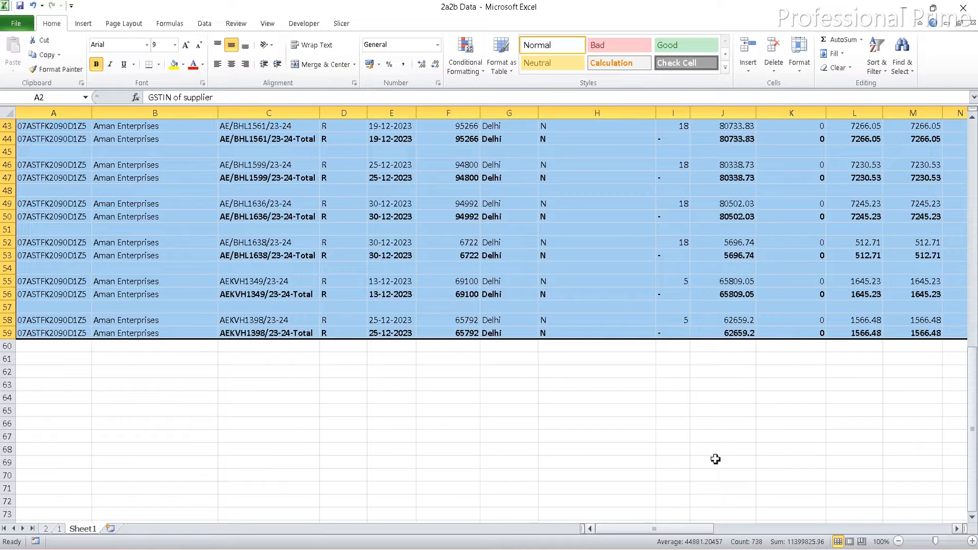
drag(973, 502, 976, 162)
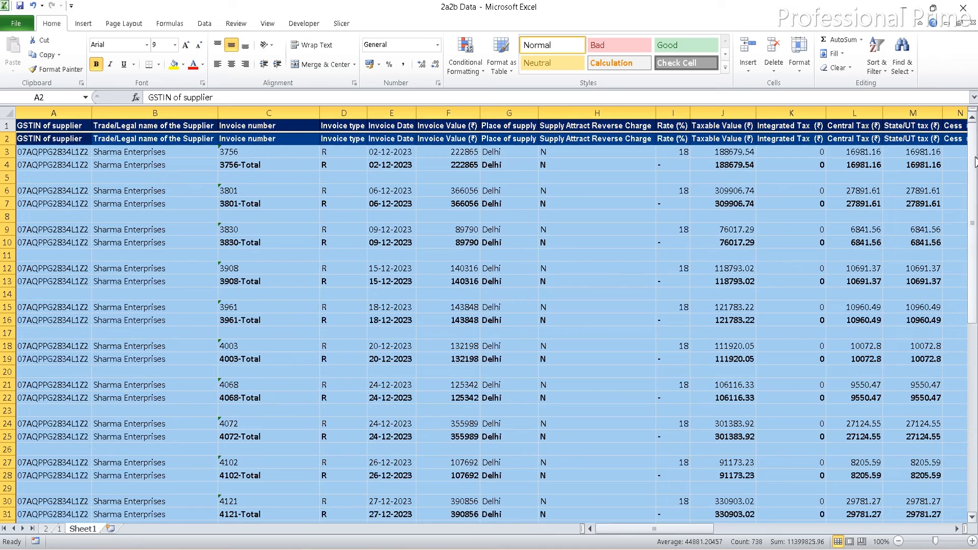
click(876, 57)
click(874, 133)
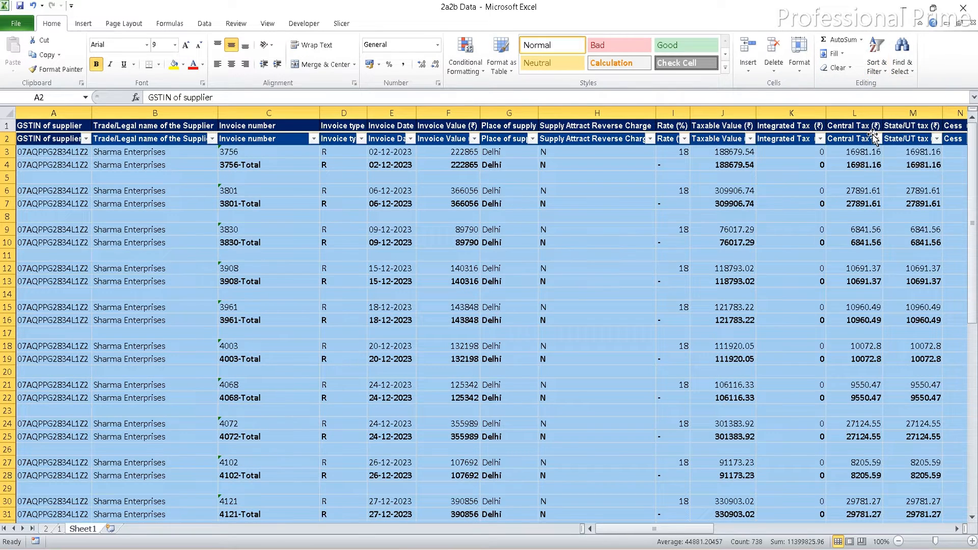
Step: Filter the Rate (%) column to exclude 5 and 18, keeping only the "-" and blank rows
click(683, 142)
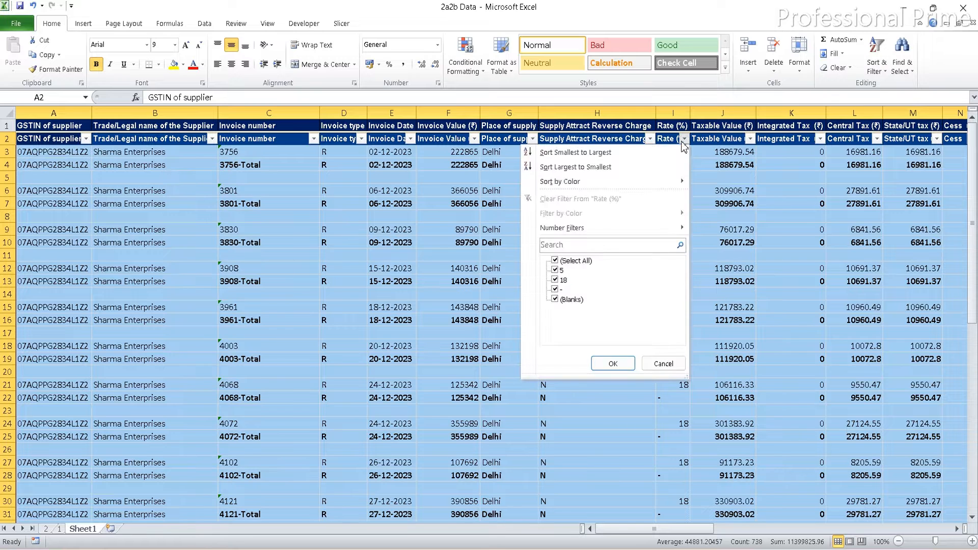
click(555, 271)
click(555, 280)
click(606, 365)
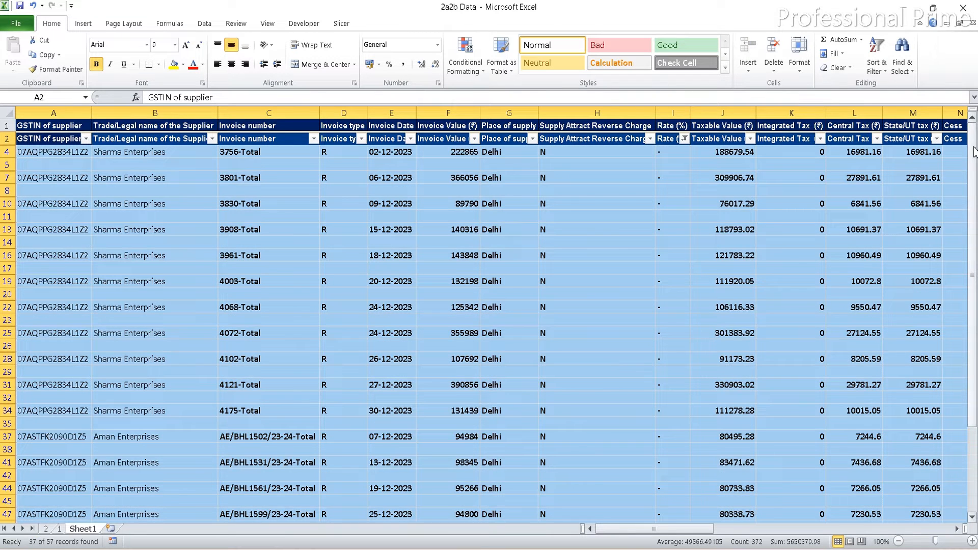
Step: Delete the filtered invoice total and blank rows together with the duplicate header row, and return to cell A1
drag(974, 168, 974, 120)
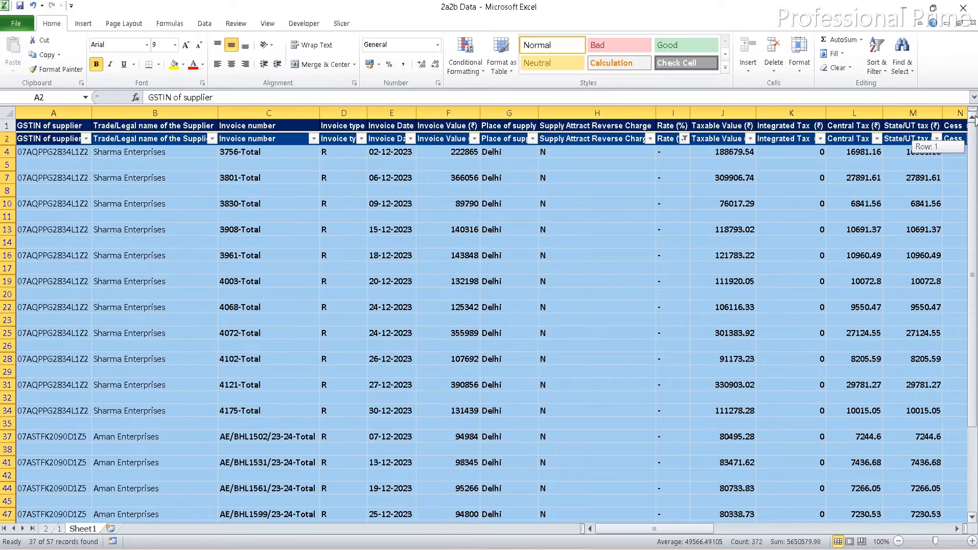
click(775, 60)
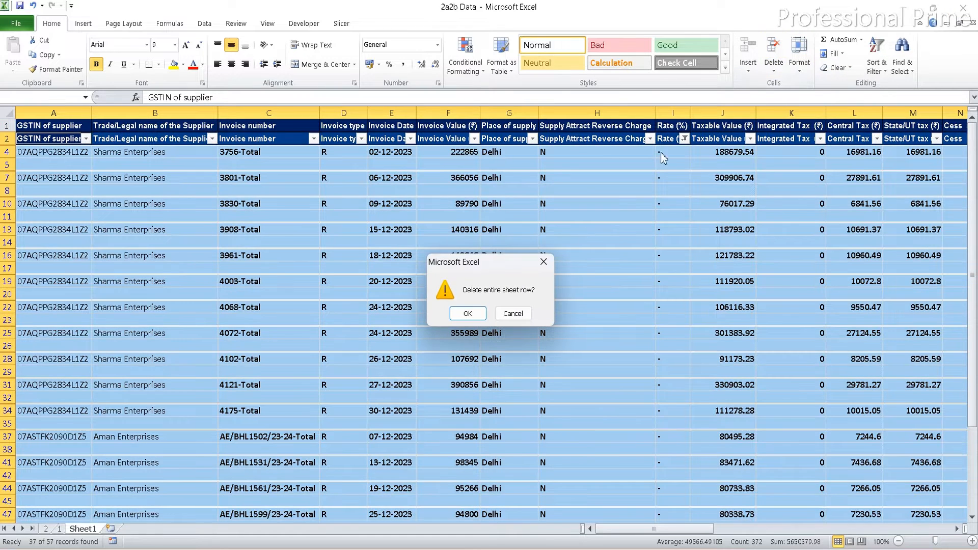
click(466, 313)
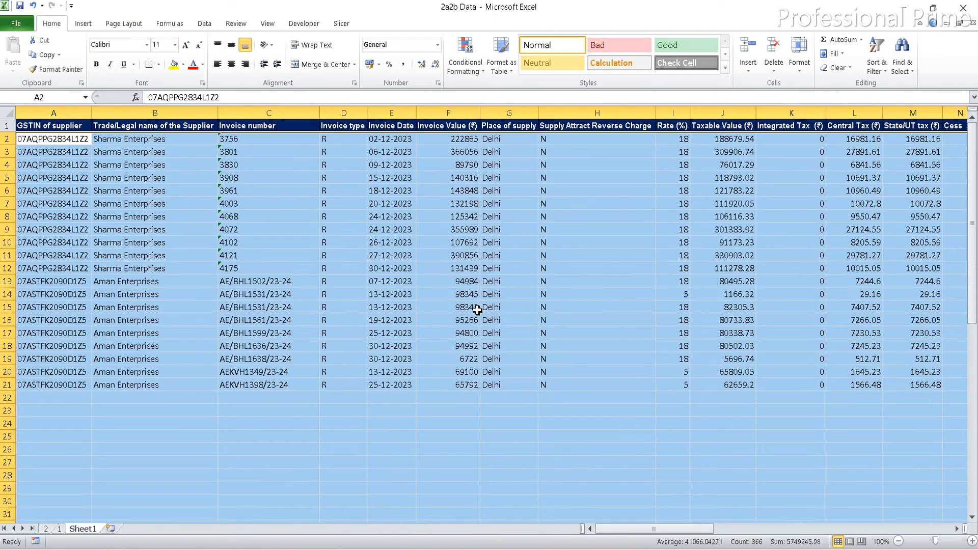
key(ctrl+Home)
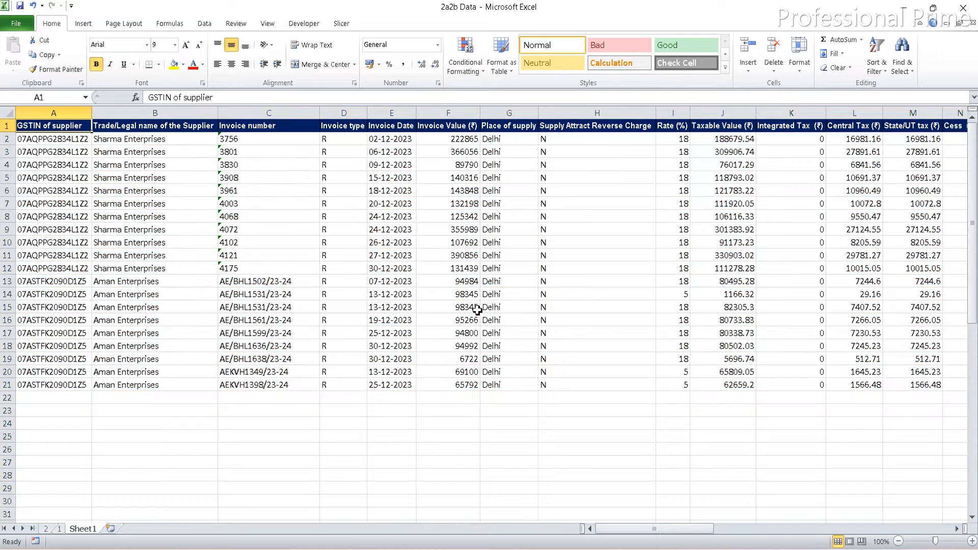
key(Down)
key(Right)
key(Right)
key(Right)
key(Right)
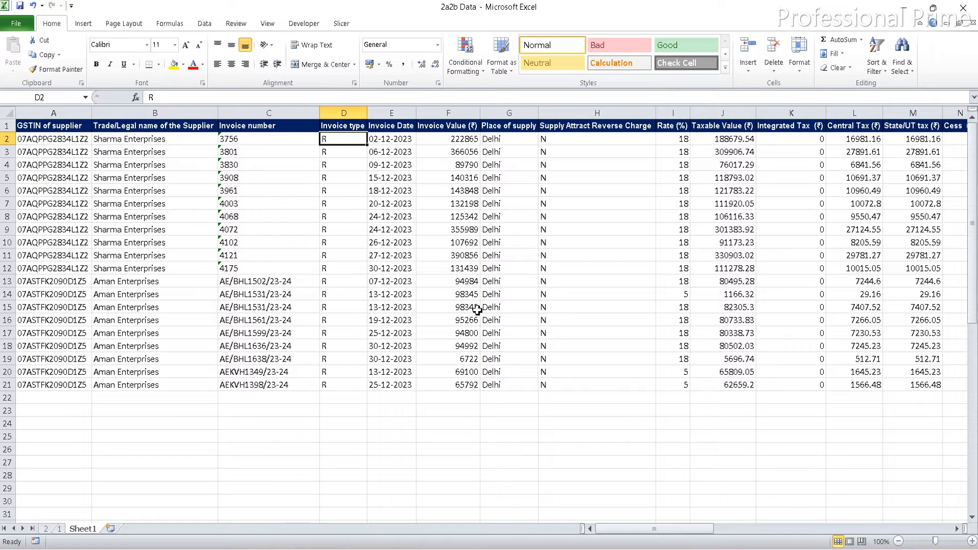
key(Up)
key(Left)
key(Left)
key(Left)
key(Left)
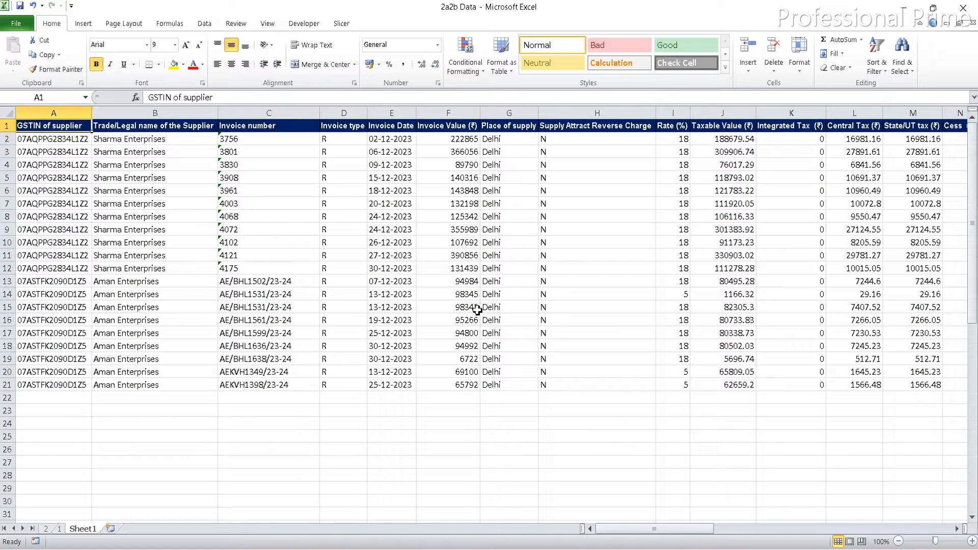
Step: Delete the Invoice type and Supply Attract Reverse Charge columns
click(349, 113)
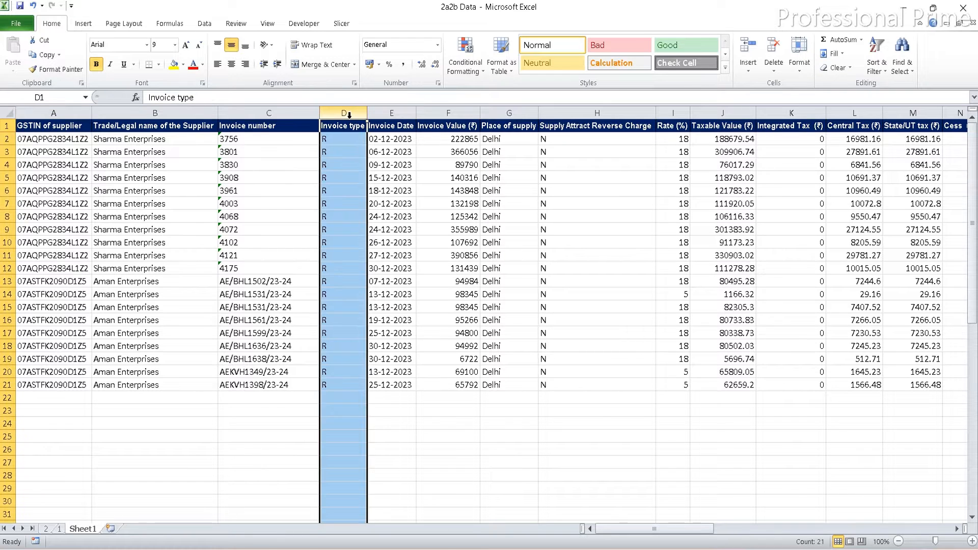
key(ctrl+minus)
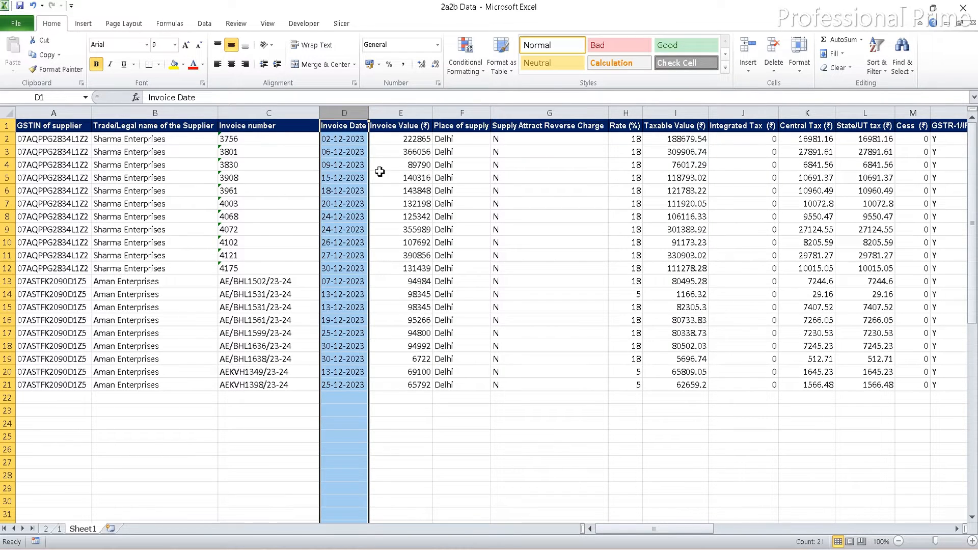
click(535, 113)
key(ctrl+minus)
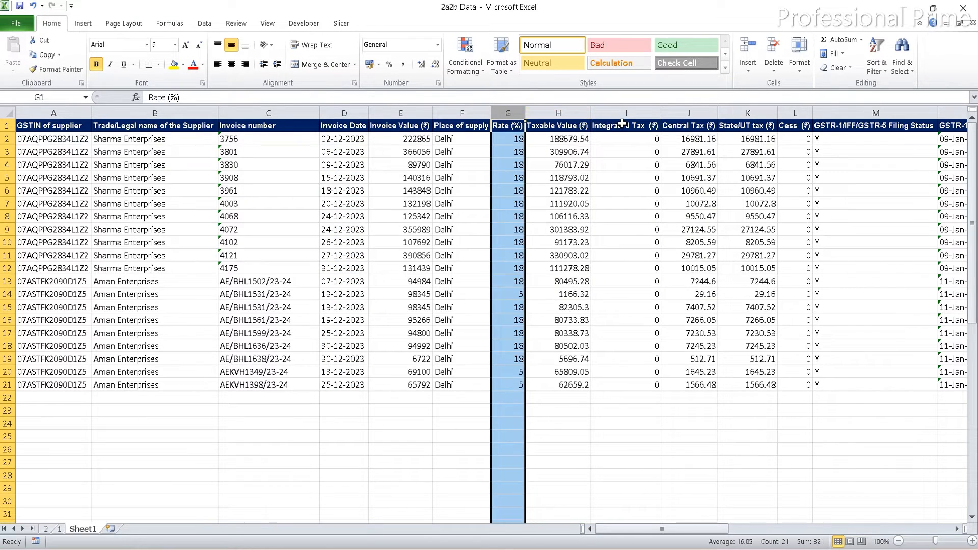
Step: Delete all columns after State/UT tax, from Cess through IRN date, and return to cell A1
click(706, 129)
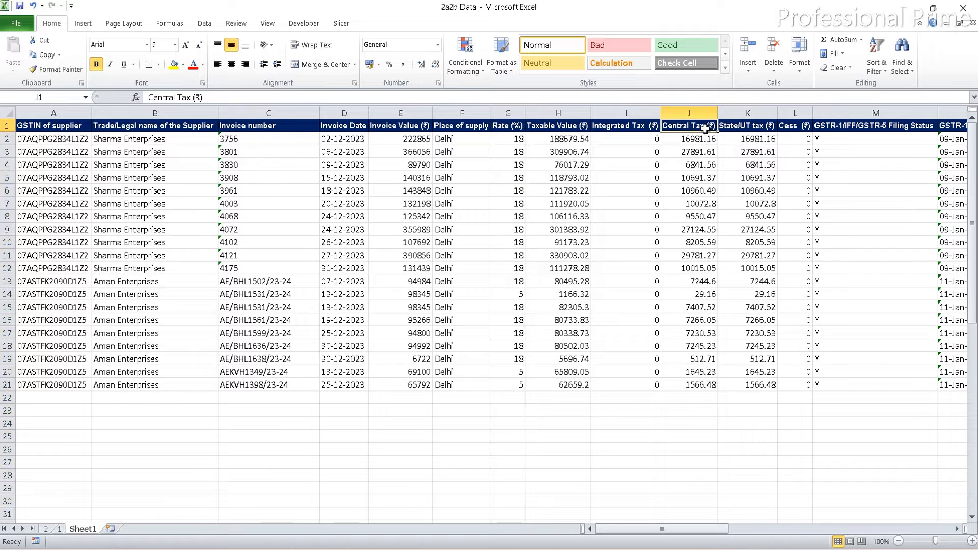
key(Right)
key(Right)
key(Right)
key(Right)
key(Right)
key(Right)
key(Right)
key(Right)
key(Right)
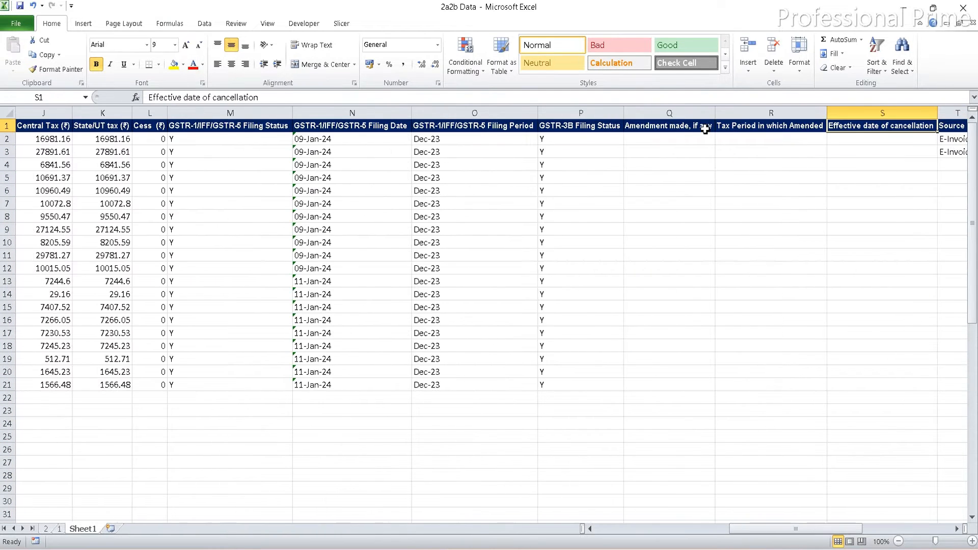
click(157, 113)
key(ctrl+minus)
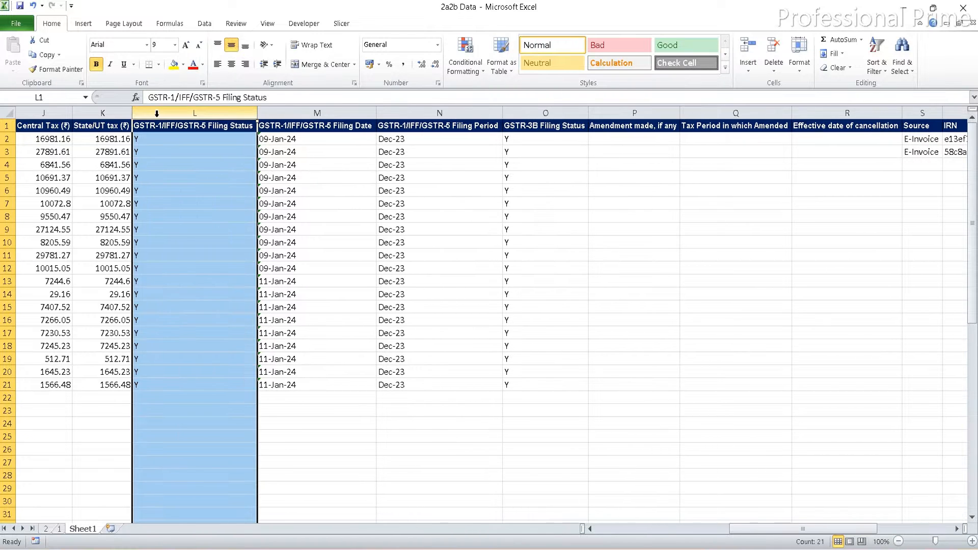
key(ctrl+minus)
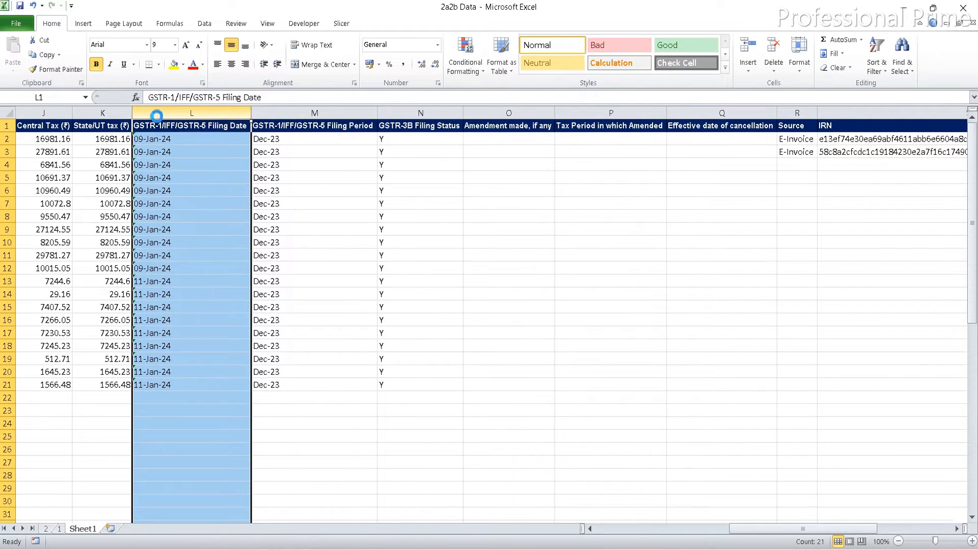
key(ctrl+minus)
key(ctrl+minus)
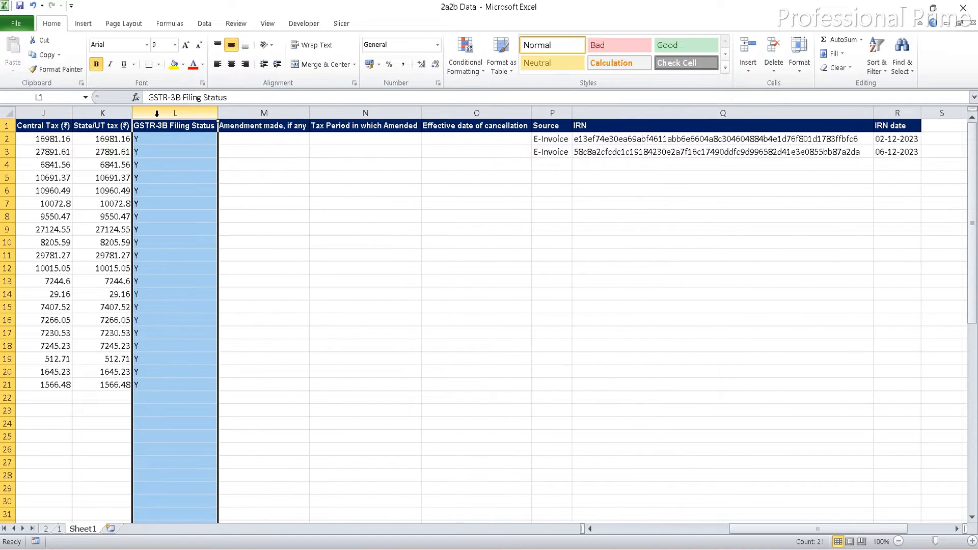
key(ctrl+minus)
key(ctrl+minus)
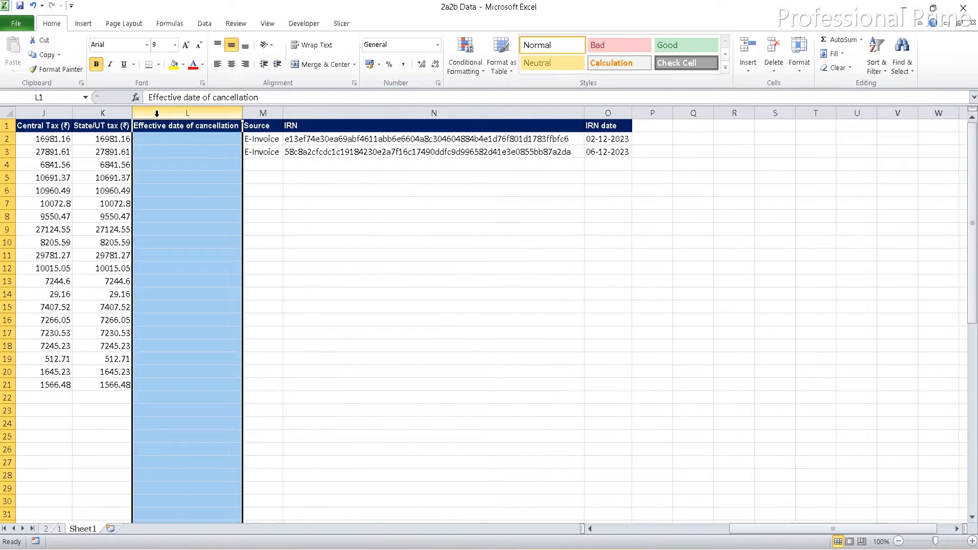
key(ctrl+minus)
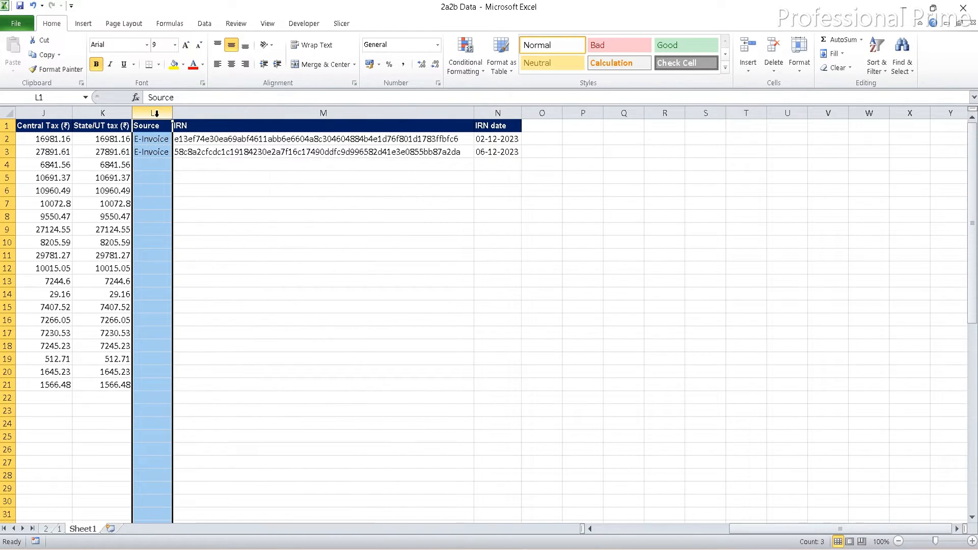
key(ctrl+minus)
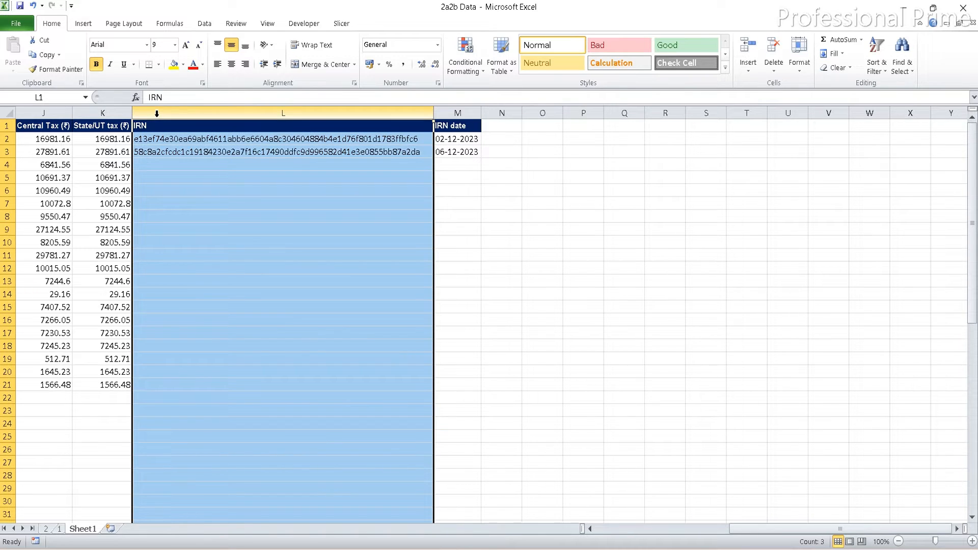
key(ctrl+minus)
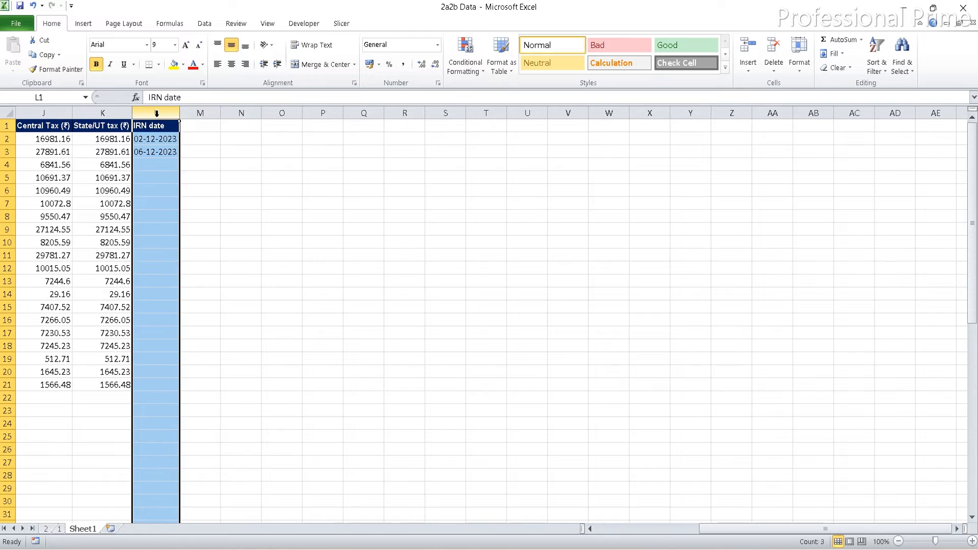
key(ctrl+minus)
key(ctrl+Left)
key(ctrl+Left)
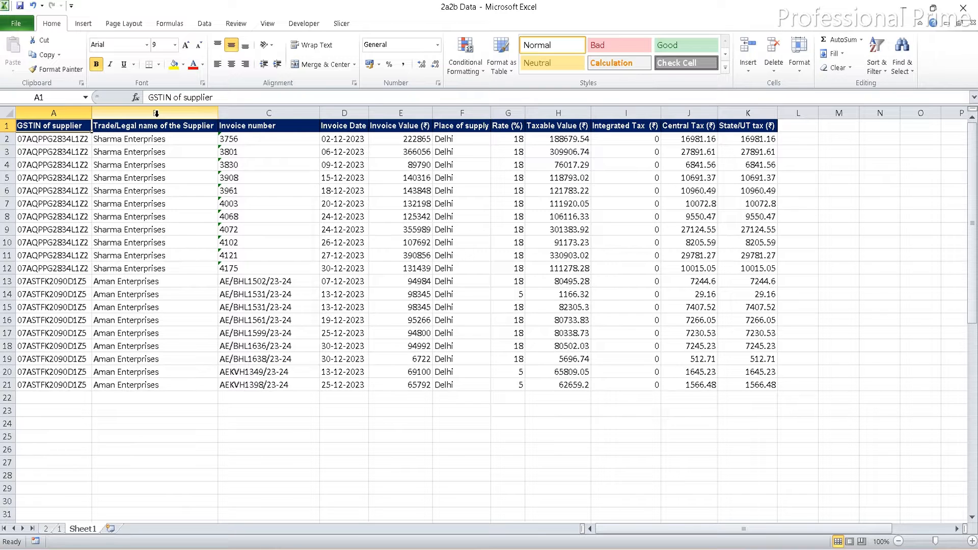
Step: Delete the raw data sheets 2 and 1 from the workbook and show the 2B sheet
click(59, 529)
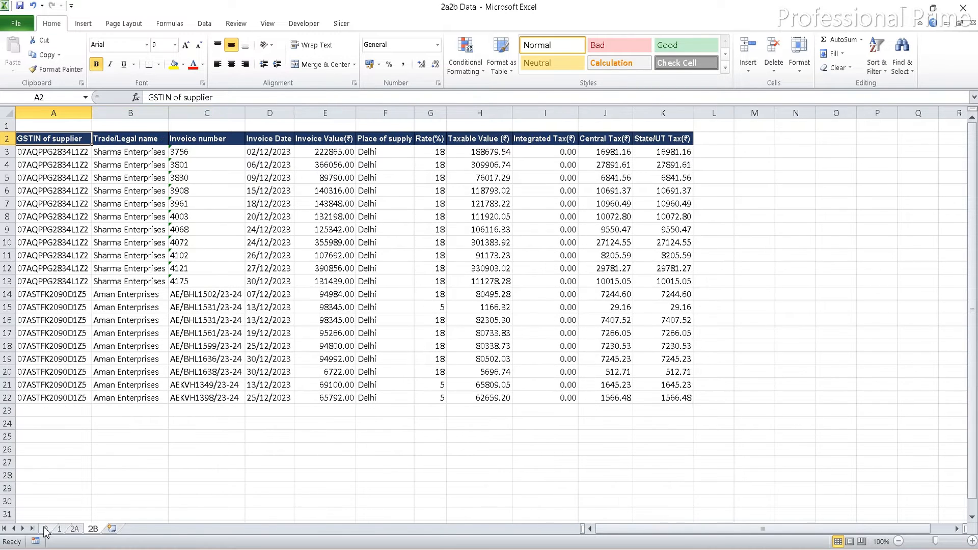
click(46, 529)
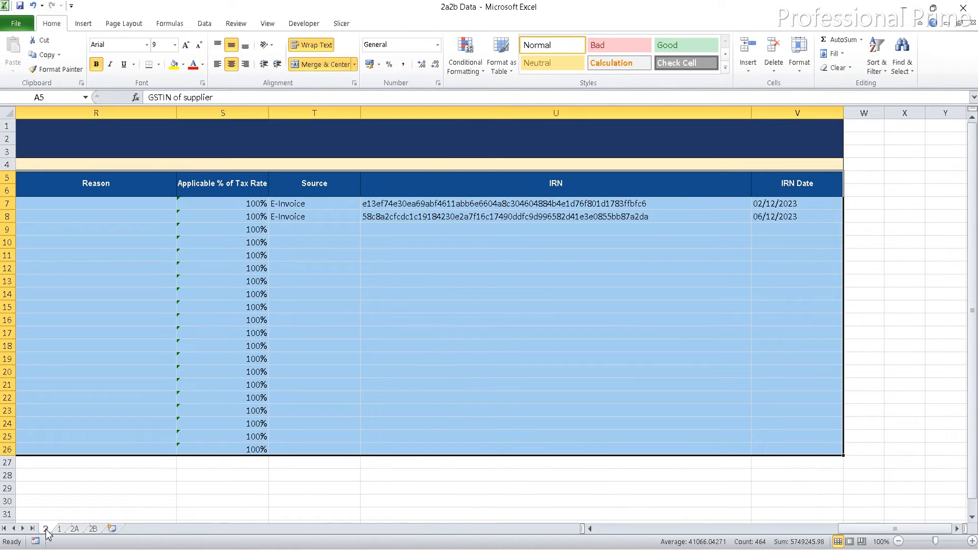
right_click(46, 530)
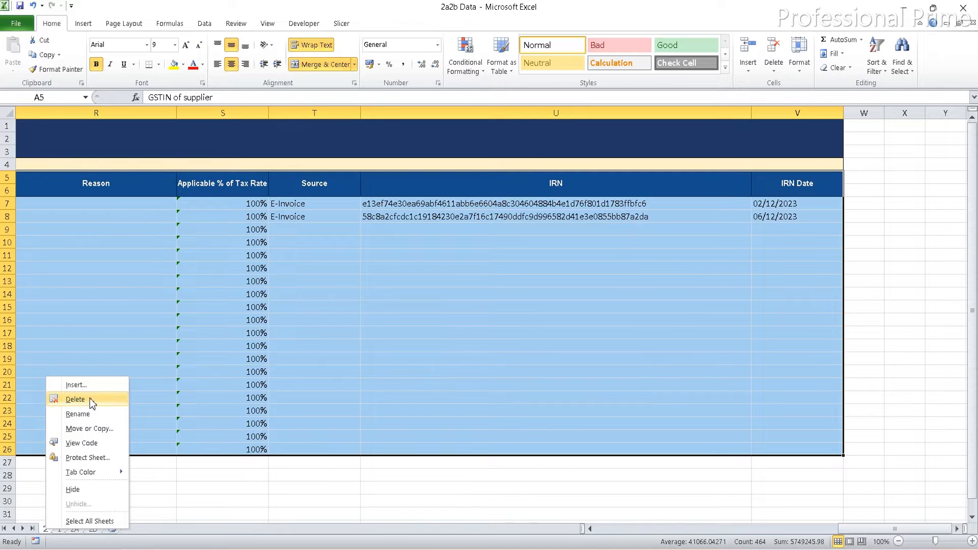
click(75, 400)
key(Return)
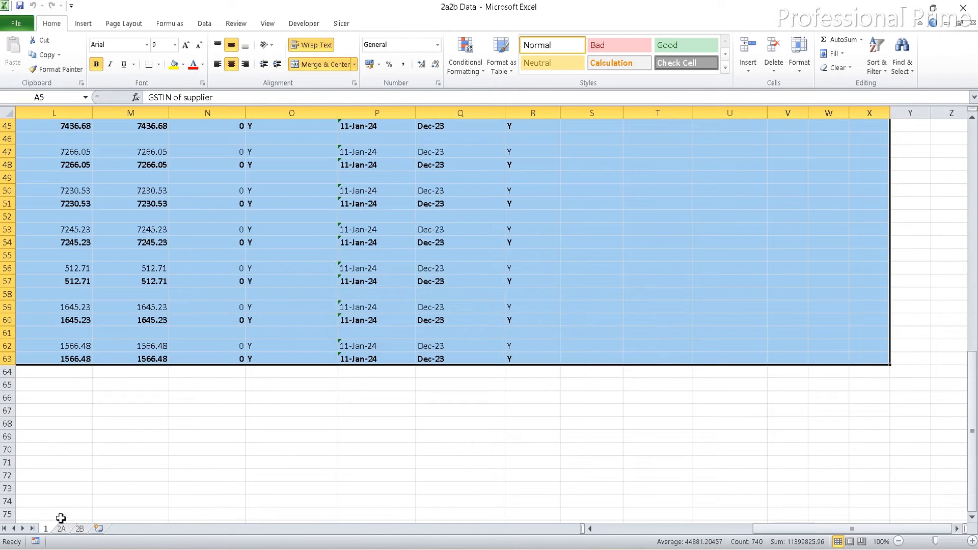
right_click(48, 531)
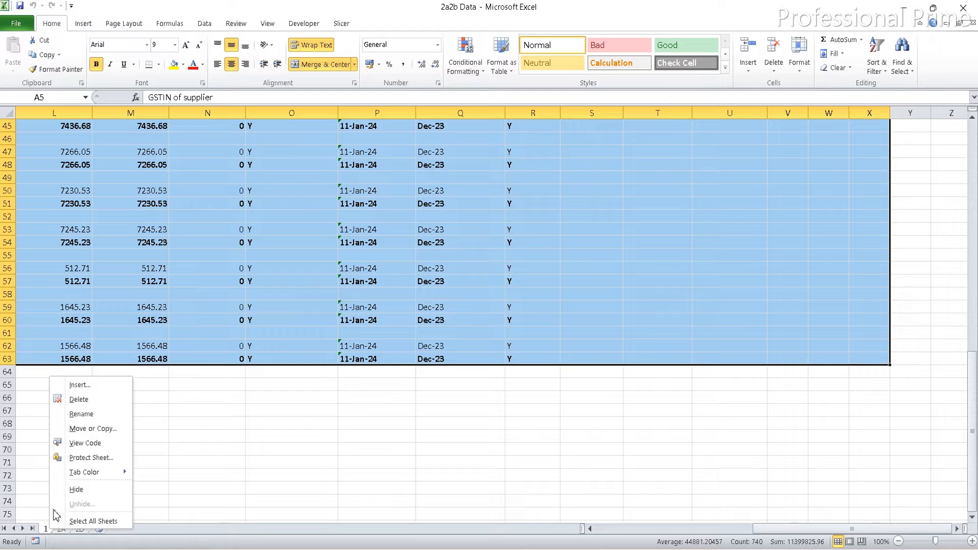
click(82, 403)
key(Return)
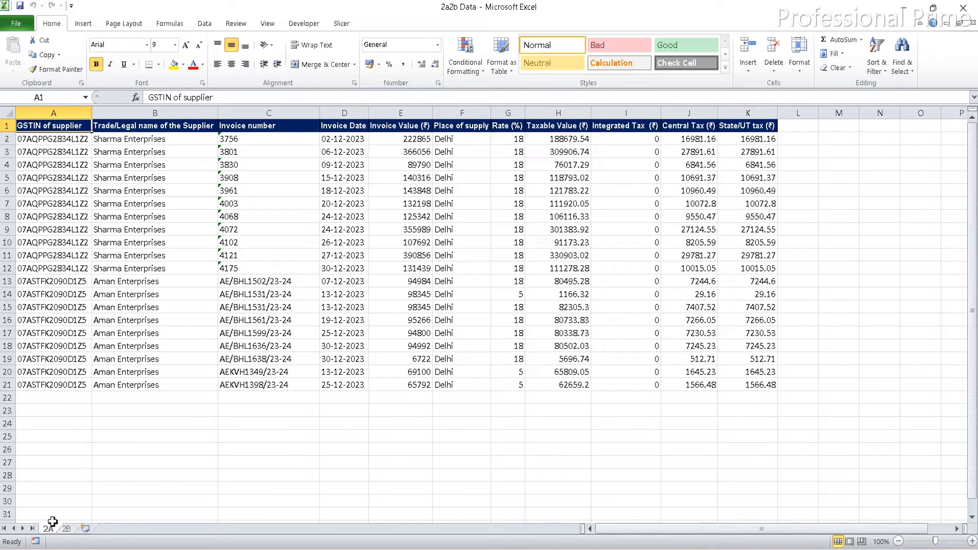
click(66, 530)
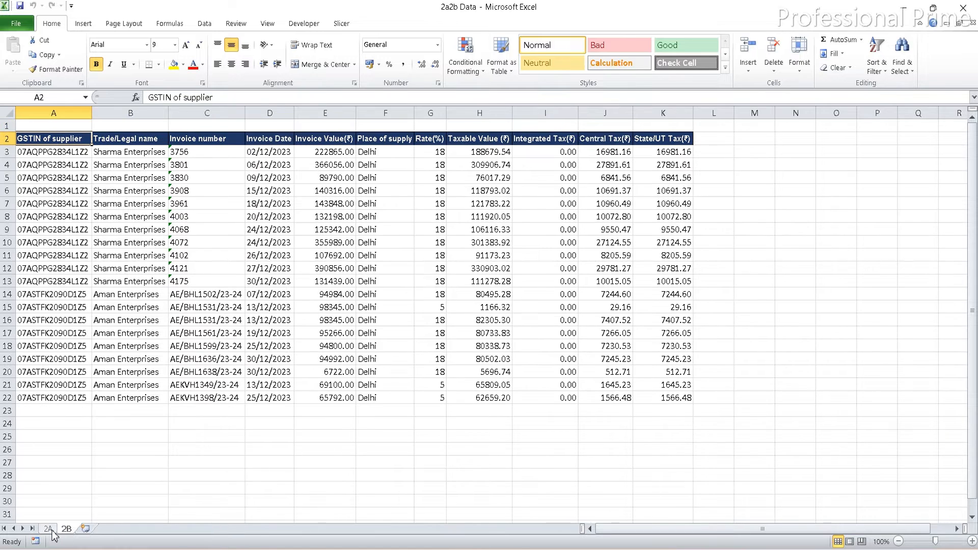
Step: Open the 2a 2b Ledger Import workbook from the 2A 2B folder and go through its purchase ledger names
click(49, 530)
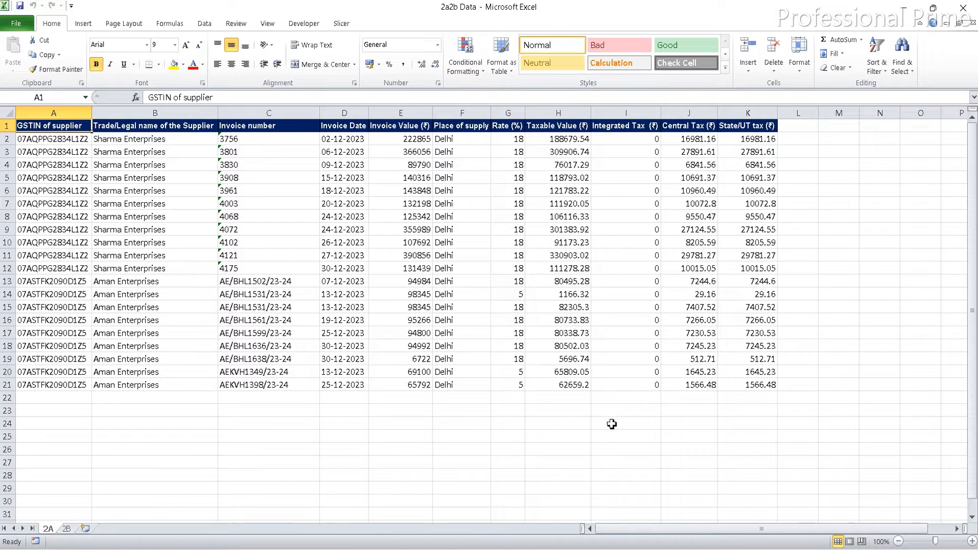
key(alt+Tab)
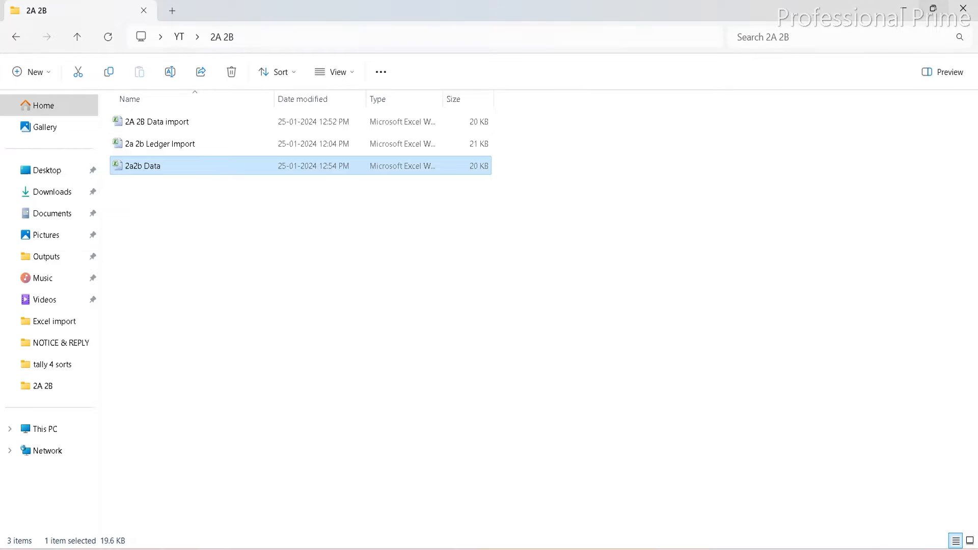
double_click(173, 146)
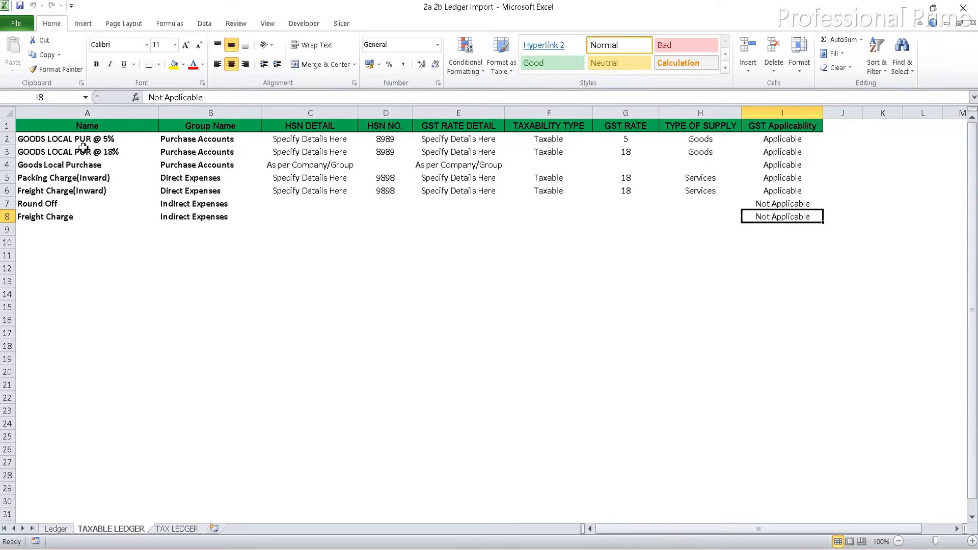
click(56, 167)
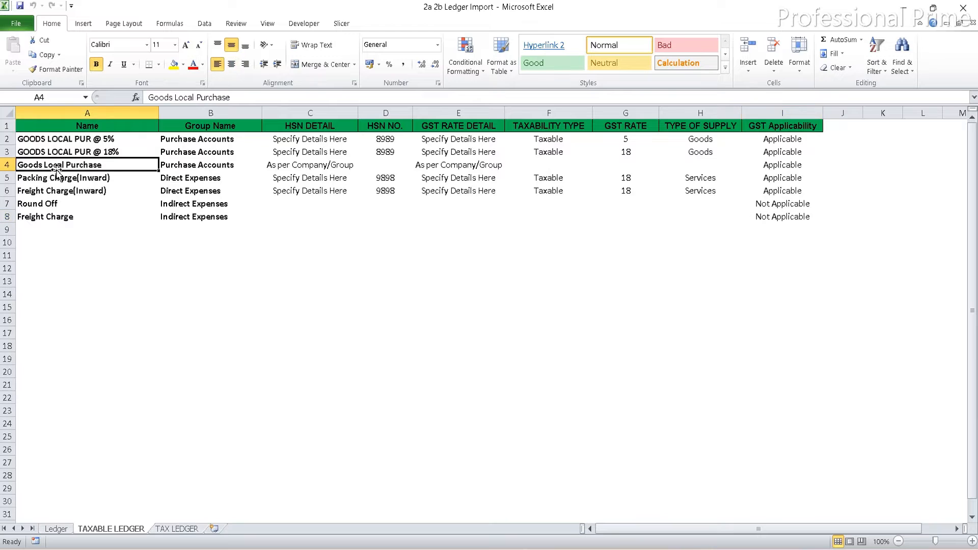
click(61, 140)
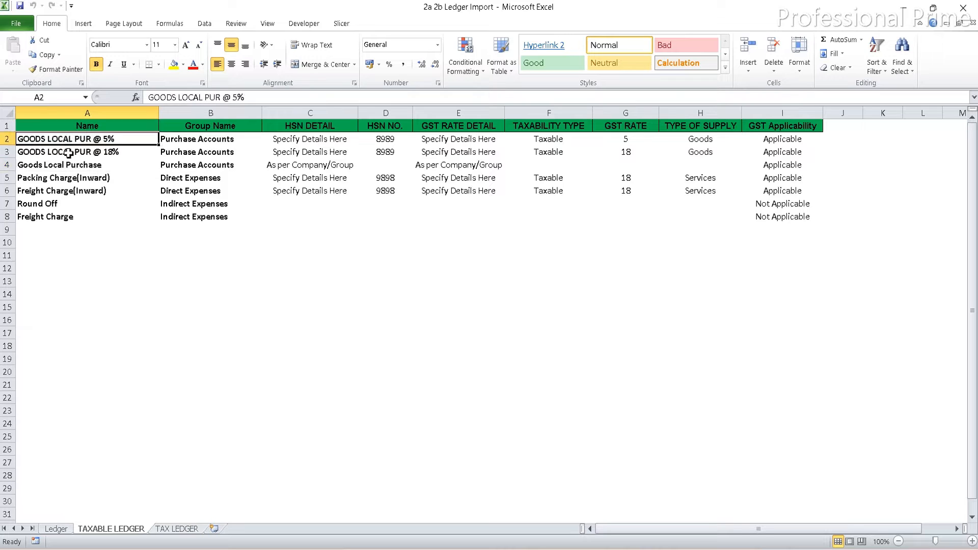
click(69, 153)
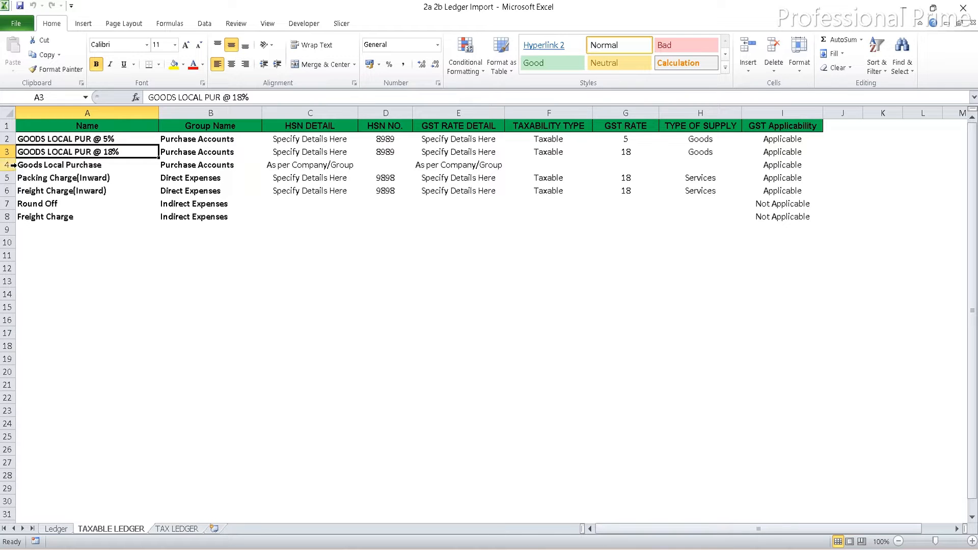
Step: Delete the Packing Charge(Inward) and Freight Charge(Inward) ledger rows, and return to cell A2
click(72, 182)
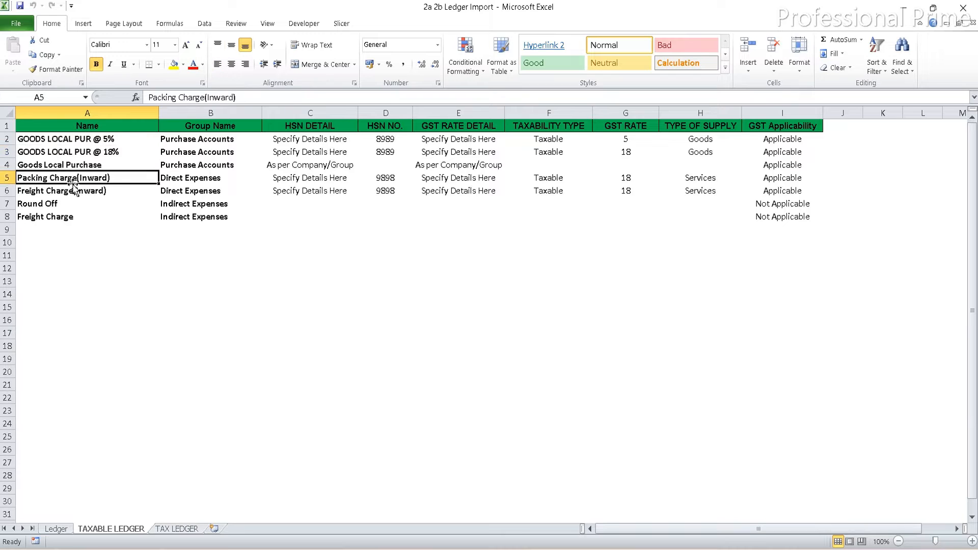
key(shift+Down)
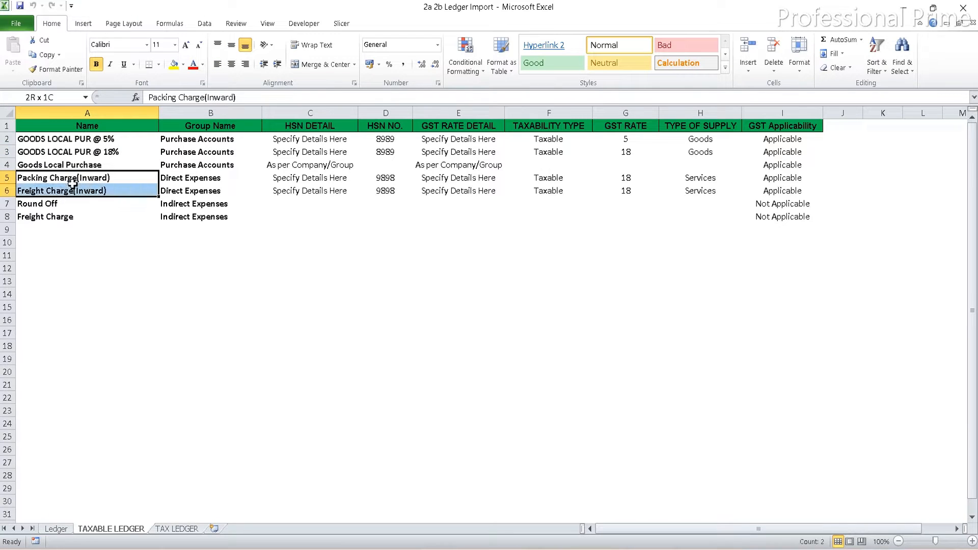
key(shift+space)
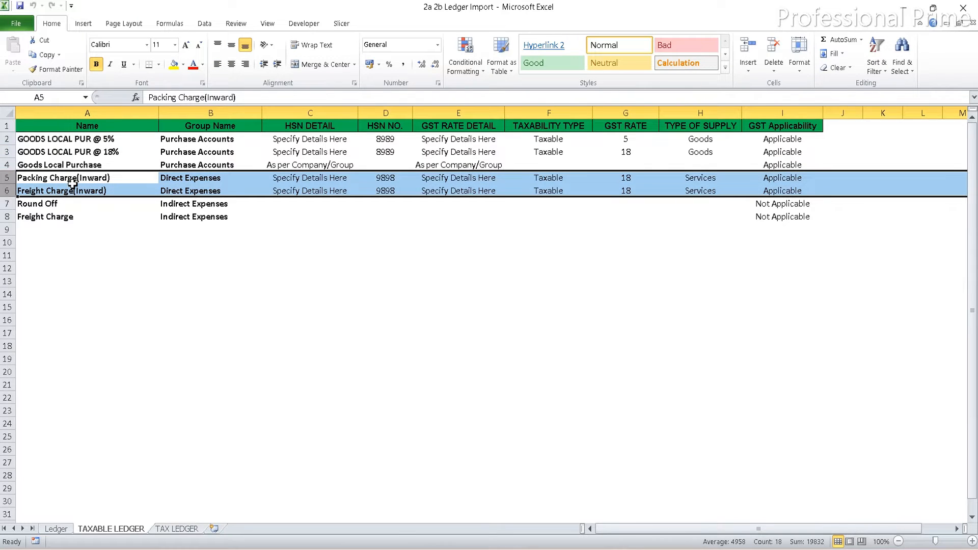
key(ctrl+minus)
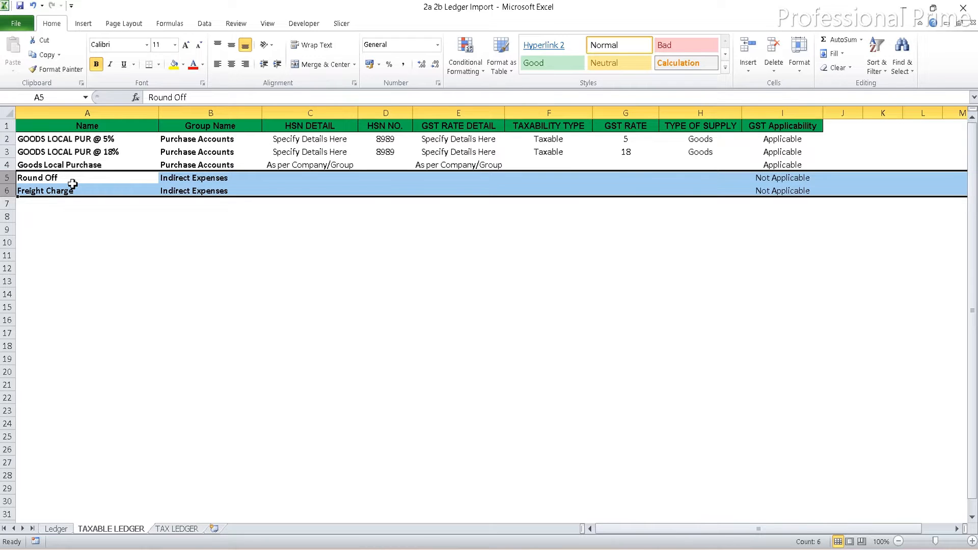
click(73, 187)
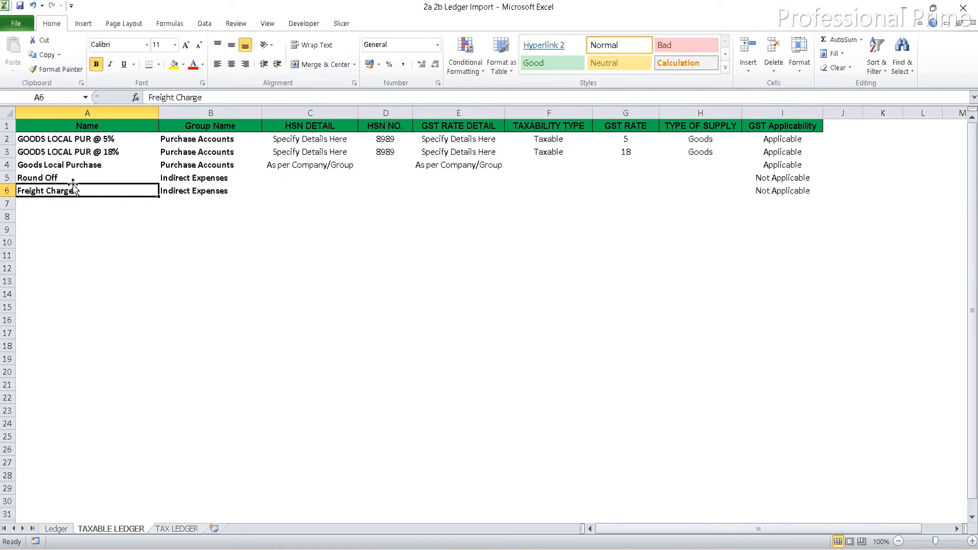
key(Up)
key(Up)
key(Up)
key(Up)
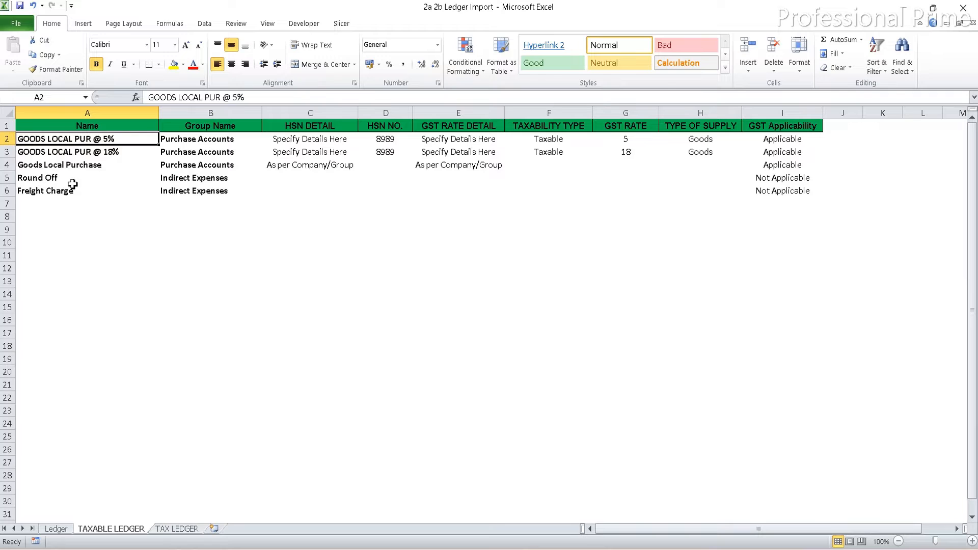
Step: Review the TAX LEDGER, TAXABLE LEDGER and Ledger sheets against the supplier data in the 2a2b Data workbook
click(172, 529)
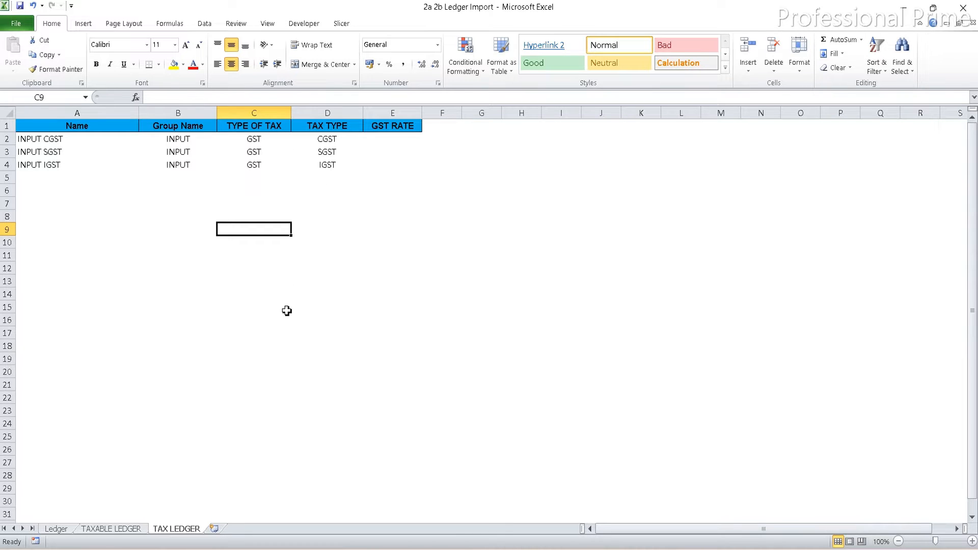
click(134, 530)
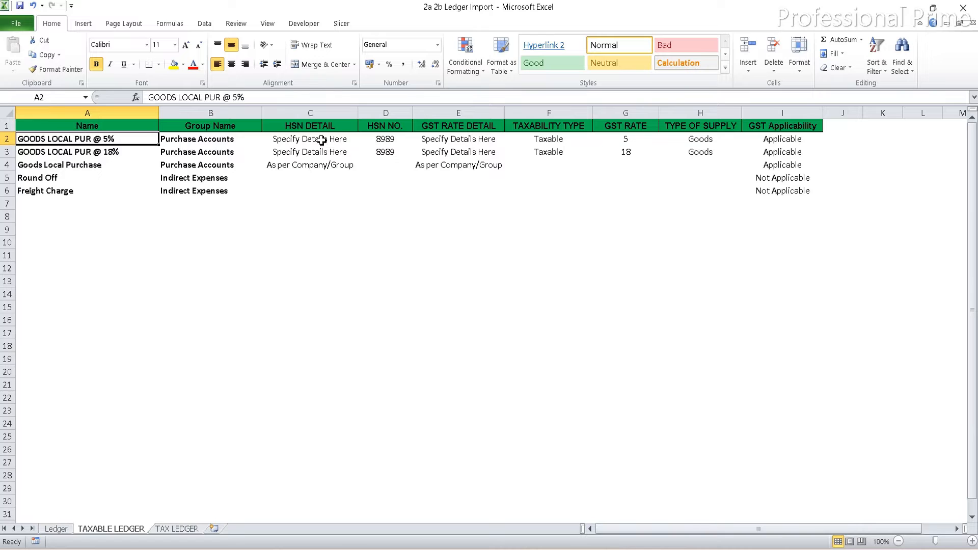
click(57, 529)
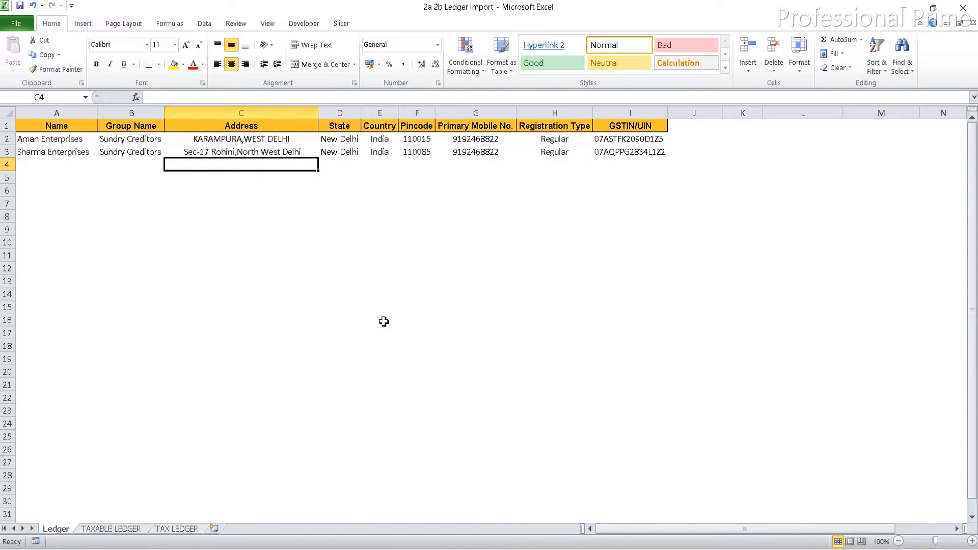
mouse_move(659, 548)
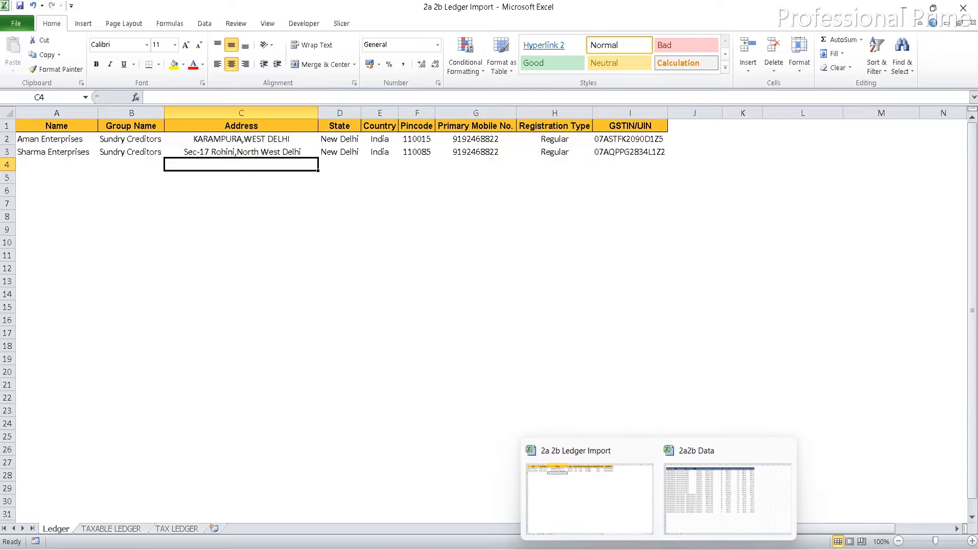
click(694, 521)
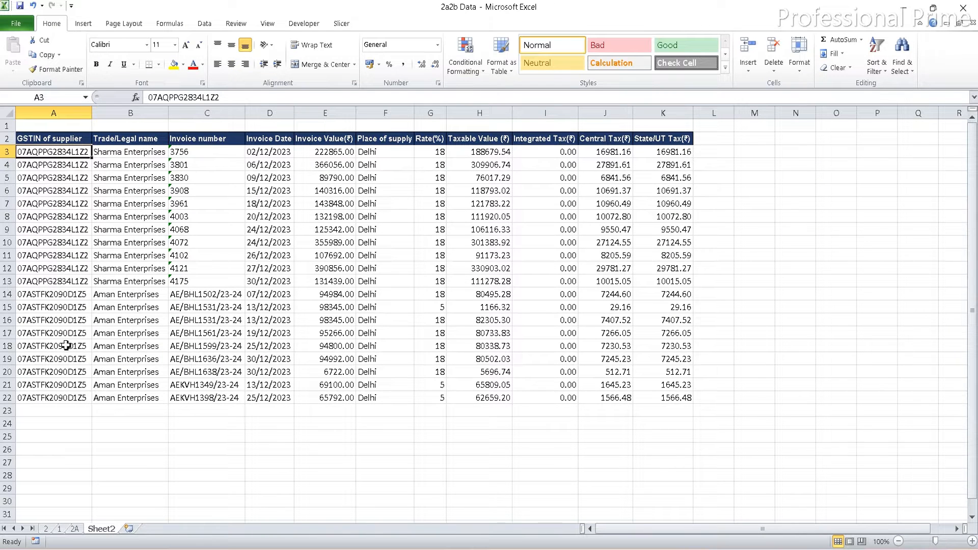
mouse_move(659, 548)
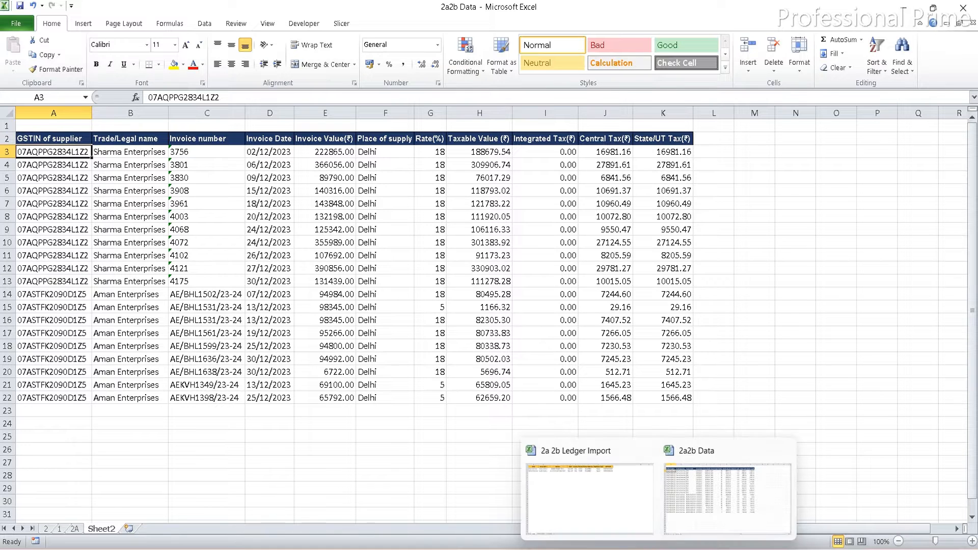
click(614, 513)
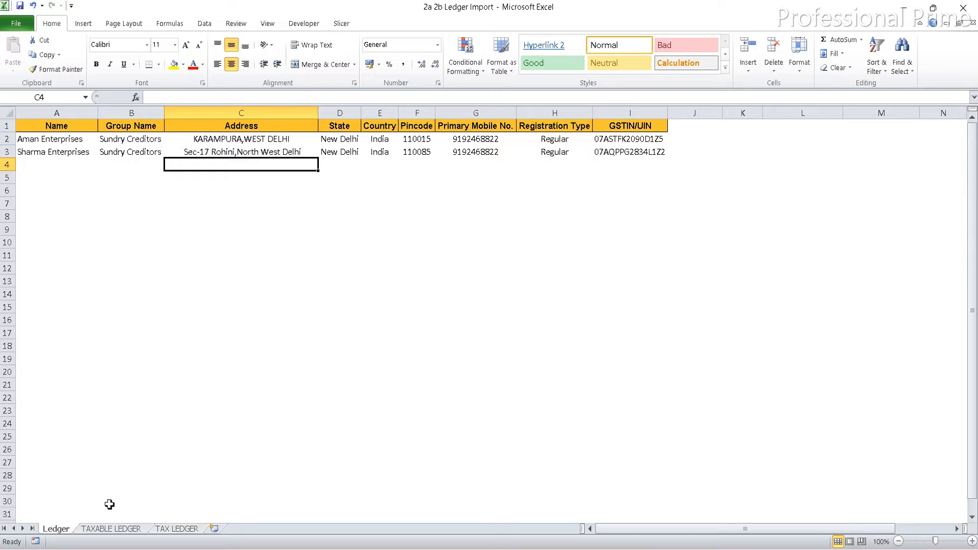
click(110, 530)
click(176, 531)
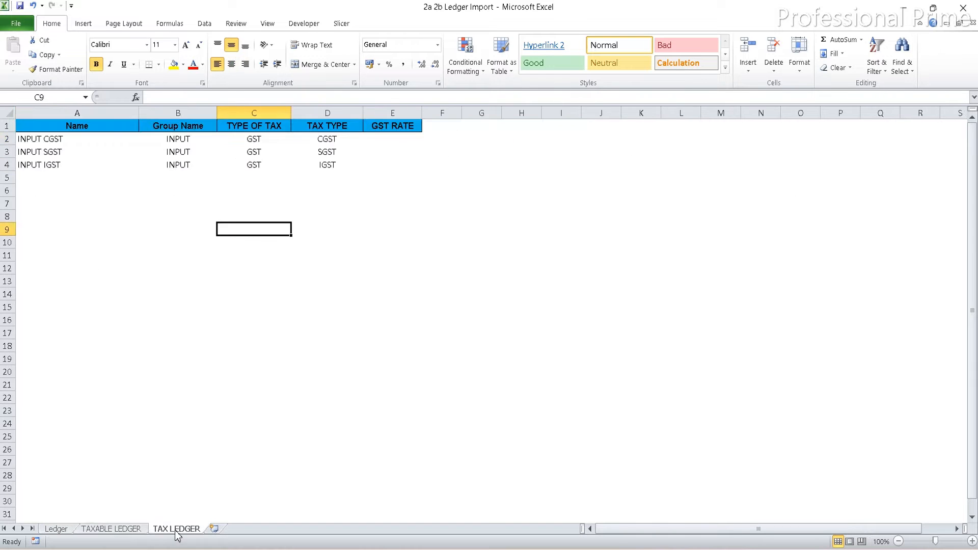
click(57, 530)
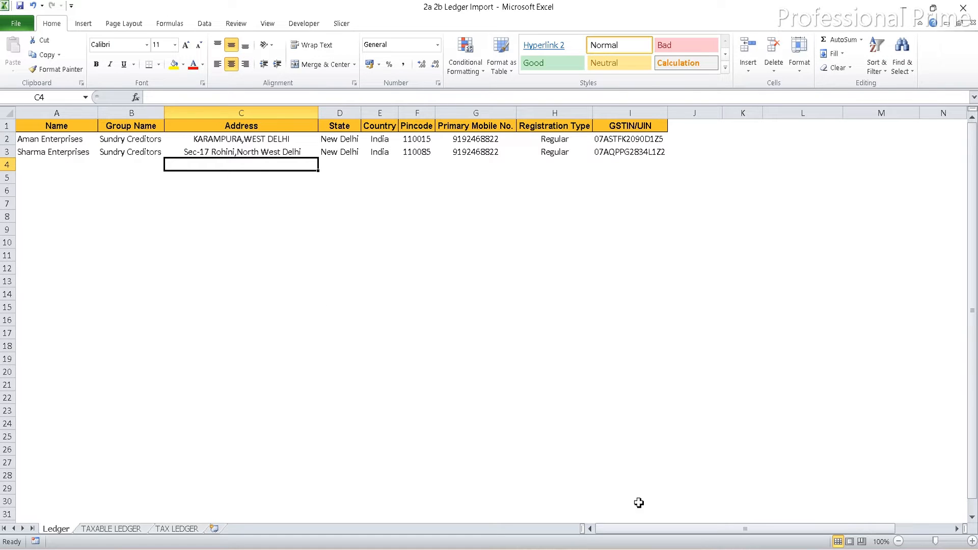
Step: Switch to the 2a2b Data workbook and highlight duplicate values in the 2A sheet's invoice number column with conditional formatting
mouse_move(688, 536)
click(696, 510)
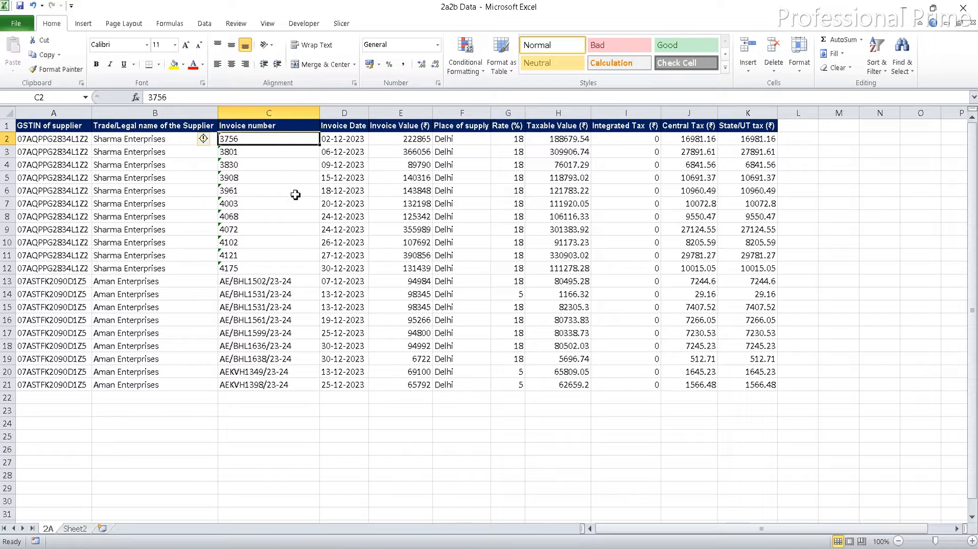
key(ctrl+shift+Down)
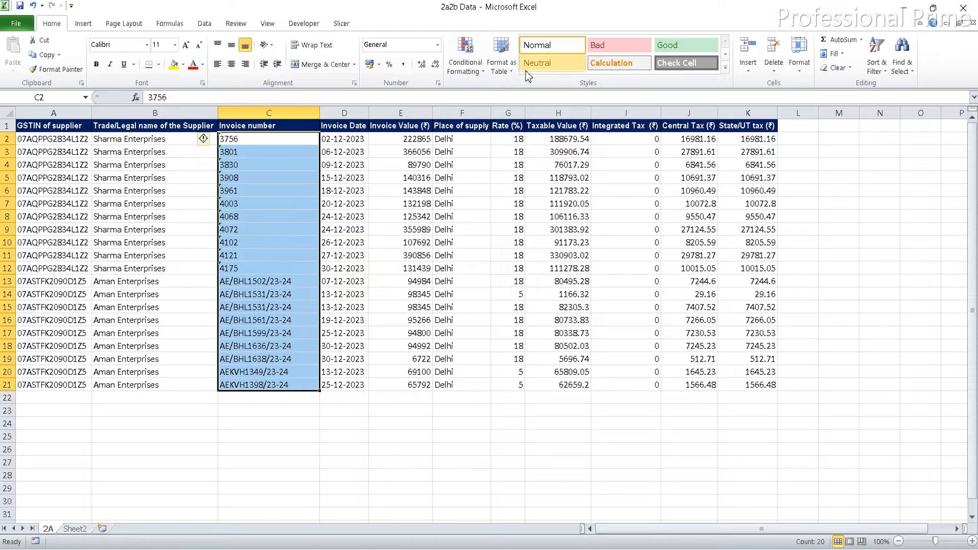
click(480, 76)
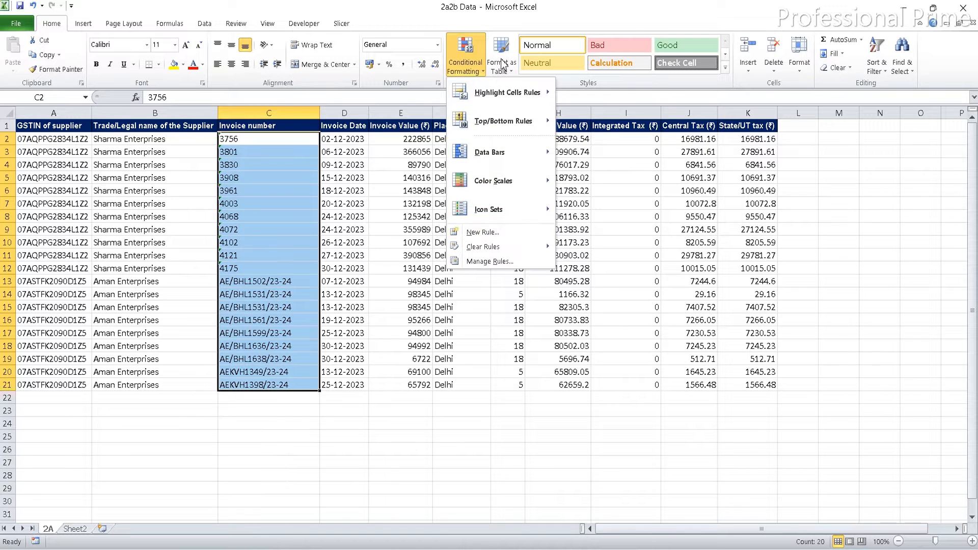
mouse_move(502, 97)
click(629, 264)
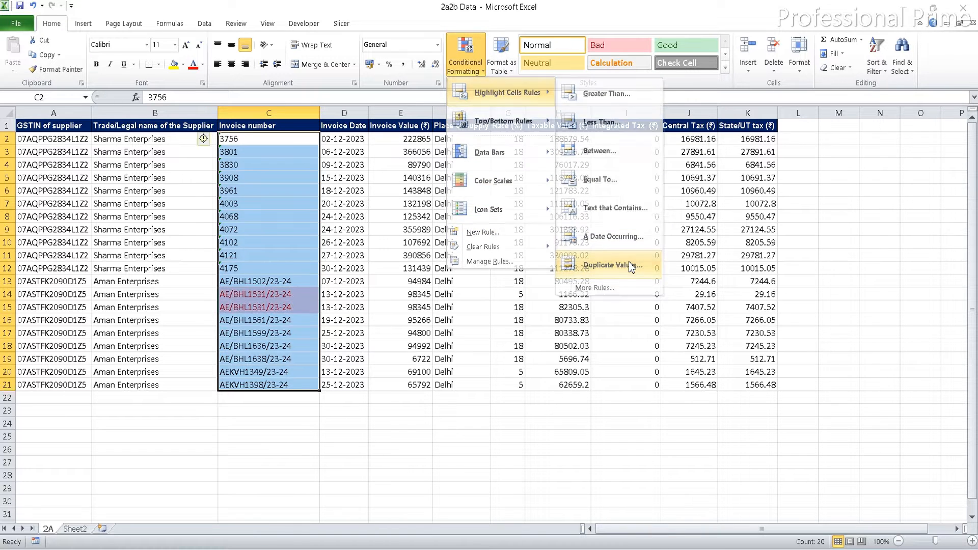
click(760, 204)
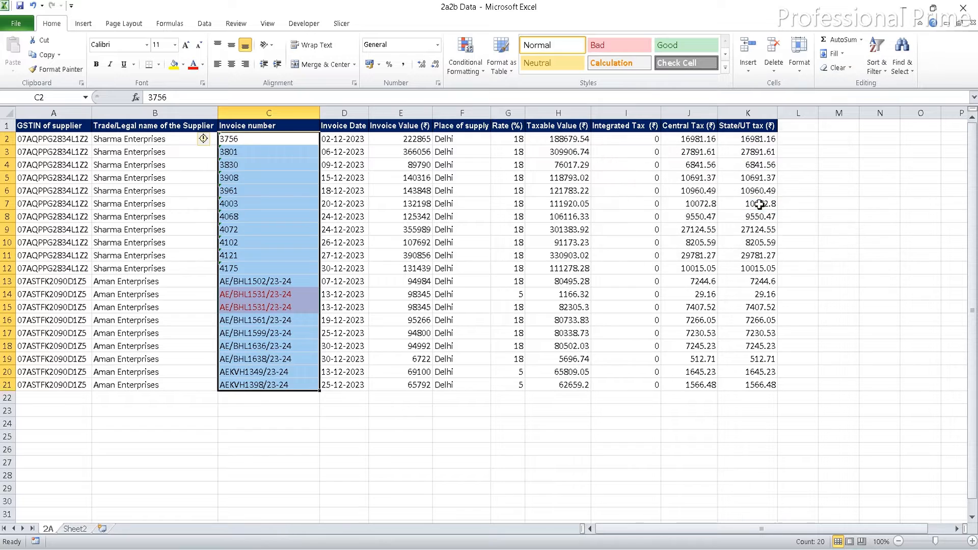
Step: Make the invoice values of the two duplicate invoice rows bold in cells E14:E15
click(241, 303)
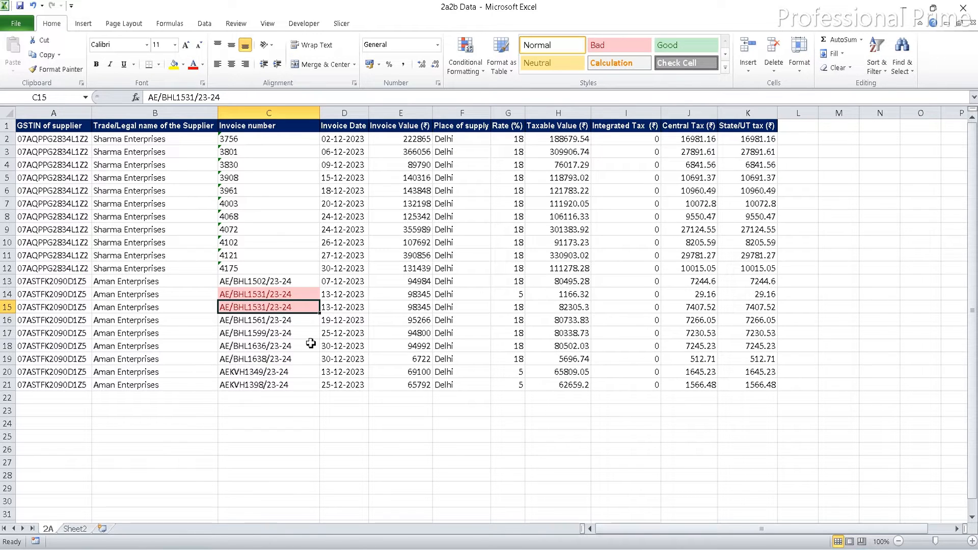
click(417, 295)
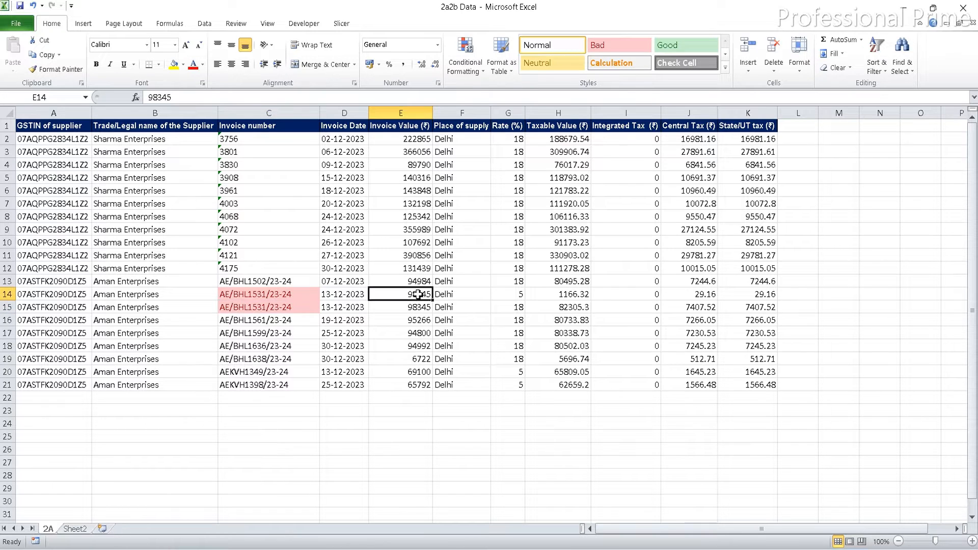
key(shift+Down)
key(ctrl+b)
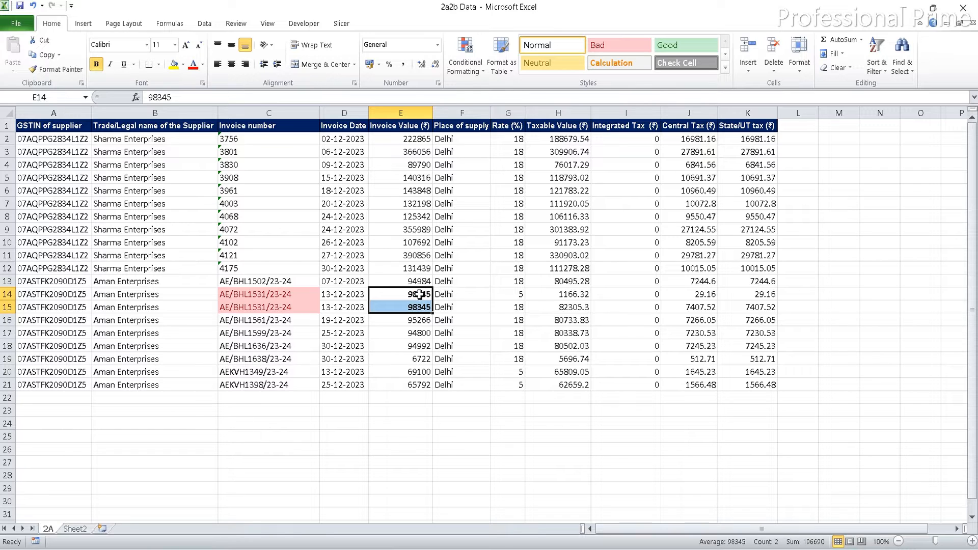
Step: Select the taxable value and tax amounts in H14:K14 to check their sum
click(557, 299)
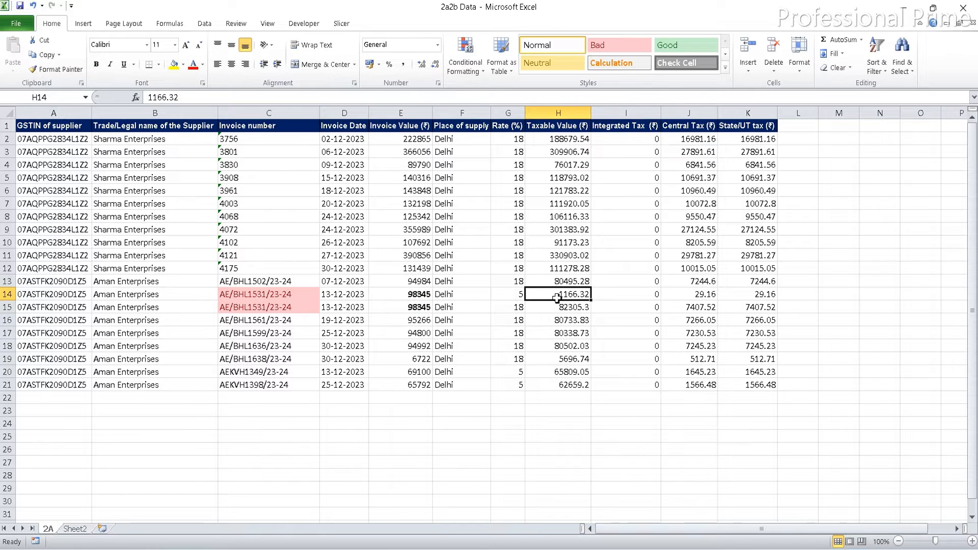
key(shift+Right)
key(shift+Right)
key(shift+Right)
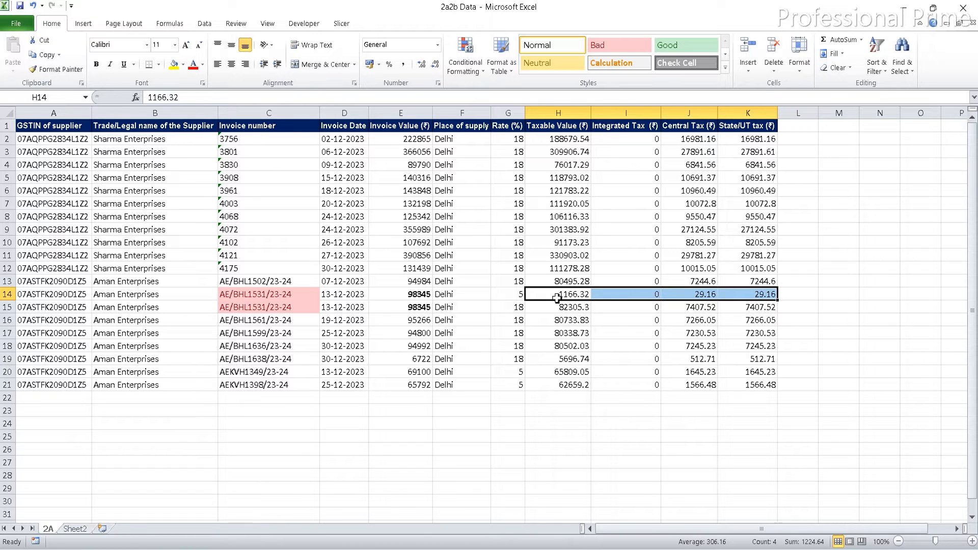
Step: Replace the invoice value in E14 with the formula =H14+J14+K14, adding taxable value, central tax and state tax
click(410, 295)
text(=)
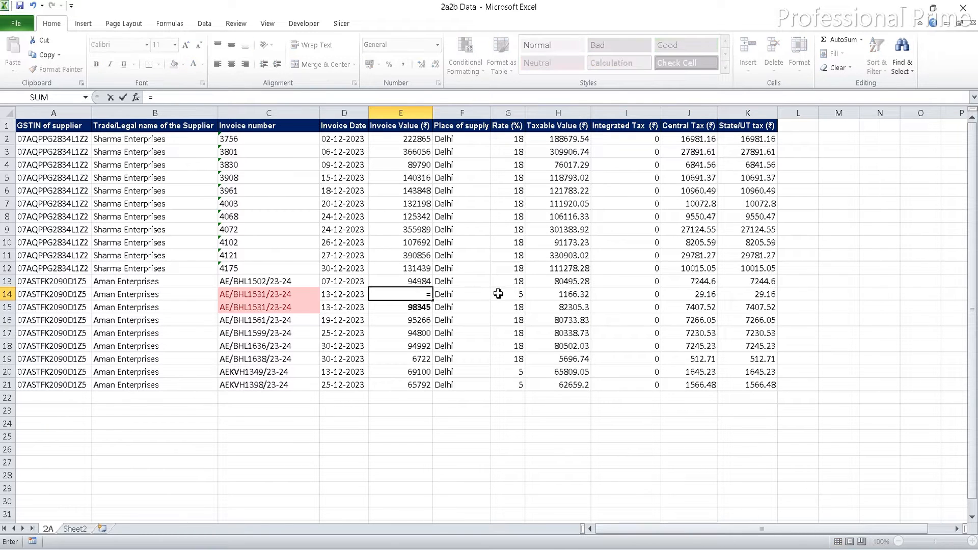
click(560, 295)
text(+)
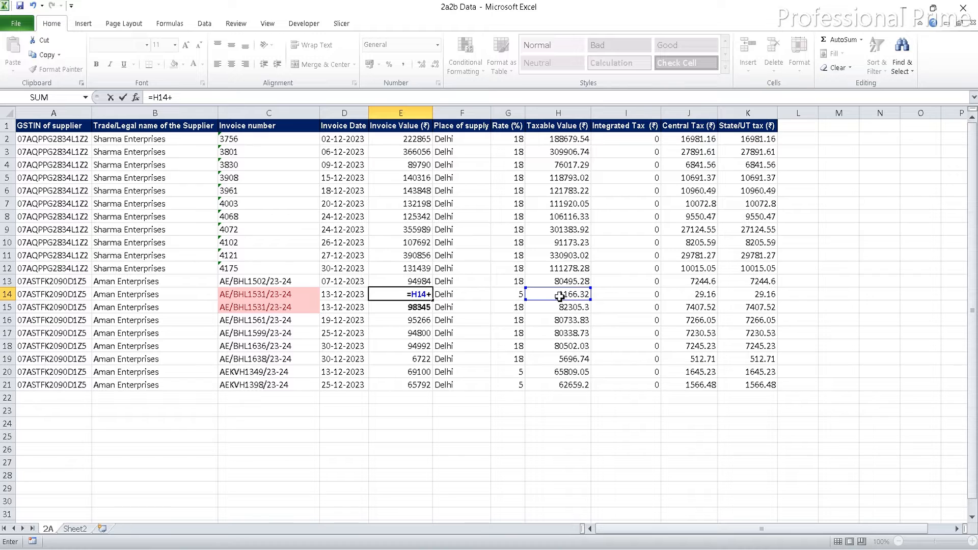
click(694, 295)
text(+)
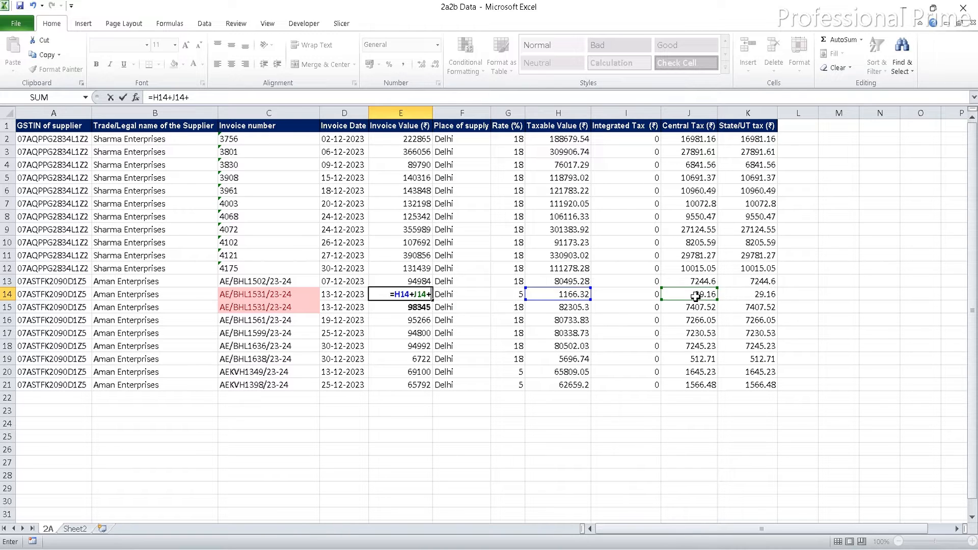
click(745, 295)
key(Return)
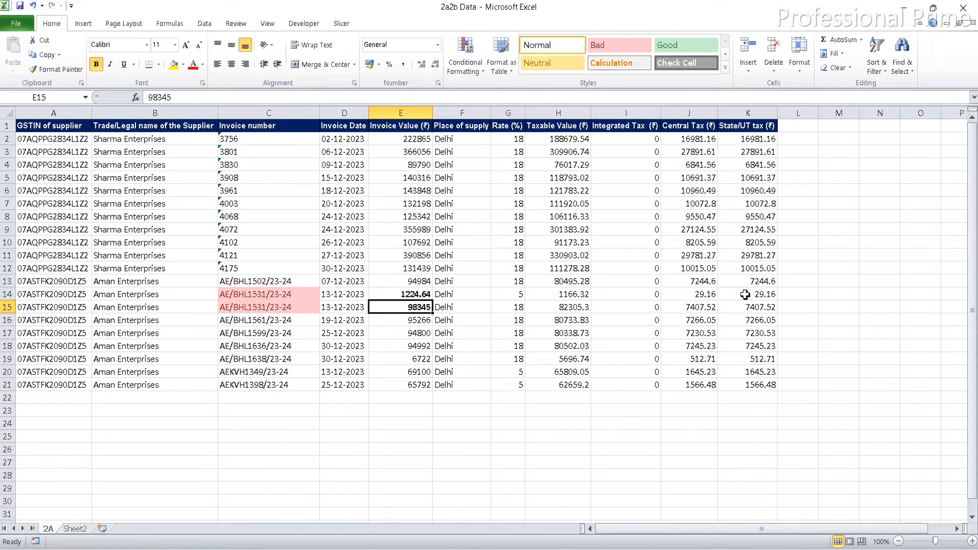
Step: Copy the invoice value formula from E14 into E15 and select both cells to check their sum
key(Up)
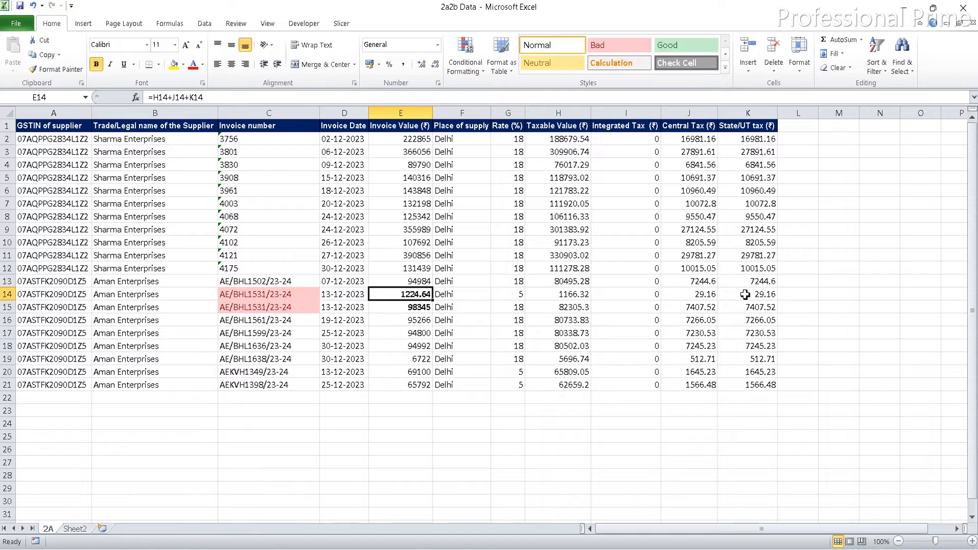
key(ctrl+c)
key(Down)
key(Return)
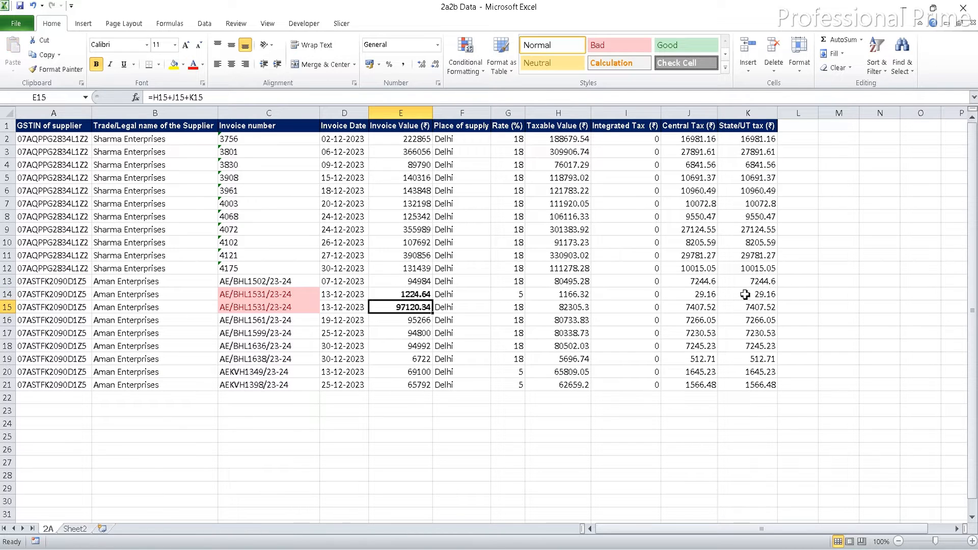
key(shift+Up)
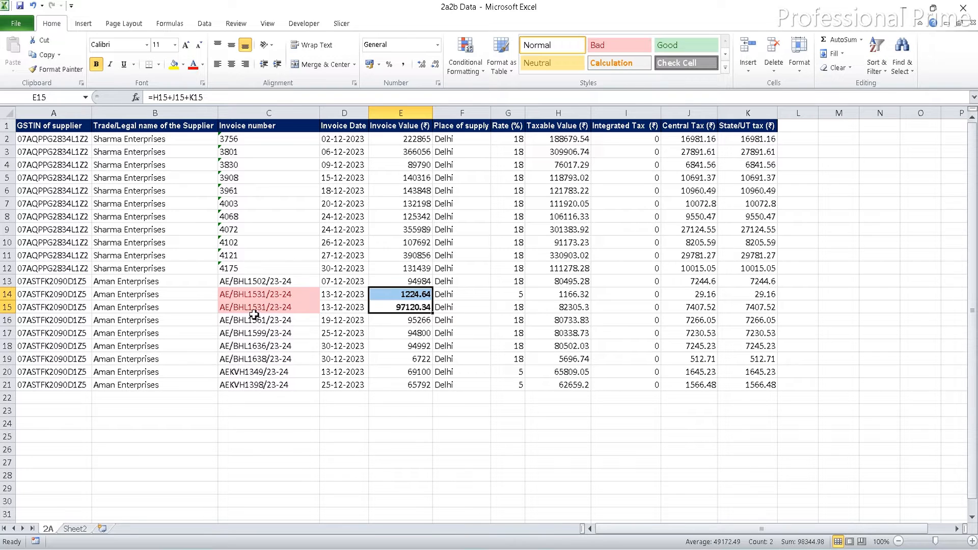
Step: Remove the bold formatting from the two invoice values in E14:E15
click(416, 305)
key(shift+Up)
key(ctrl+b)
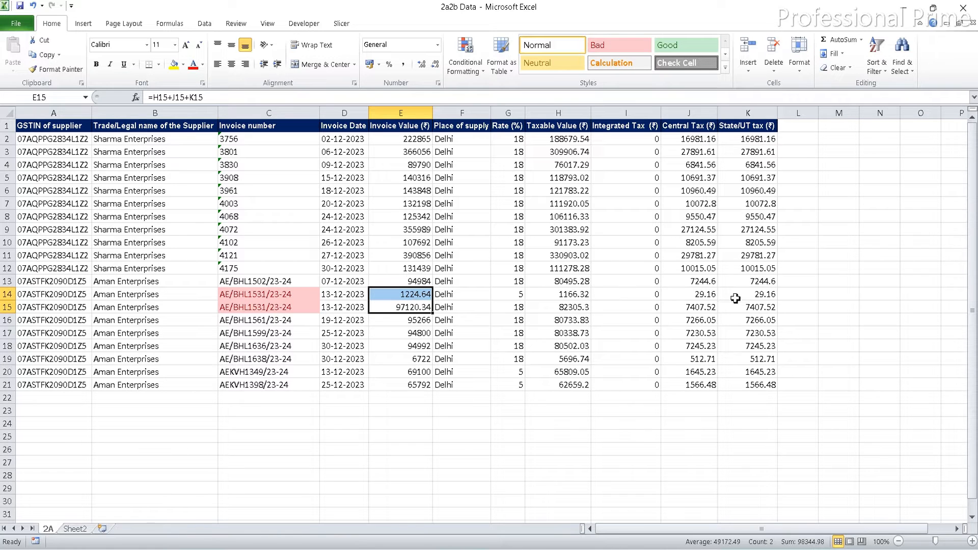
click(404, 294)
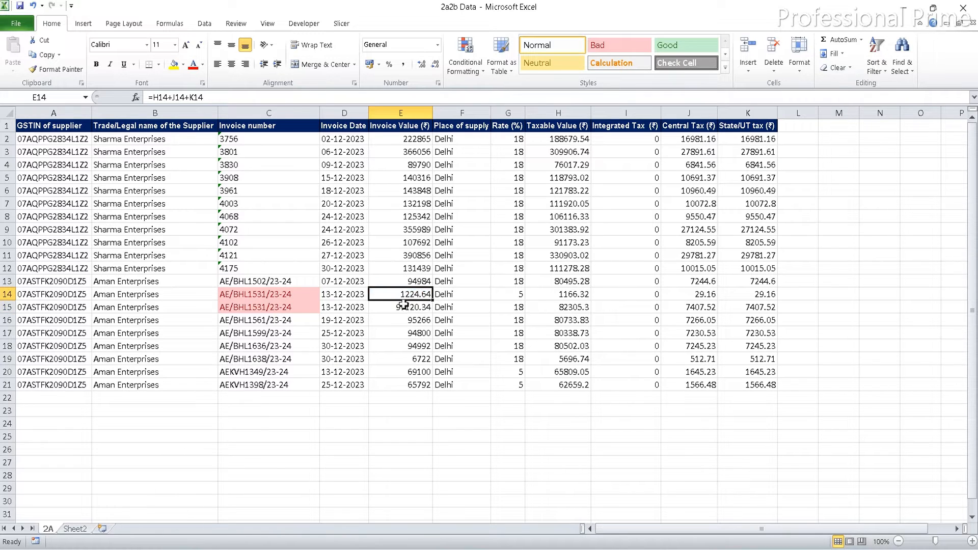
click(404, 308)
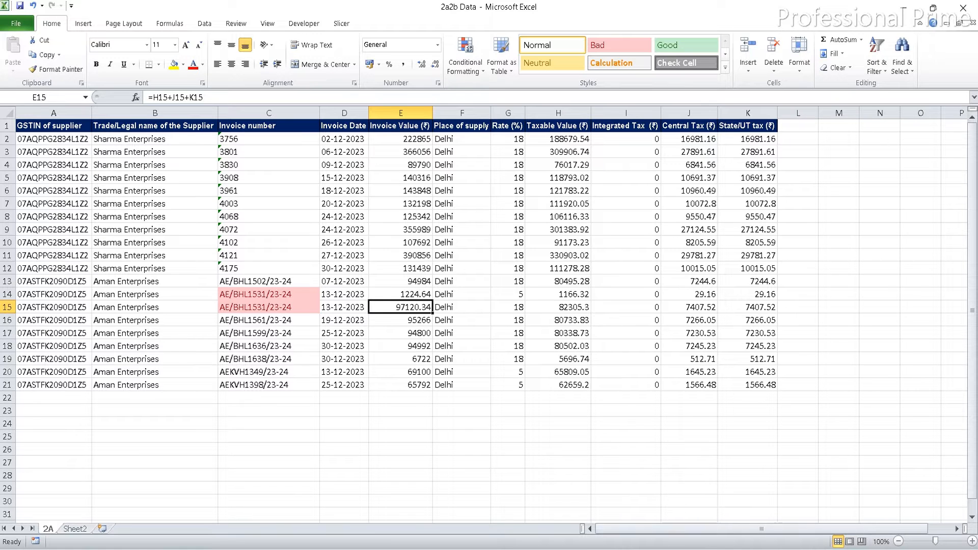
Step: Switch to the 2A 2B Data import workbook and review the header row from Voucher Date through Change Mode
mouse_move(659, 549)
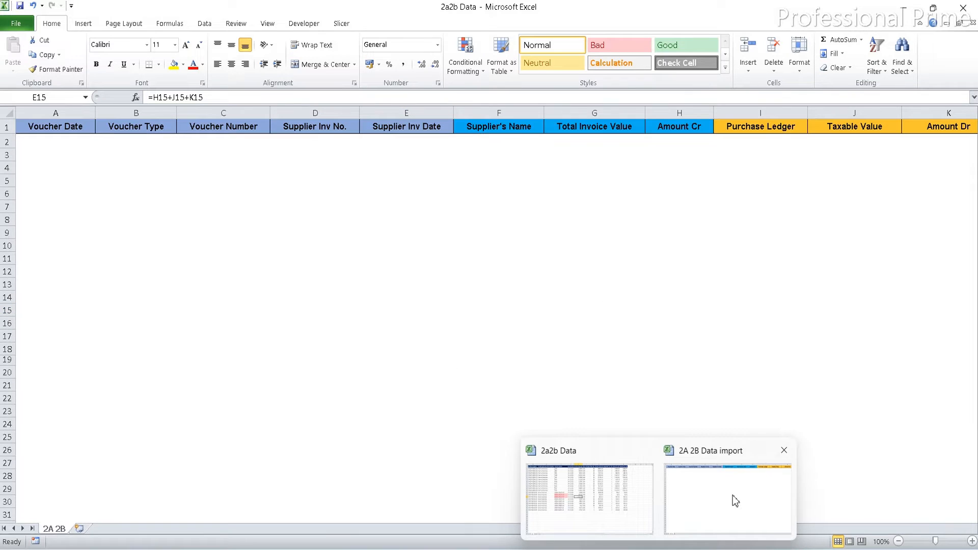
click(733, 495)
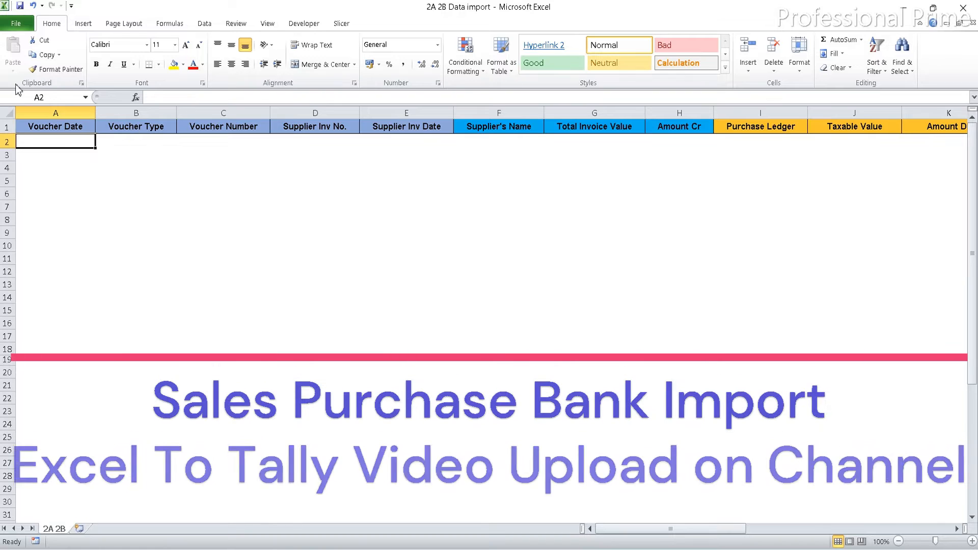
click(58, 127)
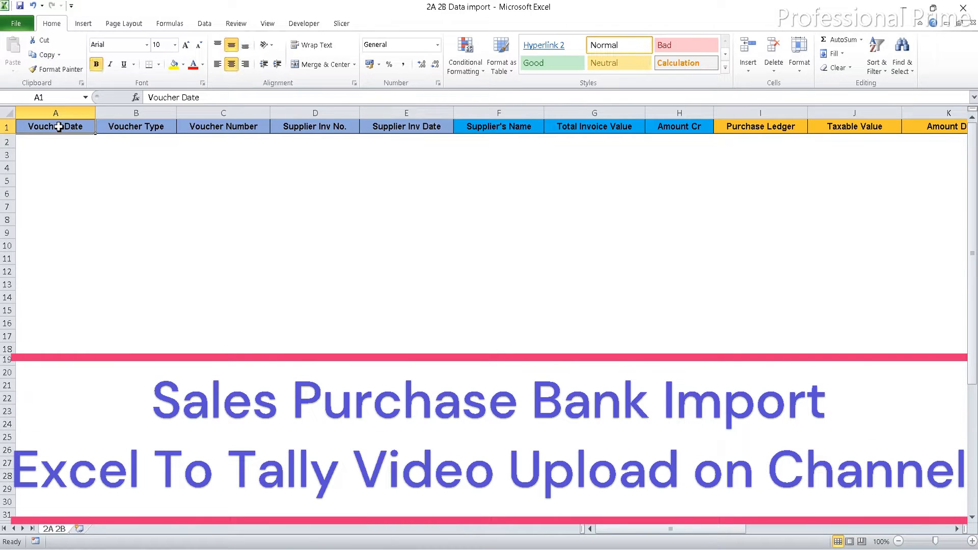
key(Right)
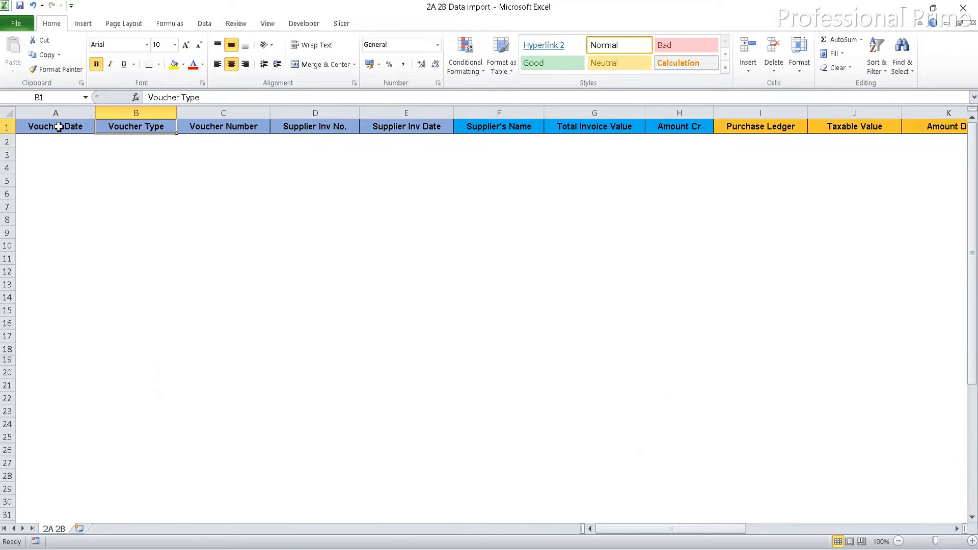
key(Right)
key(Right)
key(Right)
key(Right)
key(Right)
key(Right)
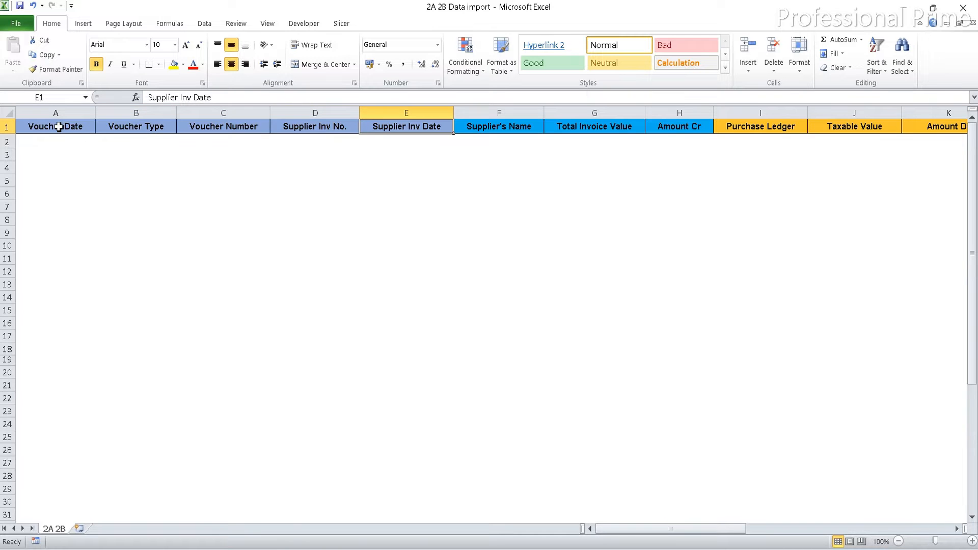
key(Right)
key(Right)
key(Right)
key(Right)
key(Right)
key(Right)
key(Right)
key(Right)
key(Right)
key(Right)
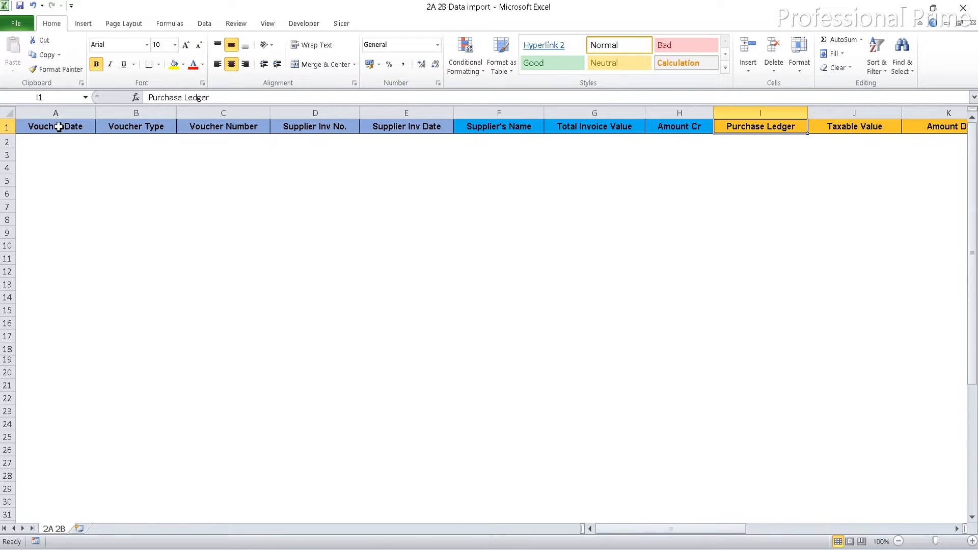
key(Right)
key(Right)
key(Right)
key(Right)
key(Right)
key(Right)
key(Right)
key(Right)
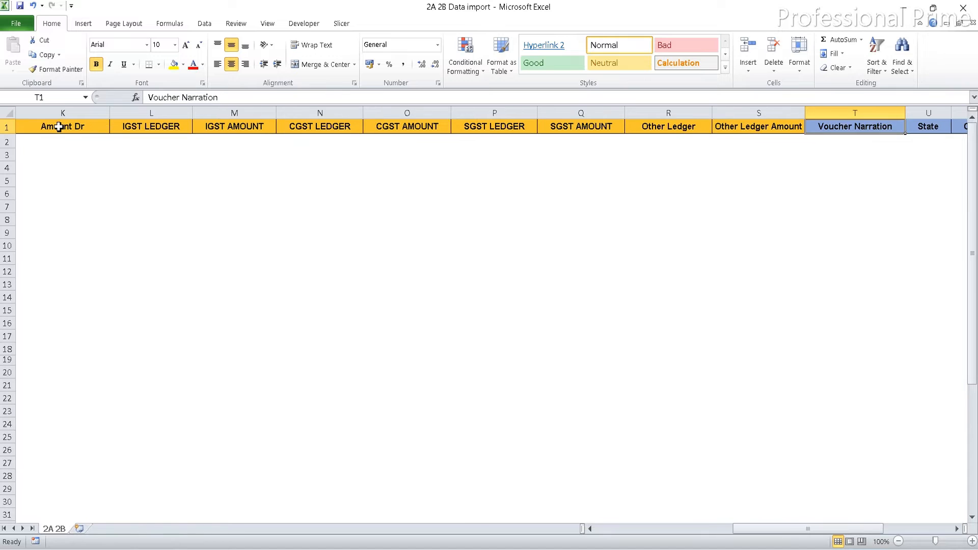
key(Right)
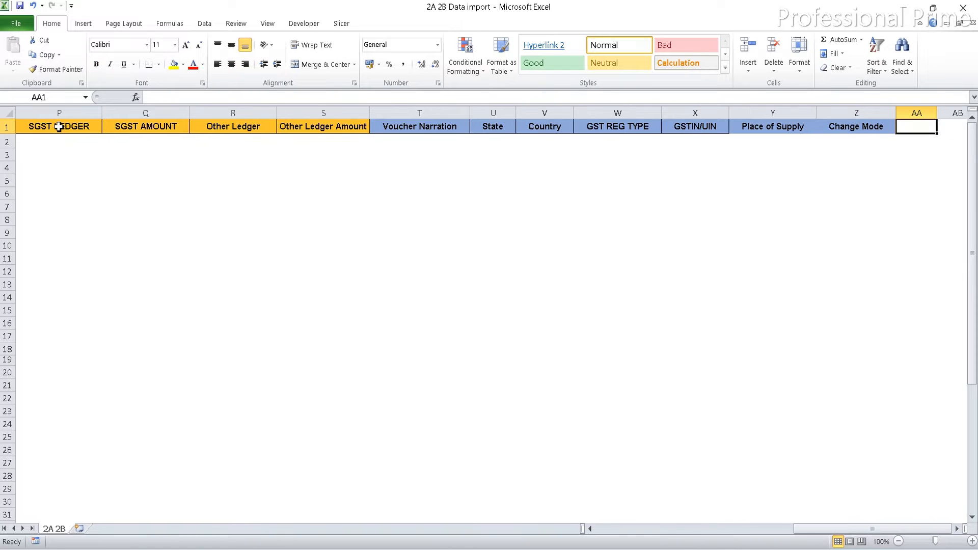
key(Left)
key(Left)
key(Left)
key(Left)
key(Left)
key(Left)
key(Left)
key(Left)
key(Left)
key(Left)
key(Left)
key(Left)
key(Left)
key(Left)
key(Left)
key(Left)
key(Left)
key(Left)
key(Left)
key(Left)
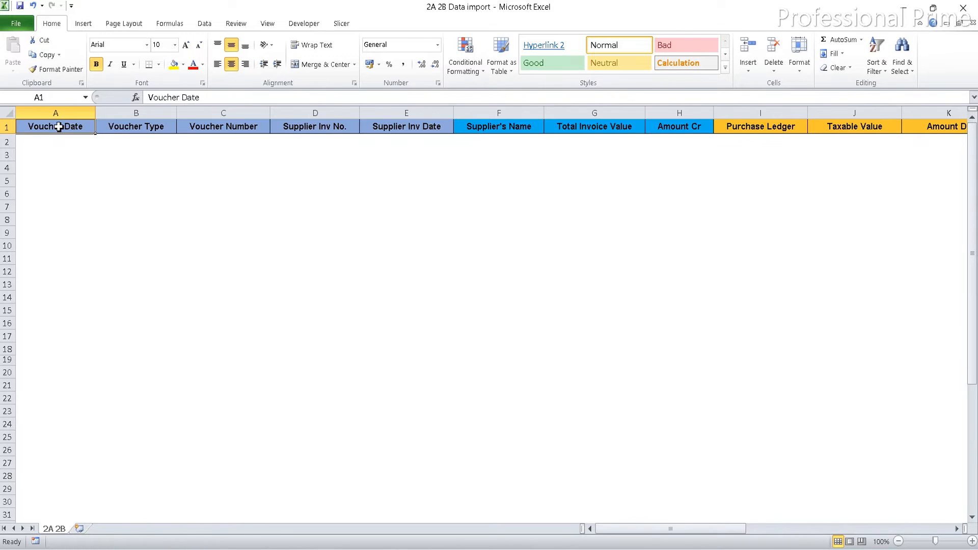
Step: Copy the invoice dates D2:D21 from the 2a2b Data workbook into the import workbook's Voucher Date column, starting at A2
mouse_move(659, 549)
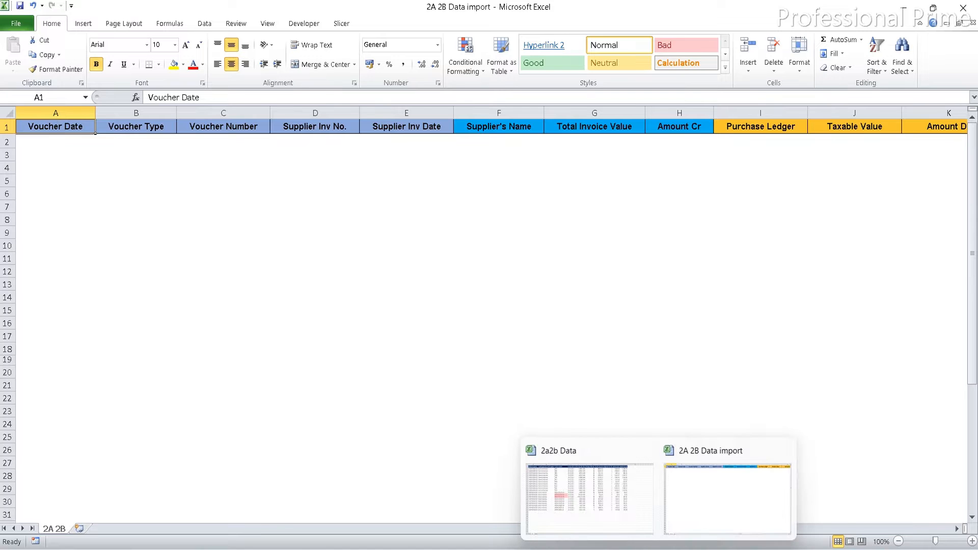
click(602, 506)
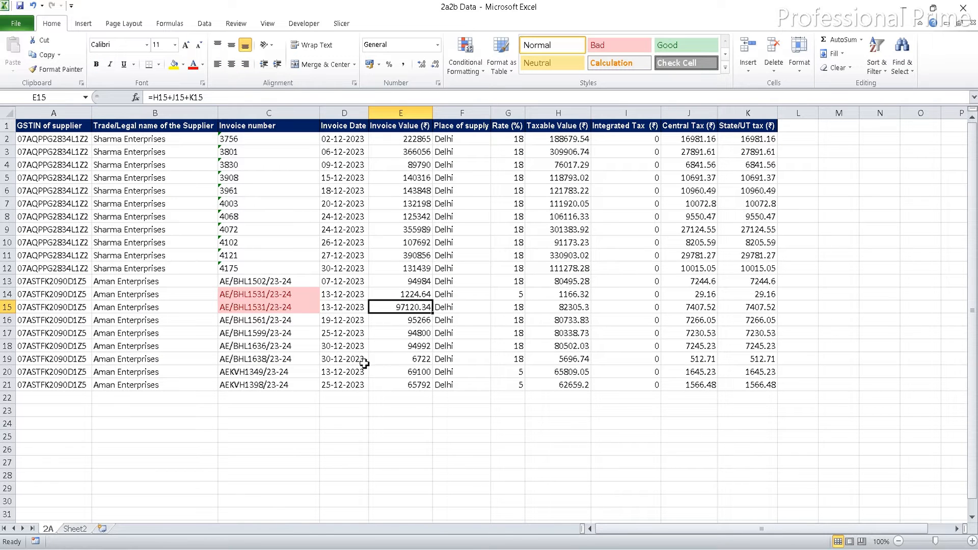
click(342, 144)
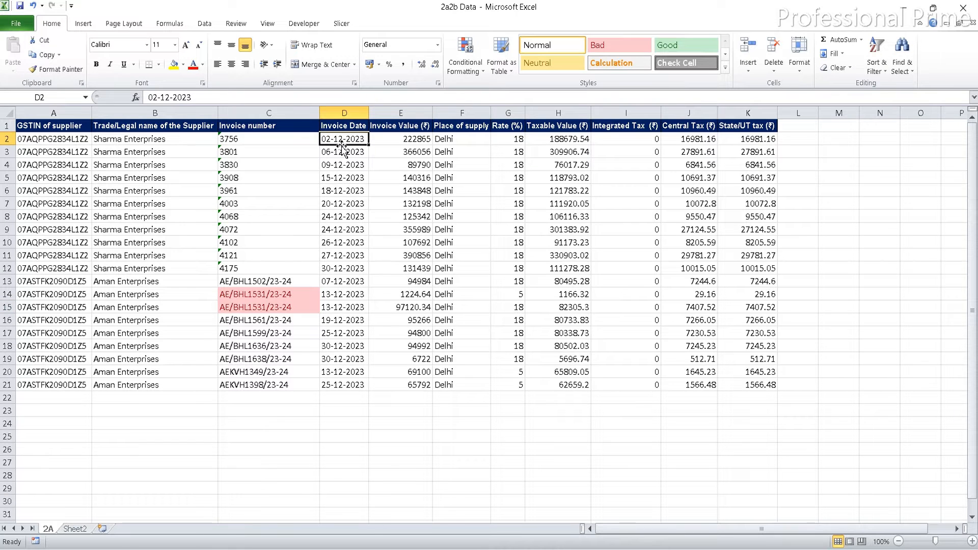
key(ctrl+shift+Down)
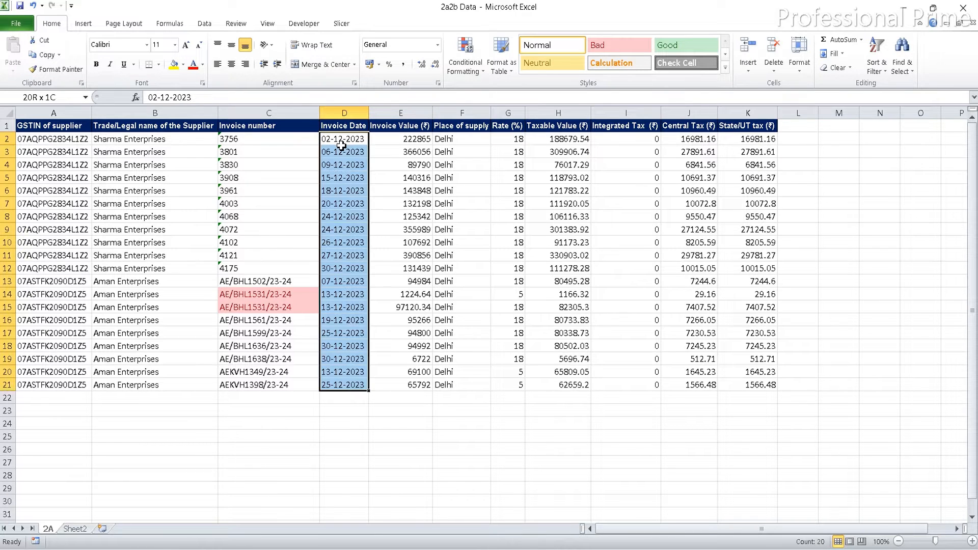
key(ctrl+c)
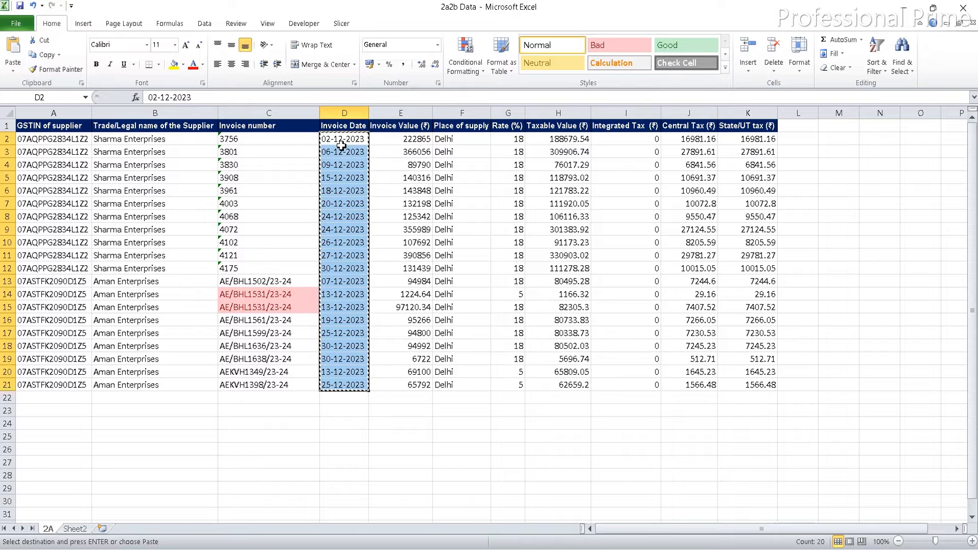
mouse_move(658, 549)
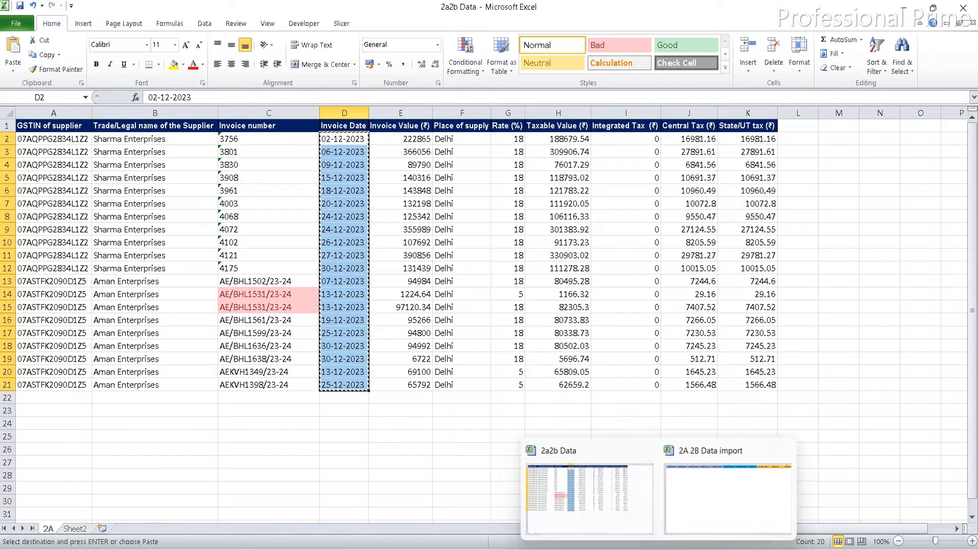
click(682, 476)
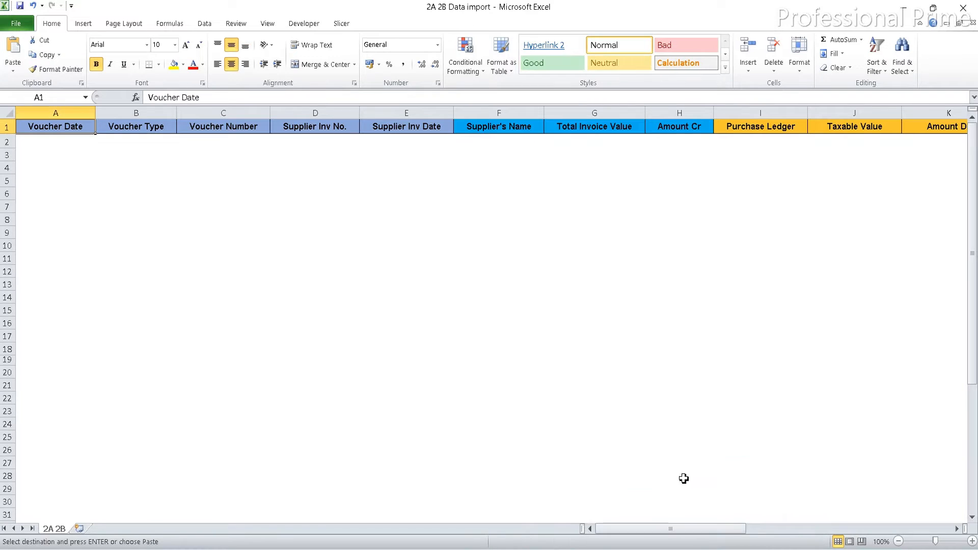
click(71, 142)
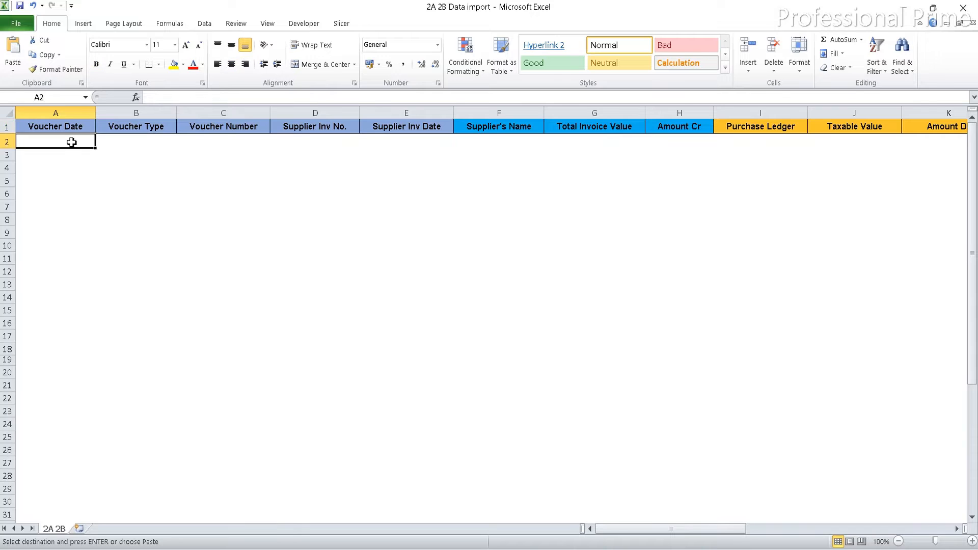
key(ctrl+v)
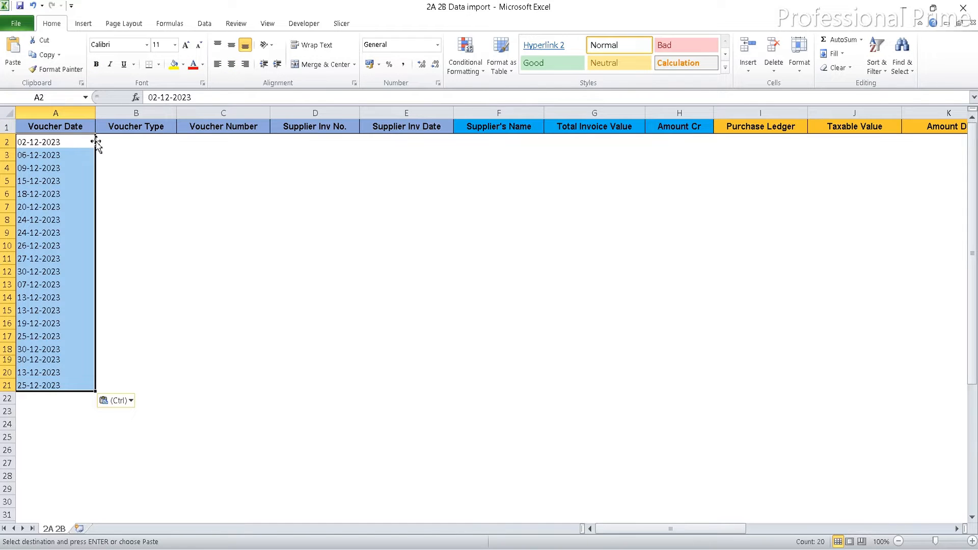
Step: Switch to TallyPrime and check the voucher type name on the Accounting Voucher Creation screen
click(127, 141)
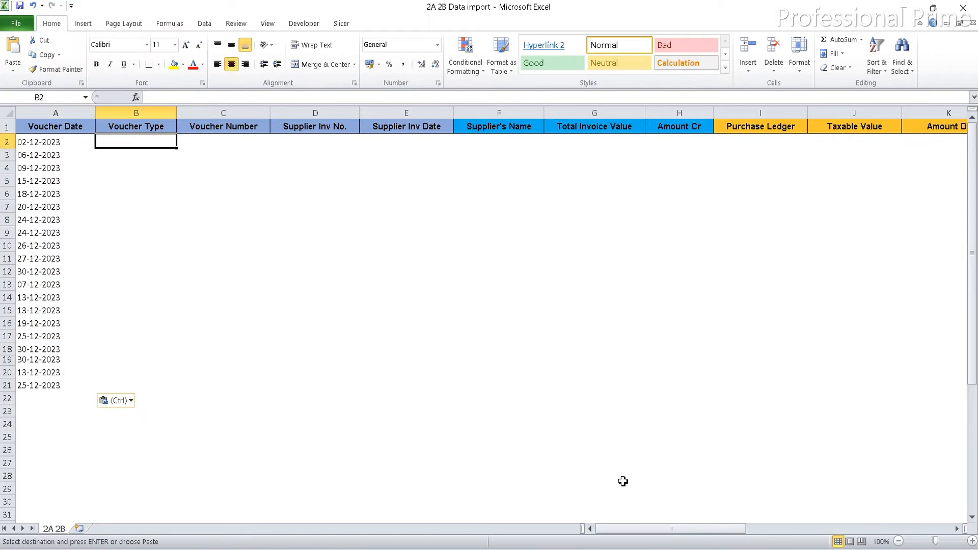
mouse_move(602, 549)
click(603, 497)
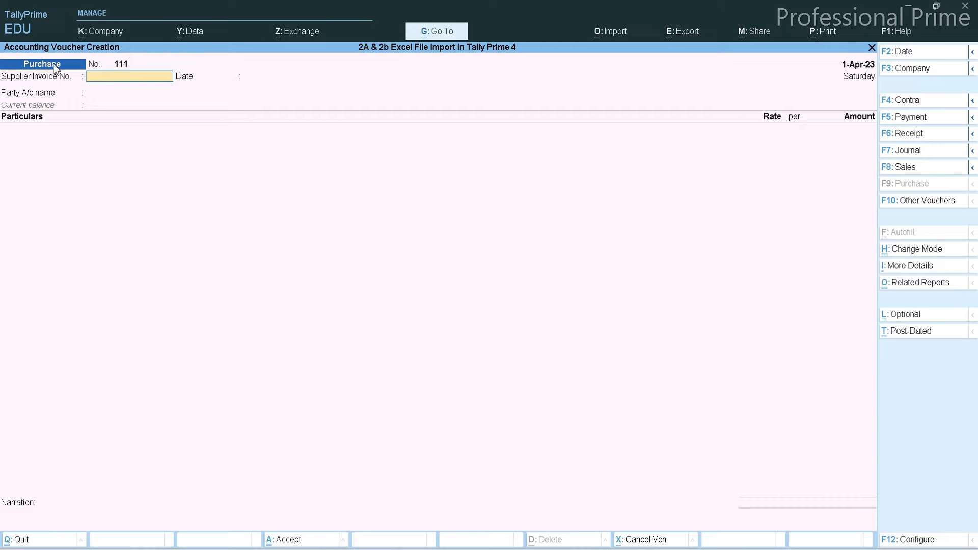
Step: Return to the 2A 2B Data import workbook in Excel and enter Purchase as the voucher type in B2
mouse_move(660, 549)
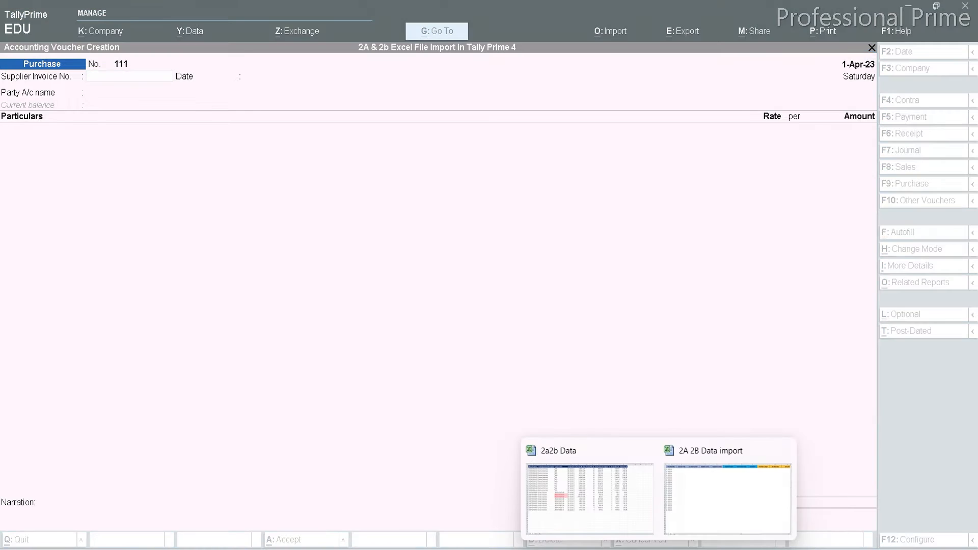
click(694, 515)
drag(119, 129, 127, 143)
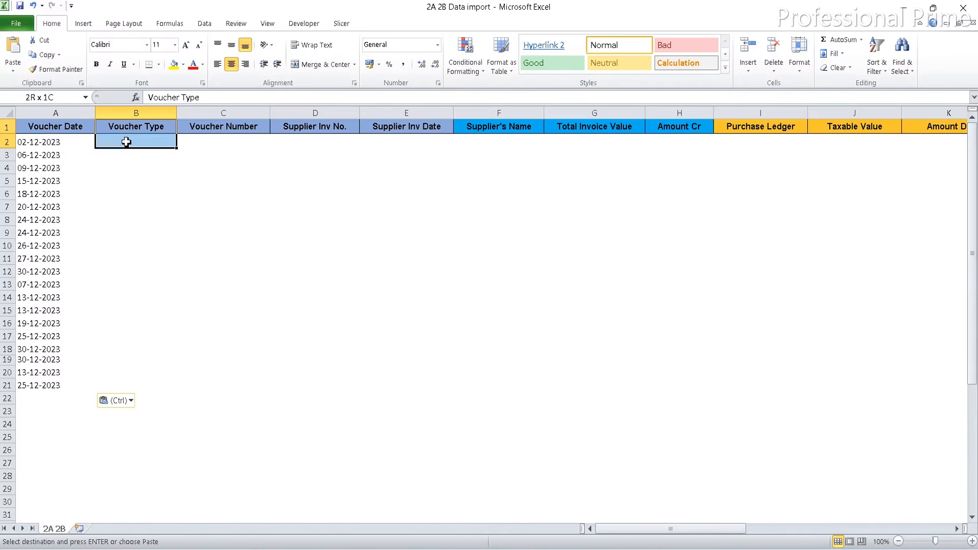
click(126, 142)
text(p)
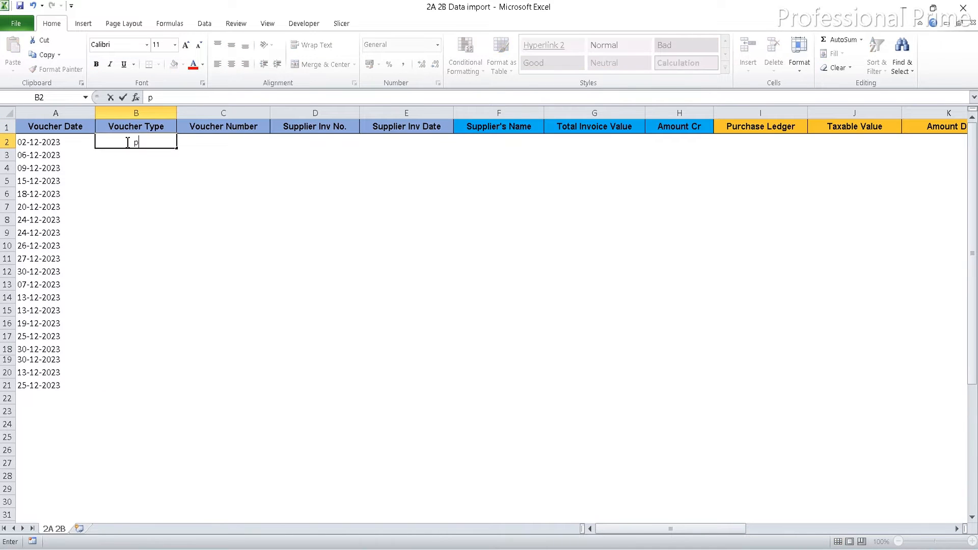
text(U)
key(BackSpace)
key(BackSpace)
text(Purchase)
key(Return)
Step: Copy the Purchase voucher type from B2 into B3:B21, and end on the first Voucher Number cell, C2
click(126, 142)
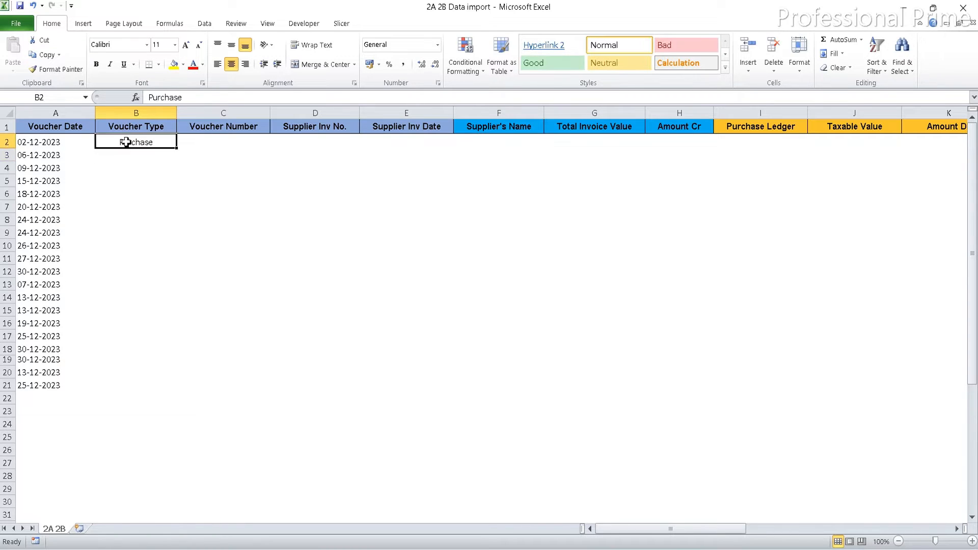
key(ctrl+c)
key(Down)
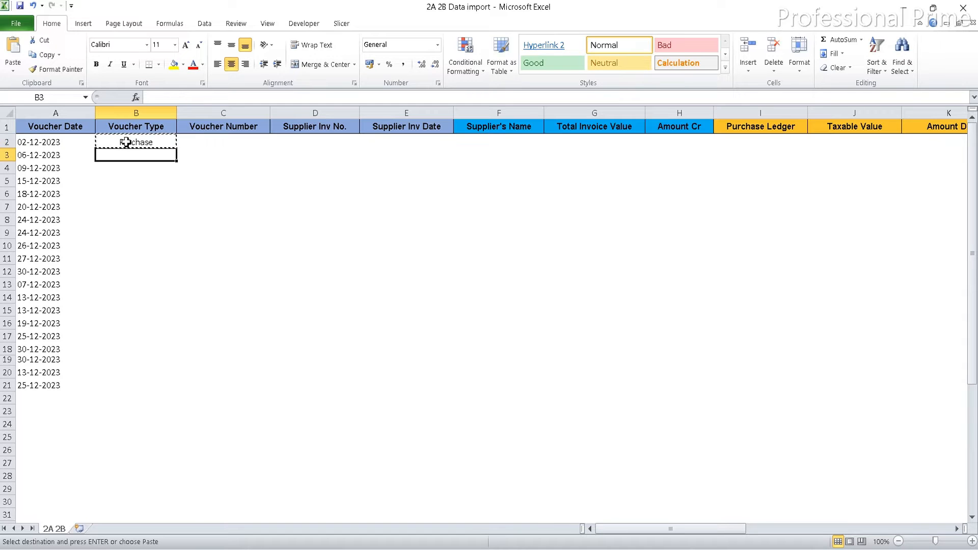
key(shift+Down)
key(shift+Down)
key(shift+Down)
key(shift+Down)
key(shift+Down)
key(shift+Down)
key(shift+Down)
key(shift+Down)
key(shift+Down)
key(shift+Down)
key(shift+Down)
key(shift+Down)
key(shift+Down)
key(shift+Down)
key(shift+Down)
key(shift+Down)
key(shift+Down)
key(shift+Down)
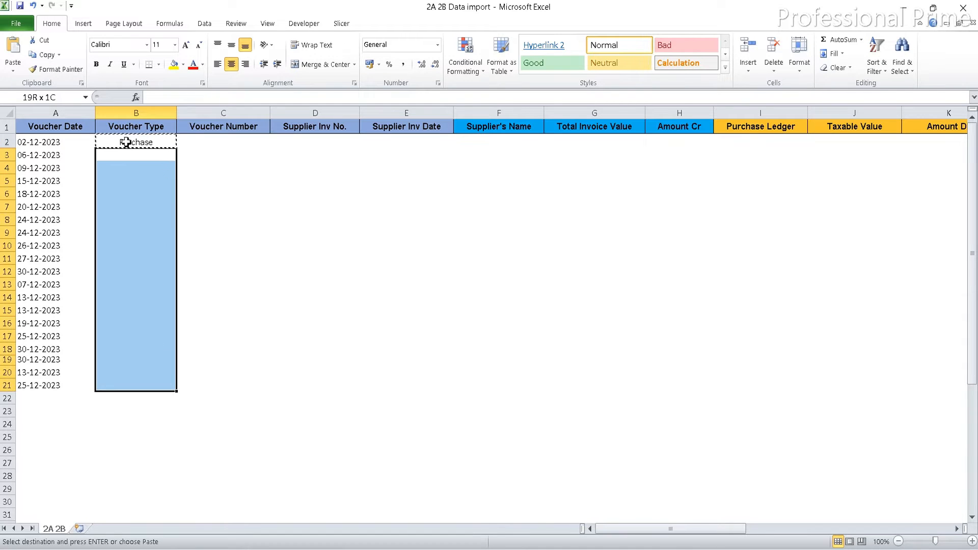
key(Return)
click(126, 143)
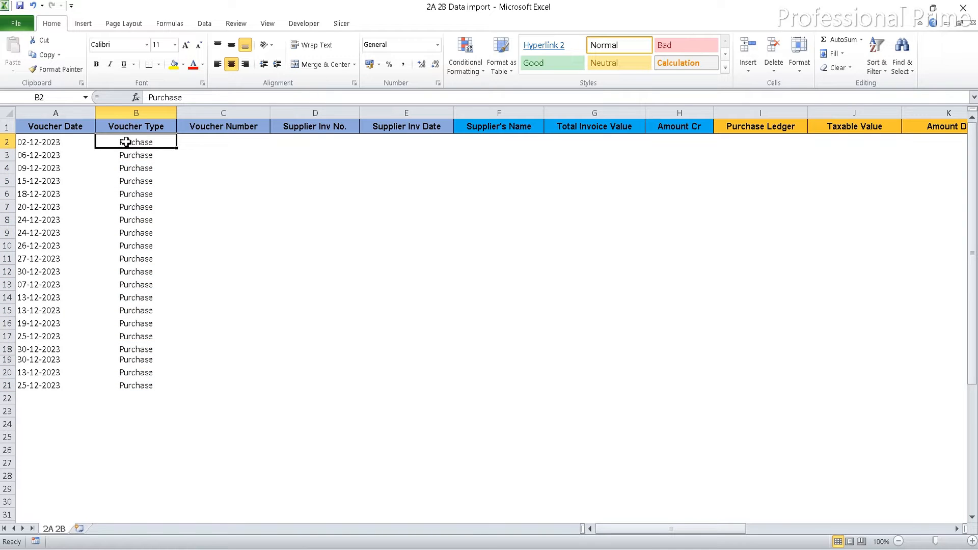
key(Down)
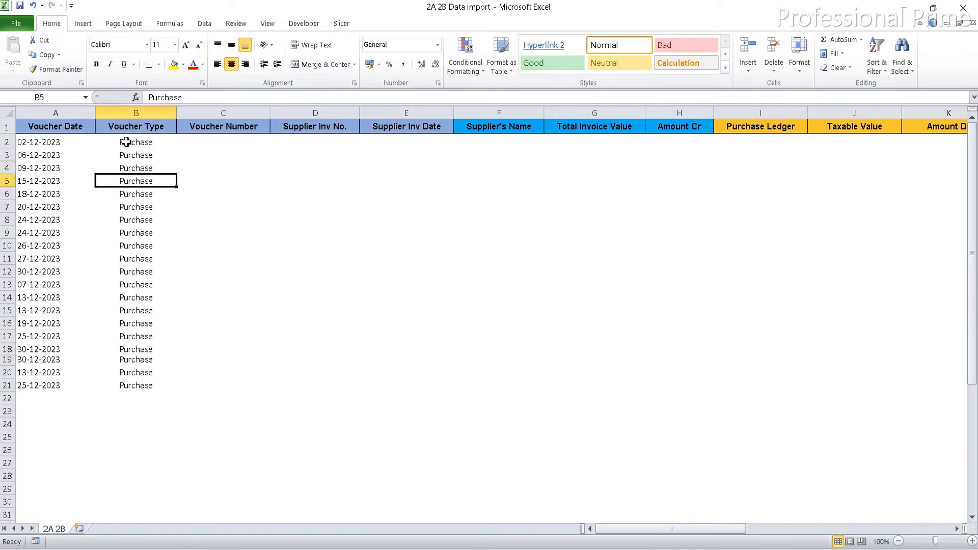
key(Up)
key(Right)
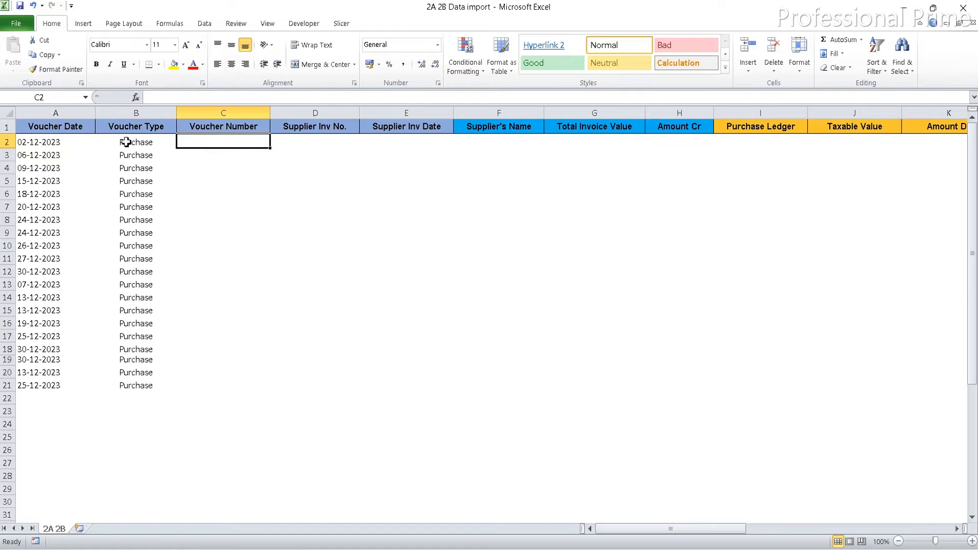
Step: Copy the invoice numbers C2:C21 from the 2a2b Data workbook into the import workbook's Voucher Number column, starting at C2
mouse_move(590, 530)
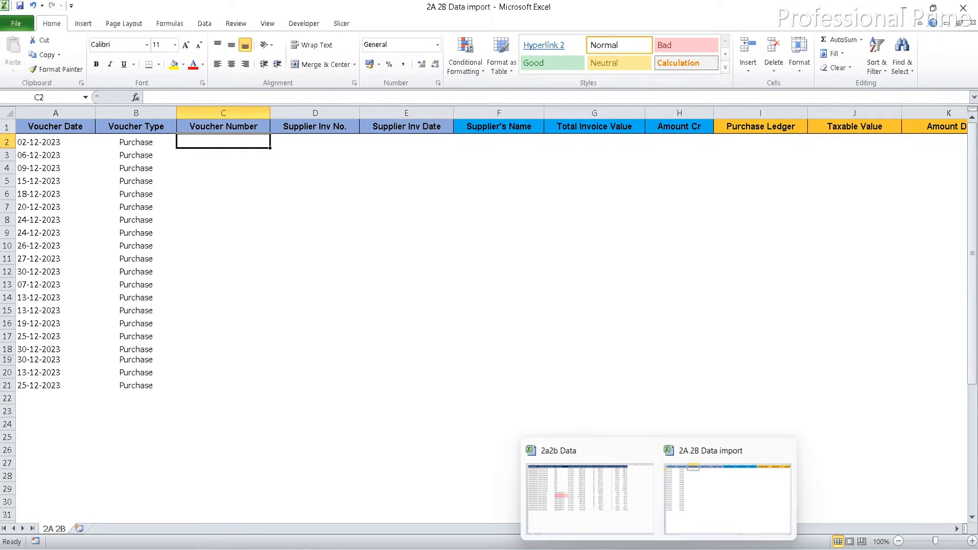
click(574, 482)
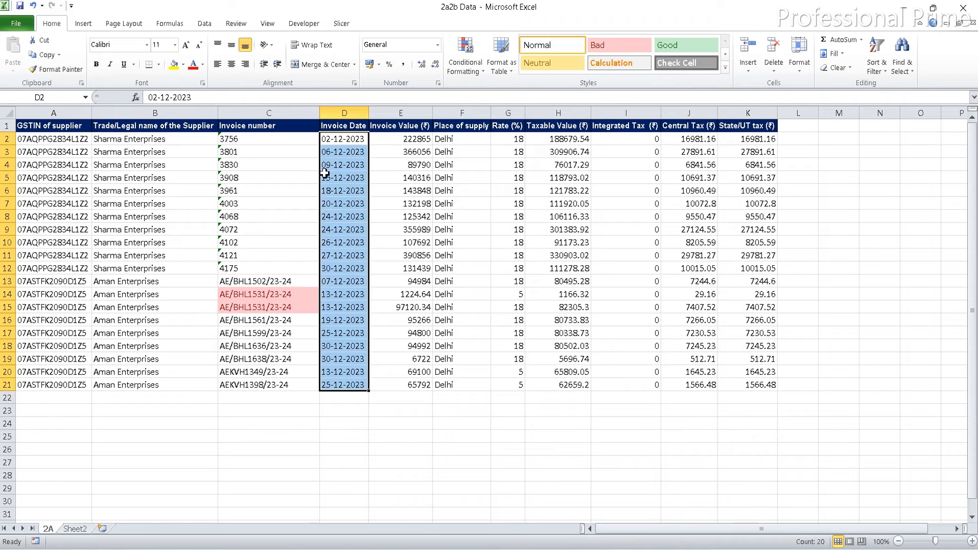
click(270, 138)
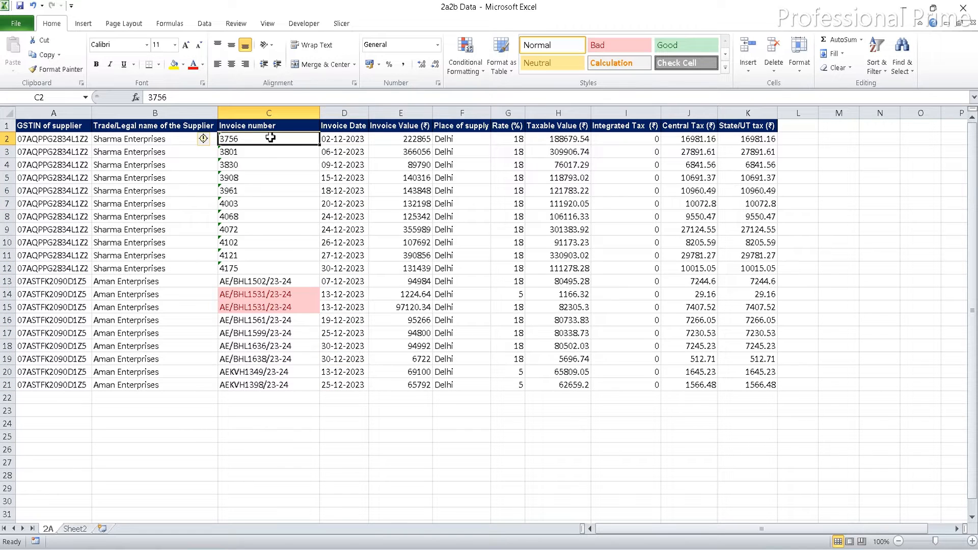
key(ctrl+shift+Down)
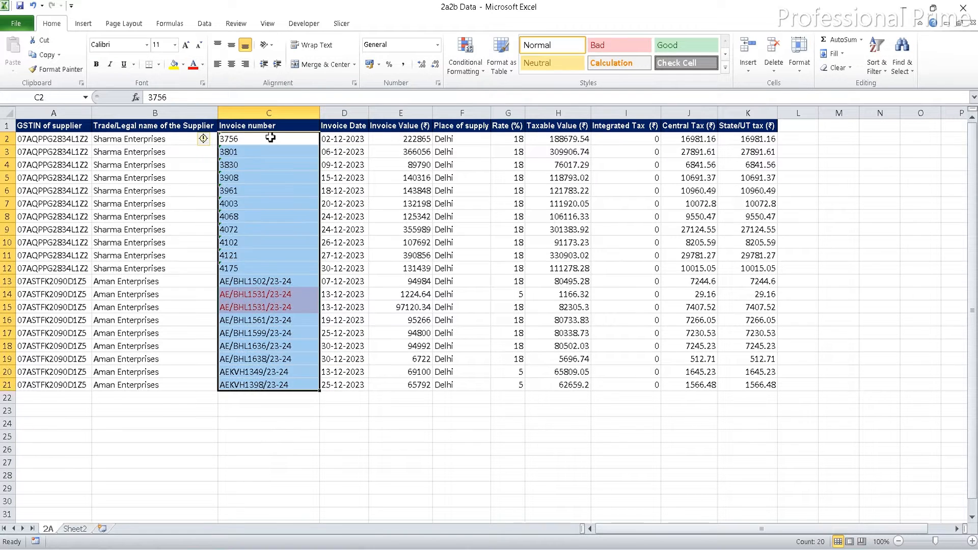
key(ctrl+c)
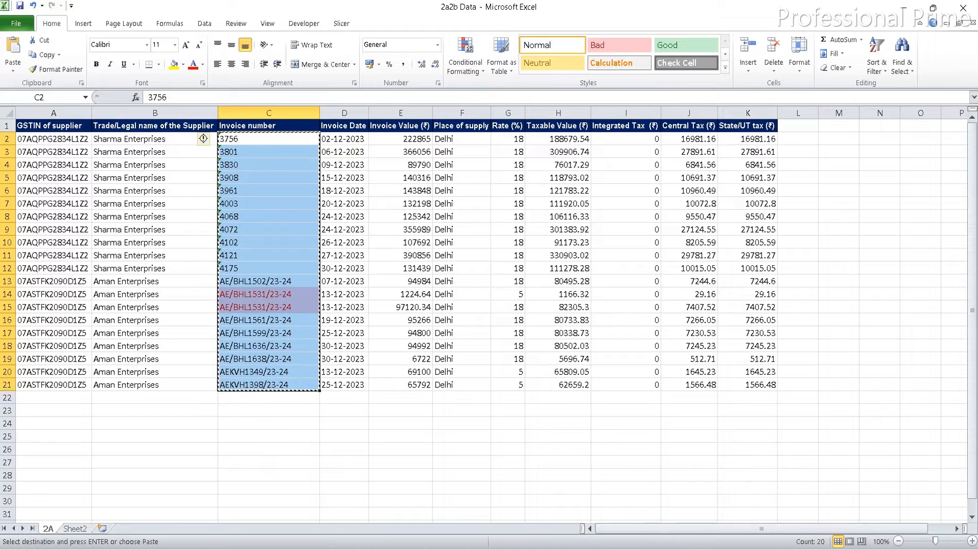
mouse_move(660, 548)
click(718, 498)
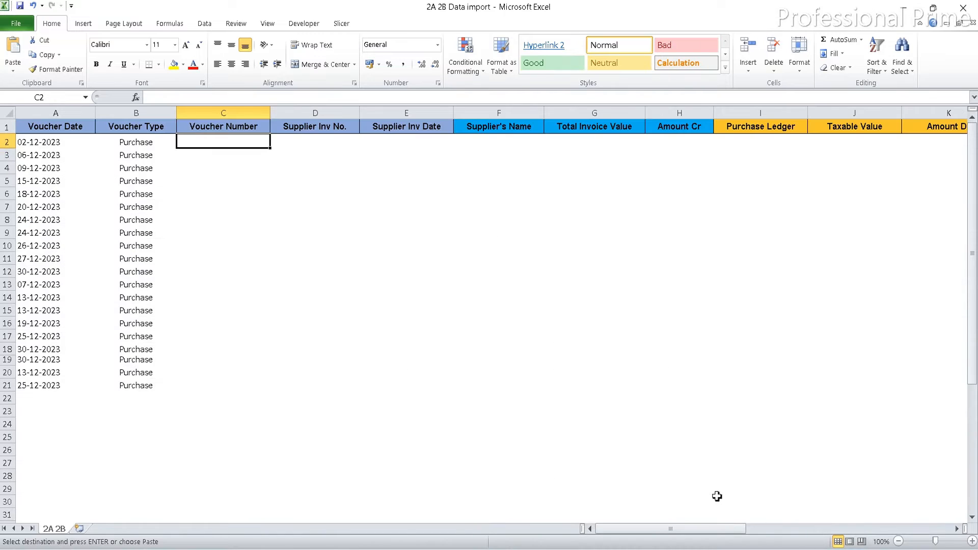
key(ctrl+v)
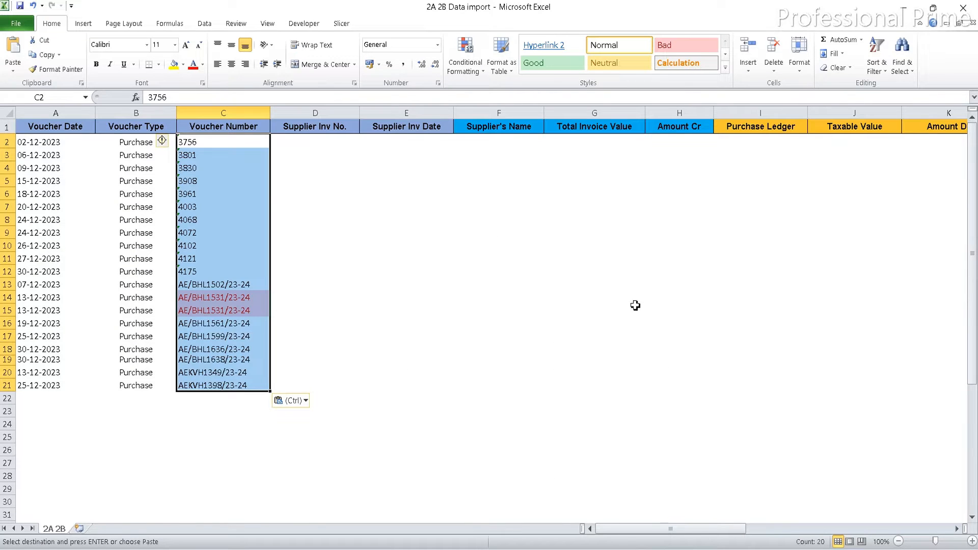
Step: Copy the voucher numbers C2:C21 into the Supplier Inv No. column, starting at D2
key(ctrl+c)
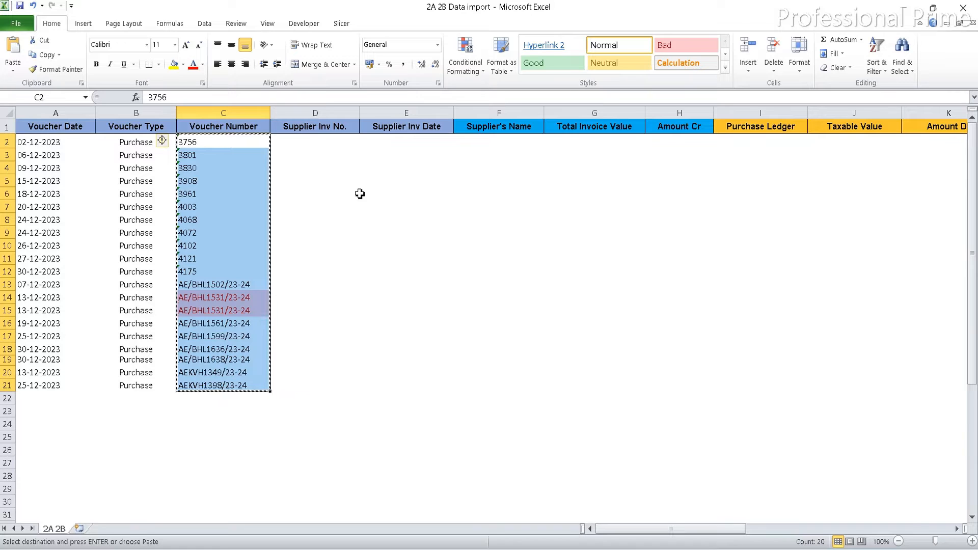
key(Right)
key(Return)
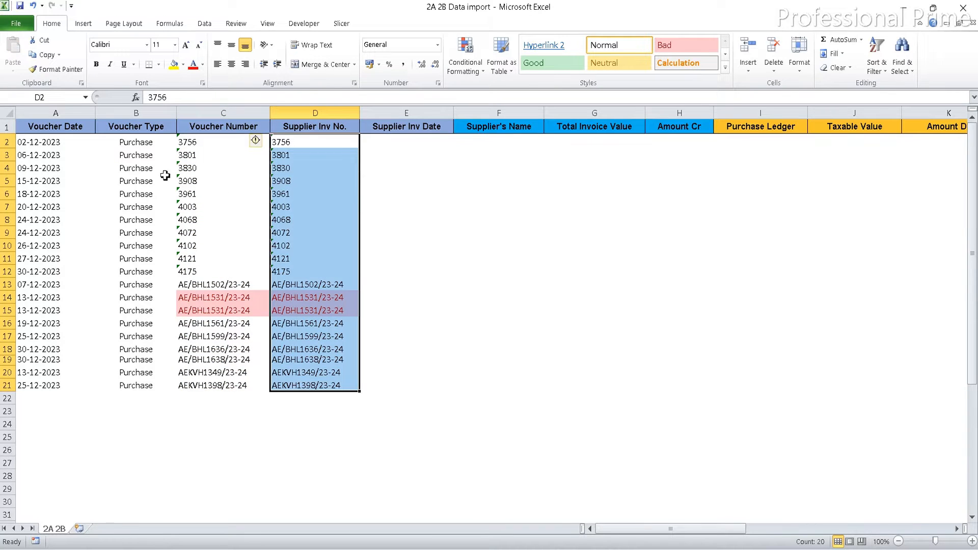
Step: Copy the voucher dates A2:A21 into the Supplier Inv Date column, starting at E2
click(57, 144)
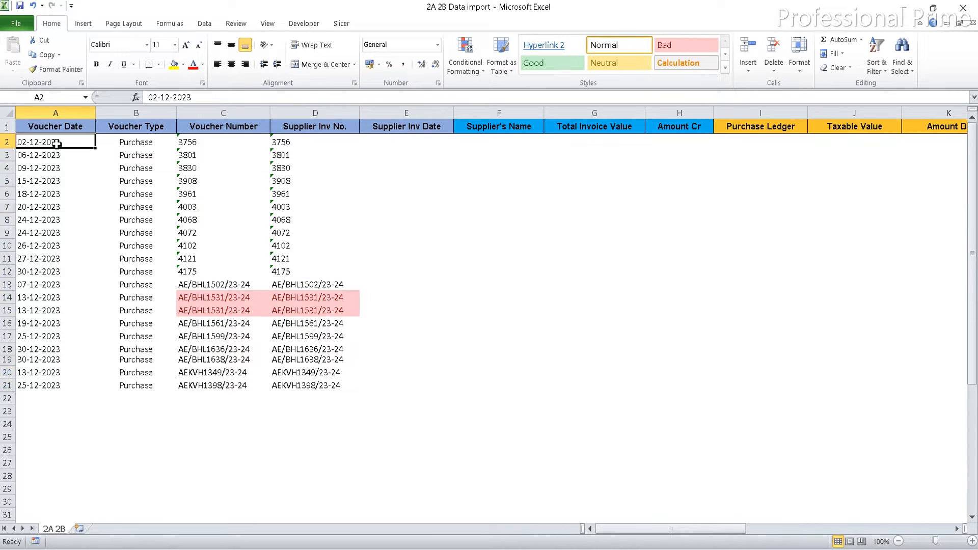
key(ctrl+shift+Down)
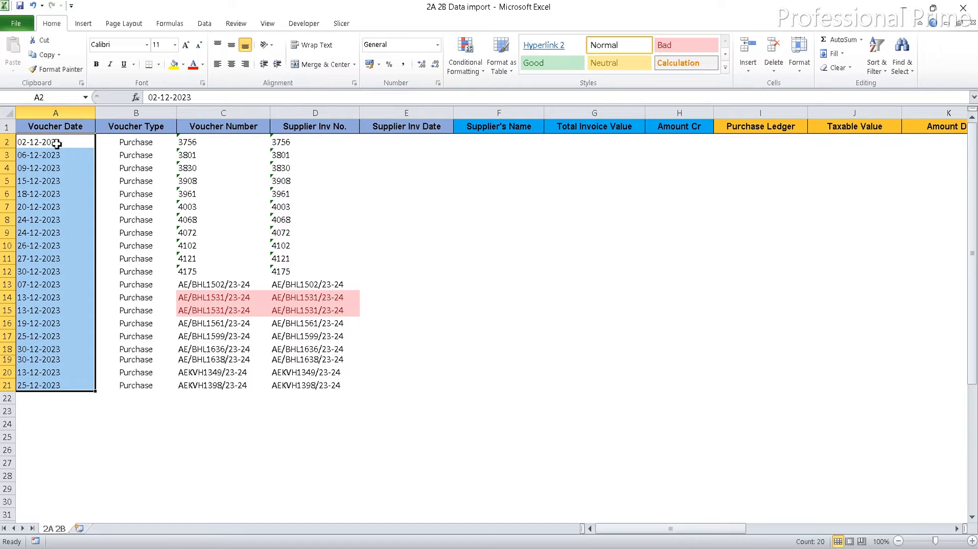
key(ctrl+c)
key(Right)
key(Right)
key(Right)
key(Right)
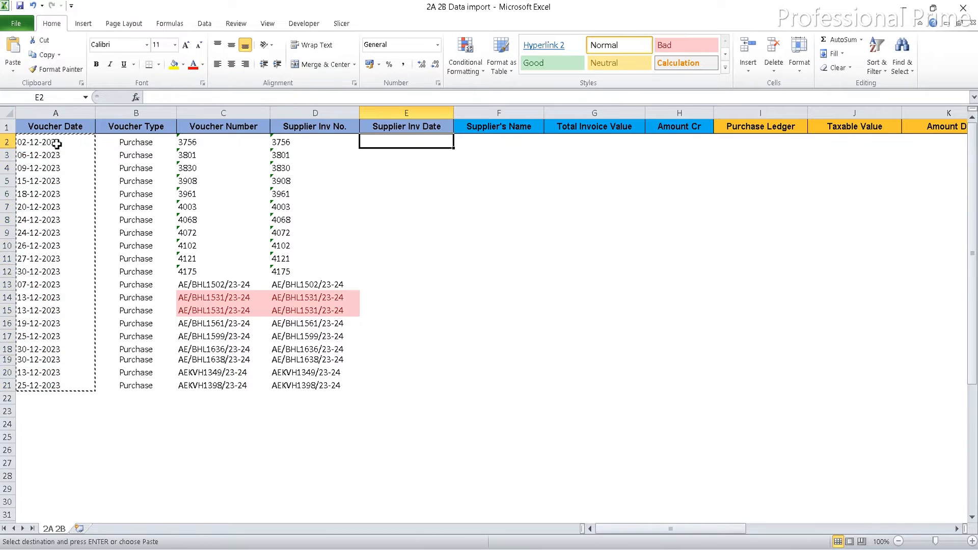
key(Return)
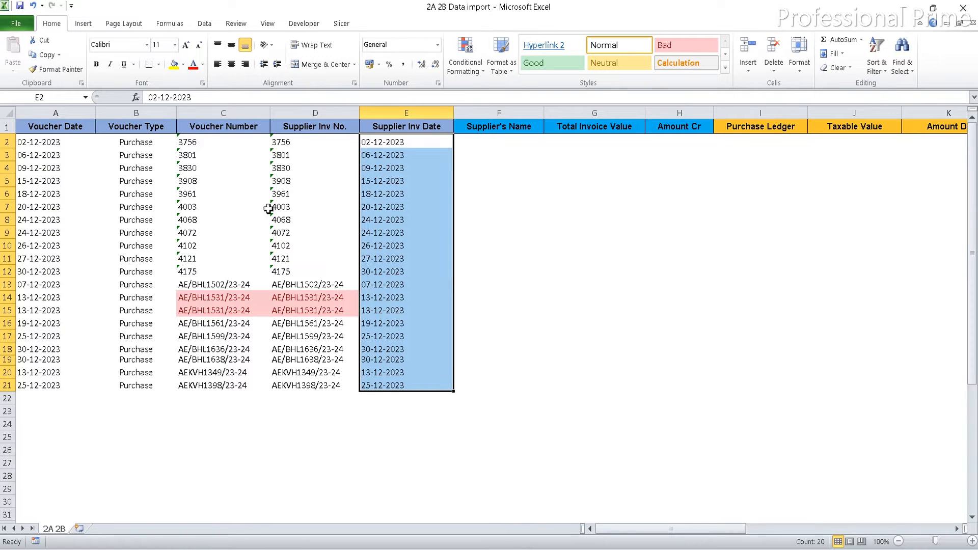
Step: Copy the supplier names B2:B21 from the 2a2b Data workbook into the import workbook's Supplier's Name column, starting at F2
click(525, 140)
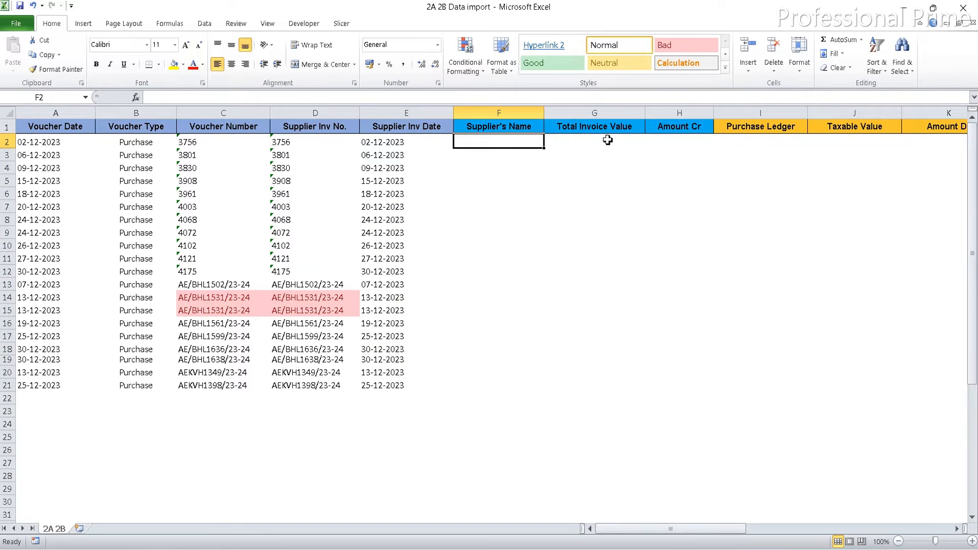
click(690, 141)
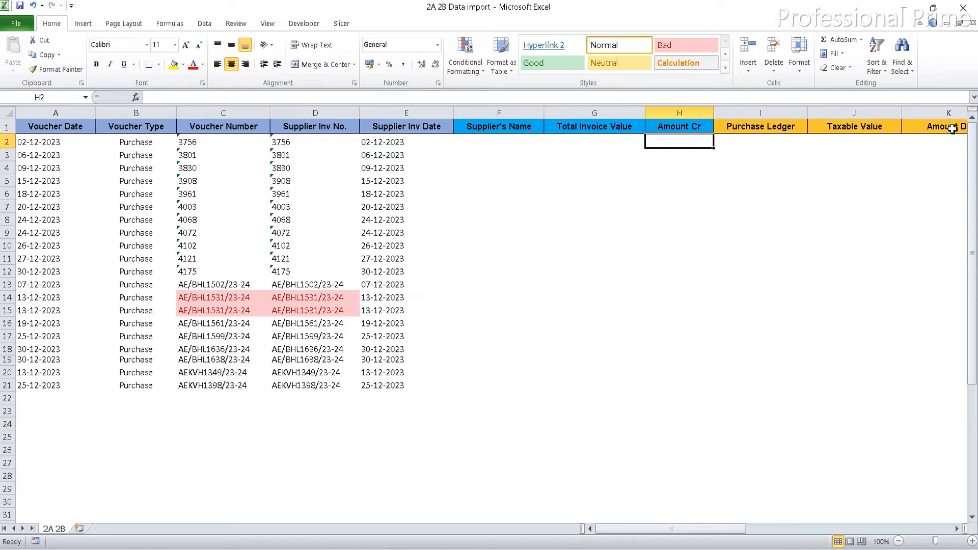
click(479, 141)
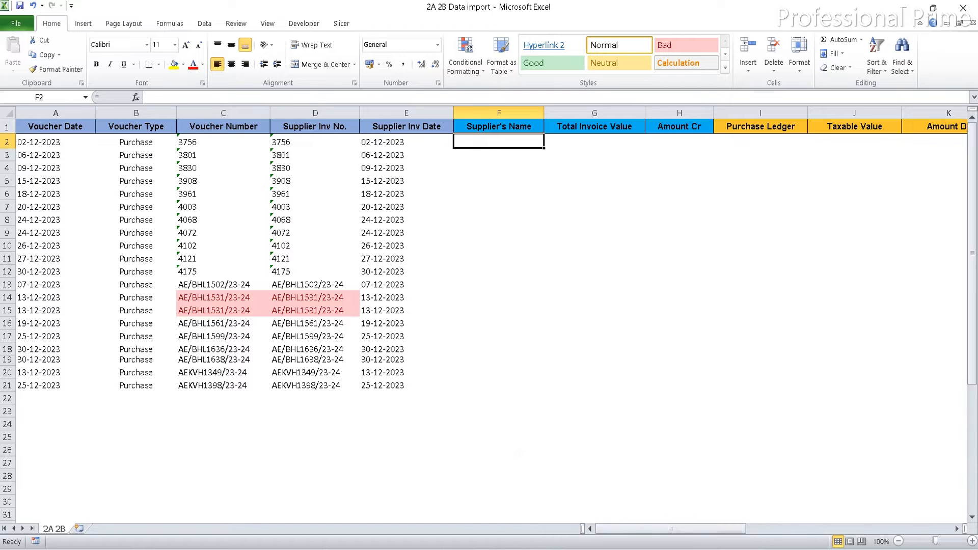
mouse_move(659, 549)
click(573, 511)
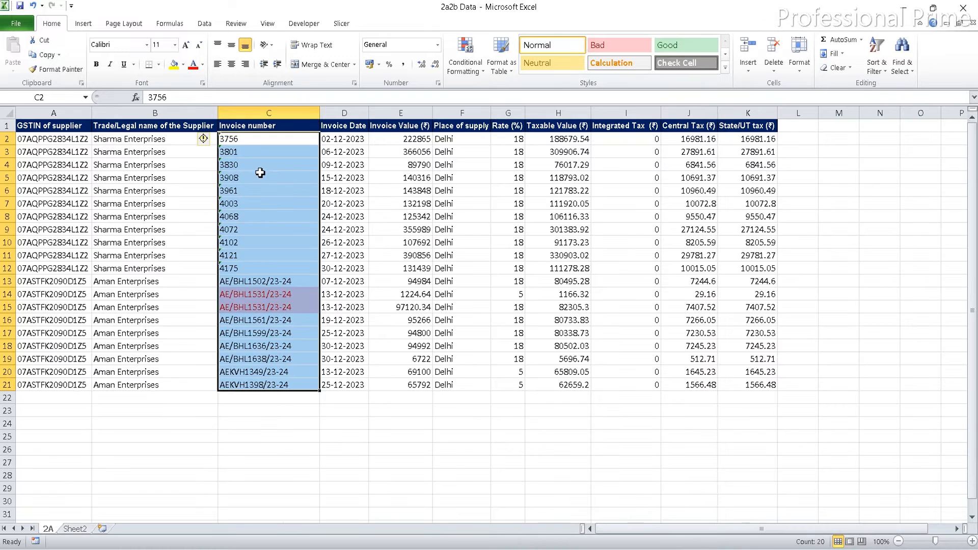
click(140, 139)
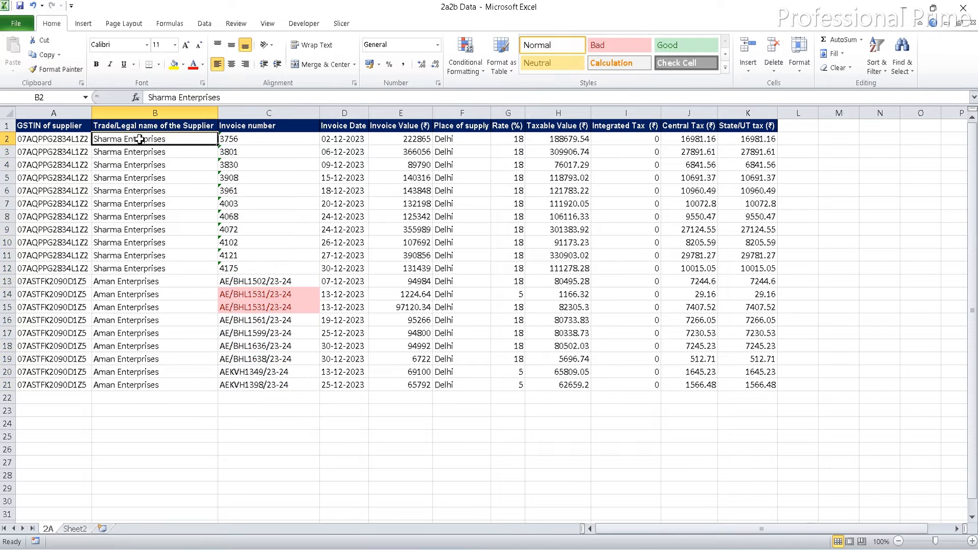
key(ctrl+shift+Down)
key(ctrl+c)
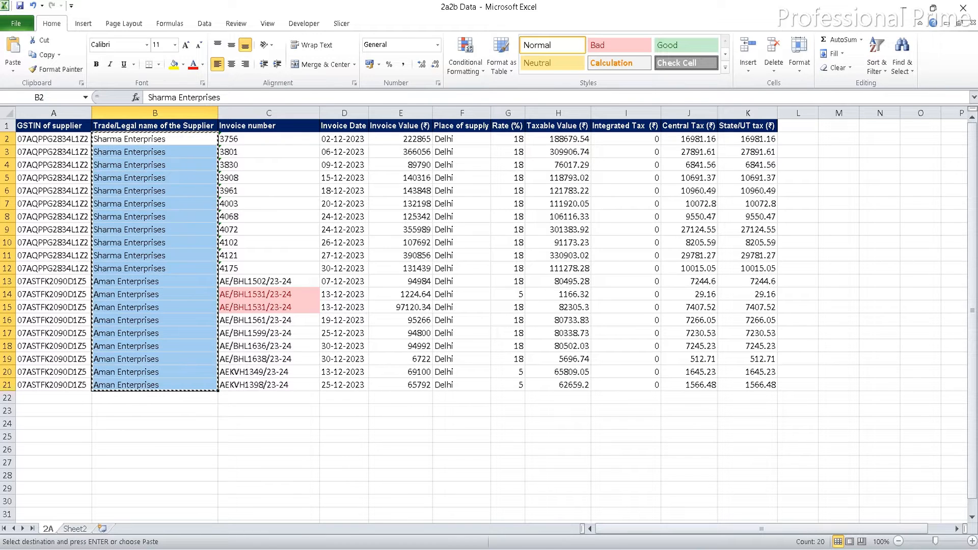
mouse_move(618, 524)
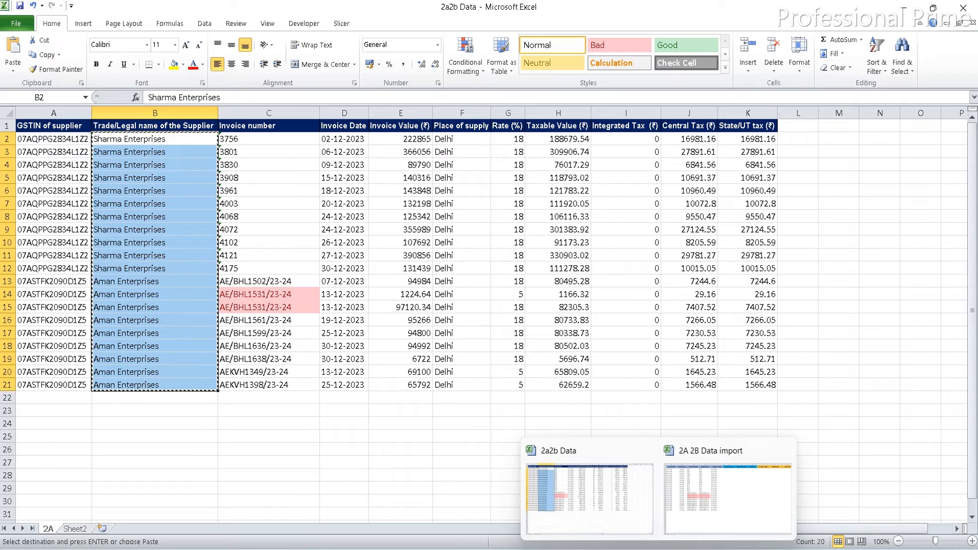
click(727, 469)
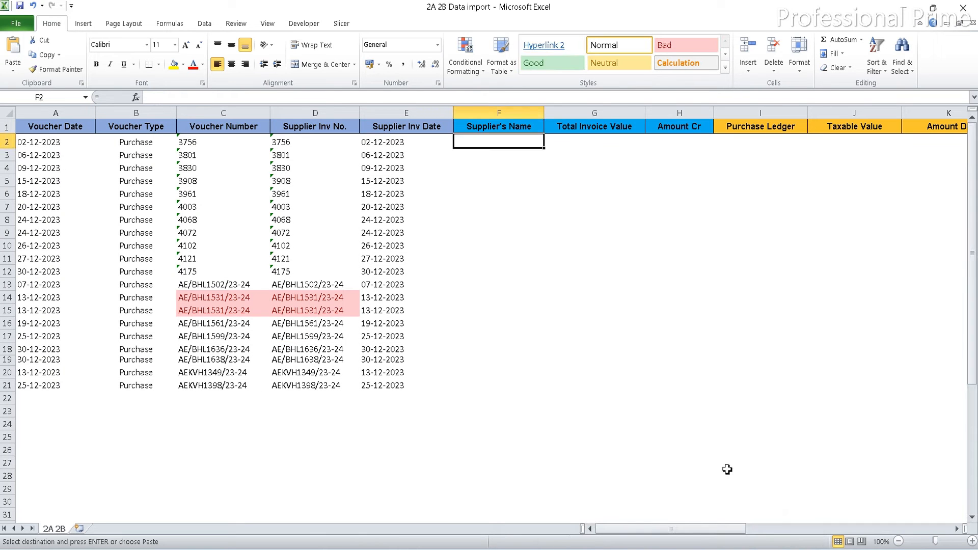
key(ctrl+v)
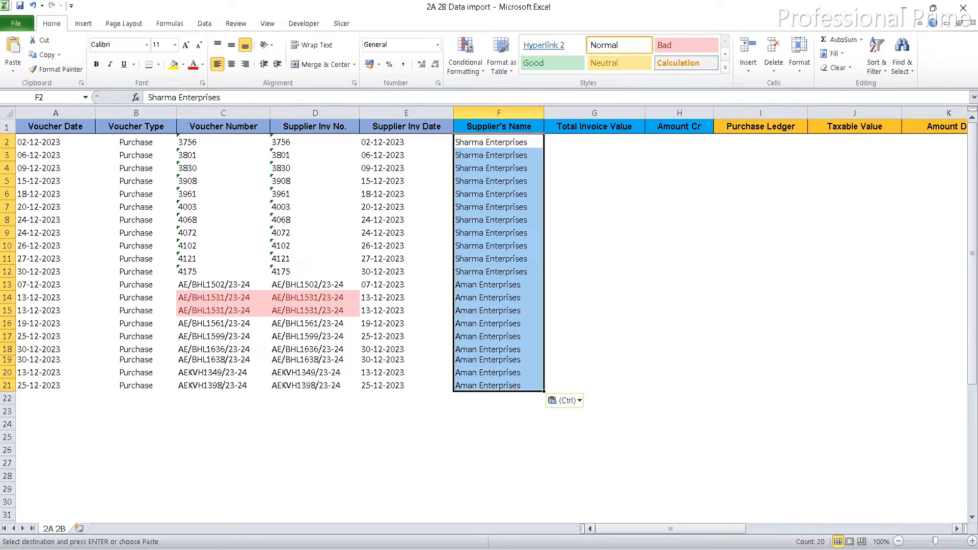
Step: Copy the invoice values E2:E21 in the 2a2b Data workbook and return to the import workbook's first Total Invoice Value cell, G2
click(598, 515)
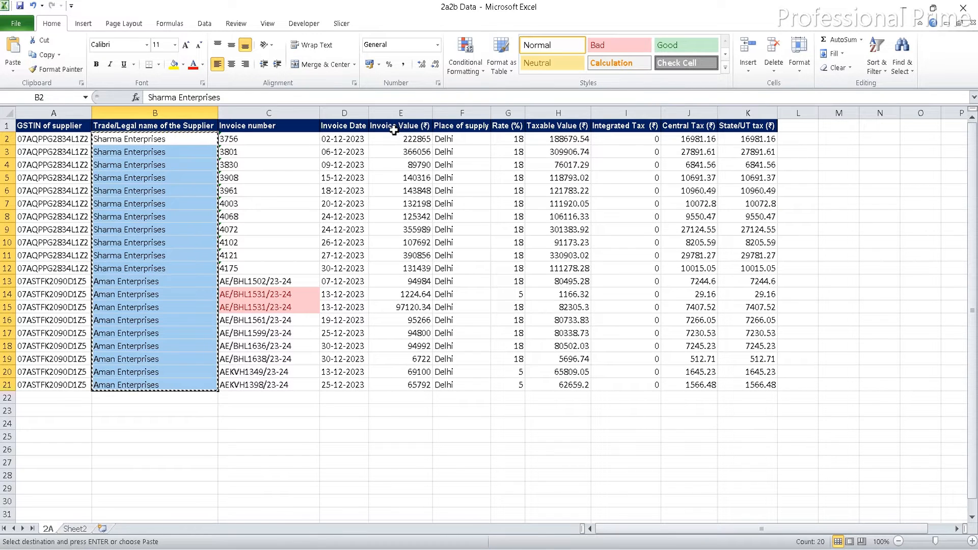
click(416, 145)
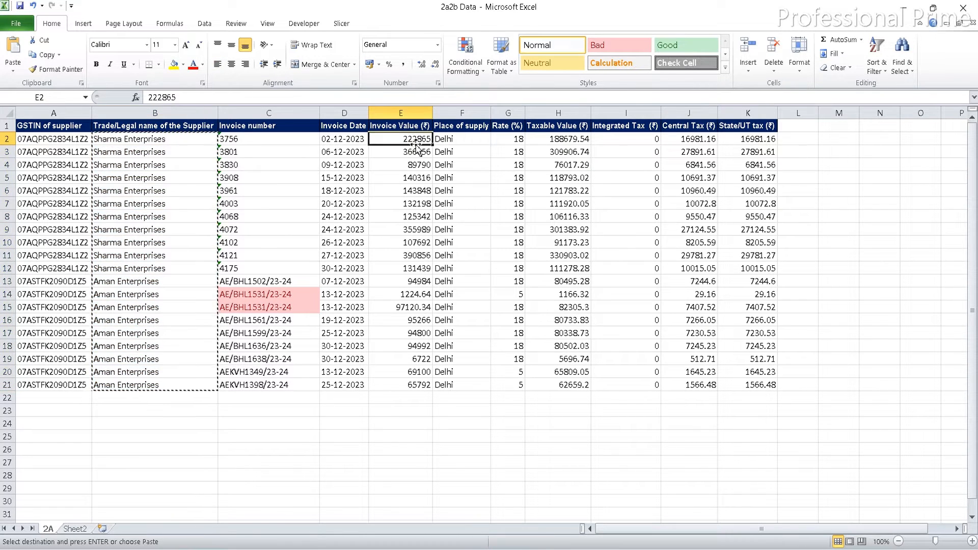
key(ctrl+shift+Down)
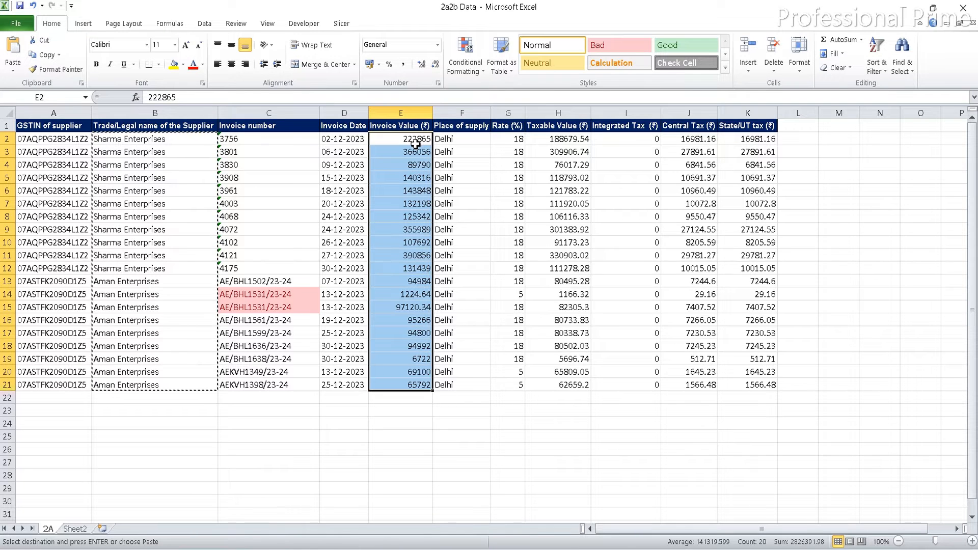
key(ctrl+c)
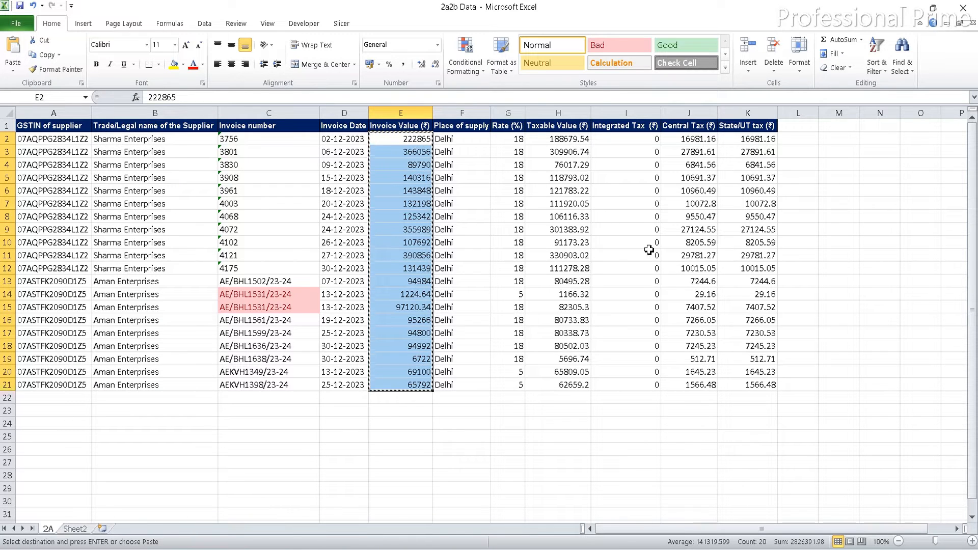
mouse_move(660, 548)
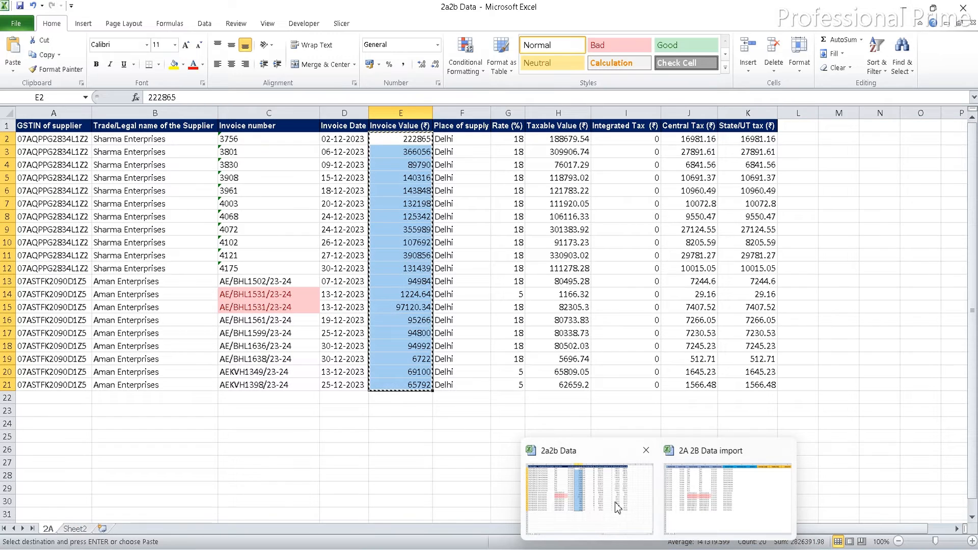
click(699, 496)
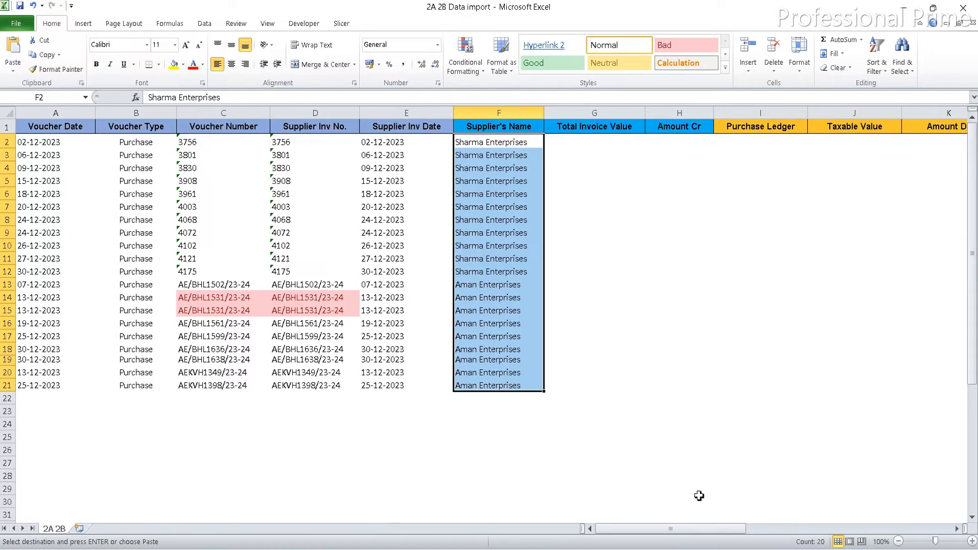
key(Right)
Step: Try a regular paste of the invoice values into the Total Invoice Value column from G2, and clear the pasted cells
key(ctrl+v)
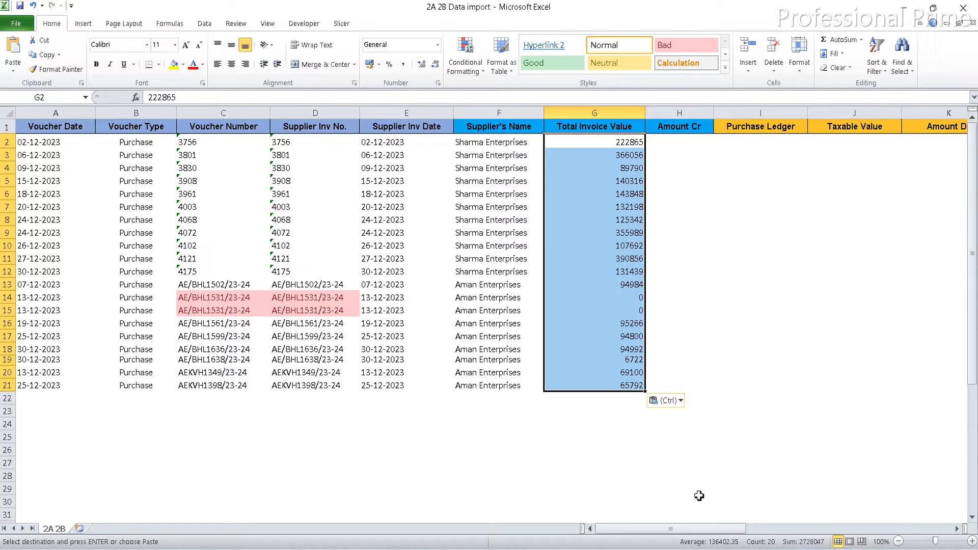
key(Delete)
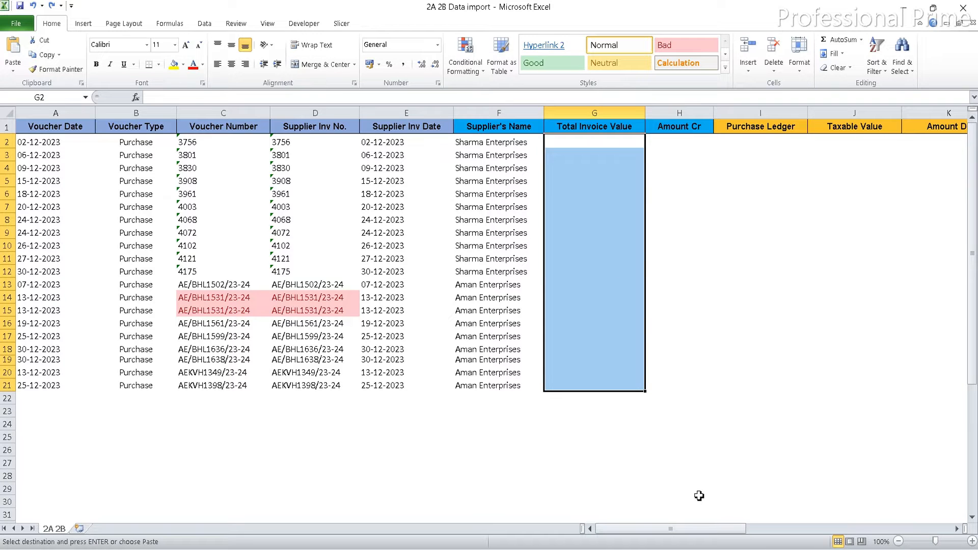
key(Up)
key(Down)
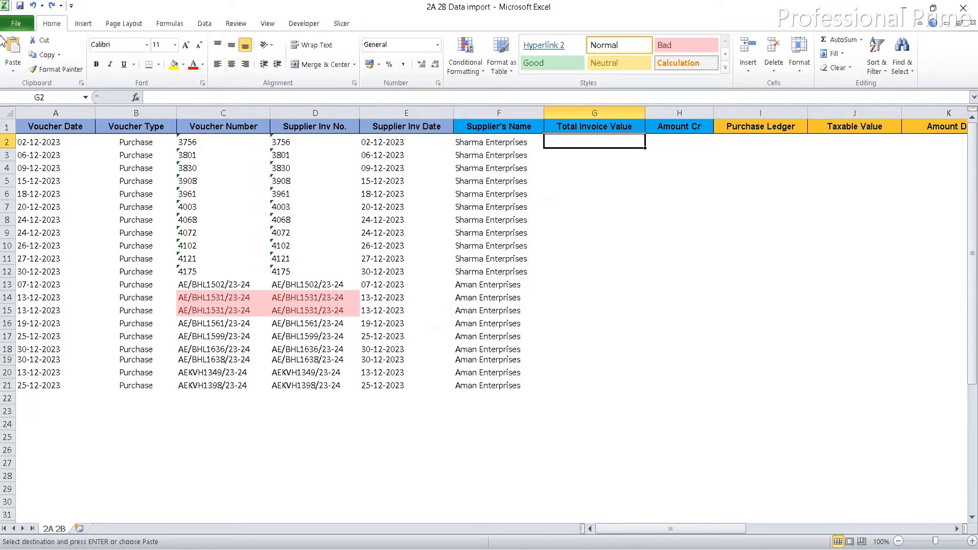
Step: Paste the copied invoice amounts as values only into the Total Invoice Value column, starting at G2
click(13, 70)
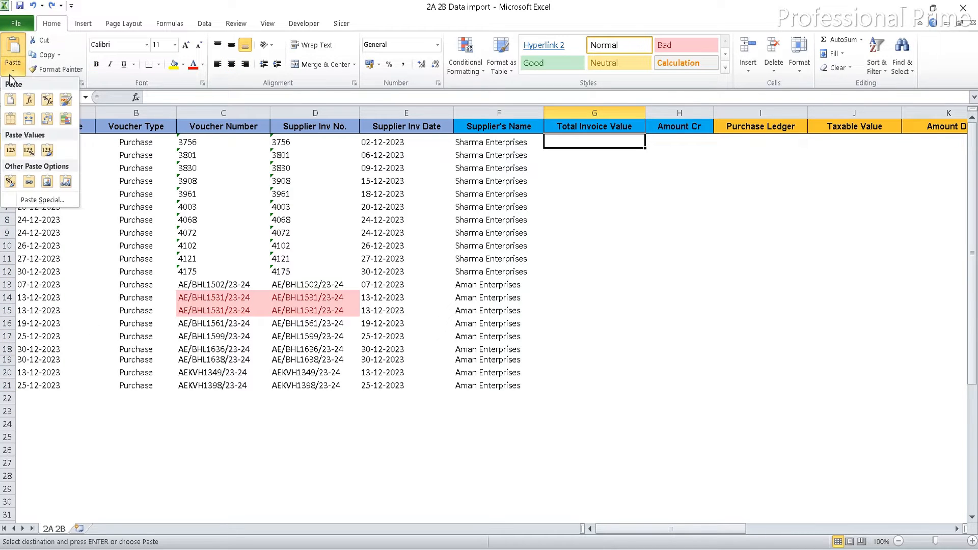
click(13, 150)
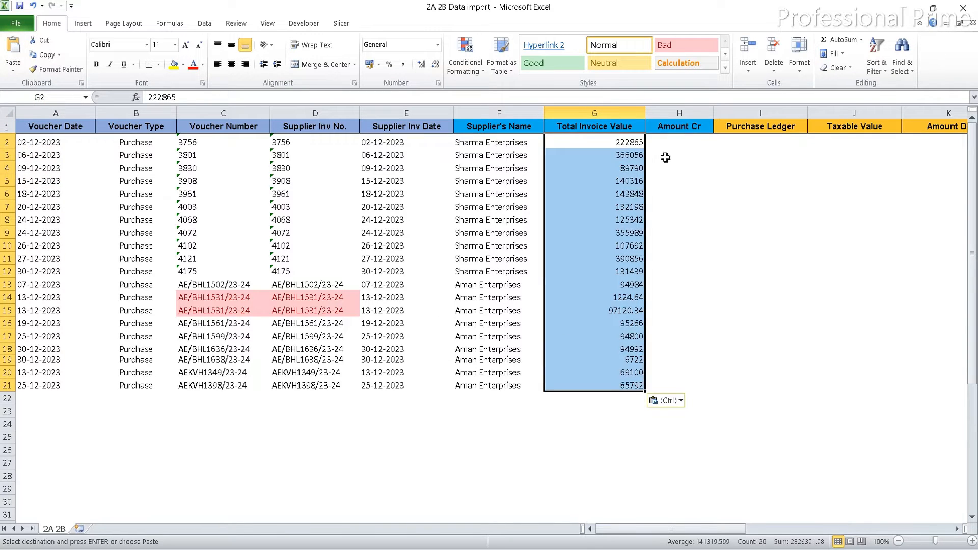
Step: Enter Cr in the first Amount Cr cell, H2
click(686, 143)
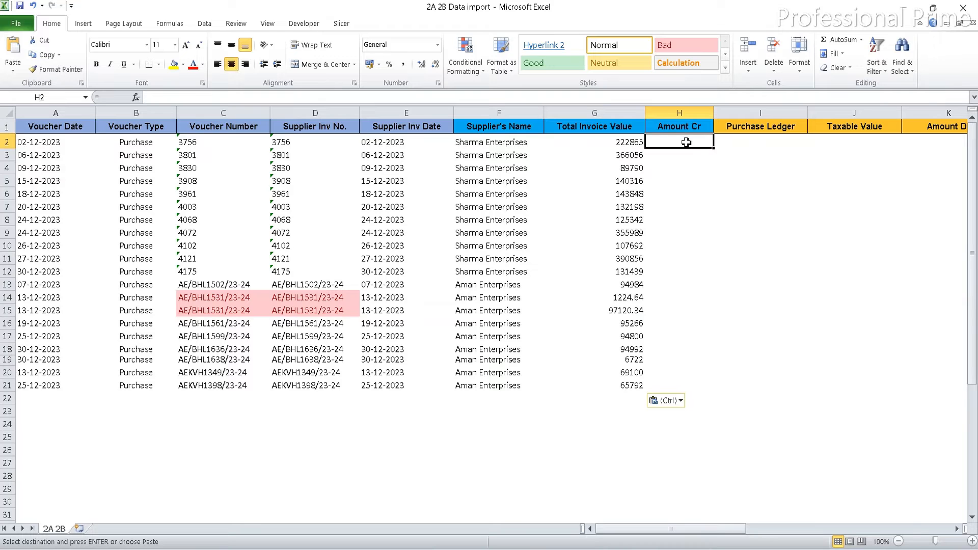
text(C)
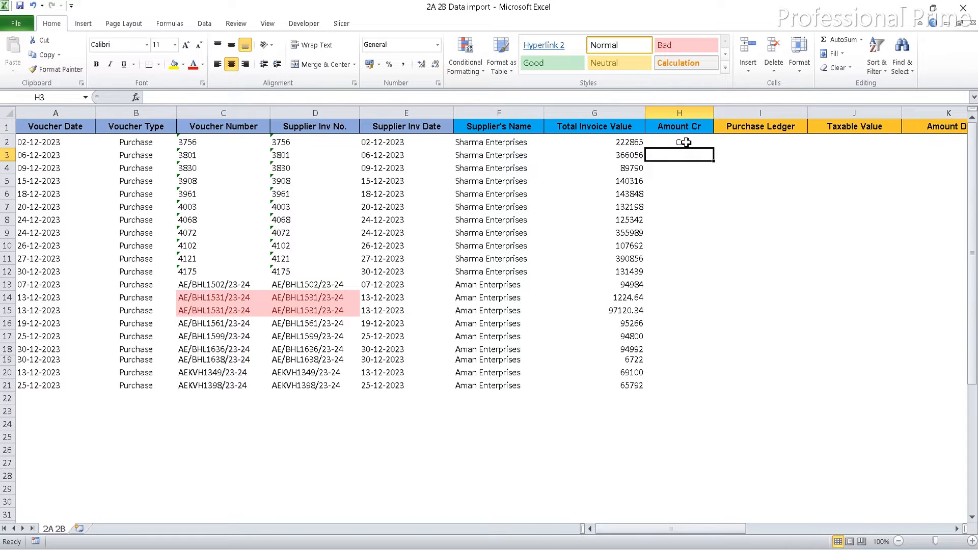
Step: Copy the Cr entry from H2 down the Amount Cr column to H3:H21
click(687, 142)
key(ctrl+c)
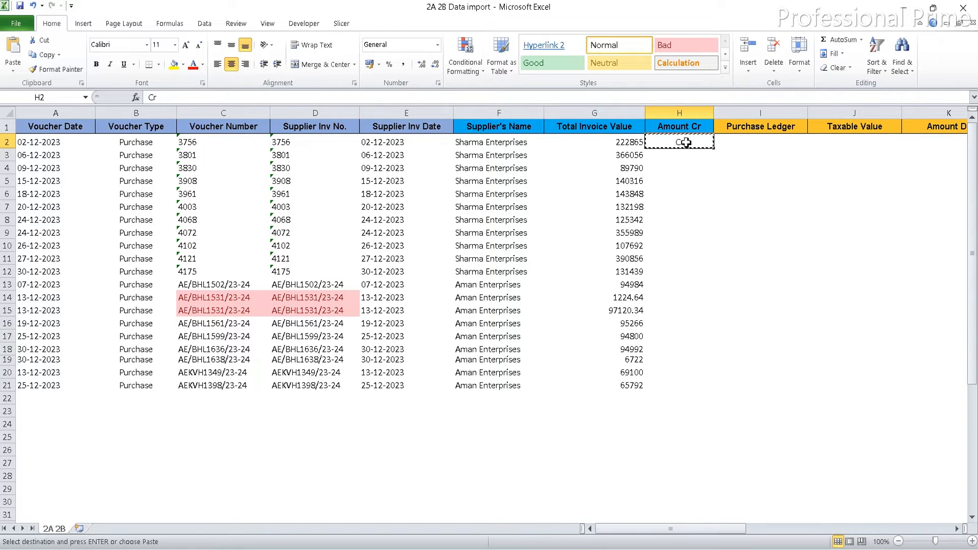
key(Down)
key(shift+Down)
key(shift+Down)
key(shift+Down)
key(shift+Down)
key(shift+Down)
key(shift+Down)
key(shift+Down)
key(shift+Down)
key(shift+Down)
key(shift+Down)
key(shift+Down)
key(shift+Down)
key(shift+Down)
key(shift+Down)
key(shift+Down)
key(shift+Down)
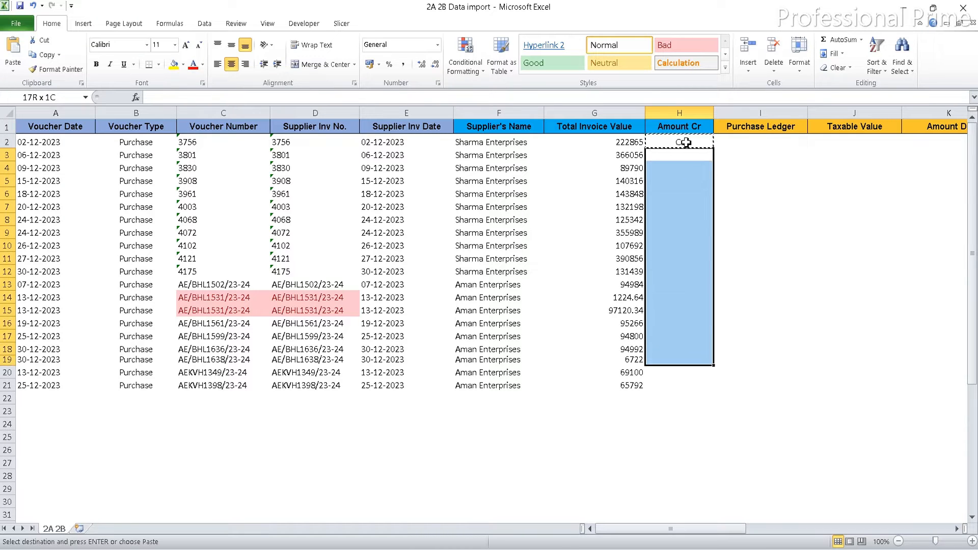
key(shift+Down)
key(shift+Down)
key(Return)
key(Up)
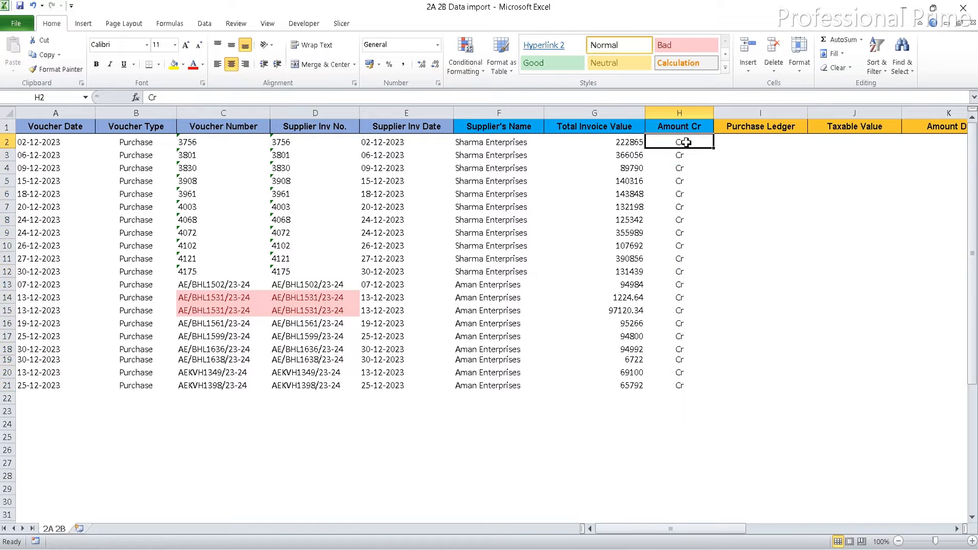
Step: Look through the column headings from Purchase Ledger to IGST Amount and return to the first Taxable Value cell, J2
key(Right)
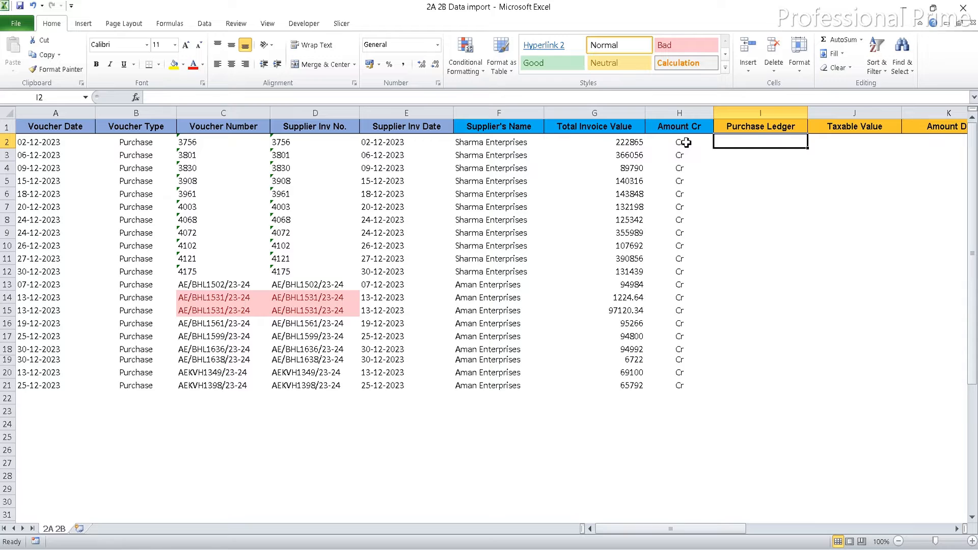
key(Right)
key(Right)
key(Right)
key(Right)
key(Right)
key(Right)
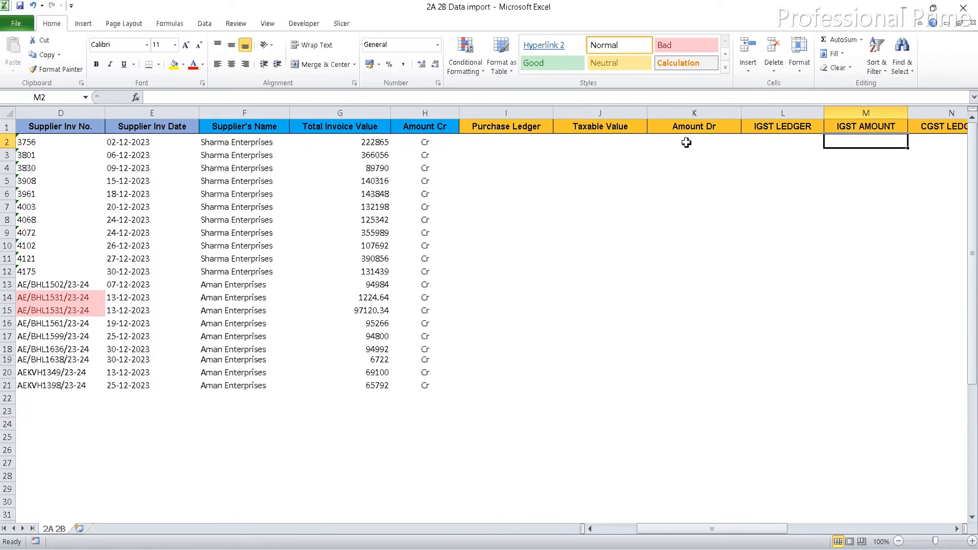
key(Left)
key(Left)
key(Left)
key(Left)
key(Left)
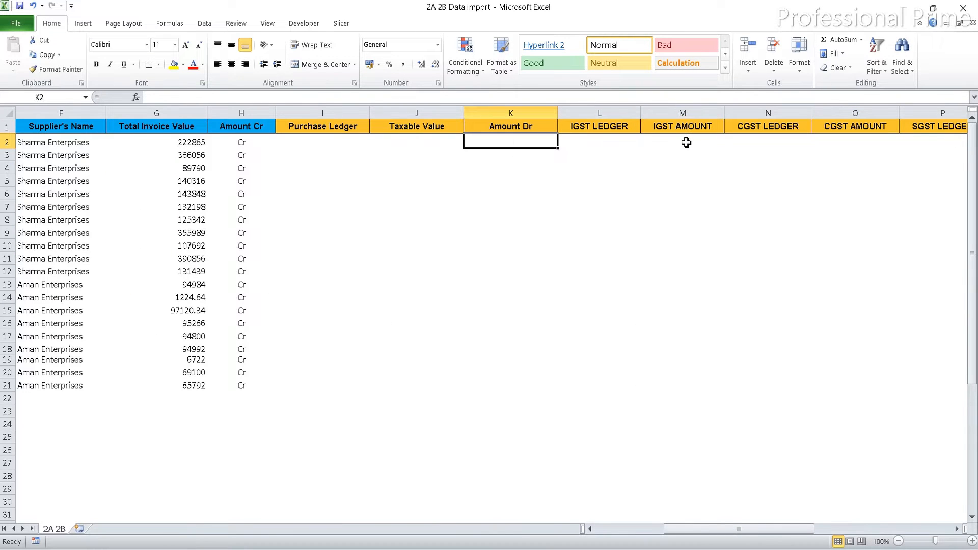
Step: Copy the taxable values H2:H21 from the 2a2b Data workbook and paste them into the import workbook's Taxable Value column from J2
mouse_move(590, 529)
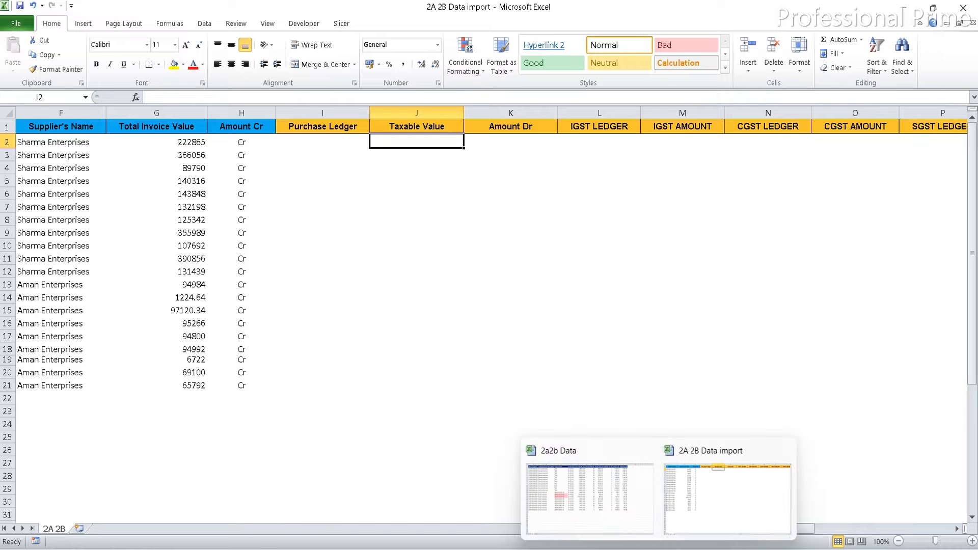
click(583, 500)
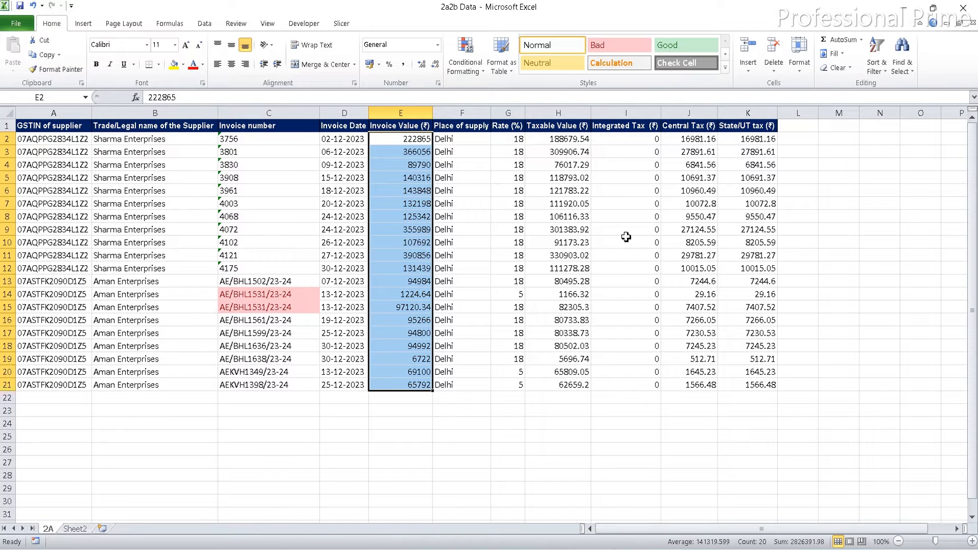
click(573, 142)
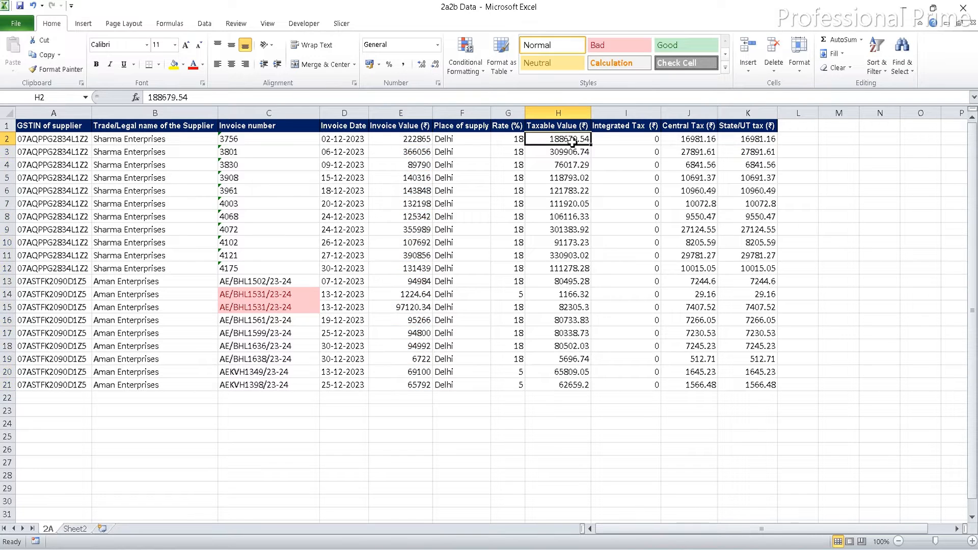
key(ctrl+shift+Down)
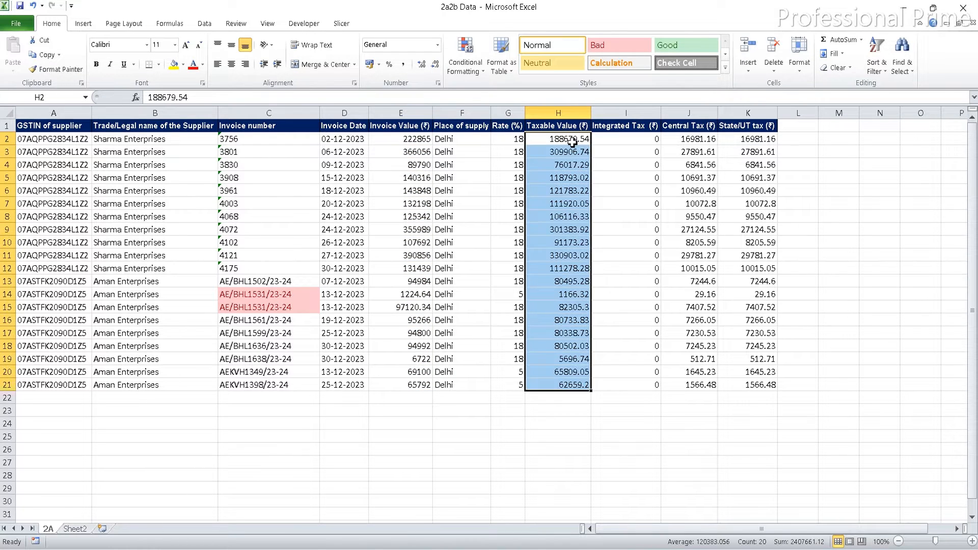
key(ctrl+c)
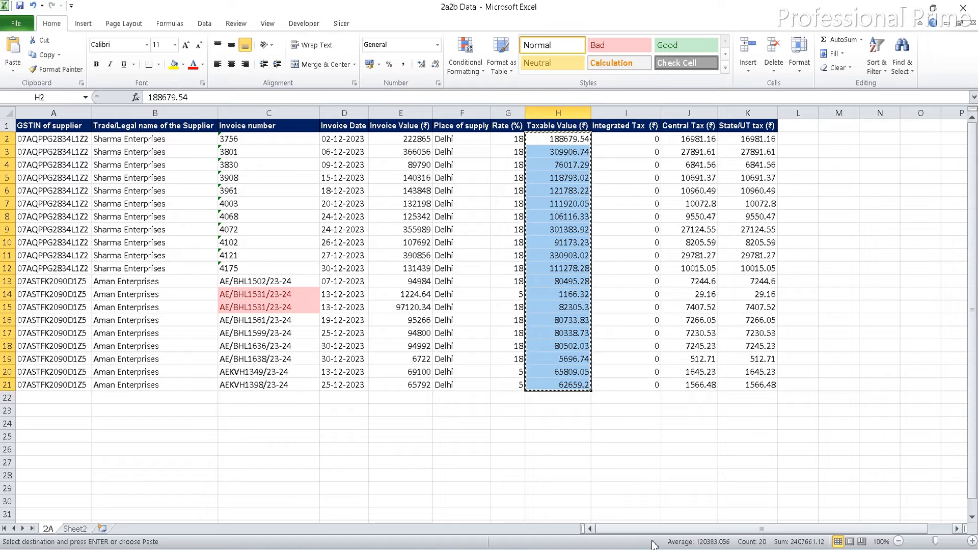
mouse_move(660, 549)
click(714, 517)
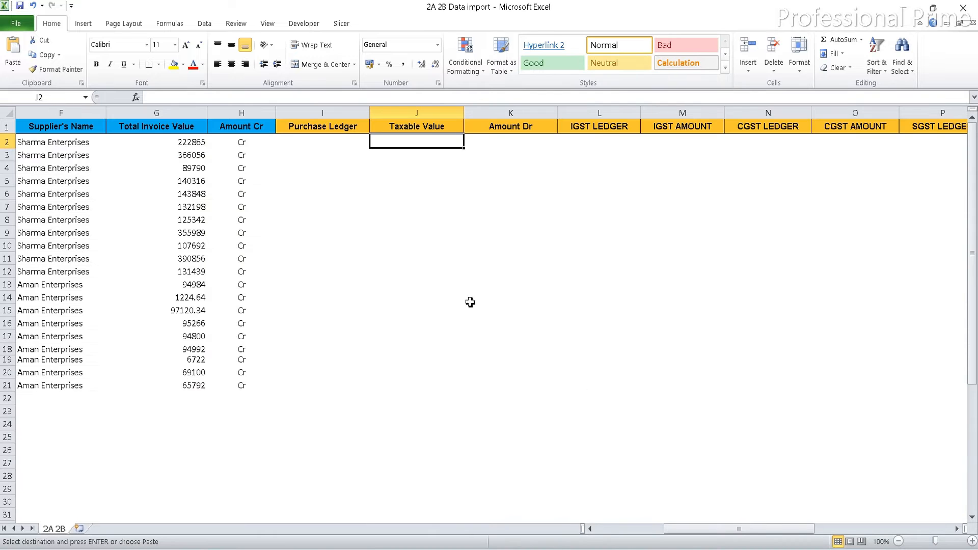
key(ctrl+v)
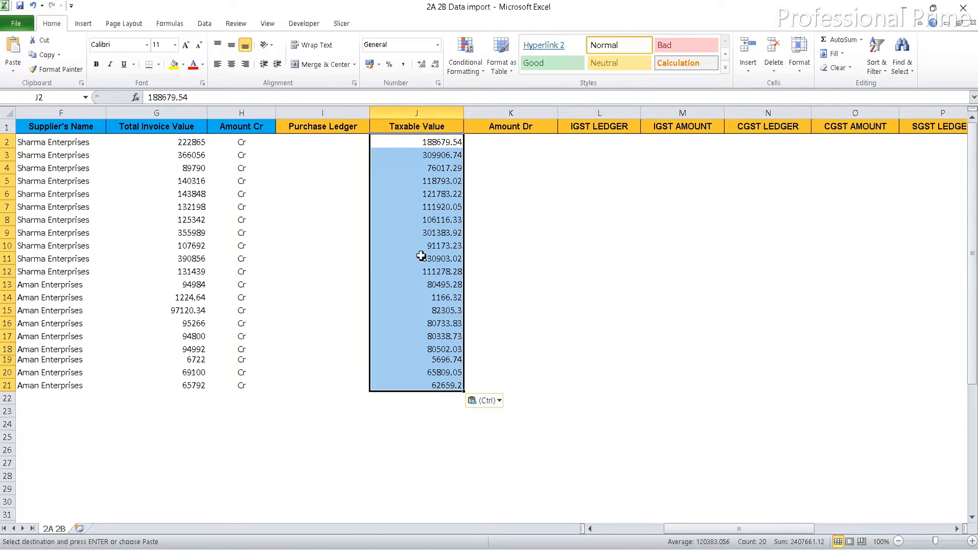
Step: Enter Dr in the first Amount Dr cell, K2, and copy it down to K3:K21
key(Right)
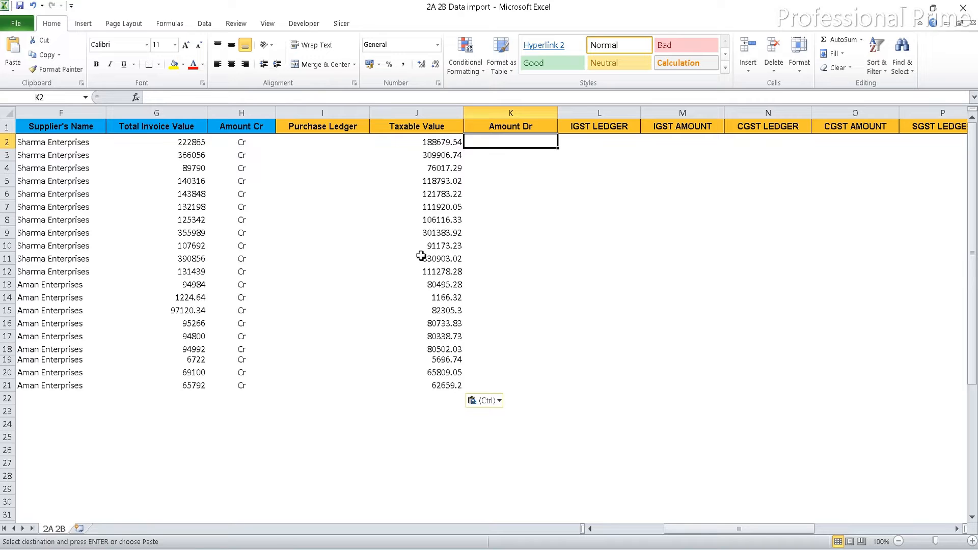
text(Dr)
key(Return)
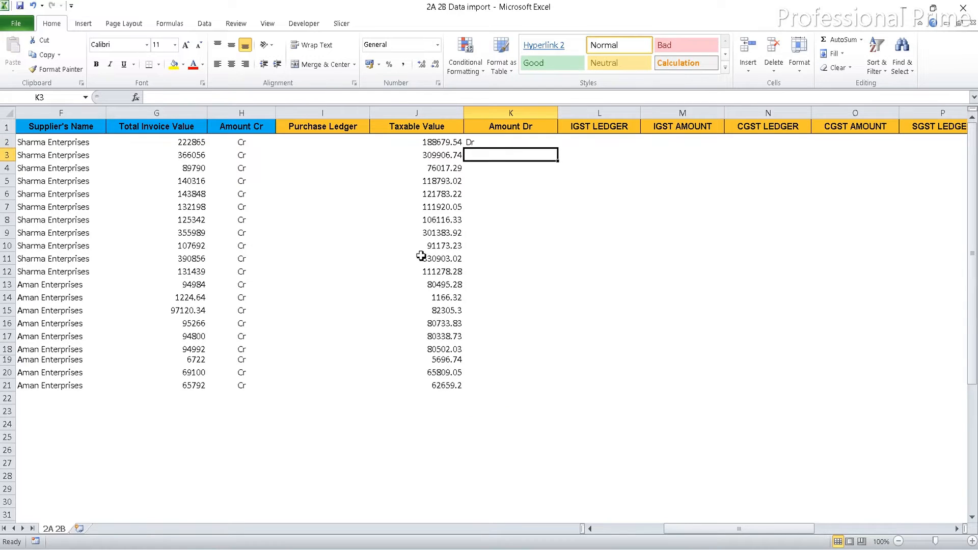
key(Up)
key(ctrl+c)
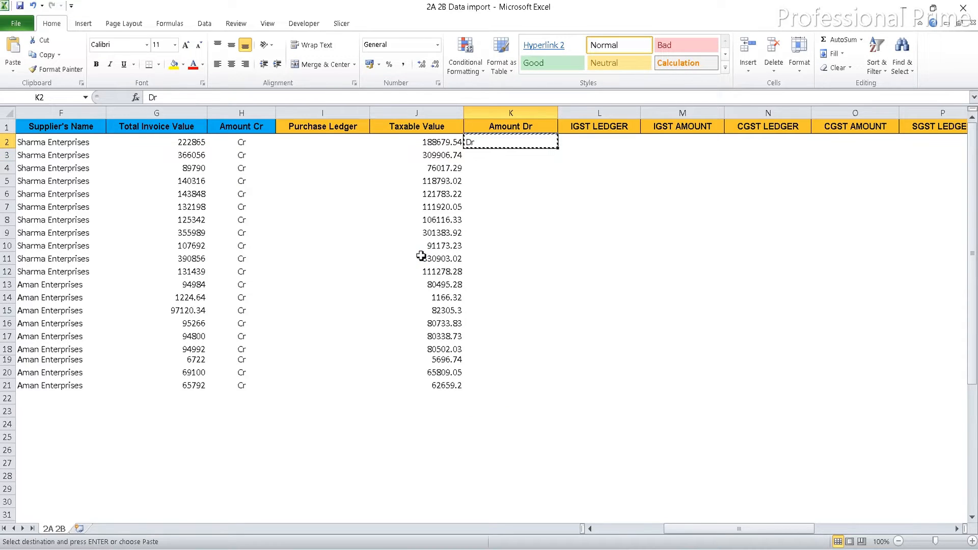
key(Down)
key(shift+Down)
key(shift+Down)
key(shift+Down)
key(shift+Down)
key(shift+Down)
key(shift+Down)
key(shift+Down)
key(shift+Down)
key(shift+Down)
key(shift+Down)
key(shift+Down)
key(shift+Down)
key(shift+Down)
key(shift+Down)
key(shift+Down)
key(shift+Down)
key(shift+Down)
key(shift+Down)
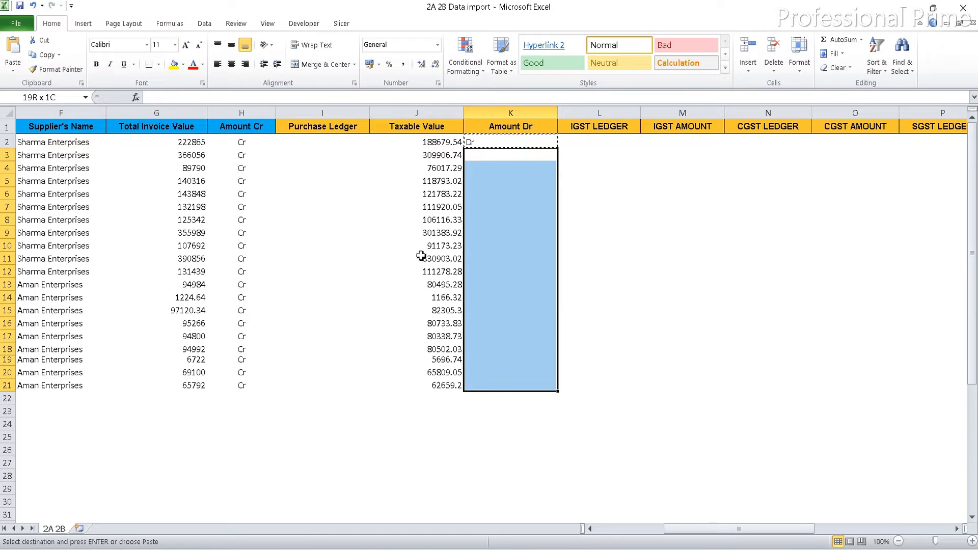
key(Return)
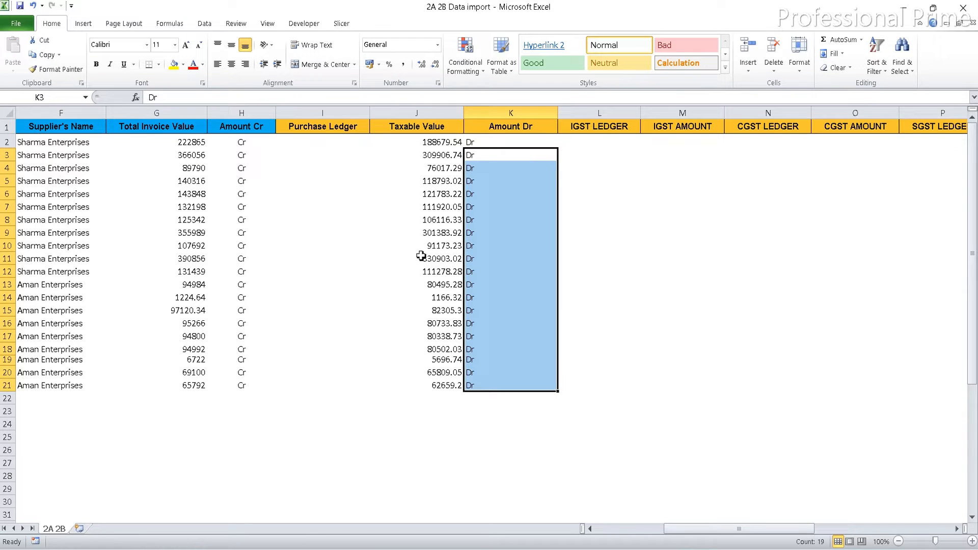
Step: Center-align the Dr entries in the Amount Dr column, K2:K21
click(232, 64)
key(Up)
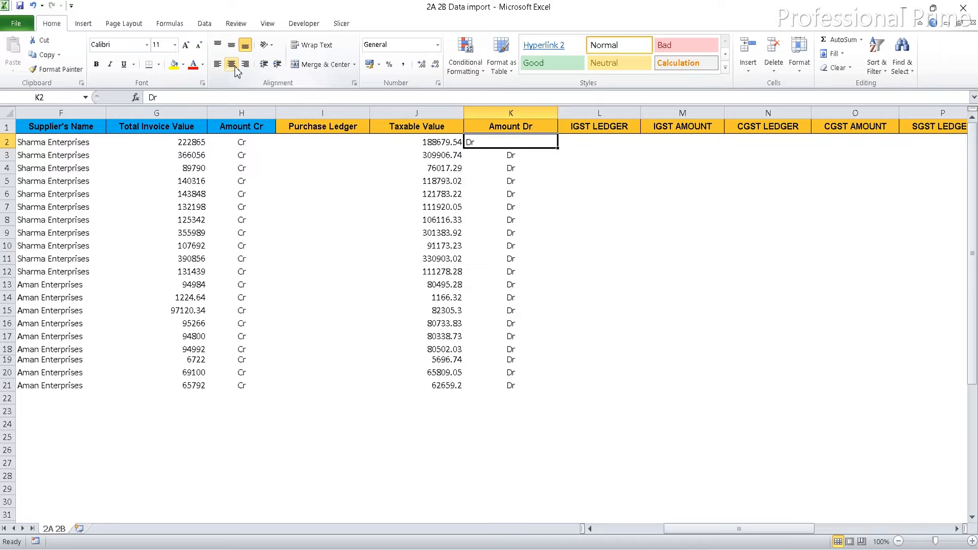
click(235, 69)
key(Right)
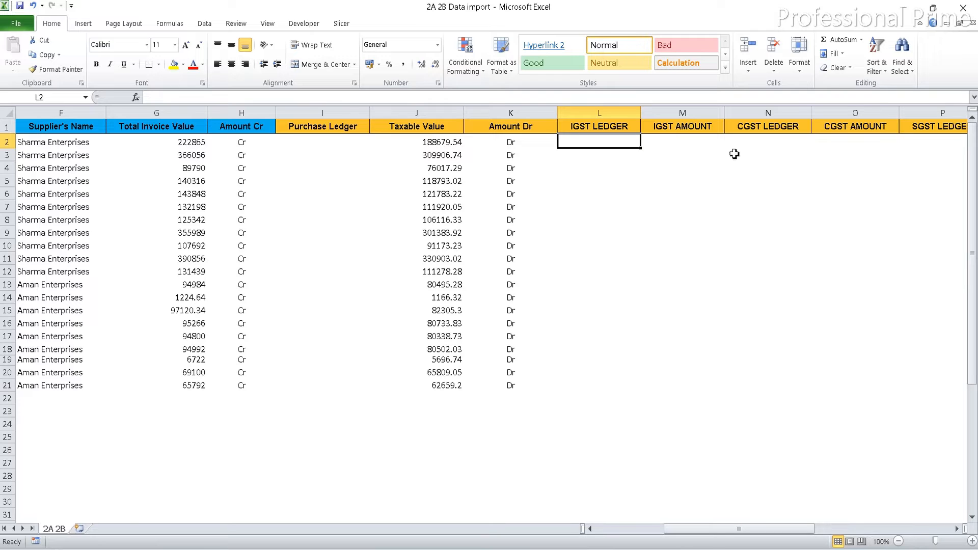
Step: Enter the formula =O2 in the first SGST Amount cell, Q2, so it picks up the CGST amount
click(763, 142)
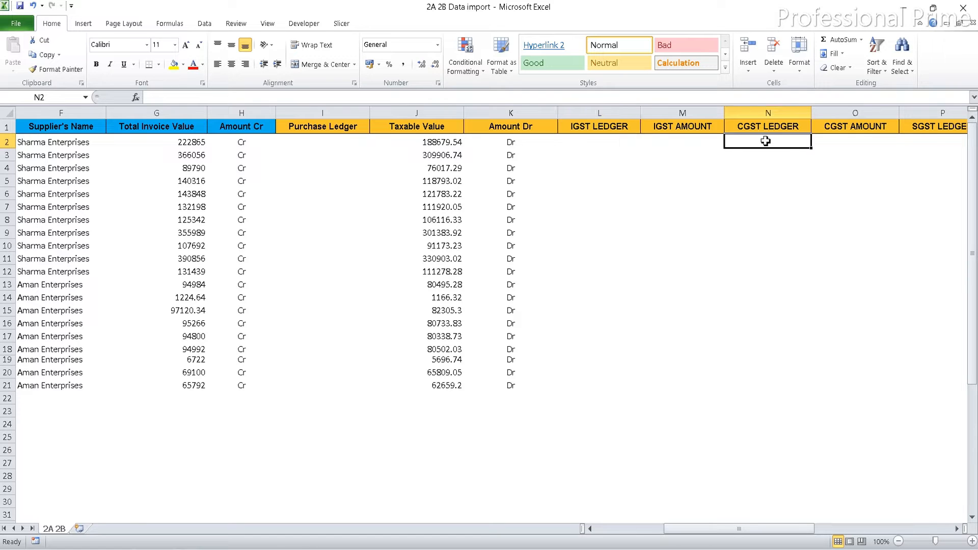
click(937, 139)
key(Right)
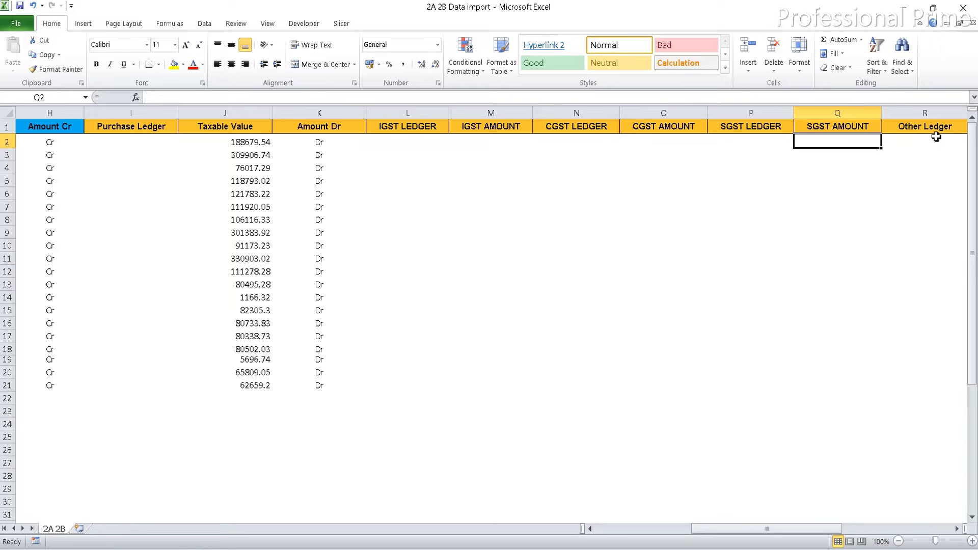
text(=)
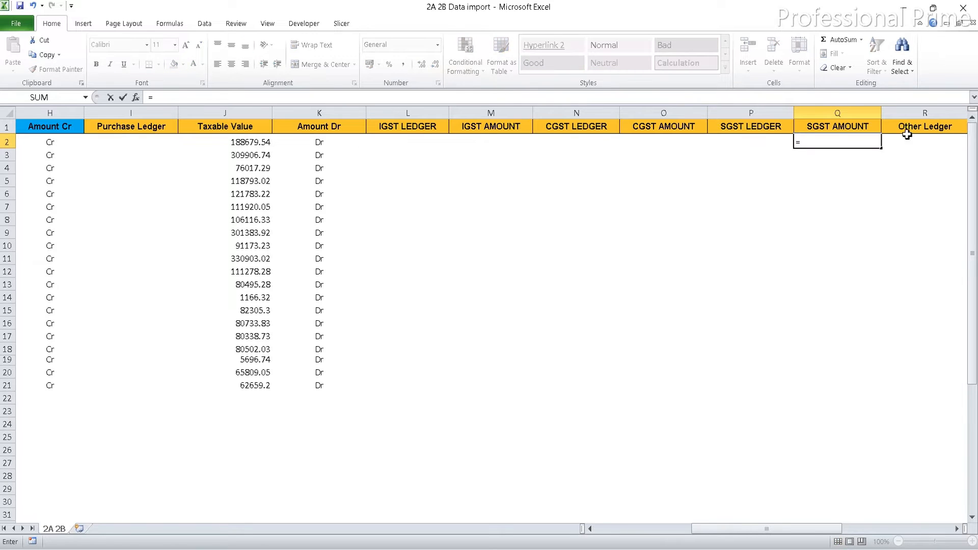
click(662, 143)
key(Return)
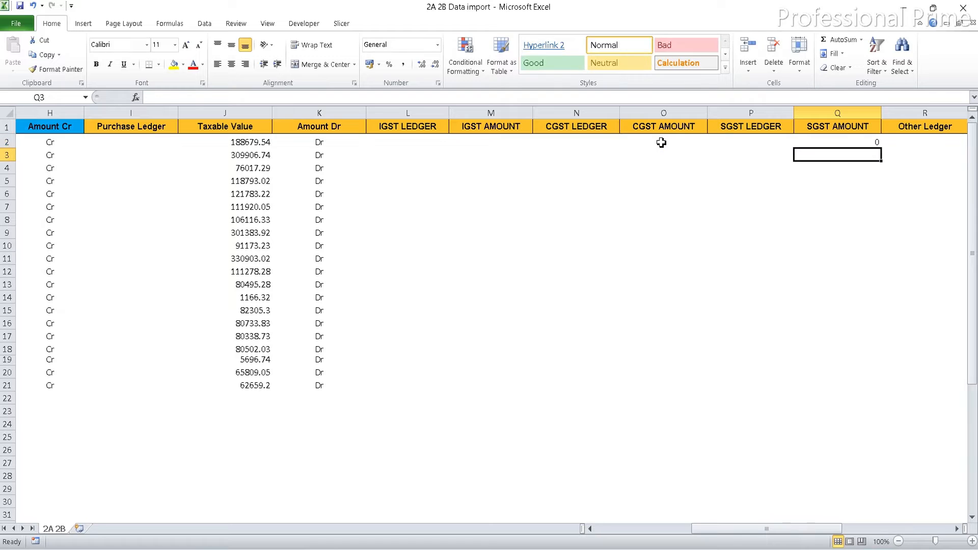
Step: Copy the SGST Amount formula from Q2 down to Q3:Q21
key(Up)
key(ctrl+c)
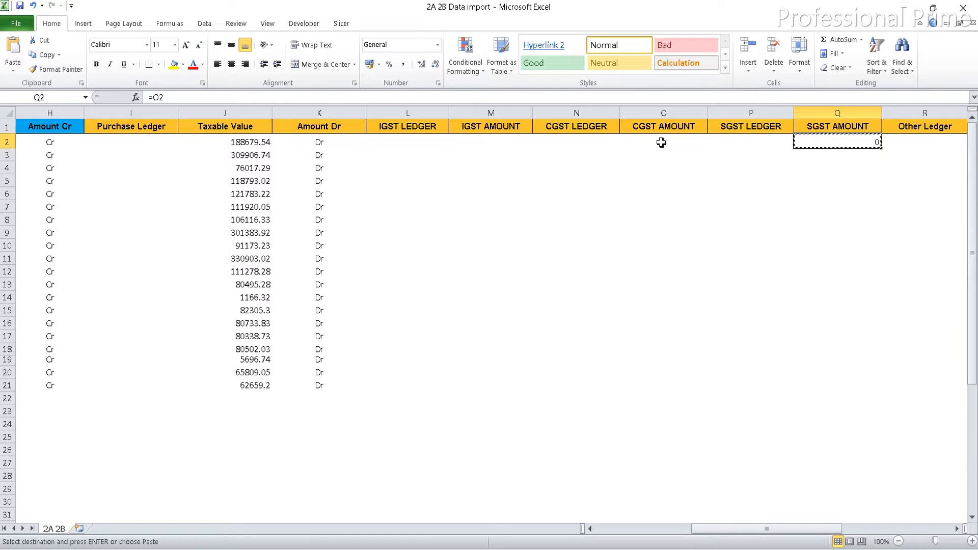
key(Down)
key(shift+Down)
key(shift+Down)
key(shift+Down)
key(shift+Down)
key(shift+Down)
key(shift+Down)
key(shift+Down)
key(shift+Down)
key(shift+Down)
key(shift+Down)
key(shift+Down)
key(shift+Down)
key(shift+Down)
key(shift+Down)
key(shift+Down)
key(shift+Down)
key(shift+Down)
key(shift+Down)
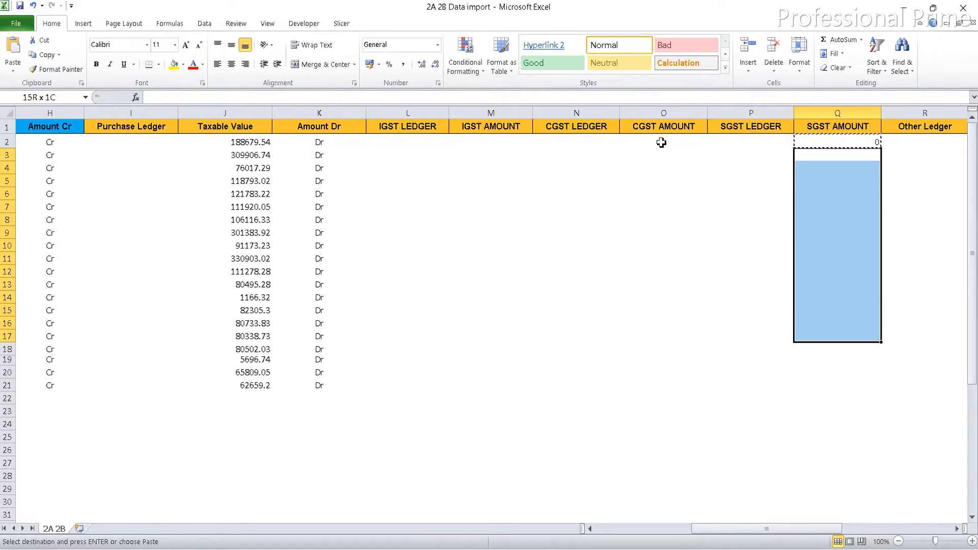
key(Return)
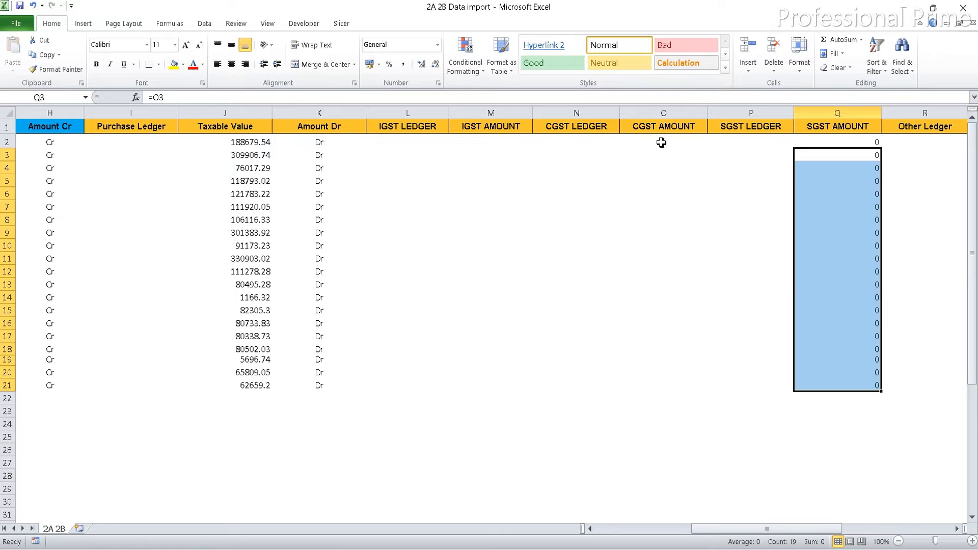
Step: Select the first CGST Amount cell, O2, and copy the Central Tax values J2:J21 in the 2a2b Data workbook
key(Up)
key(Left)
key(Left)
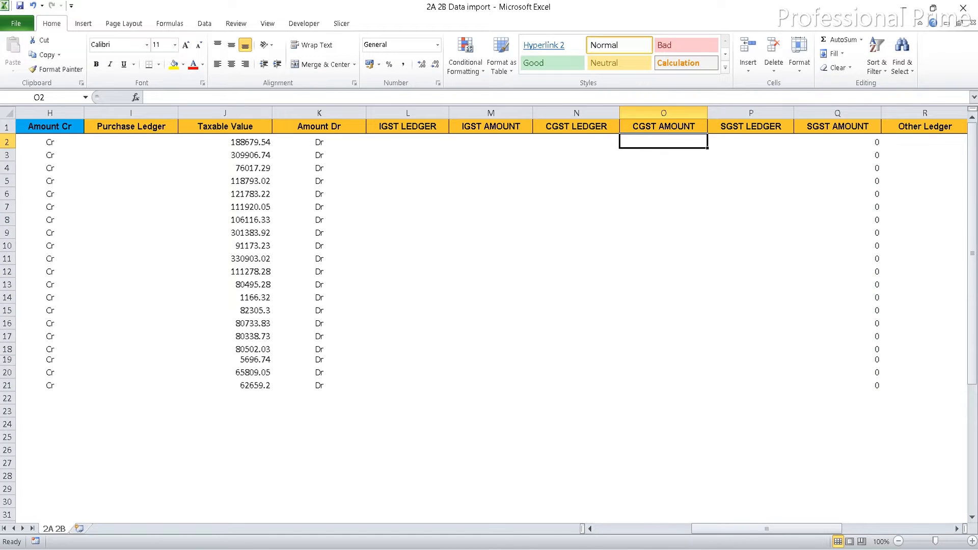
mouse_move(682, 535)
click(606, 492)
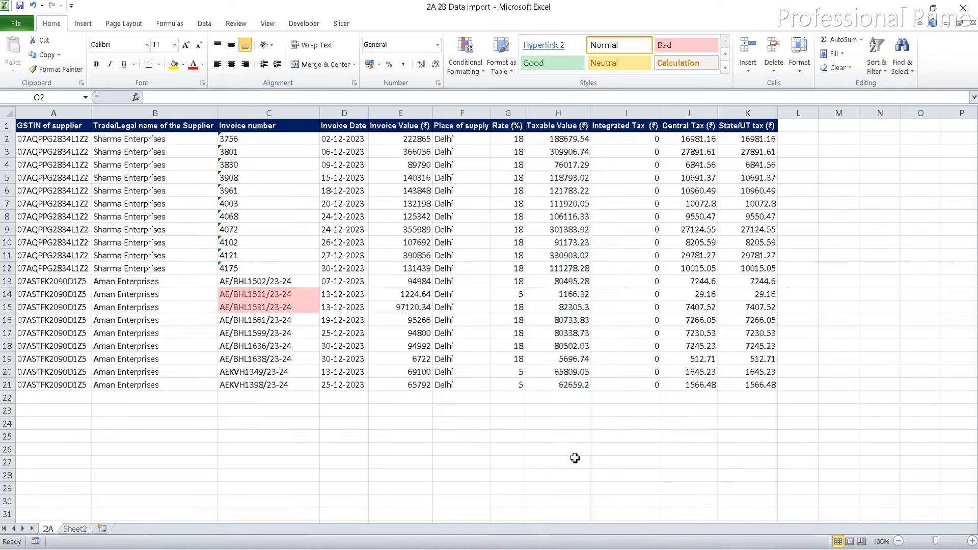
click(701, 139)
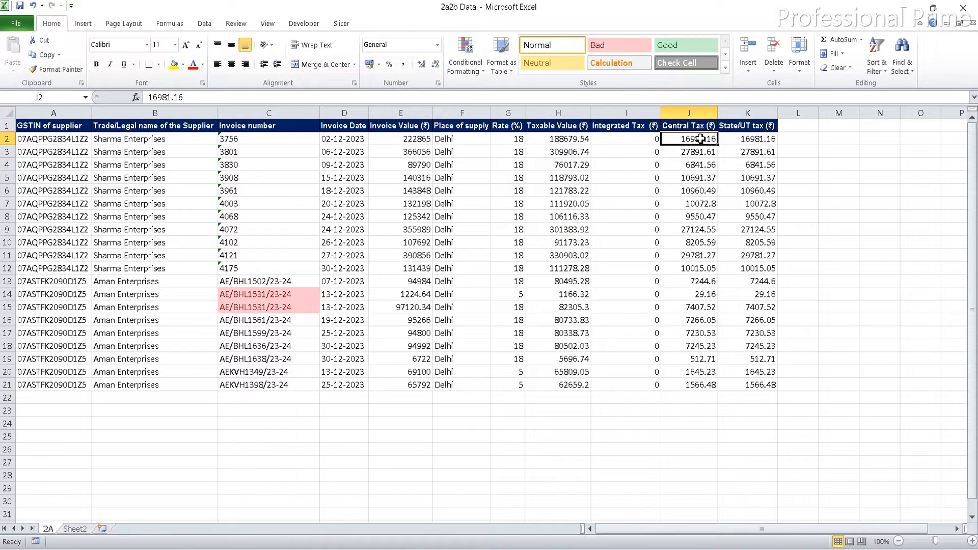
key(ctrl+shift+Down)
key(ctrl+c)
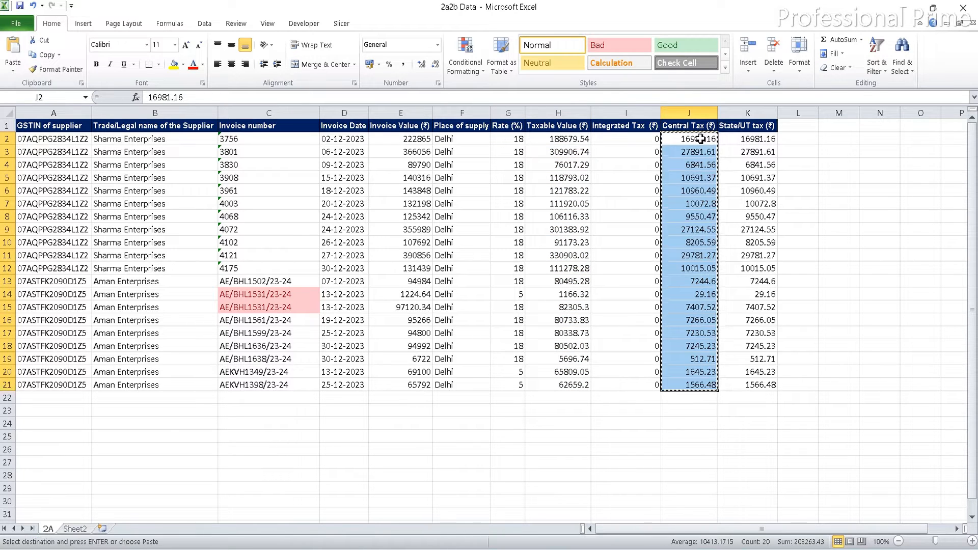
Step: Paste the copied central tax values into the import workbook's CGST Amount column from O2, and select the first SGST Amount cell, Q2
click(704, 516)
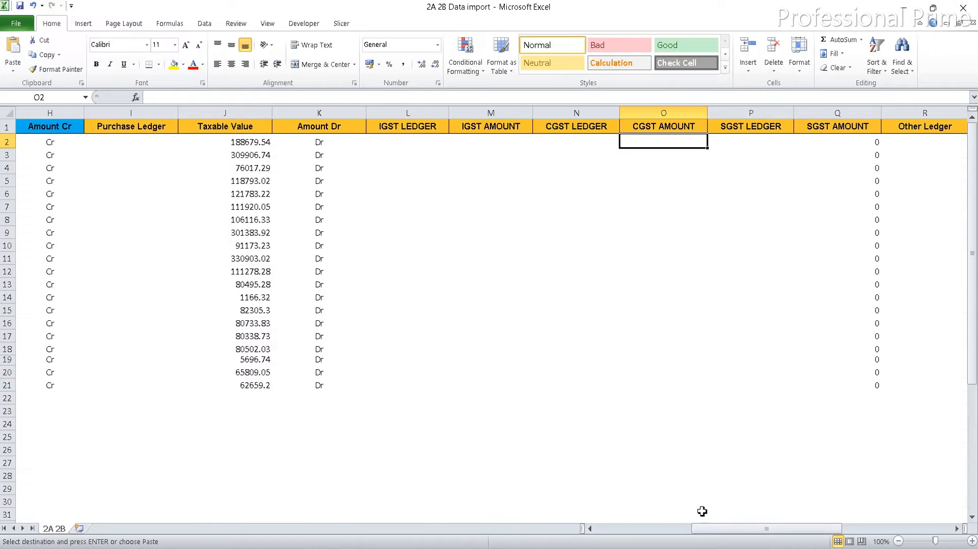
key(ctrl+v)
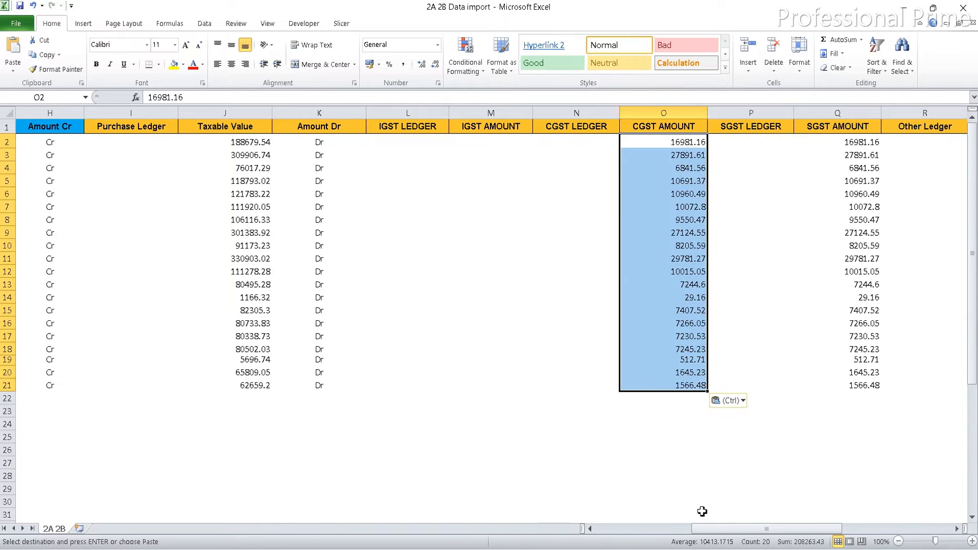
key(Right)
key(Right)
key(Right)
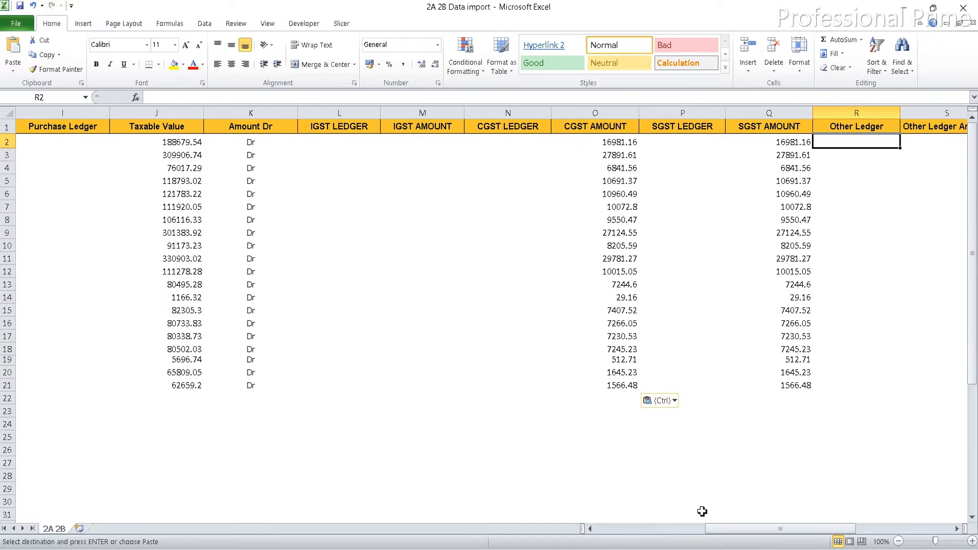
key(Left)
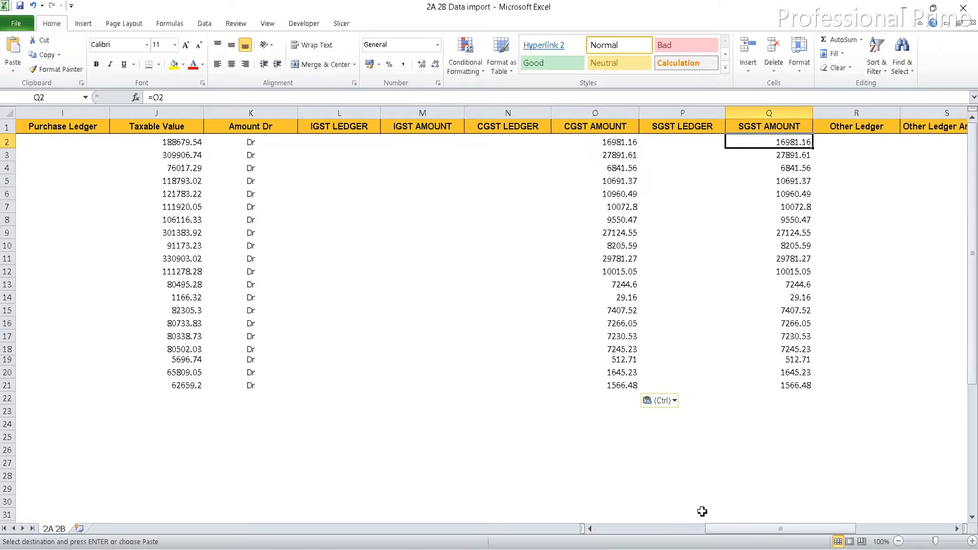
Step: Select J2:Q2 to total the first invoice's taxable value, CGST and SGST, and compare the sum with its Total Invoice Value in G2
key(shift+Left)
key(shift+Left)
key(shift+Left)
key(shift+Left)
key(shift+Left)
key(shift+Left)
key(shift+Left)
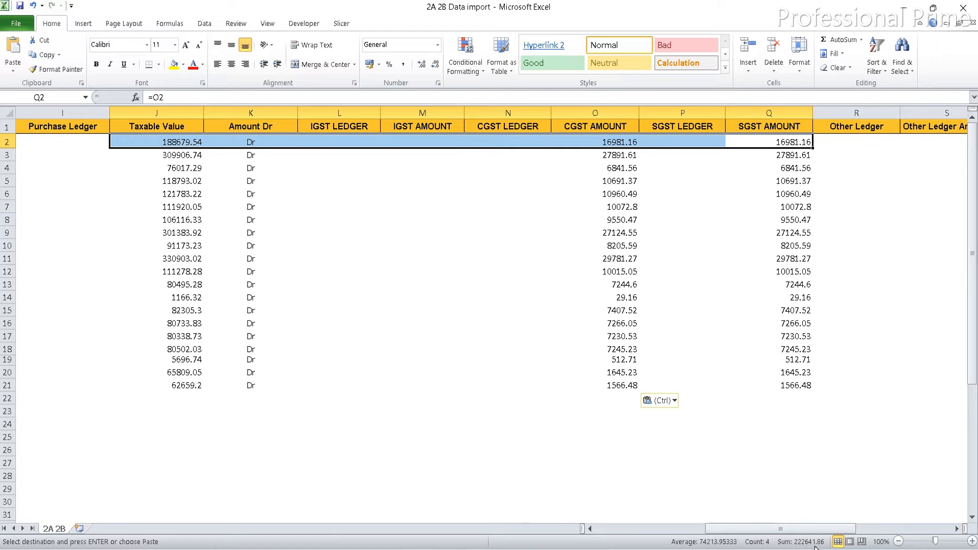
key(Left)
key(Left)
key(Left)
key(Left)
key(Left)
key(Left)
key(Left)
key(Left)
key(Left)
key(Left)
key(Left)
key(Left)
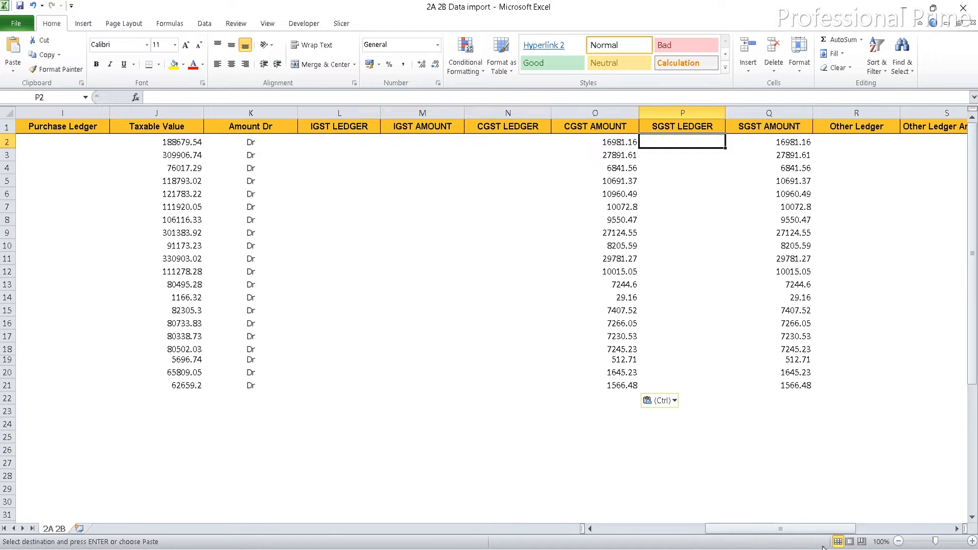
key(Right)
key(Right)
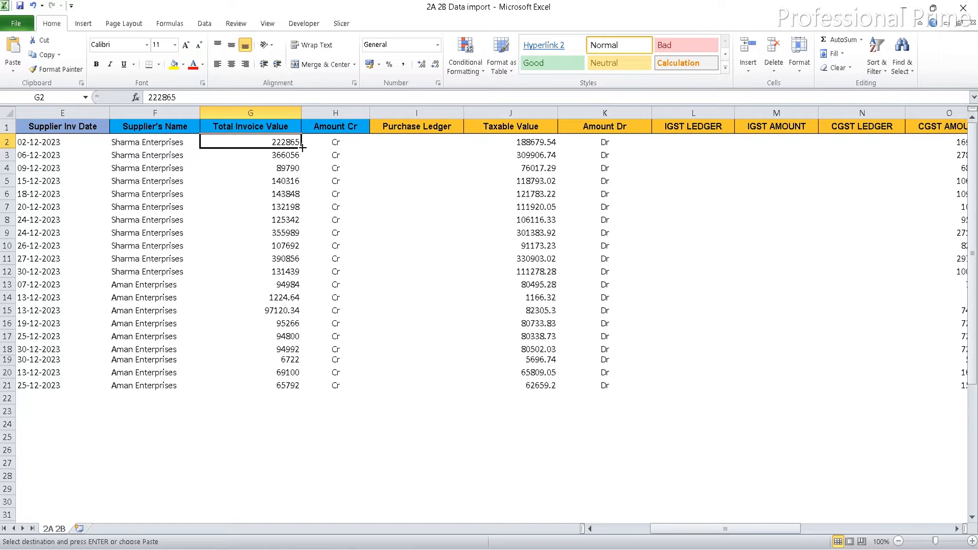
Step: Enter the formula =G2-(J2+O2+Q2) in the first Other Ledger Amount cell, S2, and copy it down to S21
key(Right)
key(Right)
key(Right)
key(Right)
key(Right)
key(Right)
key(Right)
key(Right)
key(Right)
key(Right)
key(Right)
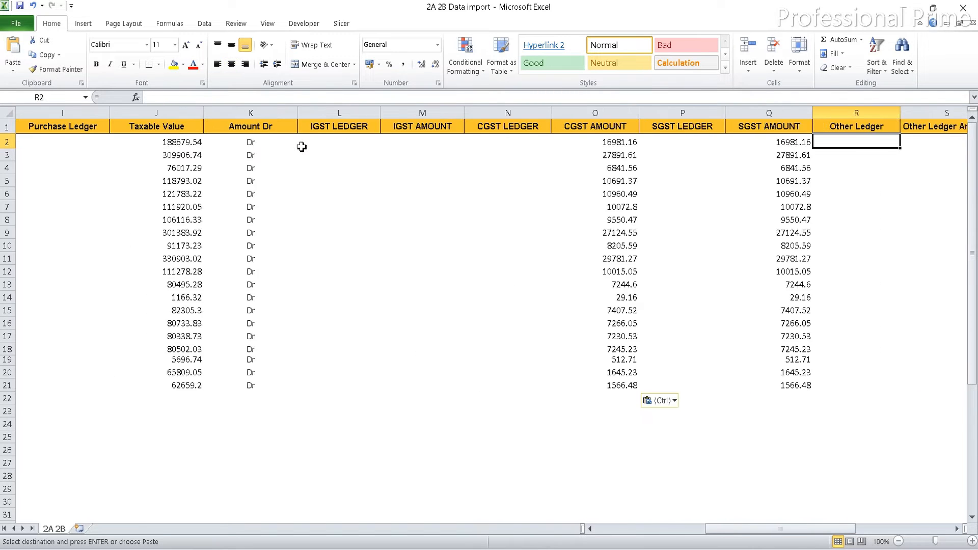
key(Right)
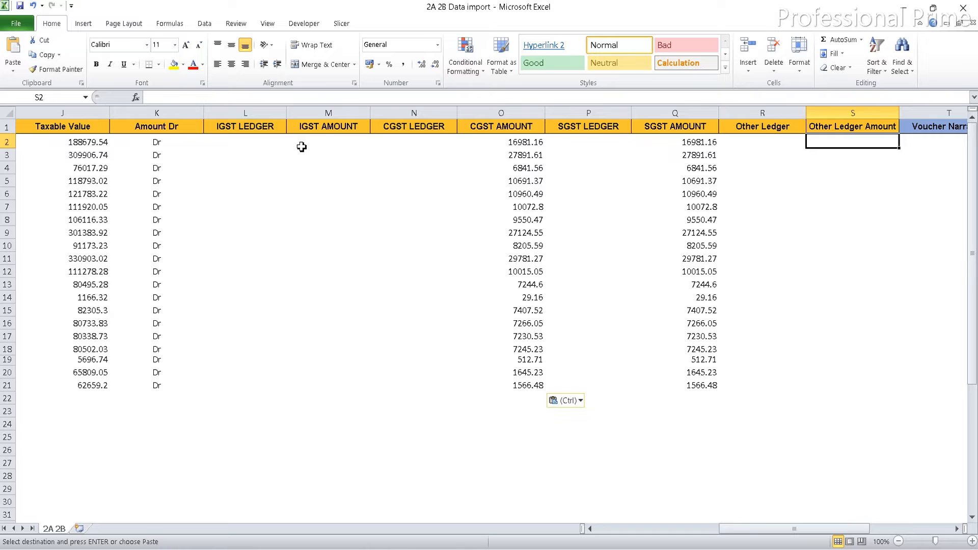
key(Left)
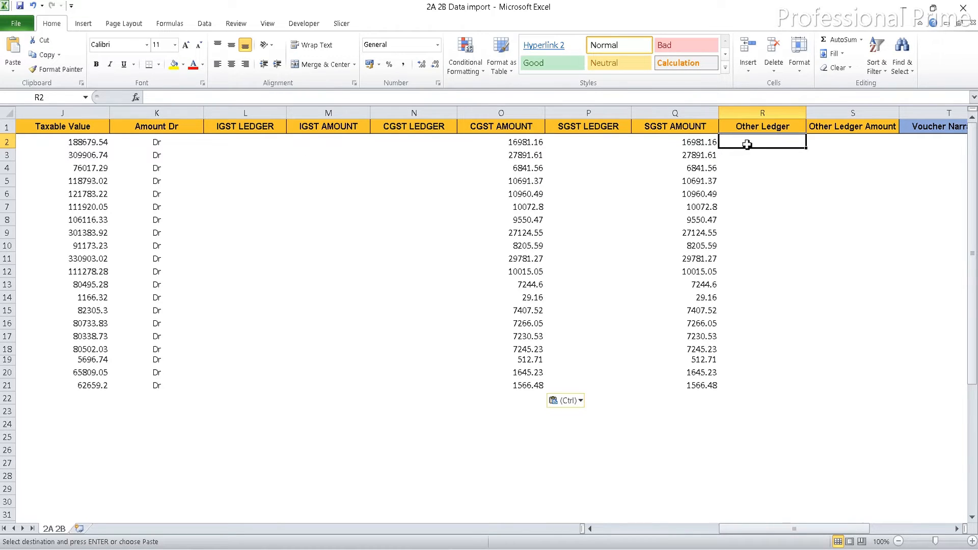
key(Right)
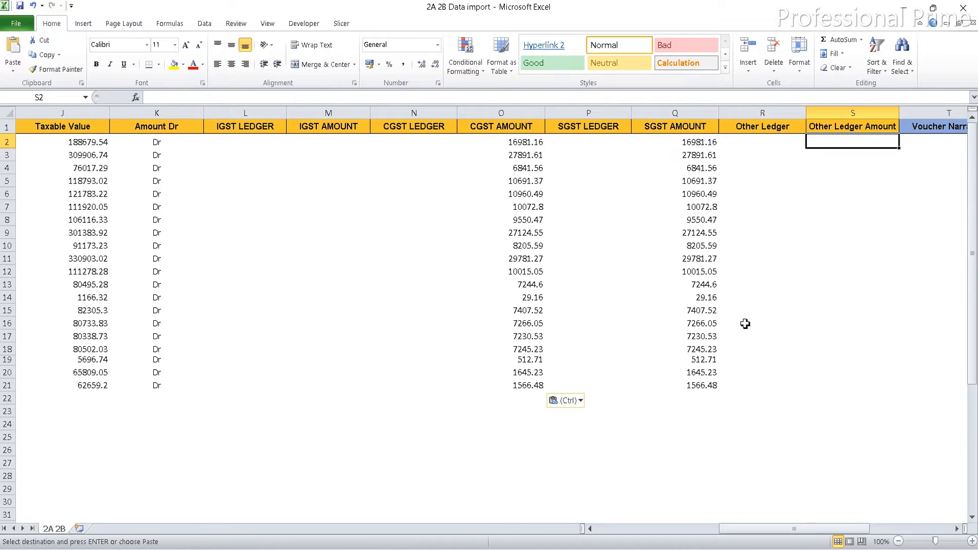
text(=)
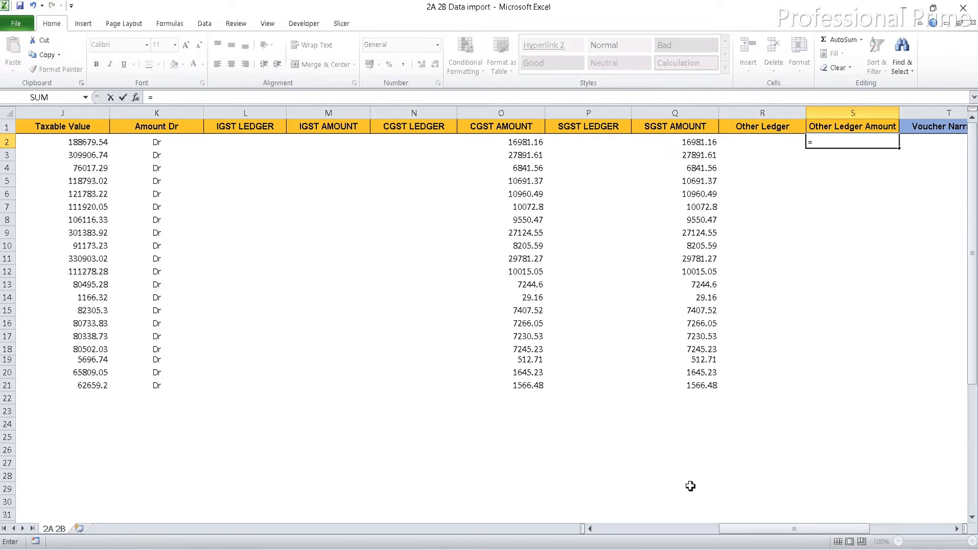
click(615, 530)
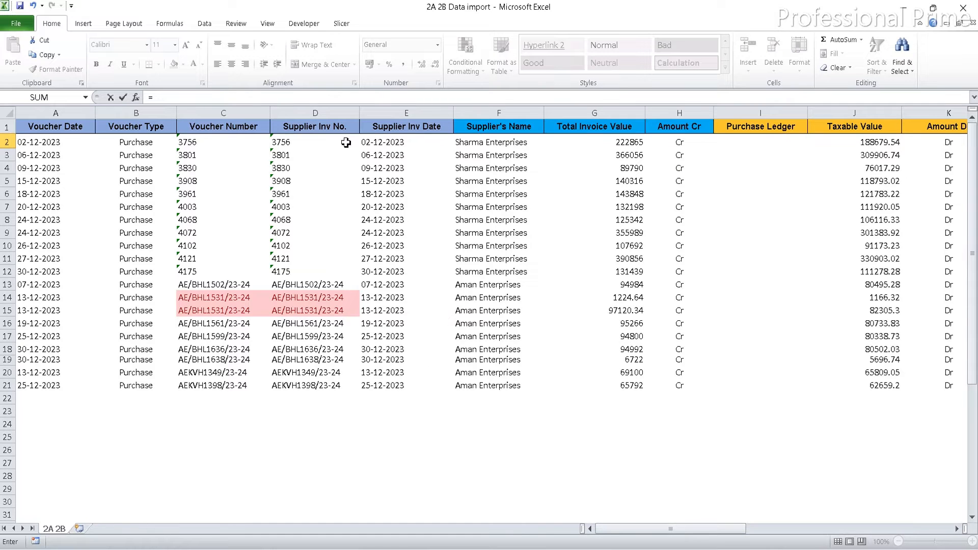
click(619, 145)
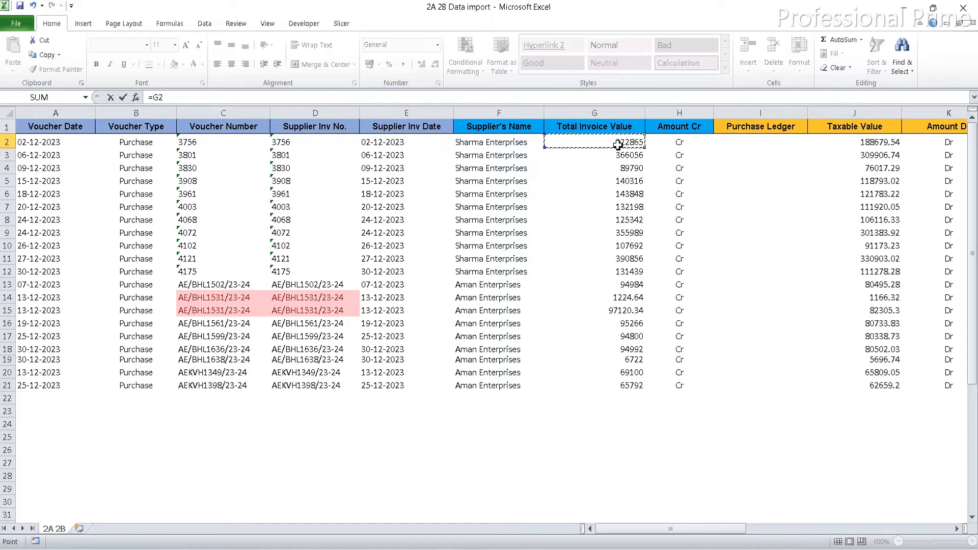
text(-)
drag(735, 530, 802, 527)
text(()
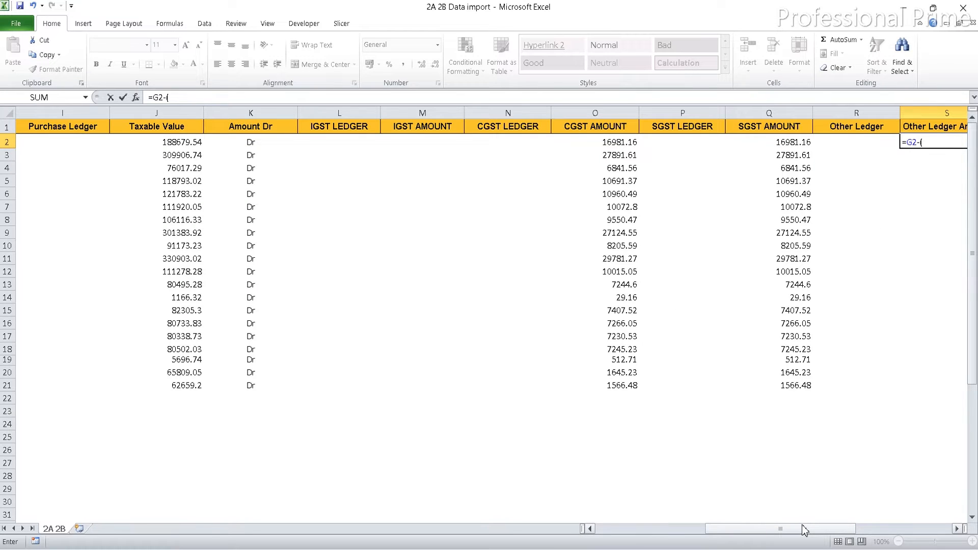
click(183, 144)
text(+)
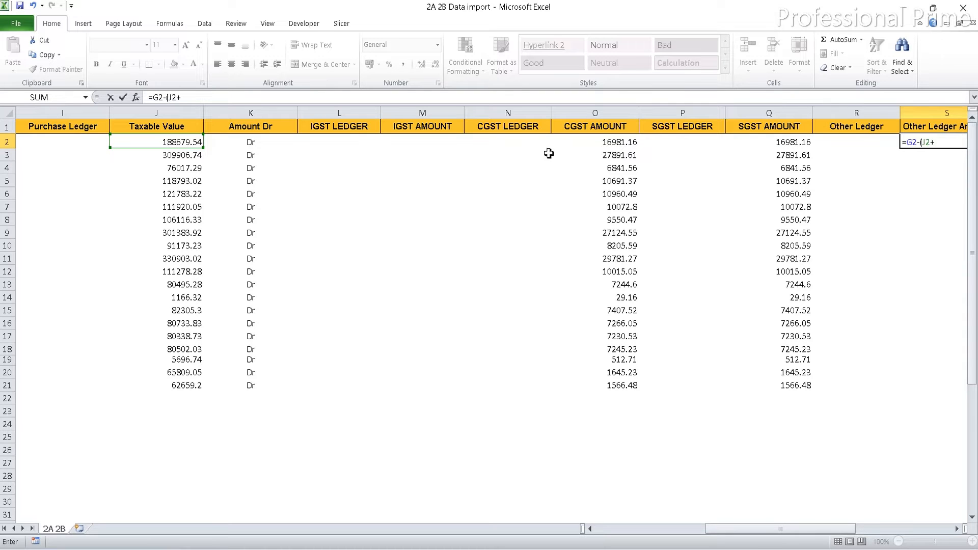
click(605, 142)
text(+)
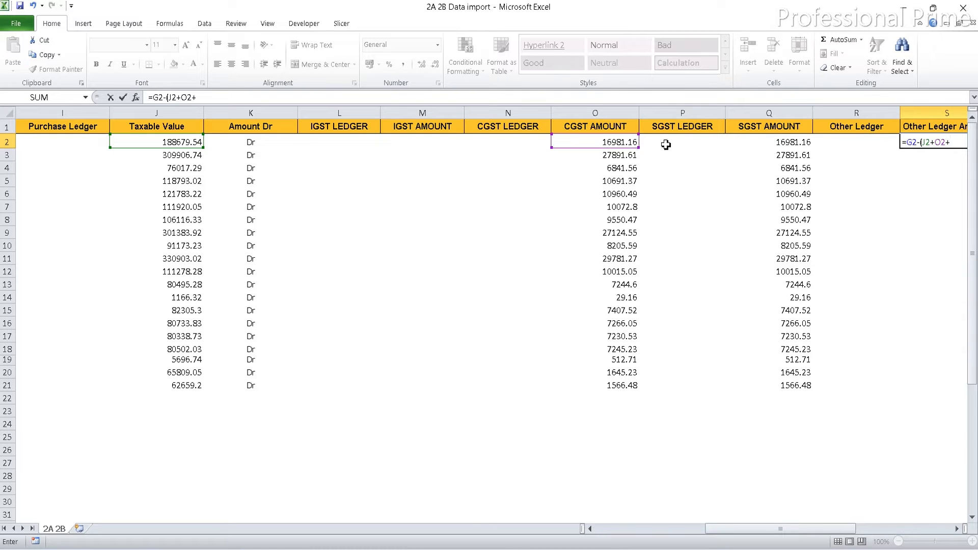
click(769, 143)
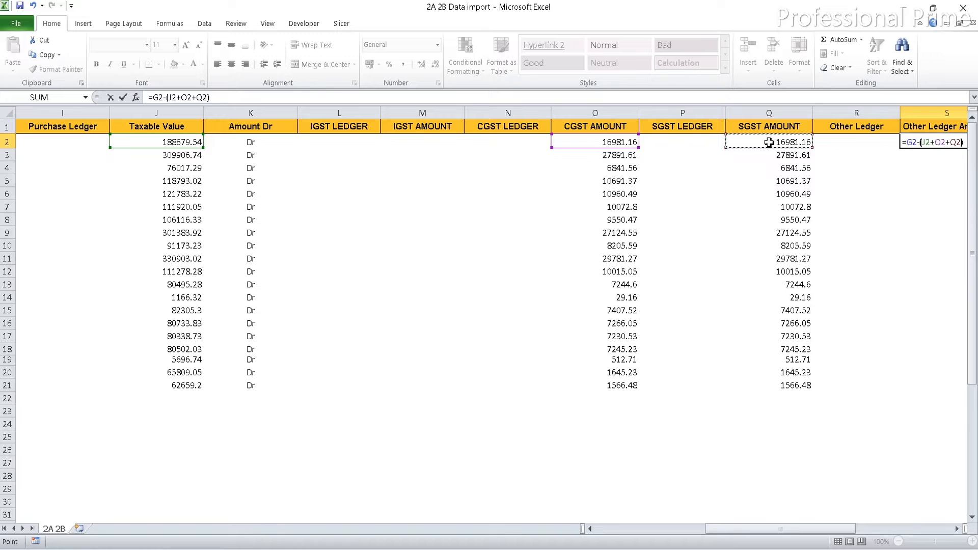
text())
key(ctrl+Return)
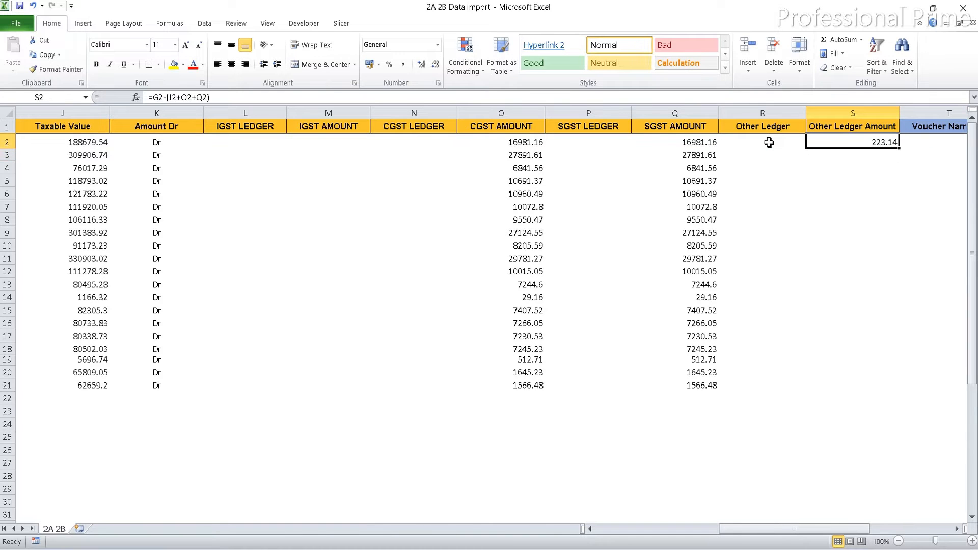
double_click(900, 148)
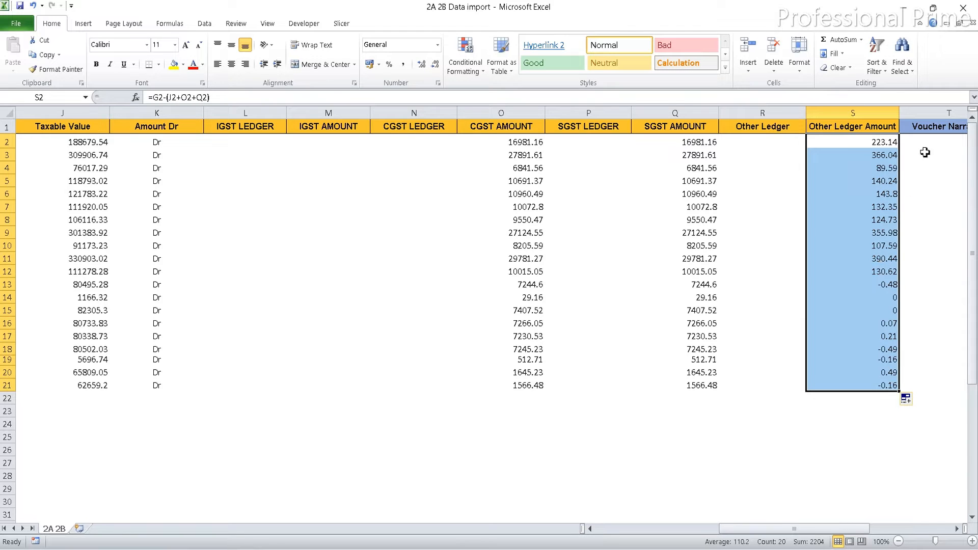
Step: Select the first Other Ledger cell, R2, open the 2a 2b Ledger Import workbook and copy Freight Charge from A6 of the TAXABLE LEDGER sheet
click(767, 140)
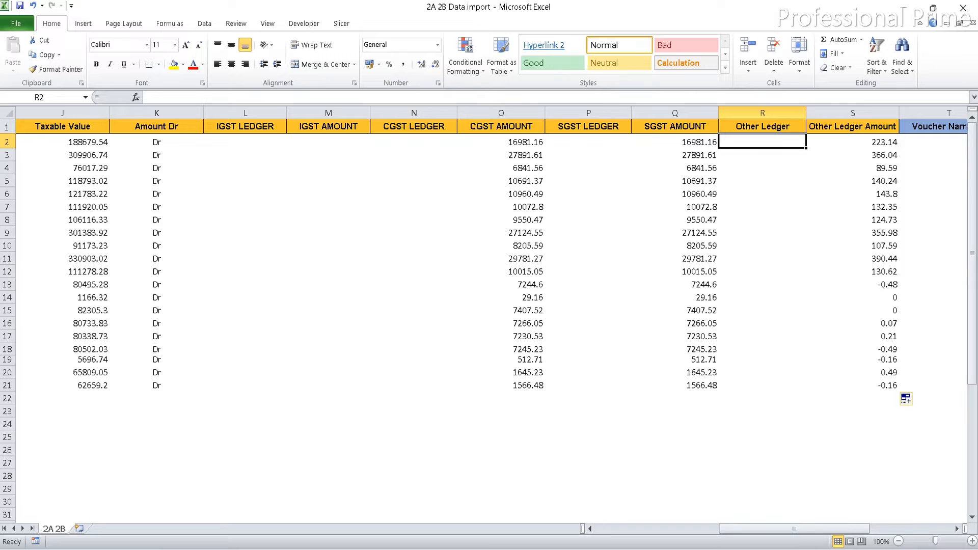
mouse_move(659, 549)
click(535, 549)
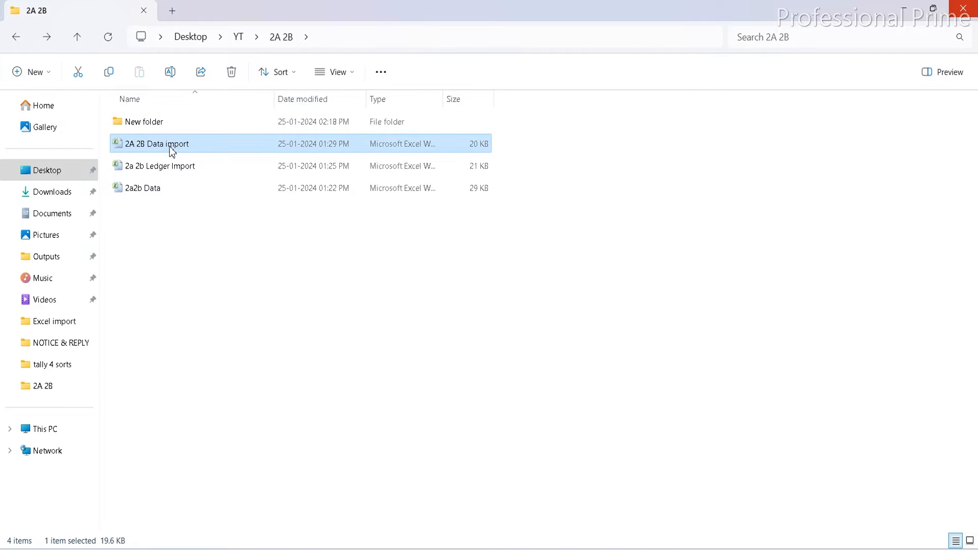
double_click(171, 167)
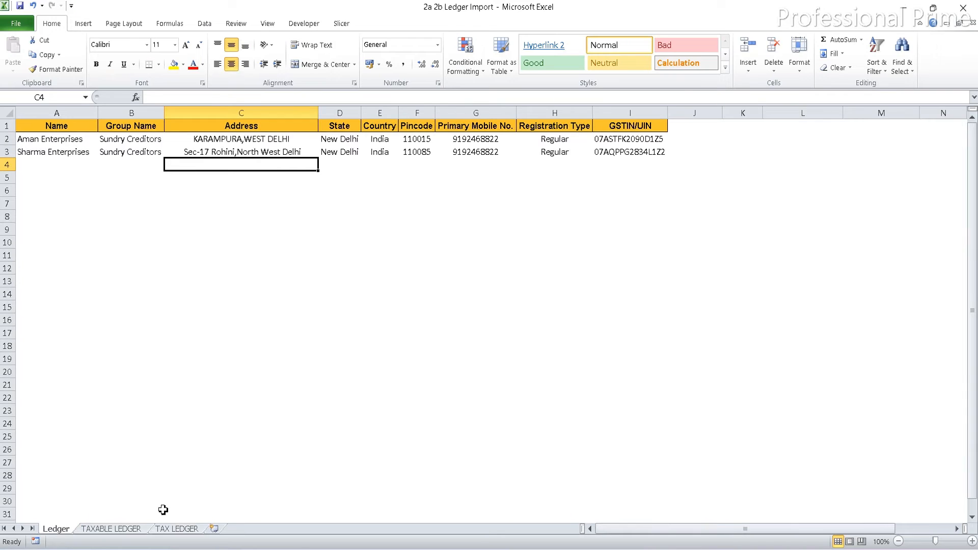
click(134, 530)
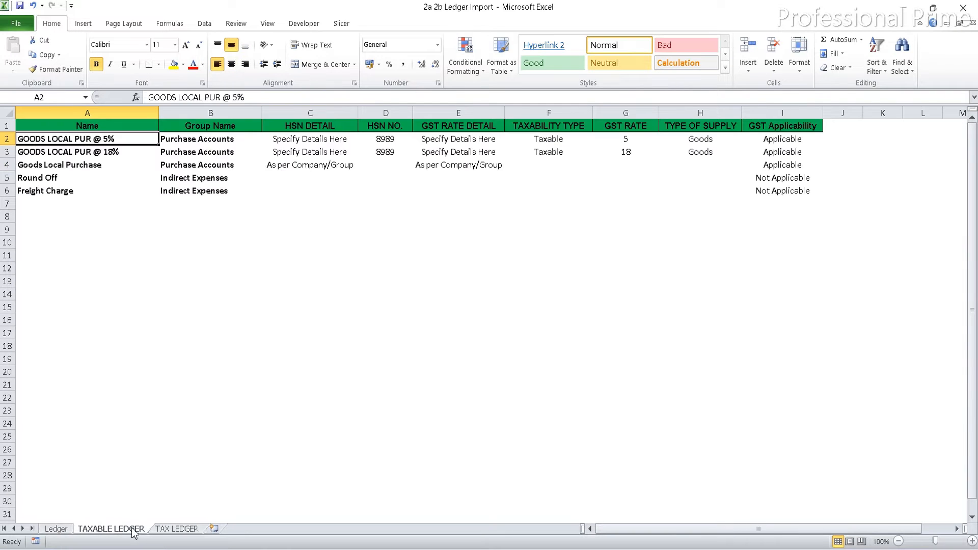
click(63, 192)
key(ctrl+c)
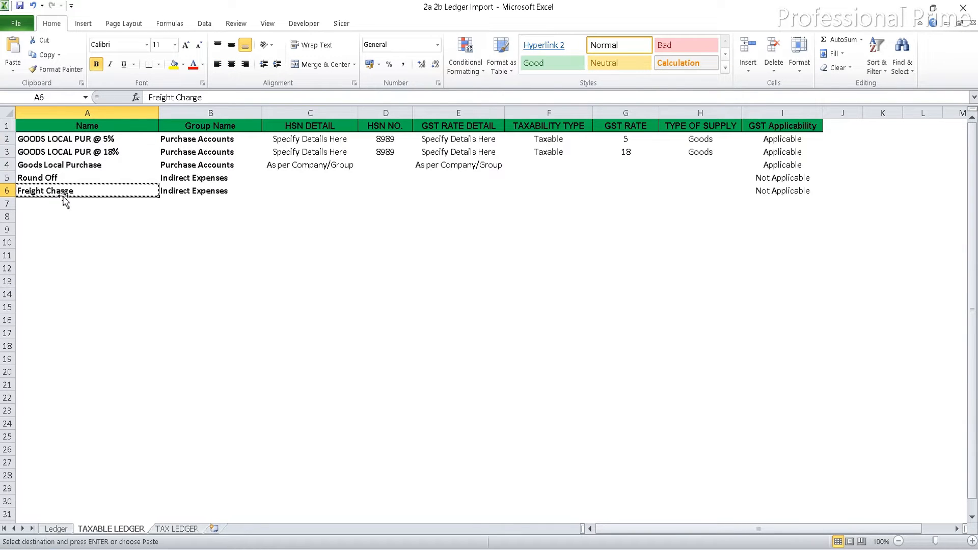
Step: Paste Freight Charge into R2 of the 2A 2B Data import workbook and copy it down to R3:R21
mouse_move(707, 541)
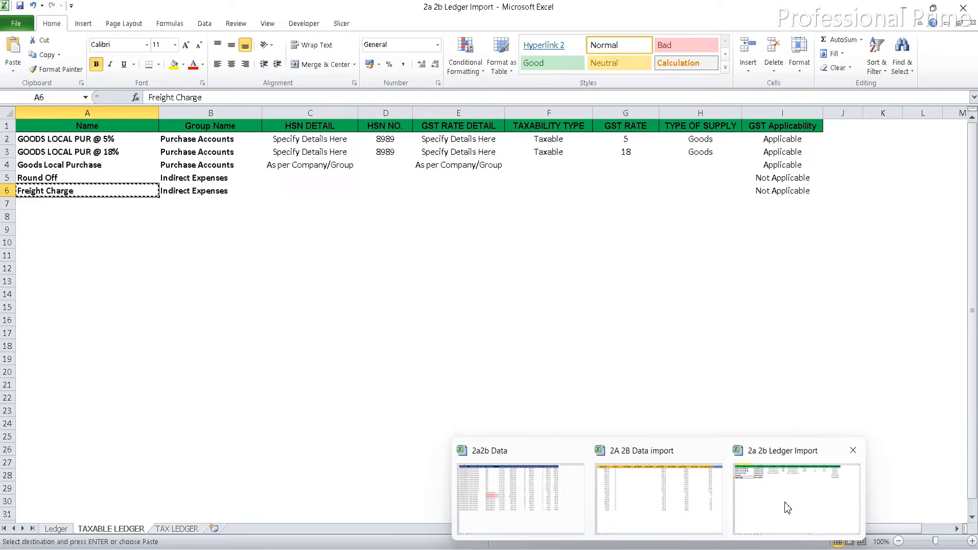
click(671, 502)
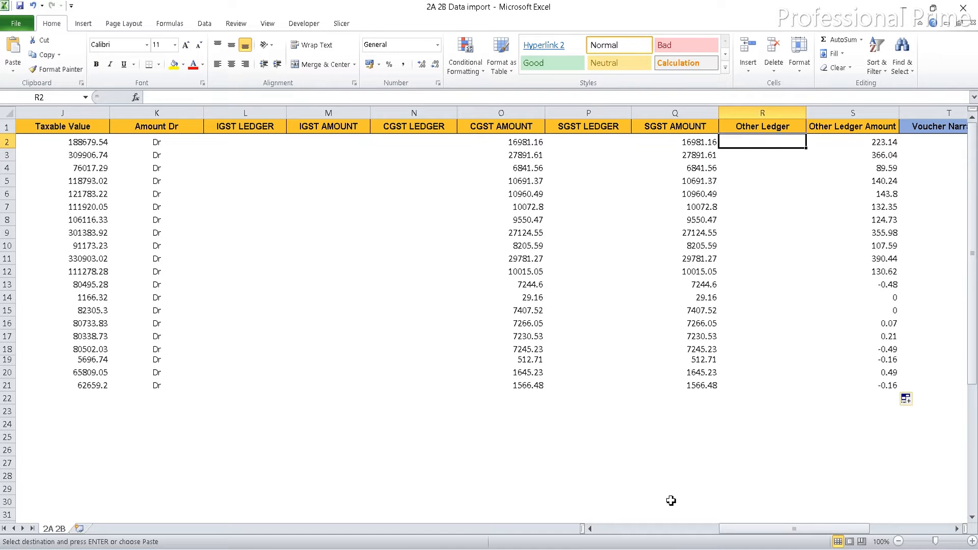
key(ctrl+v)
key(ctrl+c)
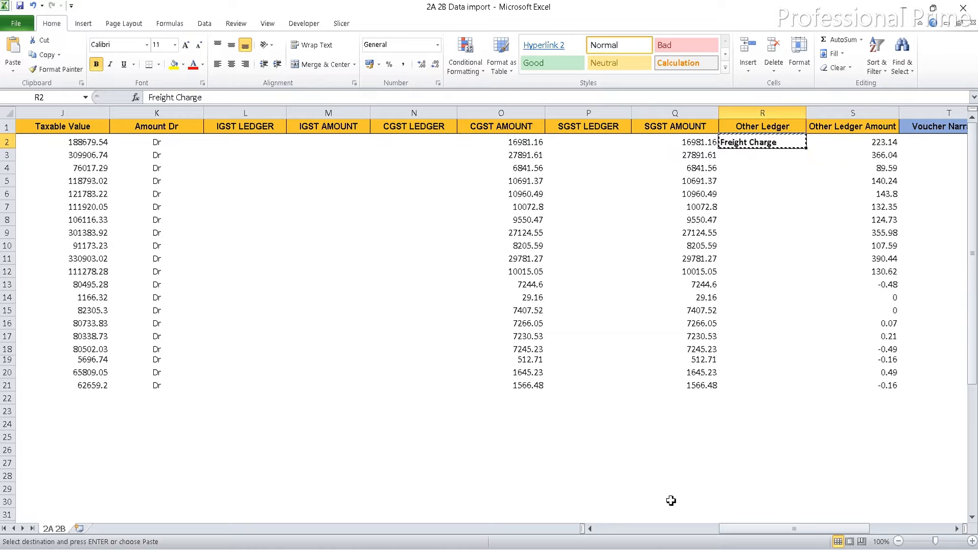
key(Down)
key(shift+Down)
key(shift+Down)
key(shift+Down)
key(shift+Down)
key(shift+Down)
key(shift+Down)
key(shift+Down)
key(shift+Down)
key(shift+Down)
key(shift+Down)
key(shift+Down)
key(shift+Down)
key(shift+Down)
key(shift+Down)
key(shift+Down)
key(shift+Down)
key(shift+Down)
key(shift+Down)
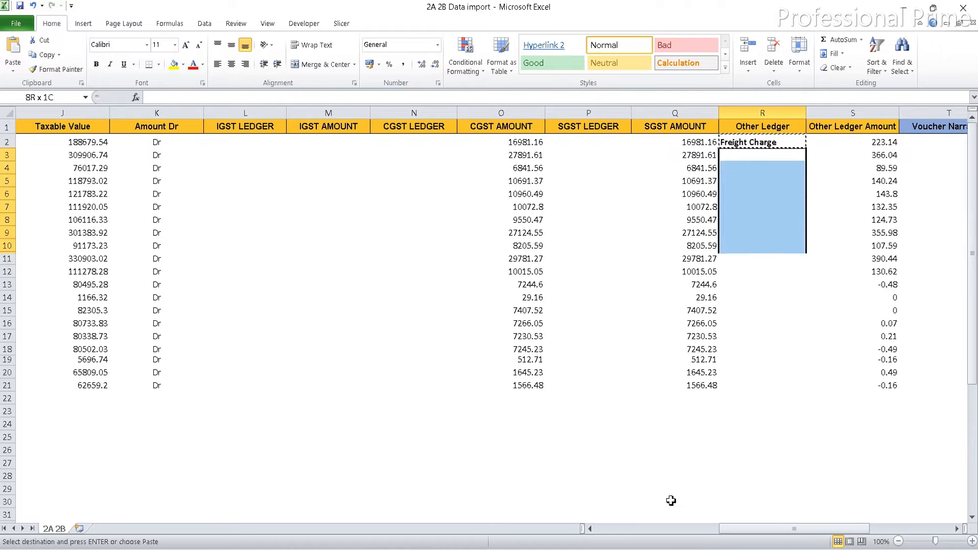
key(Return)
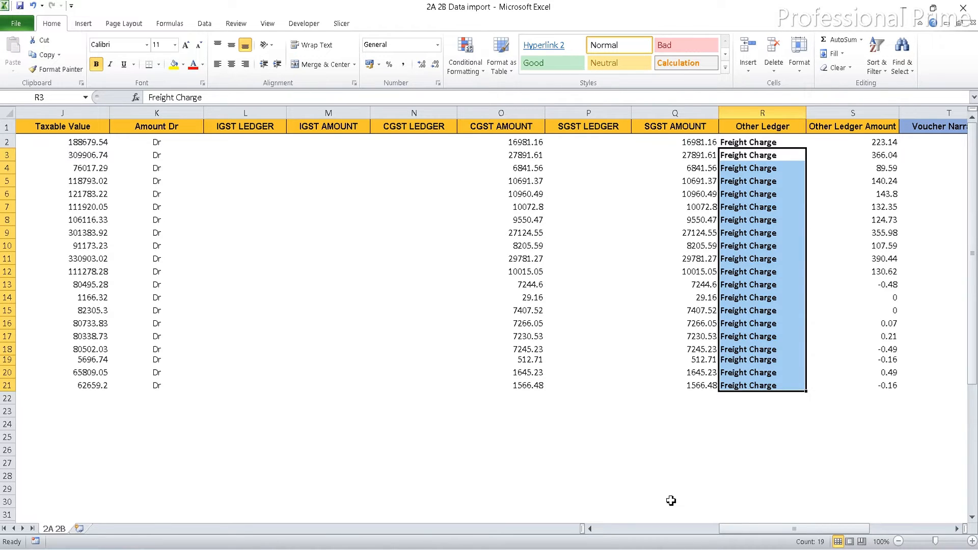
Step: Clear the Other Ledger names and Other Ledger Amounts in R13:S21, keeping the freight entries only for rows 2 to 12
key(Down)
key(Down)
key(Down)
key(Down)
key(Down)
key(Down)
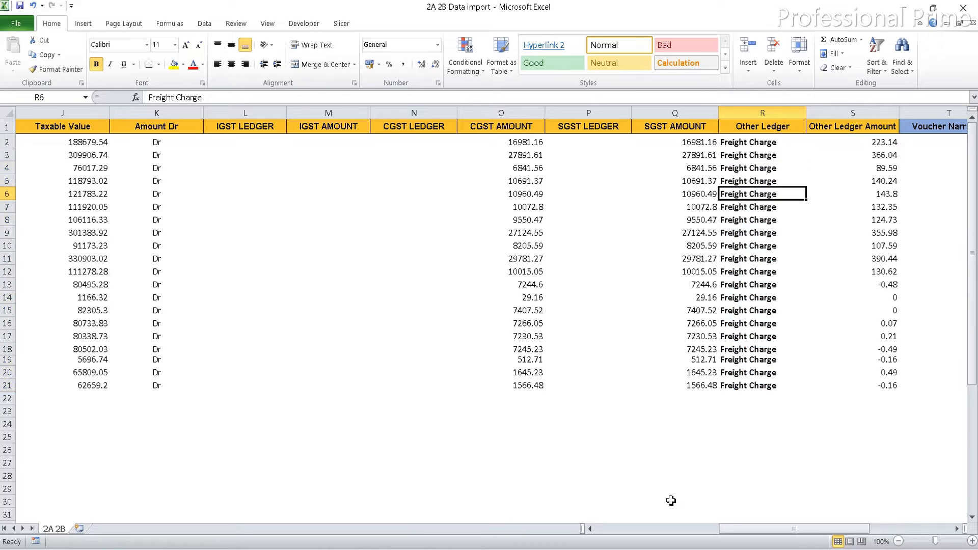
key(Right)
key(Right)
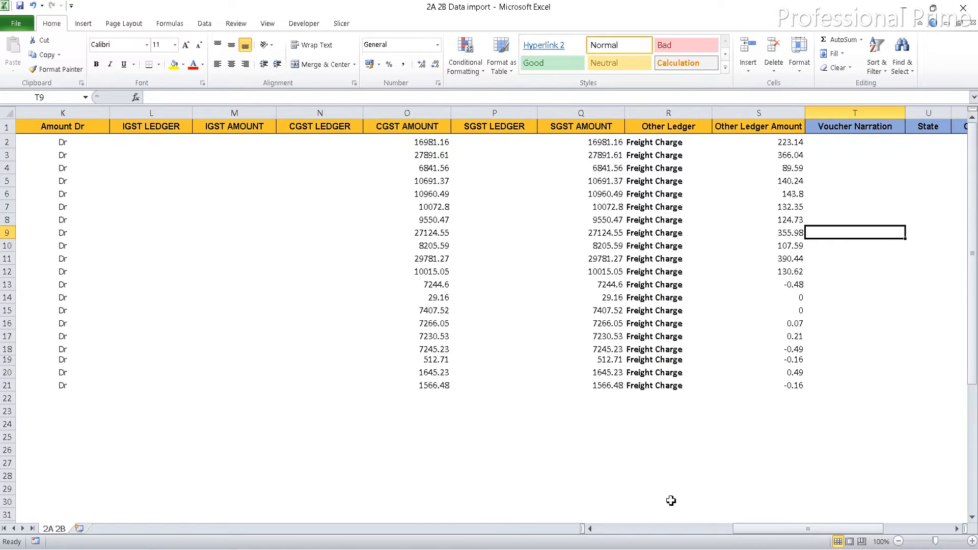
key(Down)
key(Left)
key(Left)
key(Down)
key(Down)
key(Right)
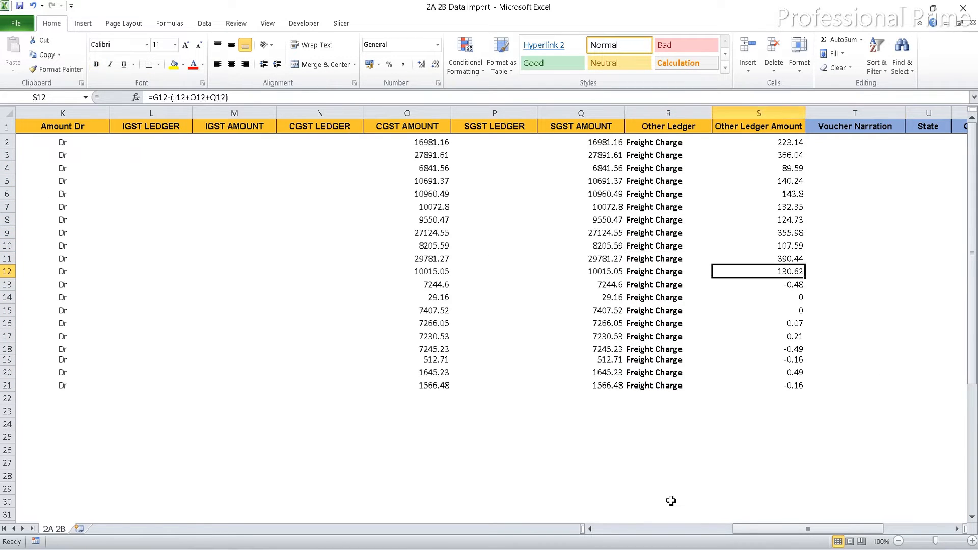
key(Right)
key(Down)
key(Left)
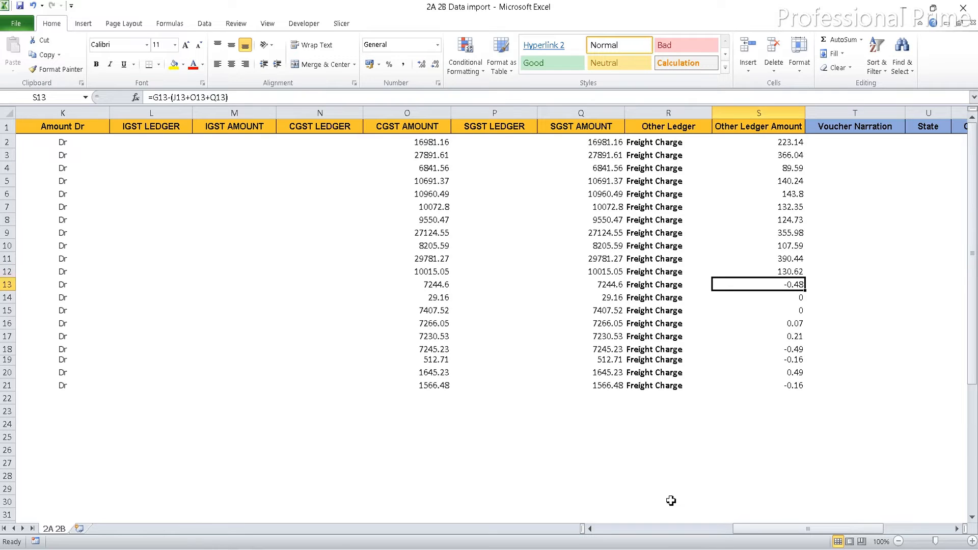
key(shift+Down)
key(shift+Down)
key(shift+Down)
key(shift+Down)
key(shift+Down)
key(shift+Down)
key(shift+Down)
key(shift+Down)
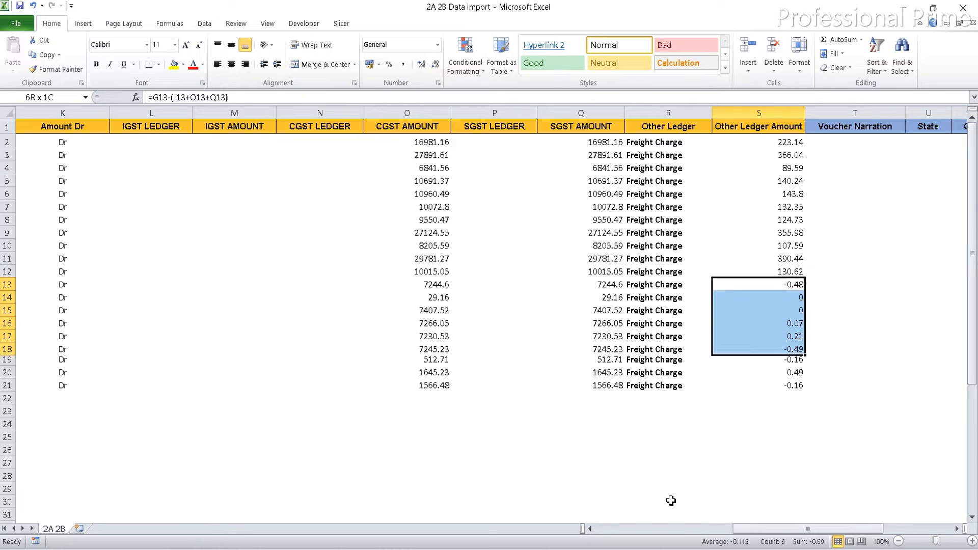
key(shift+Left)
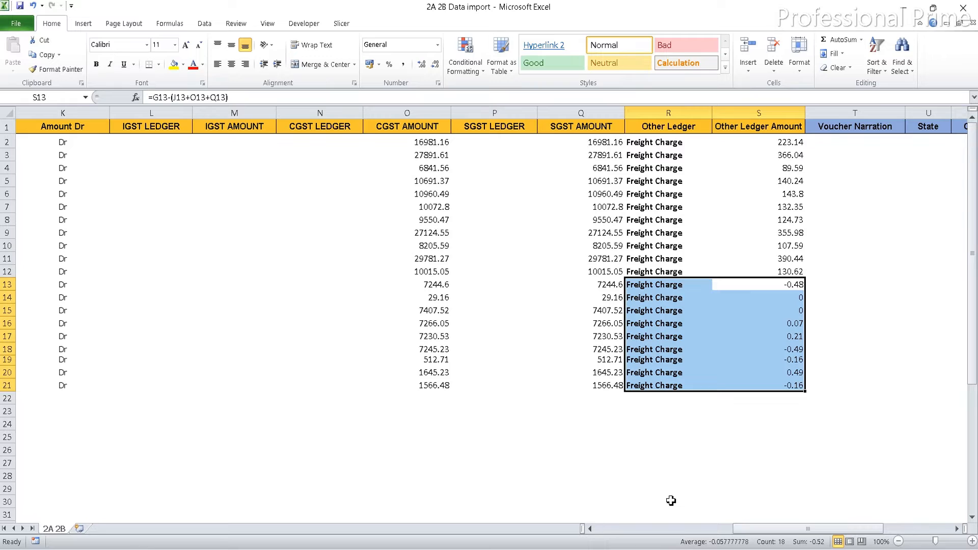
key(Delete)
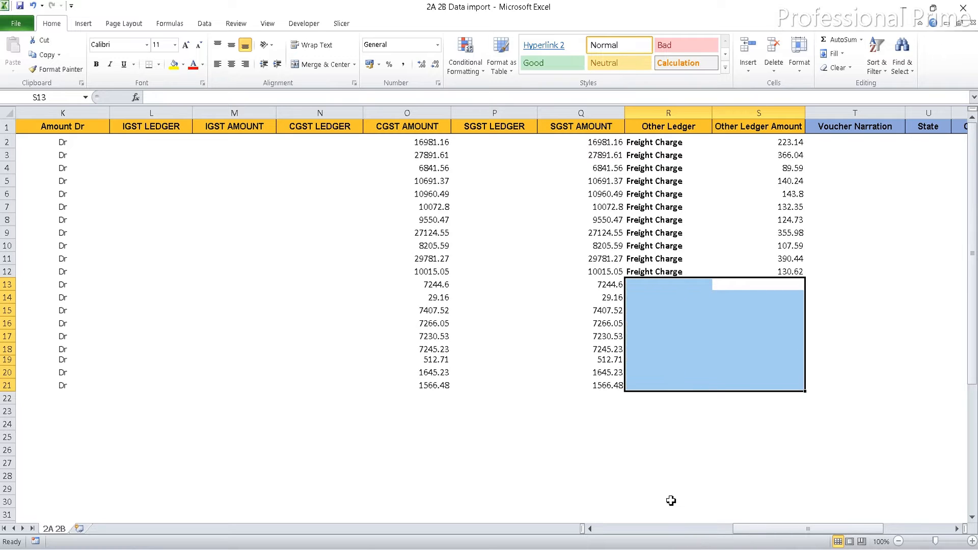
Step: Go back to the first Other Ledger Amount cell, S2
key(Up)
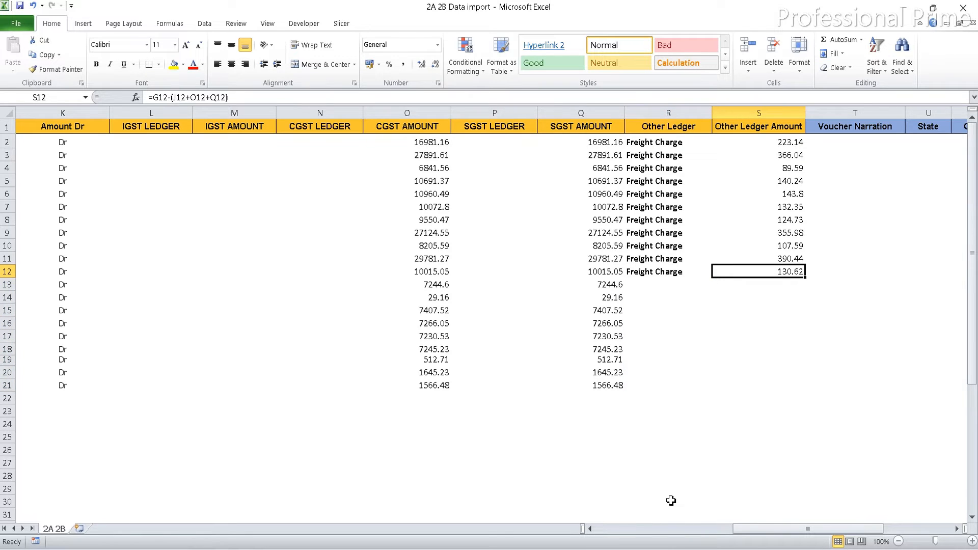
key(Up)
key(Up)
key(Up)
key(Up)
key(Up)
key(Up)
key(Up)
key(Up)
key(Up)
key(Up)
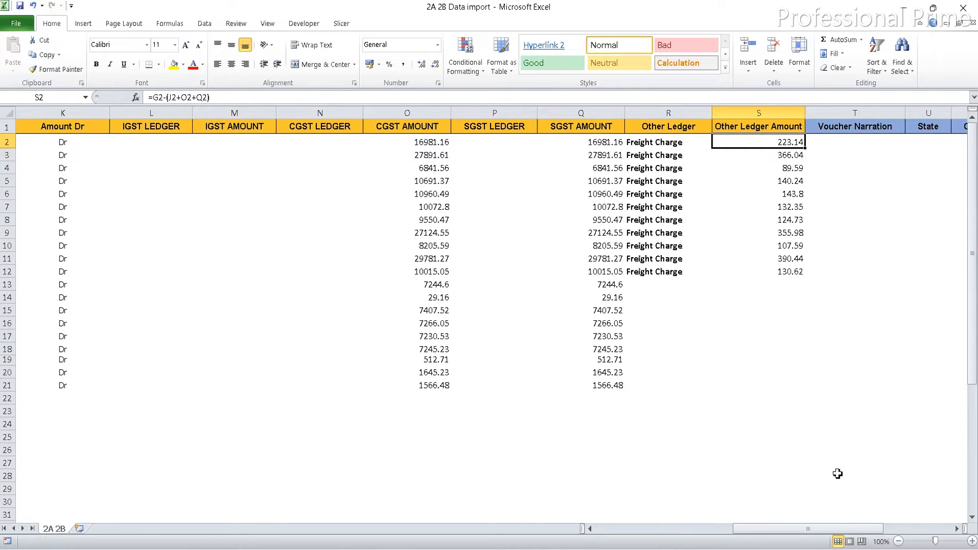
Step: Copy INPUT CGST from A2 of the TAX LEDGER sheet in 2a 2b Ledger Import into CGST LEDGER cell N2 of 2A 2B Data import
key(Left)
key(Left)
key(Left)
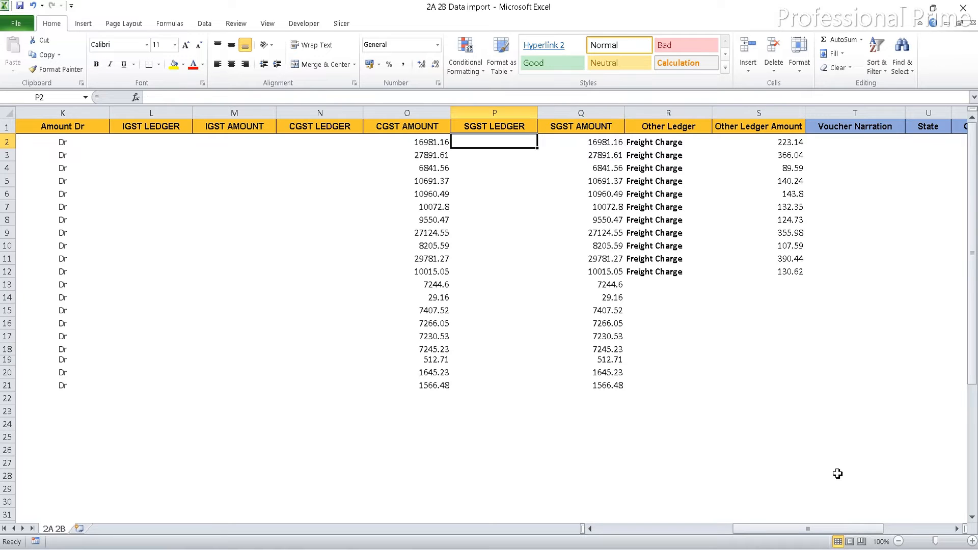
key(Left)
key(Left)
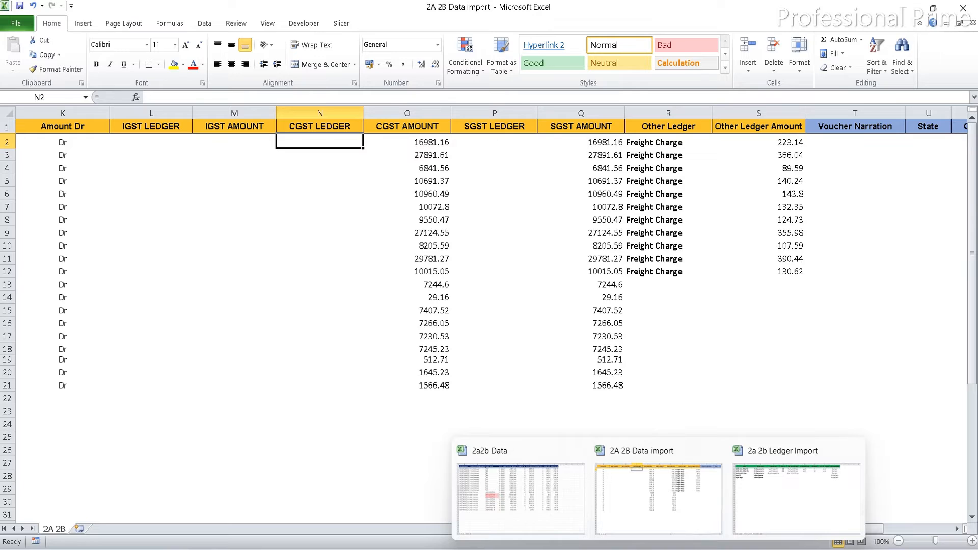
click(749, 515)
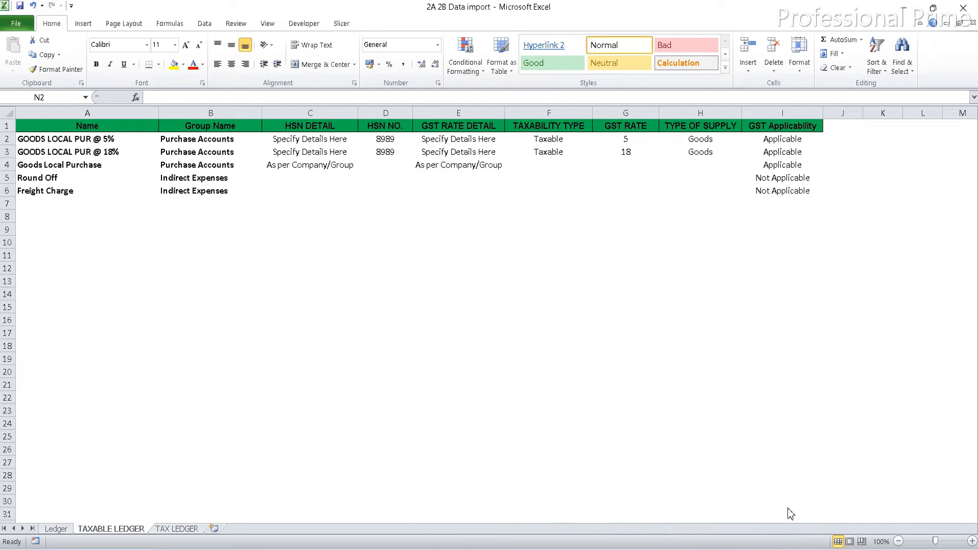
click(177, 530)
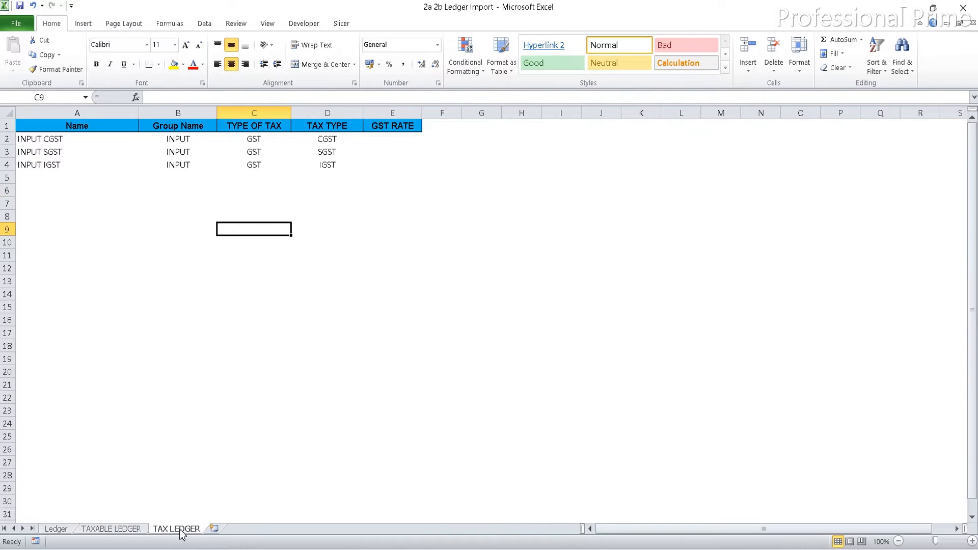
click(35, 143)
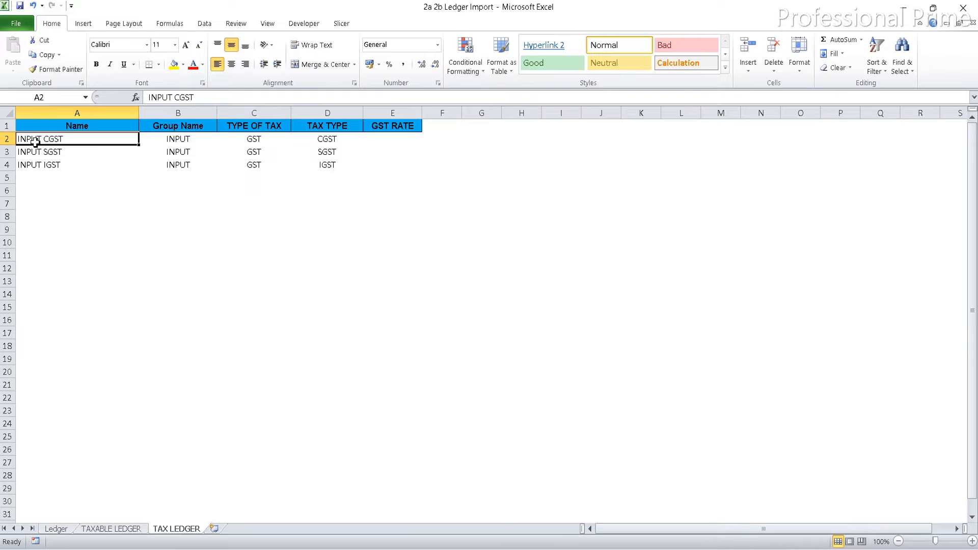
key(ctrl+c)
mouse_move(658, 549)
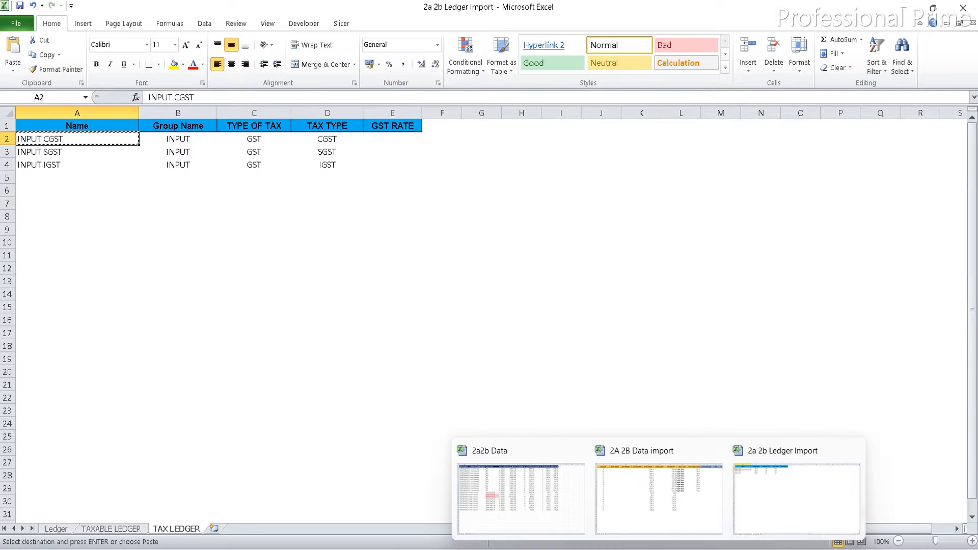
click(643, 502)
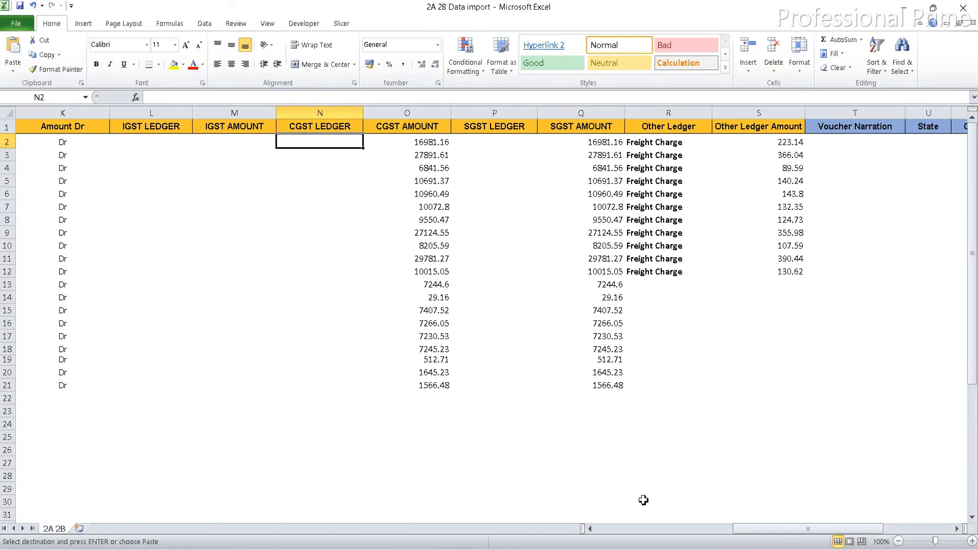
key(ctrl+v)
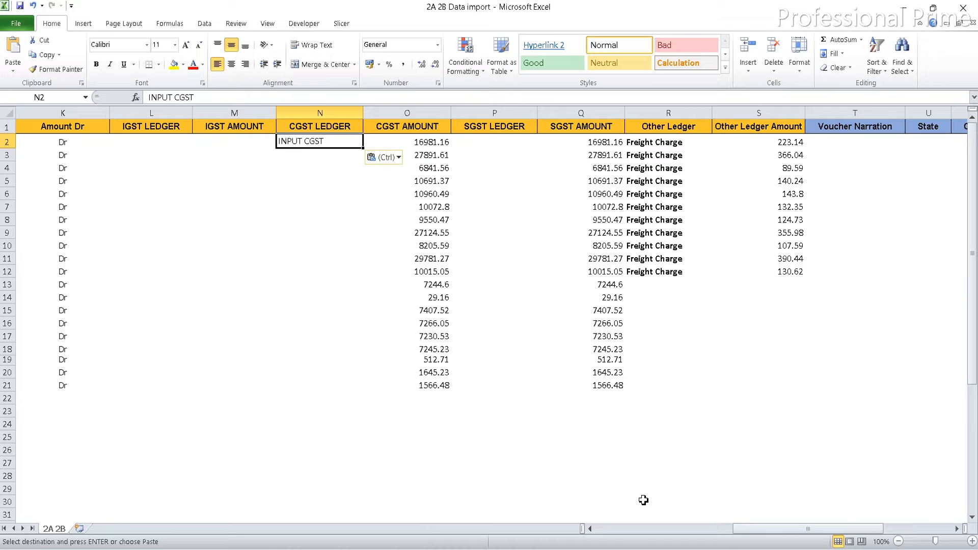
Step: Copy INPUT SGST from A3 of the TAX LEDGER sheet in 2a 2b Ledger Import into SGST LEDGER cell P2 of 2A 2B Data import
key(Right)
key(Right)
mouse_move(659, 549)
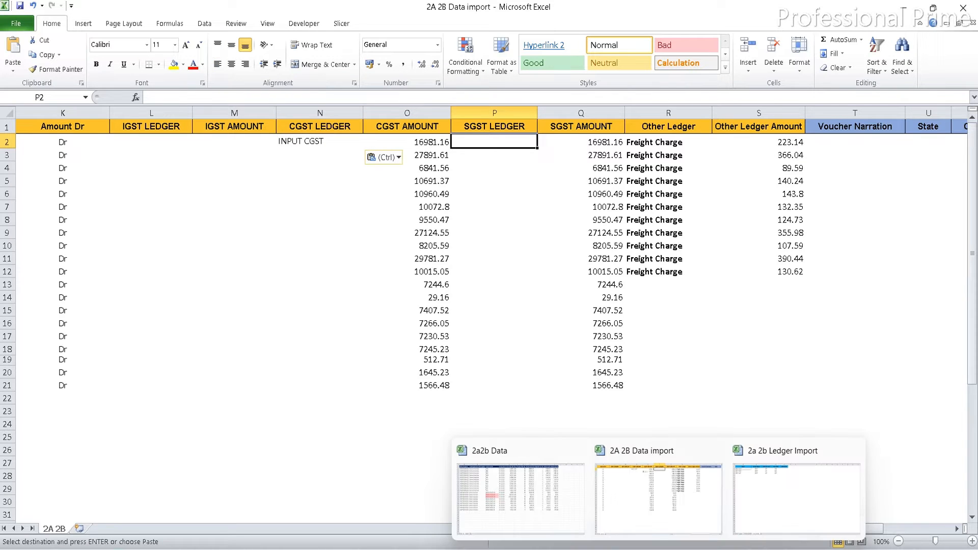
click(796, 483)
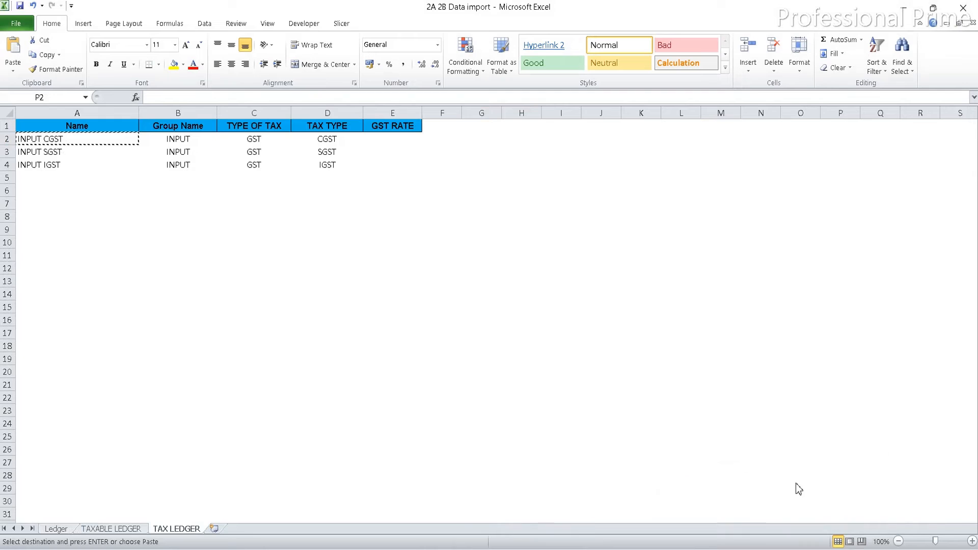
key(Down)
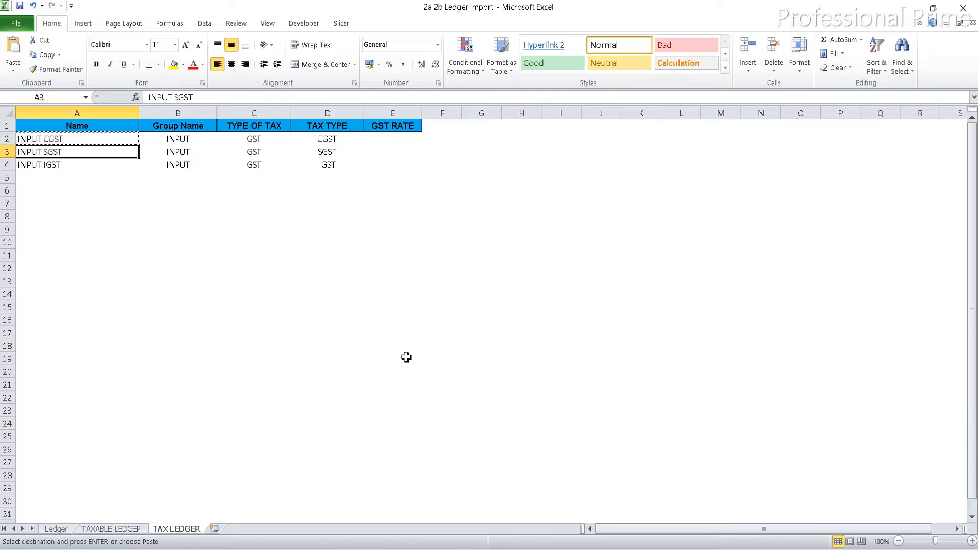
key(ctrl+c)
mouse_move(659, 549)
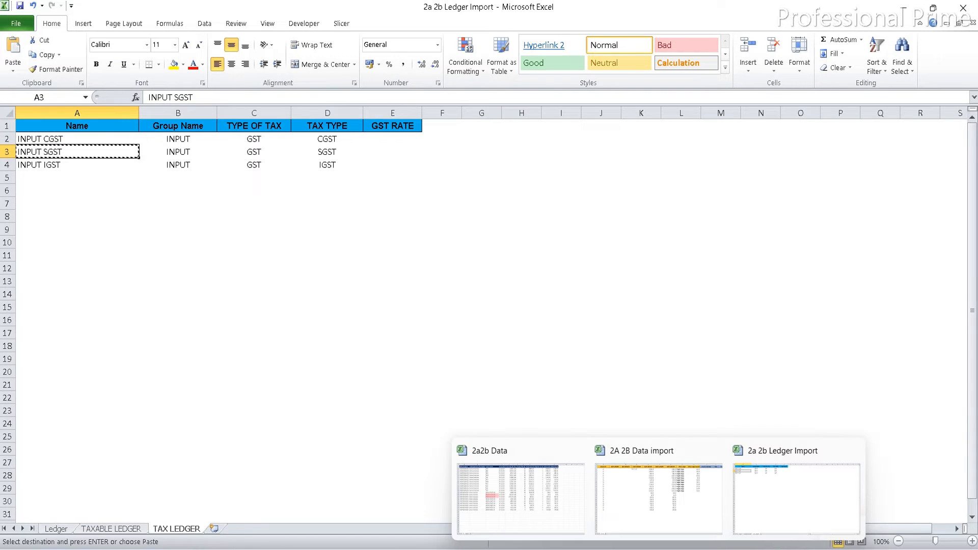
click(664, 499)
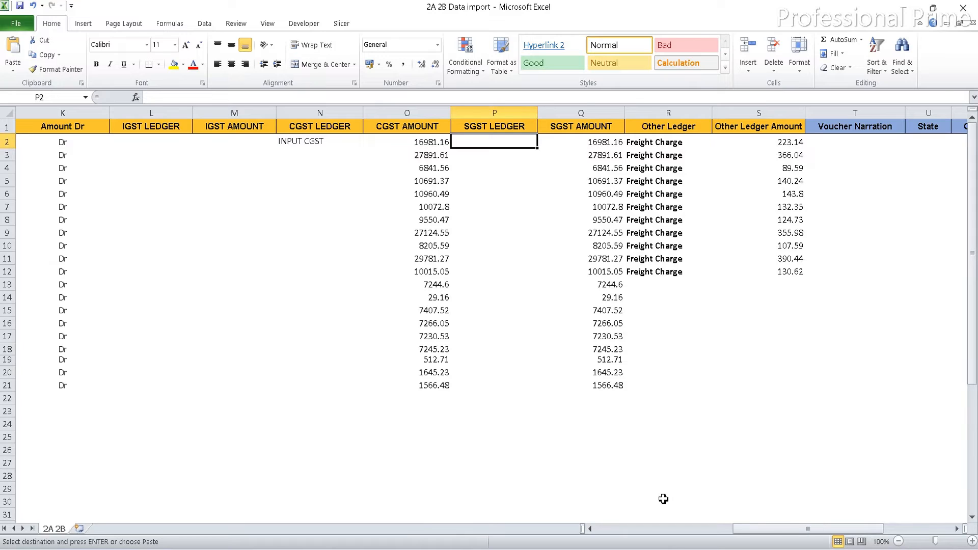
key(Return)
Step: Fill the CGST LEDGER name in N2 and the SGST LEDGER name in P2 down to row 21
key(Left)
key(Left)
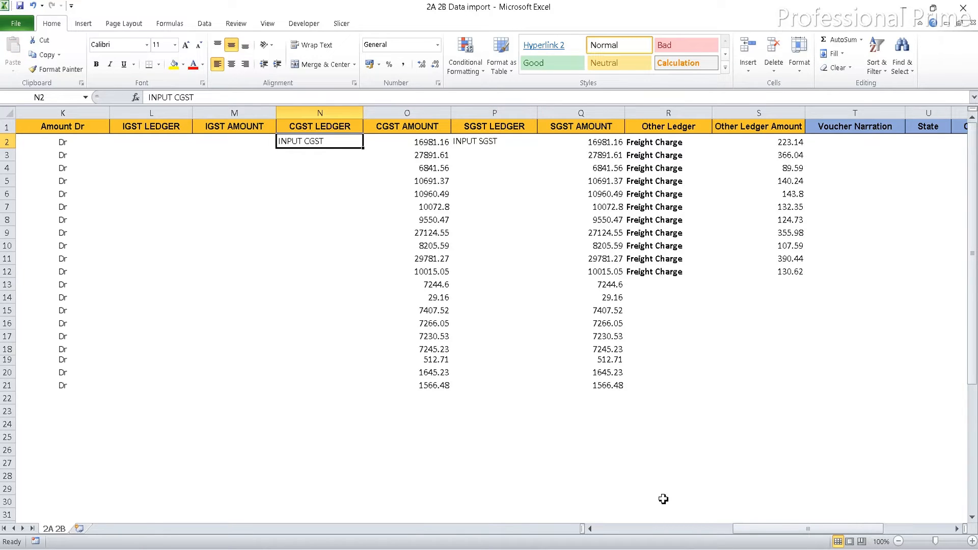
double_click(366, 149)
click(512, 145)
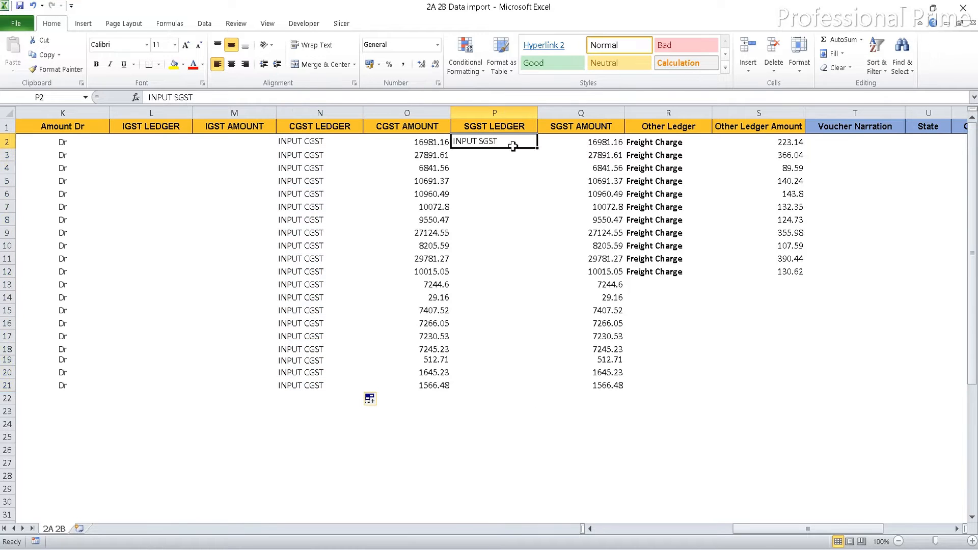
double_click(537, 148)
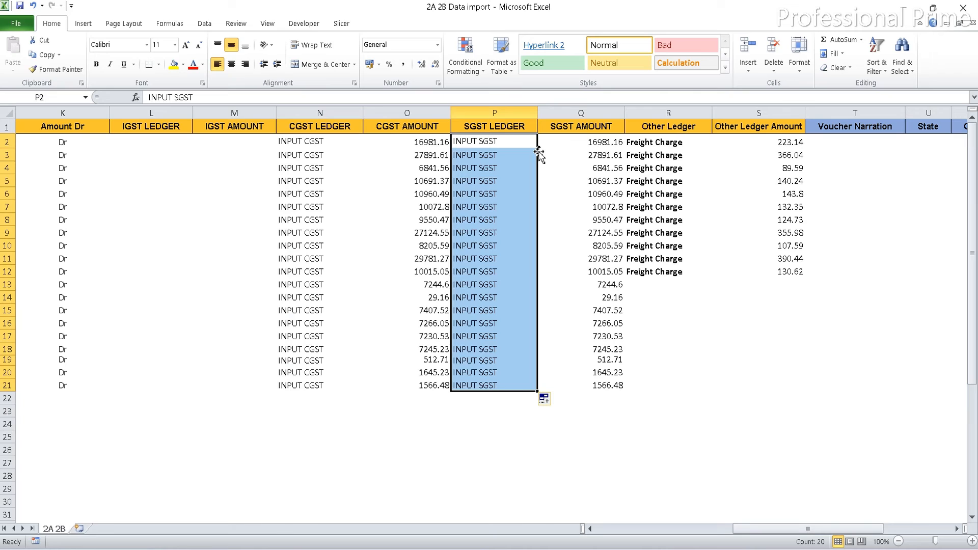
Step: Review the Other Ledger Amount entries down to row 12 and the remaining columns through Change Mode
key(Right)
key(Right)
key(Right)
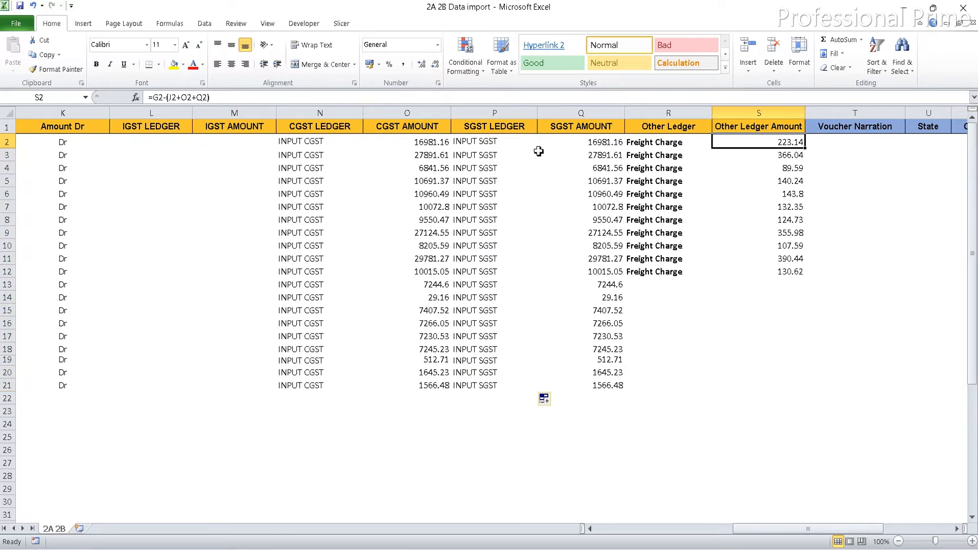
key(Down)
key(Down)
key(Down)
key(Down)
key(Down)
key(Down)
key(Down)
key(Down)
key(Down)
key(Down)
key(Down)
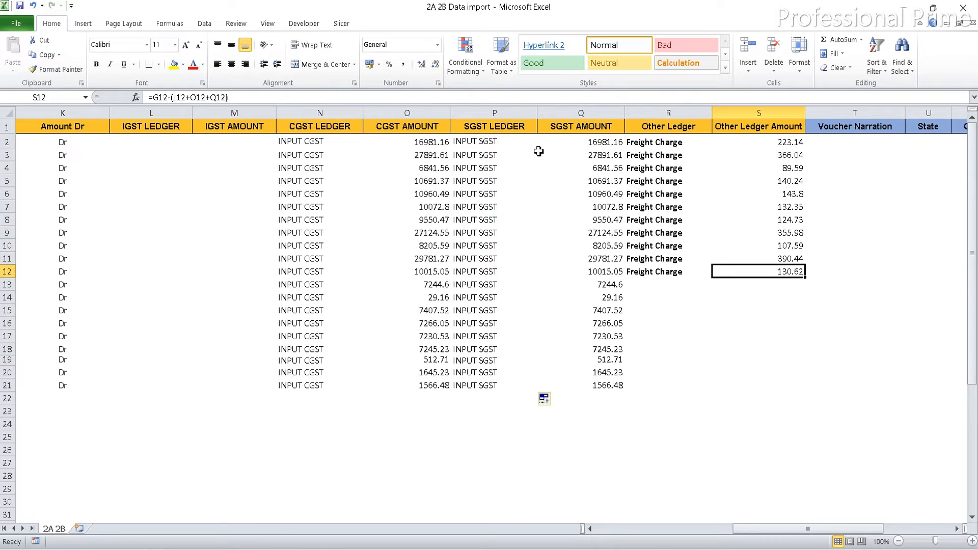
key(Left)
key(Right)
key(Right)
key(Right)
key(Right)
key(Right)
key(Right)
key(Right)
key(Right)
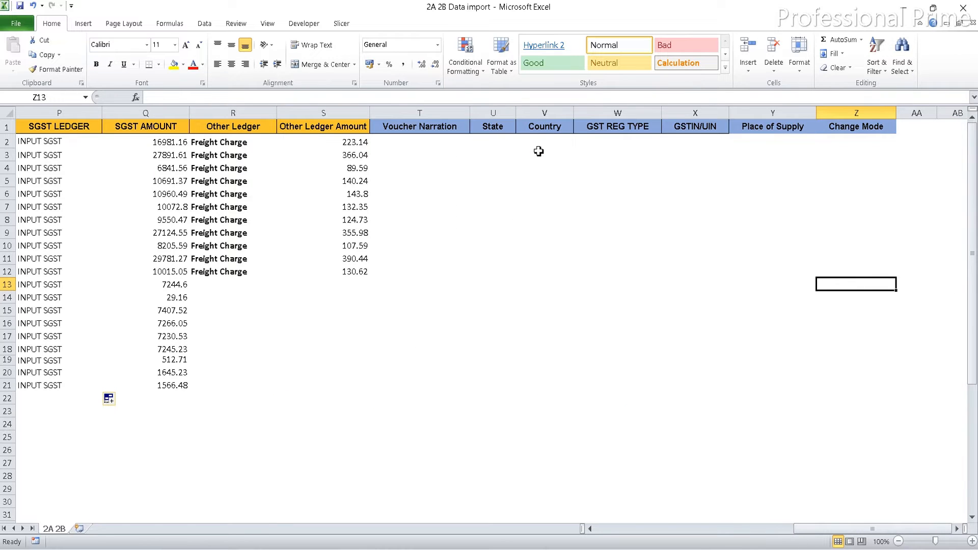
Step: Enter Delhi as the State in U2, leaving the Voucher Narration column blank
key(Left)
key(Left)
key(Left)
key(Left)
key(Left)
key(Left)
key(Up)
key(Up)
key(Up)
key(Up)
key(Up)
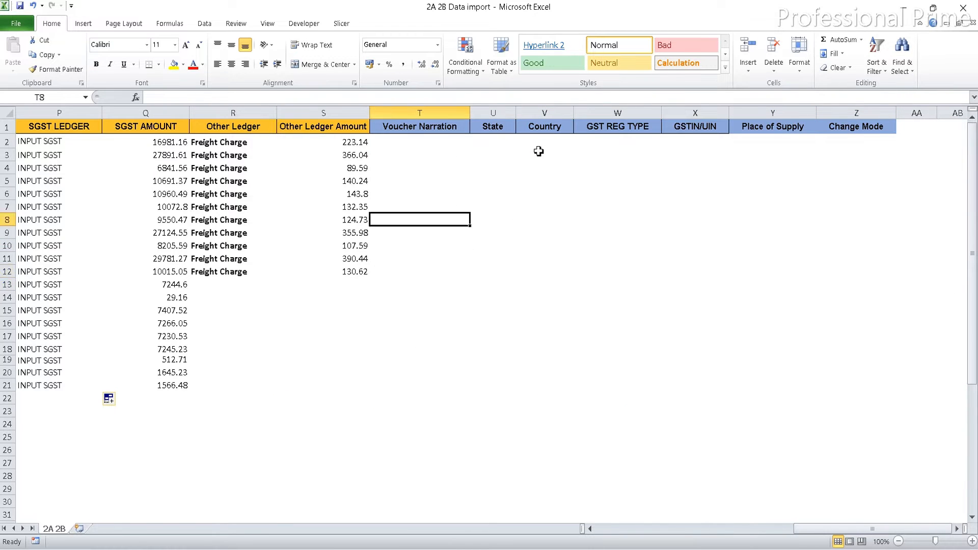
key(Up)
key(Up)
key(Up)
key(Up)
key(Up)
key(Up)
key(Right)
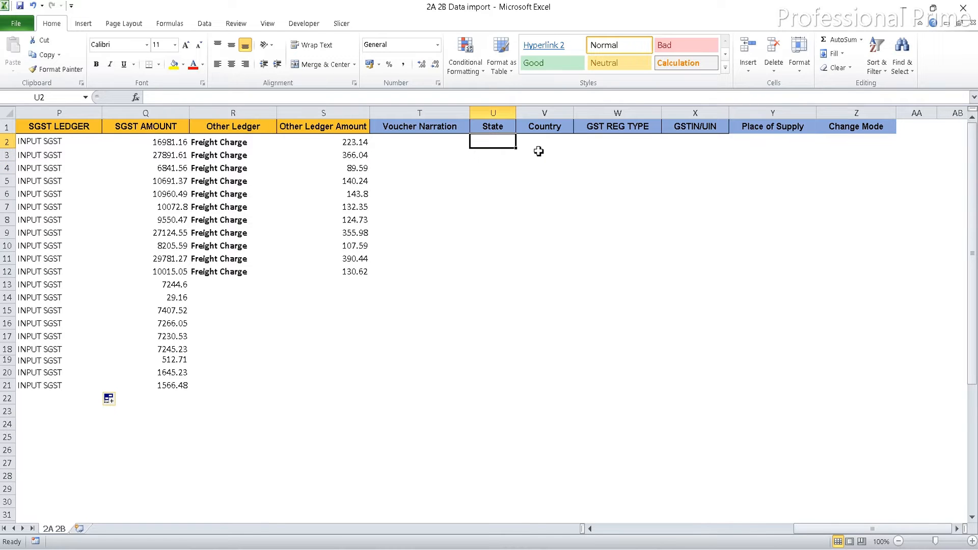
text(D)
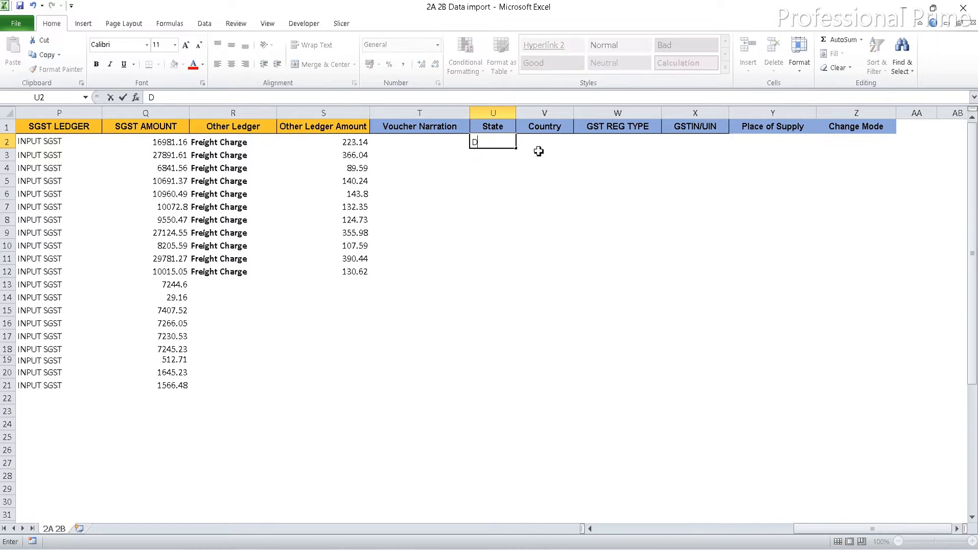
text(elhi)
key(Return)
key(Up)
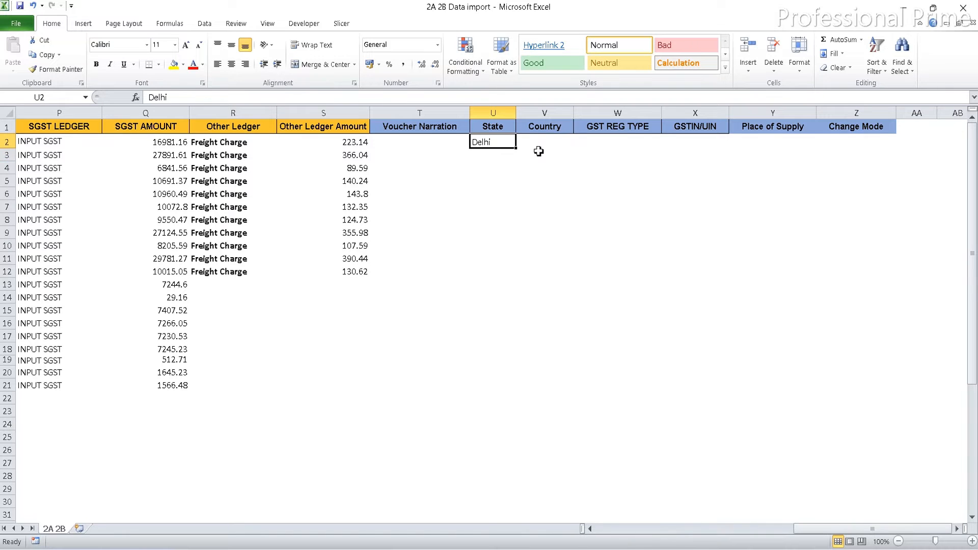
Step: Copy the State entry in U2 down to U3:U21
key(ctrl+c)
key(Down)
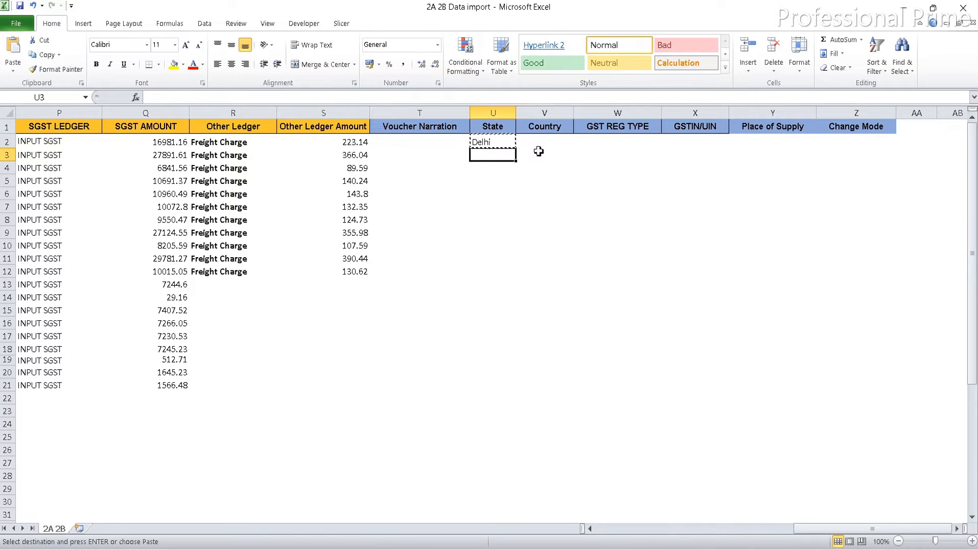
key(shift+Down)
key(shift+Down)
key(shift+Down)
key(shift+Down)
key(shift+Down)
key(shift+Down)
key(shift+Down)
key(shift+Down)
key(shift+Down)
key(shift+Down)
key(shift+Down)
key(shift+Down)
key(shift+Down)
key(shift+Down)
key(shift+Down)
key(shift+Down)
key(shift+Down)
key(shift+Down)
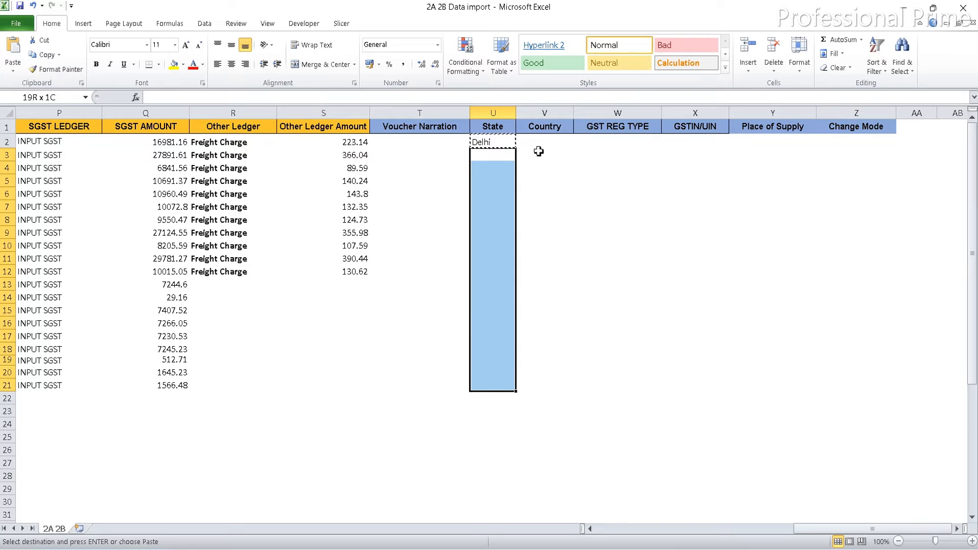
key(Return)
Step: Enter India as the Country in V2 and copy it down to V3:V21
key(Up)
key(Right)
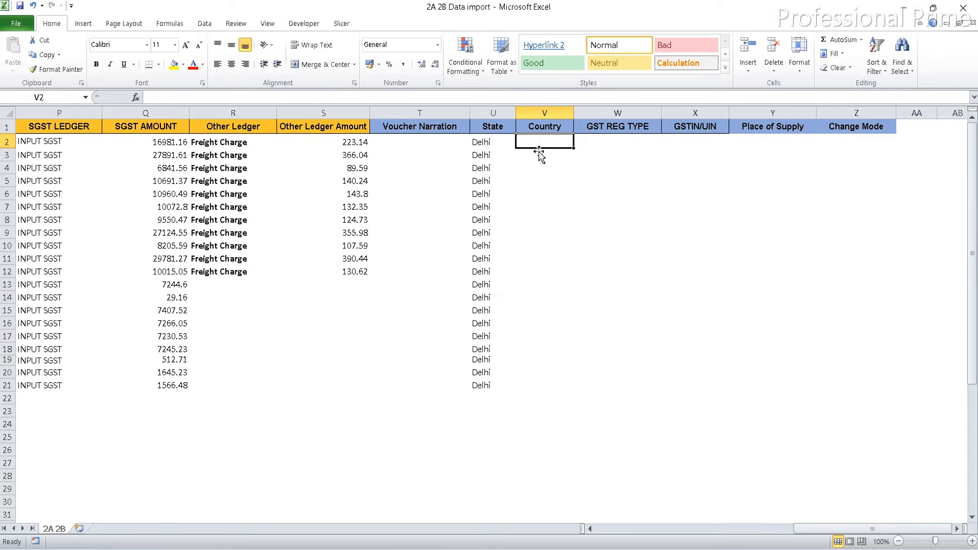
text(India)
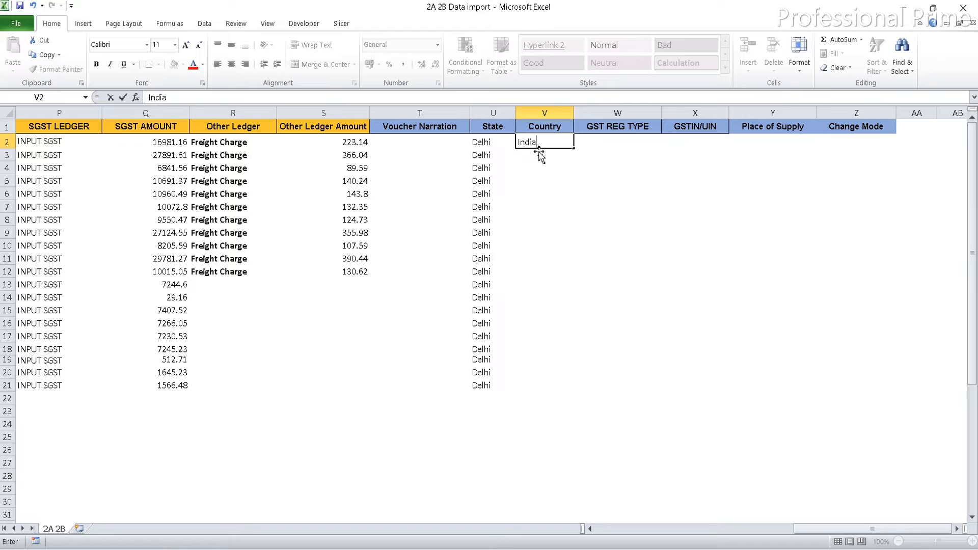
key(ctrl+Return)
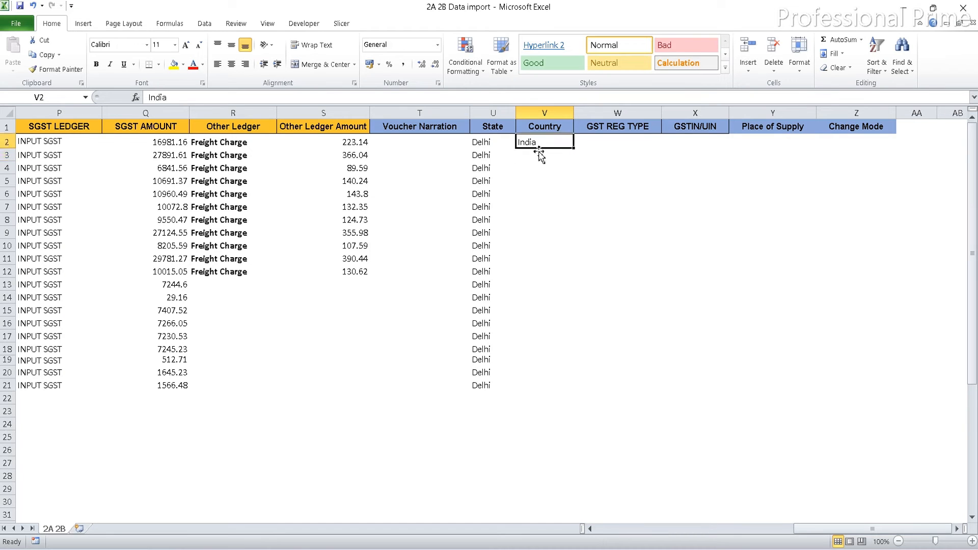
key(ctrl+c)
drag(540, 157, 540, 169)
key(shift+Down)
key(shift+Down)
key(shift+Down)
key(shift+Down)
key(shift+Down)
key(shift+Down)
key(shift+Down)
key(shift+Down)
key(shift+Down)
key(shift+Down)
key(shift+Down)
key(shift+Down)
key(shift+Down)
key(shift+Down)
key(shift+Down)
key(shift+Down)
key(shift+Down)
key(Return)
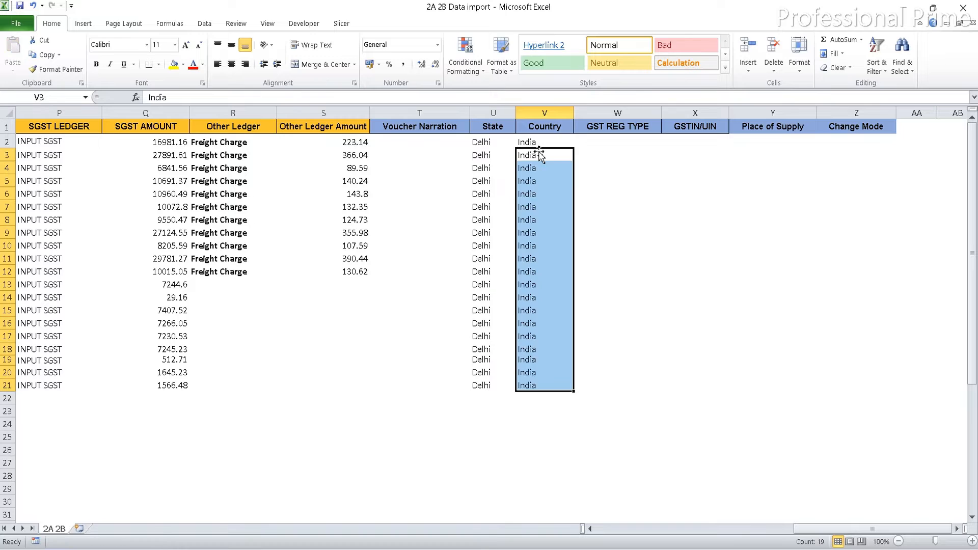
Step: Enter Regular as the GST REG TYPE in W2
key(Right)
key(Up)
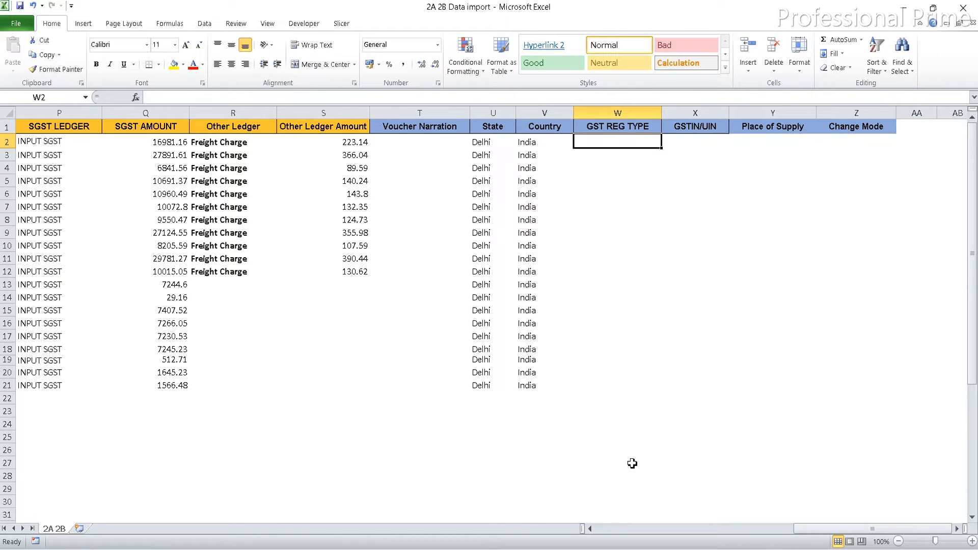
click(590, 530)
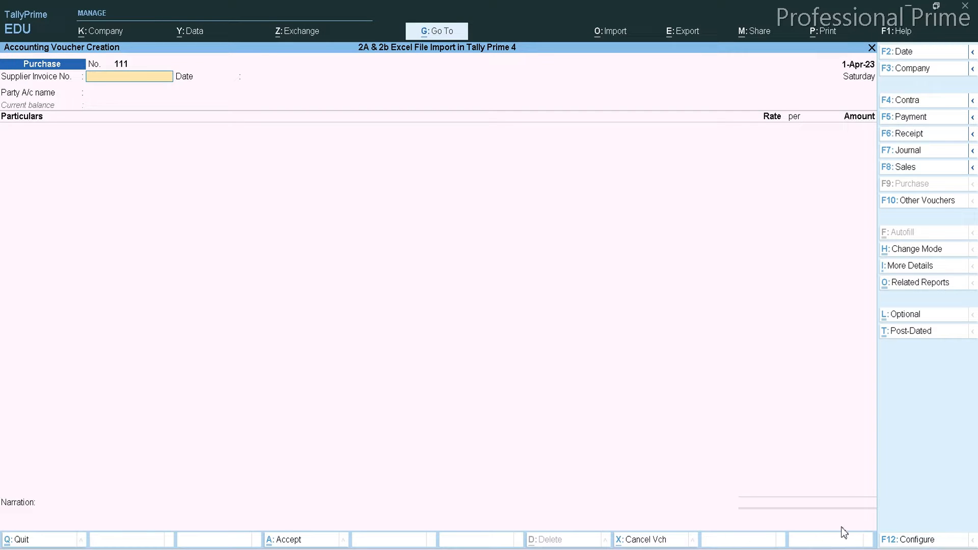
key(alt+Tab)
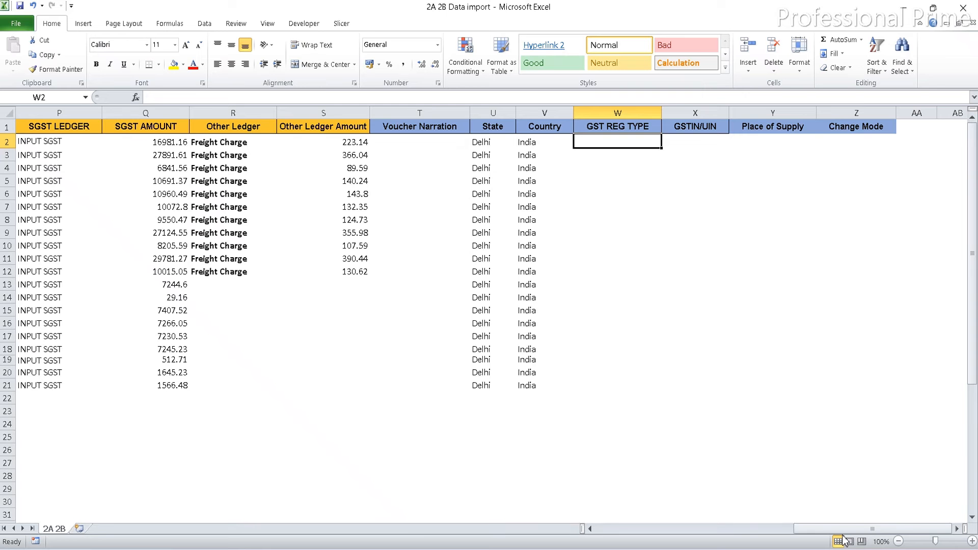
text(Reg)
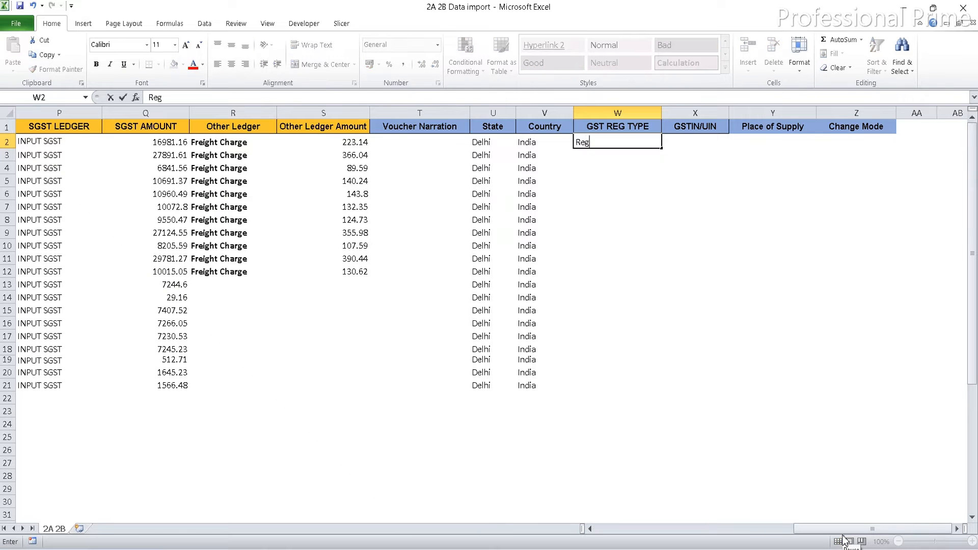
text(ular)
key(Return)
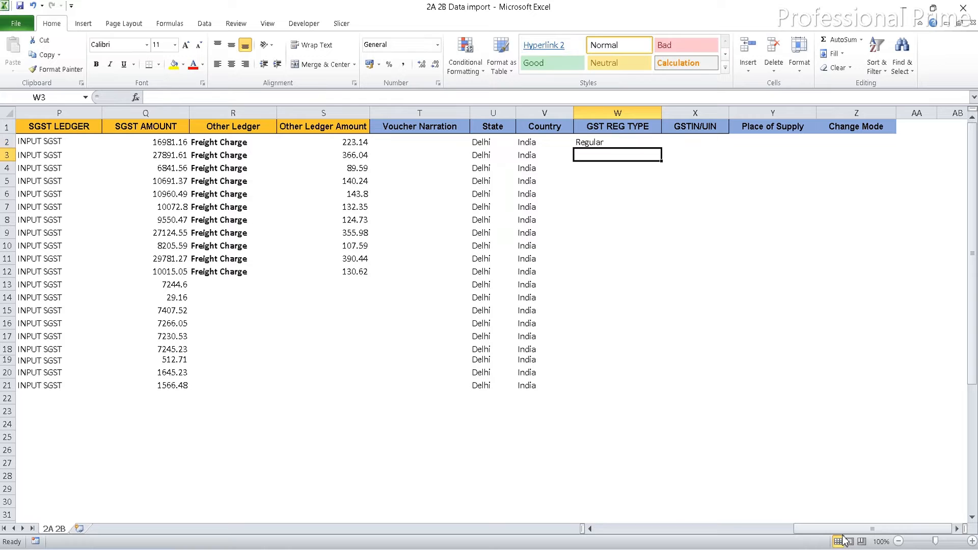
Step: Copy the GST REG TYPE entry in W2 down to W3:W21
key(Up)
key(ctrl+c)
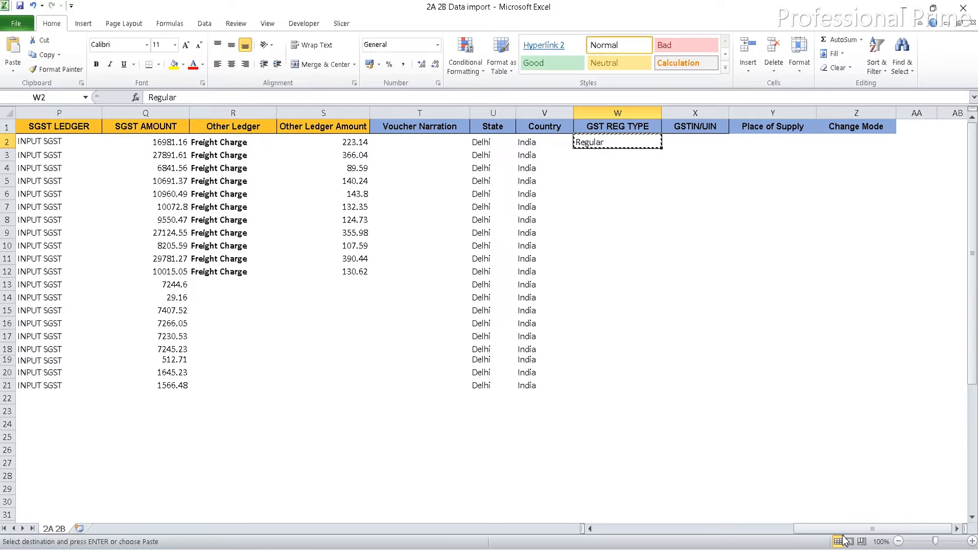
key(Down)
key(shift+Down)
key(shift+Down)
key(shift+Down)
key(shift+Down)
key(shift+Down)
key(shift+Down)
key(shift+Down)
key(shift+Down)
key(shift+Down)
key(shift+Down)
key(shift+Down)
key(shift+Down)
key(shift+Down)
key(shift+Down)
key(shift+Down)
key(shift+Down)
key(shift+Down)
key(shift+Down)
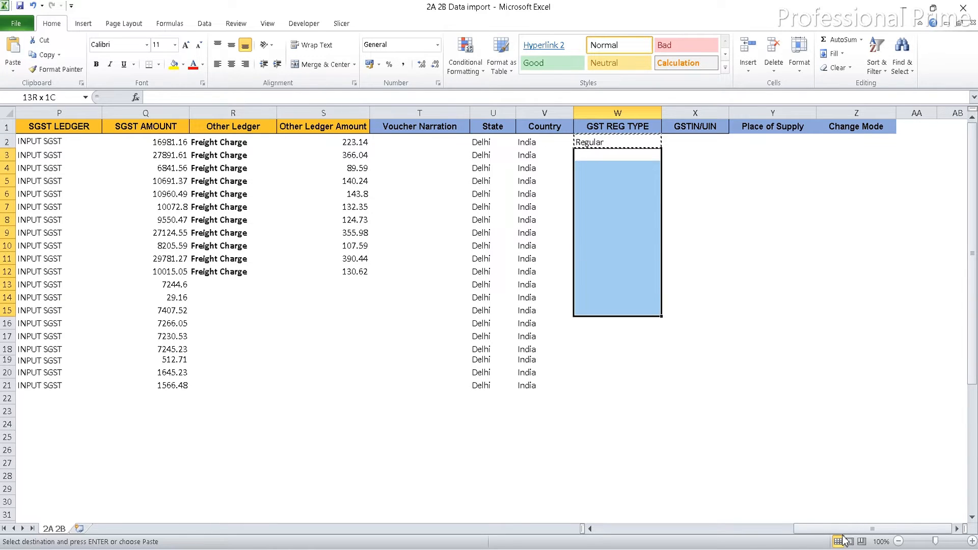
key(Return)
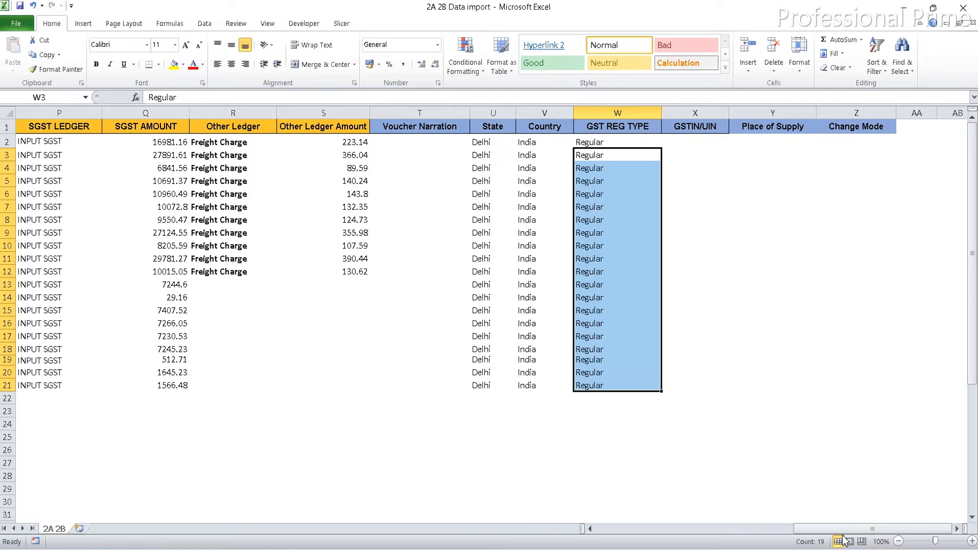
Step: Copy the supplier GSTINs in A2:A21 of the 2a2b Data workbook into the GSTIN/UIN column of 2A 2B Data import, starting at X2
key(Up)
key(Right)
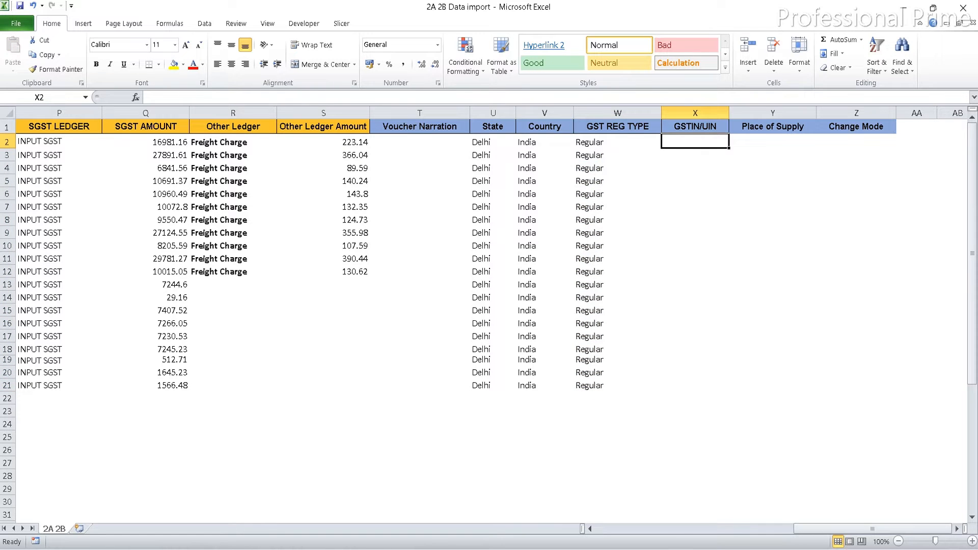
mouse_move(658, 549)
click(529, 510)
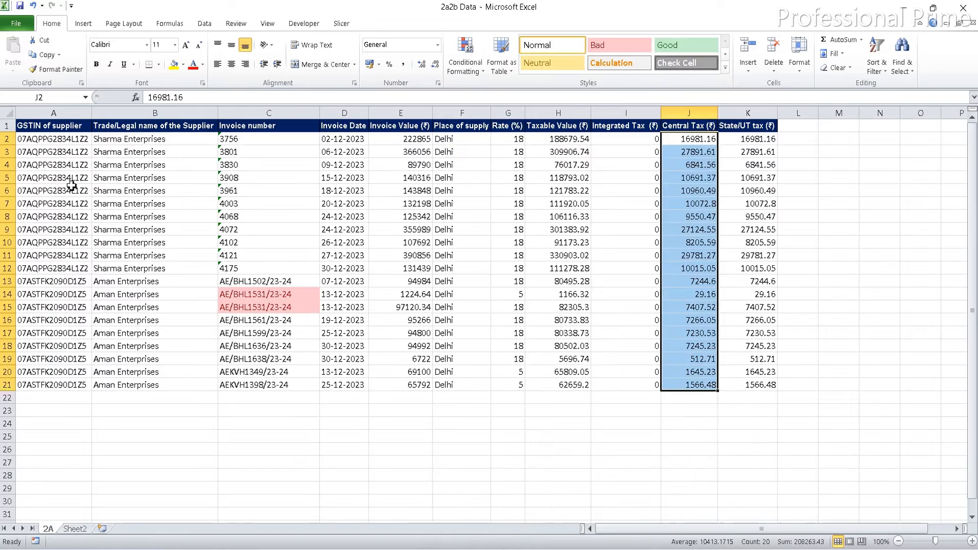
click(38, 143)
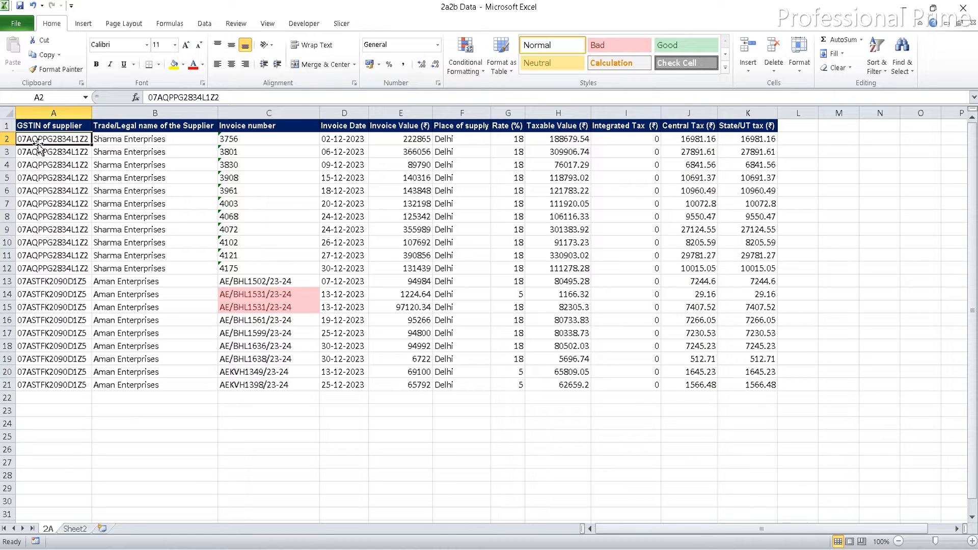
key(ctrl+shift+Down)
key(ctrl+c)
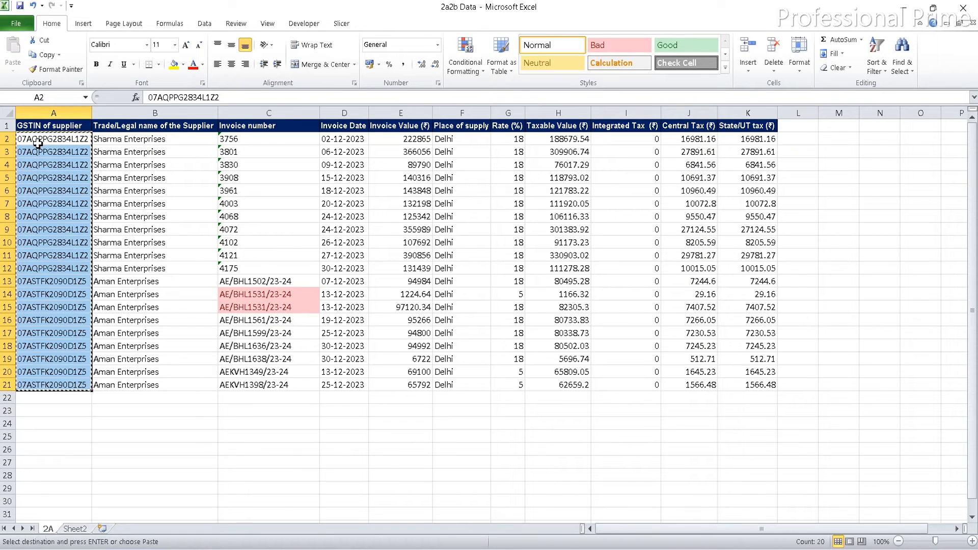
mouse_move(654, 540)
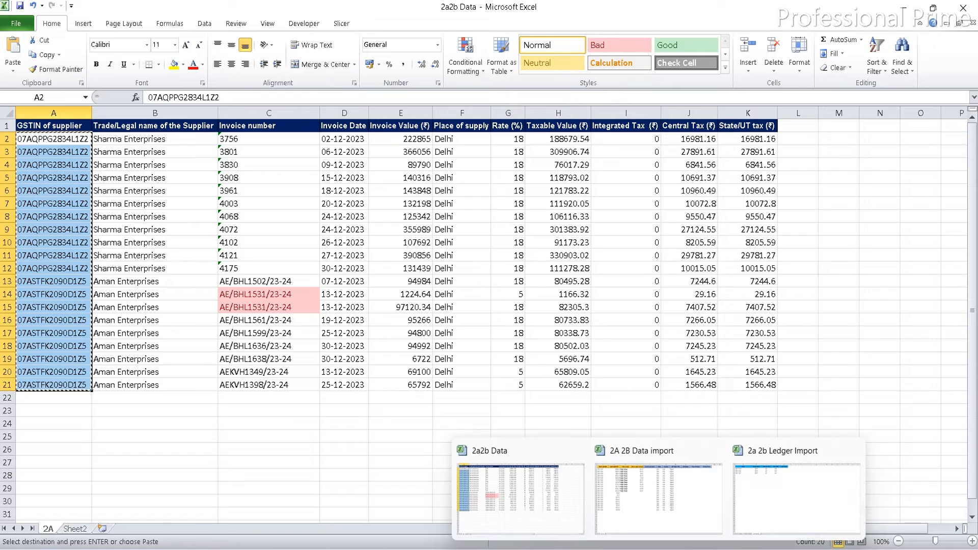
click(678, 515)
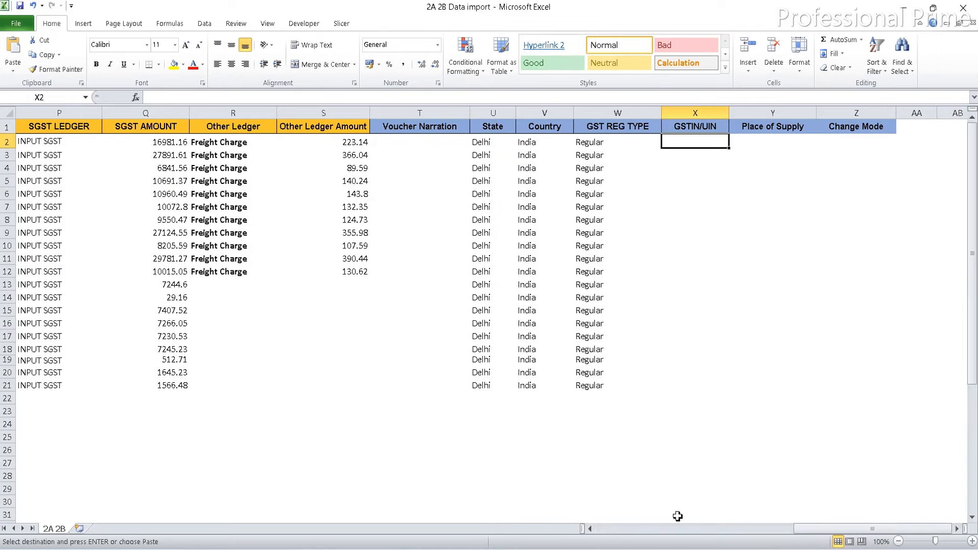
key(ctrl+v)
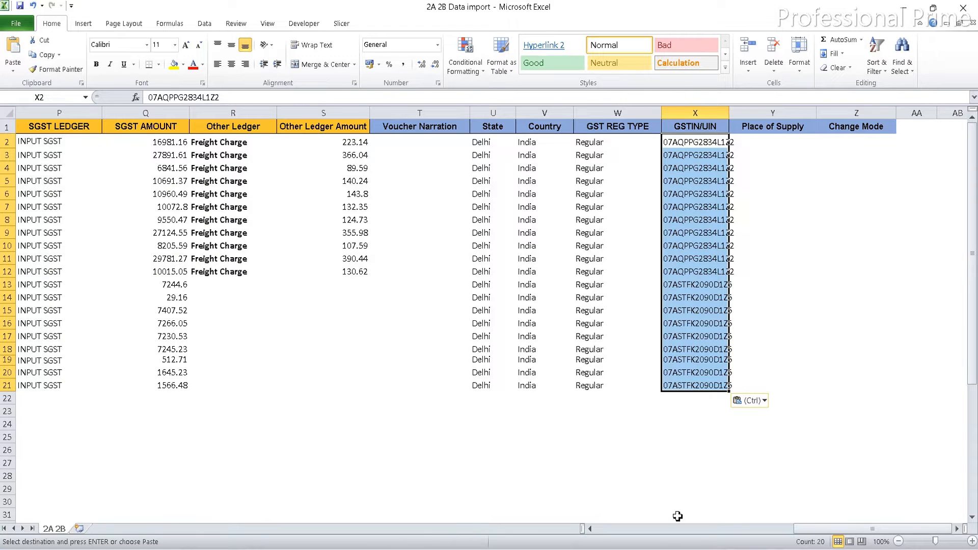
Step: Copy the State entries in U2:U21 into the Place of Supply column, starting at Y2
key(Right)
key(Left)
key(Left)
key(Left)
key(Left)
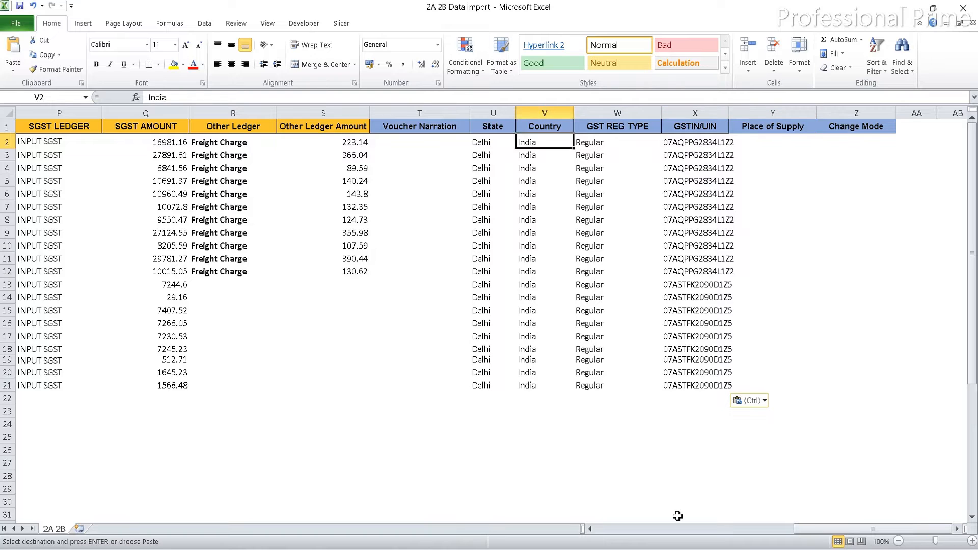
key(ctrl+shift+Down)
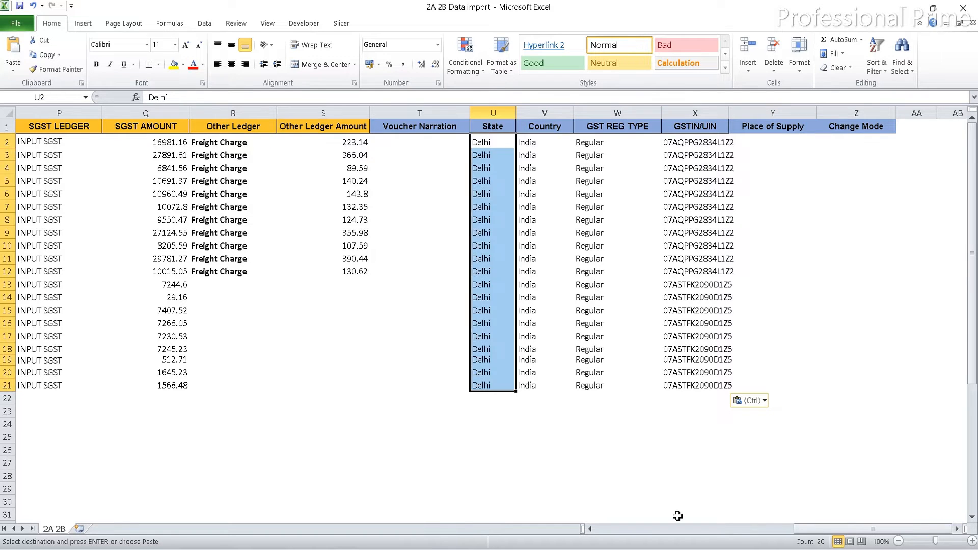
key(ctrl+c)
key(Right)
key(Right)
key(Right)
key(Right)
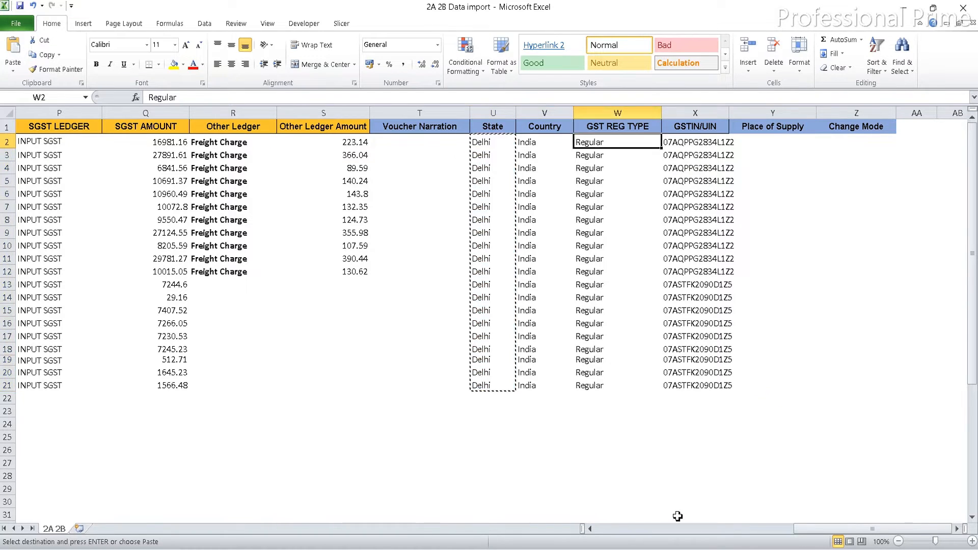
key(Return)
Step: Copy the Accounting Invoice mode name from the purchase voucher's Change Mode list in TallyPrime into Z2 of the 2A 2B Data import workbook
key(Right)
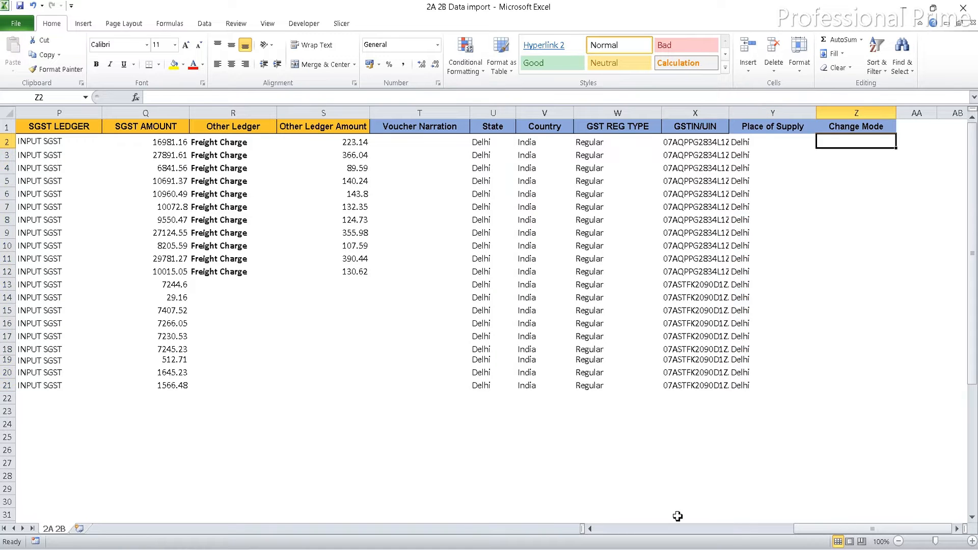
click(603, 549)
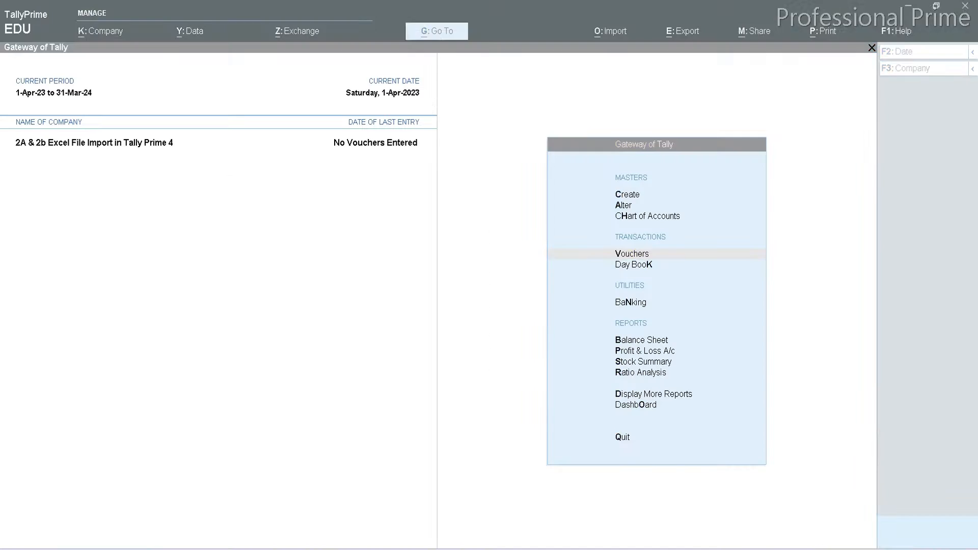
key(Return)
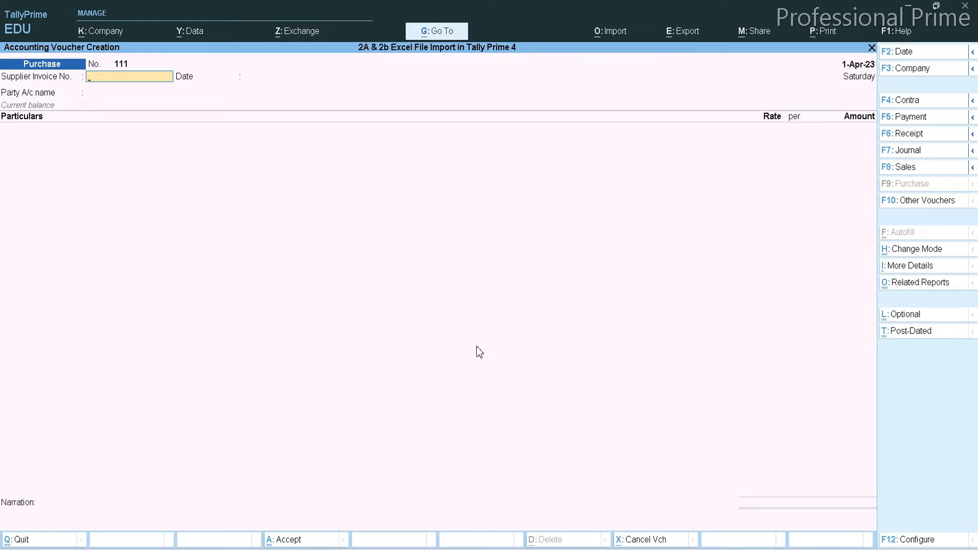
click(917, 249)
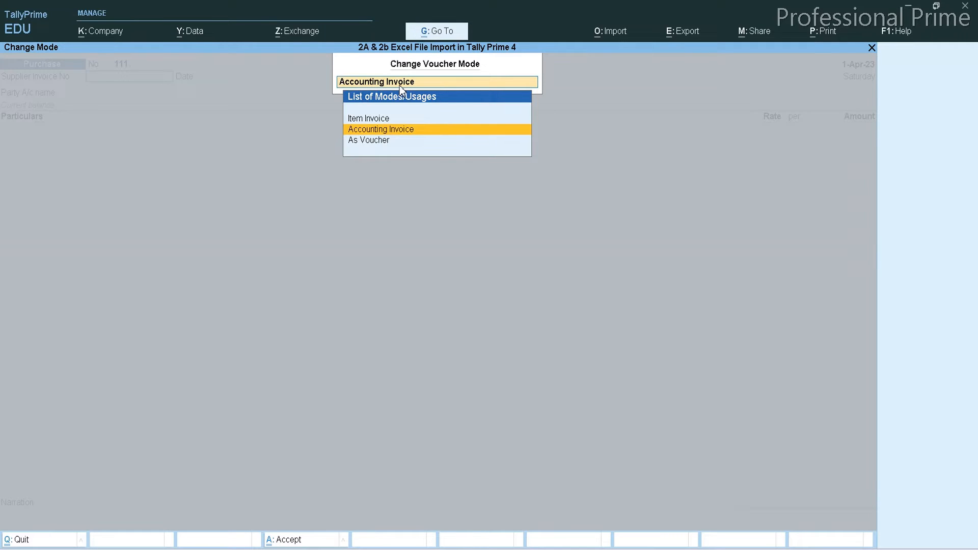
click(659, 549)
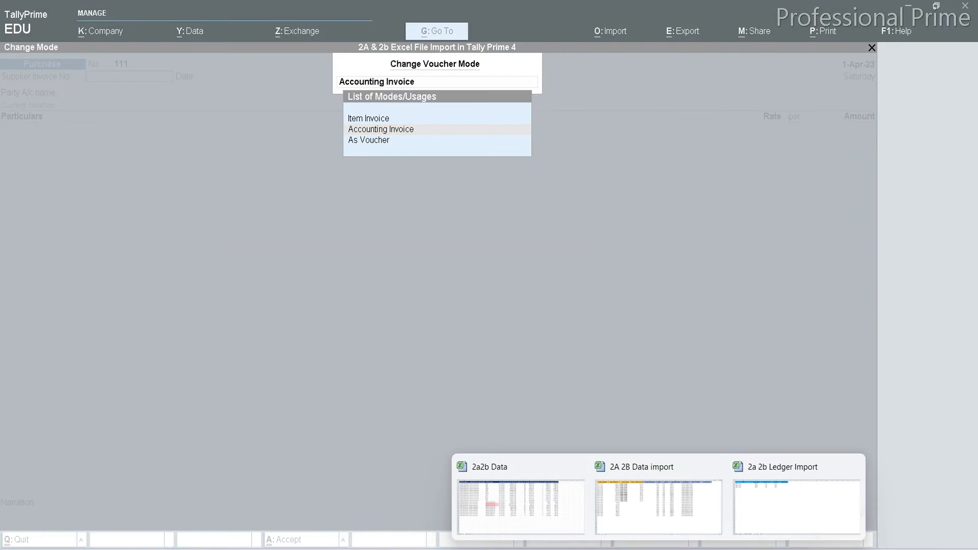
click(669, 533)
key(ctrl+v)
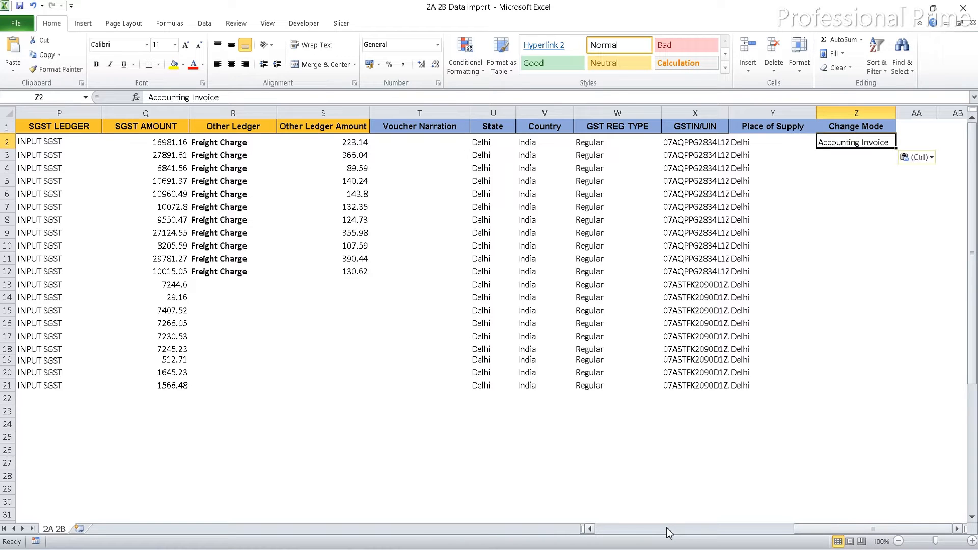
Step: Copy the Change Mode entry in Z2 down to Z3:Z21
key(ctrl+c)
key(Down)
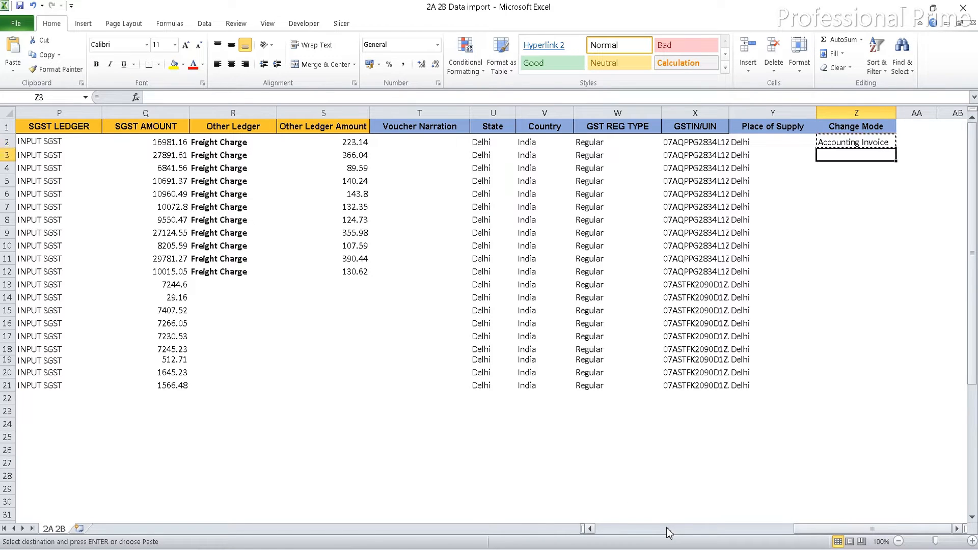
key(shift+Down)
key(shift+Down)
key(shift+Down)
key(shift+Down)
key(shift+Down)
key(shift+Down)
key(shift+Down)
key(shift+Down)
key(shift+Down)
key(shift+Down)
key(shift+Down)
key(shift+Down)
key(shift+Down)
key(shift+Down)
key(shift+Down)
key(shift+Down)
key(shift+Down)
key(shift+Down)
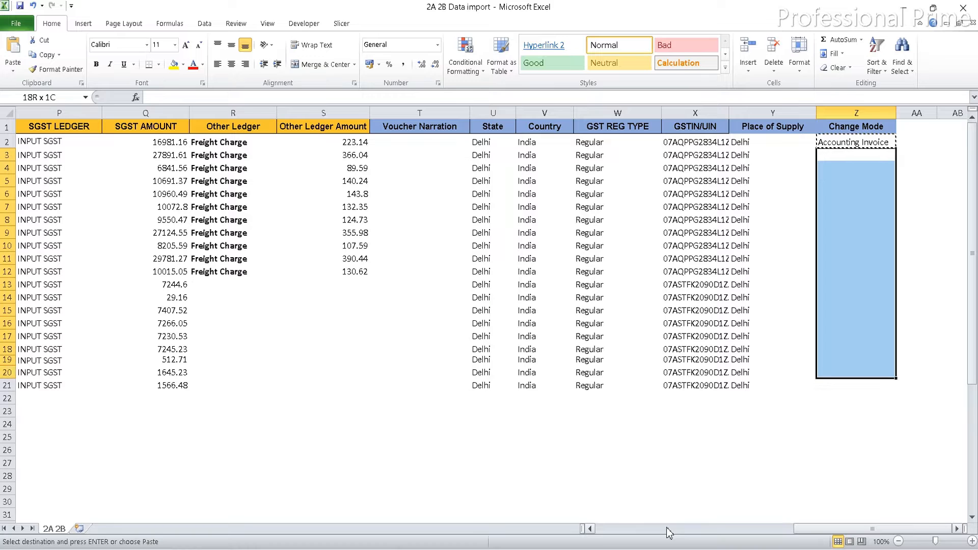
key(Return)
key(Up)
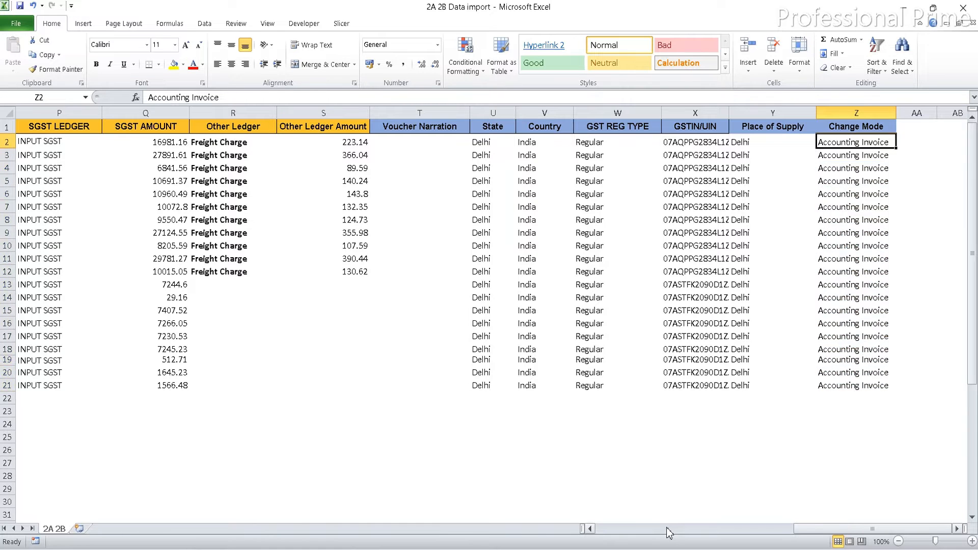
Step: Center the Place of Supply entries in Y2:Y21
key(Left)
key(shift+Down)
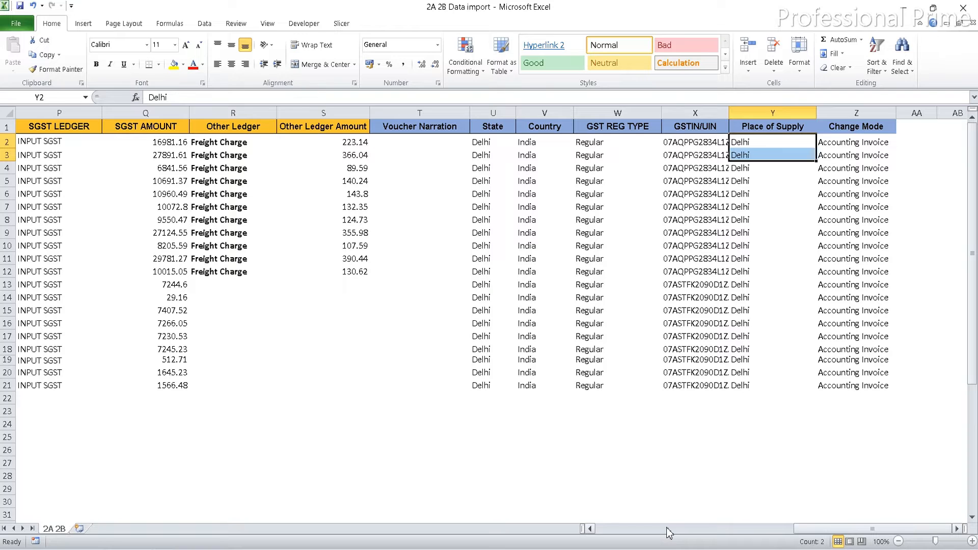
key(ctrl+shift+Down)
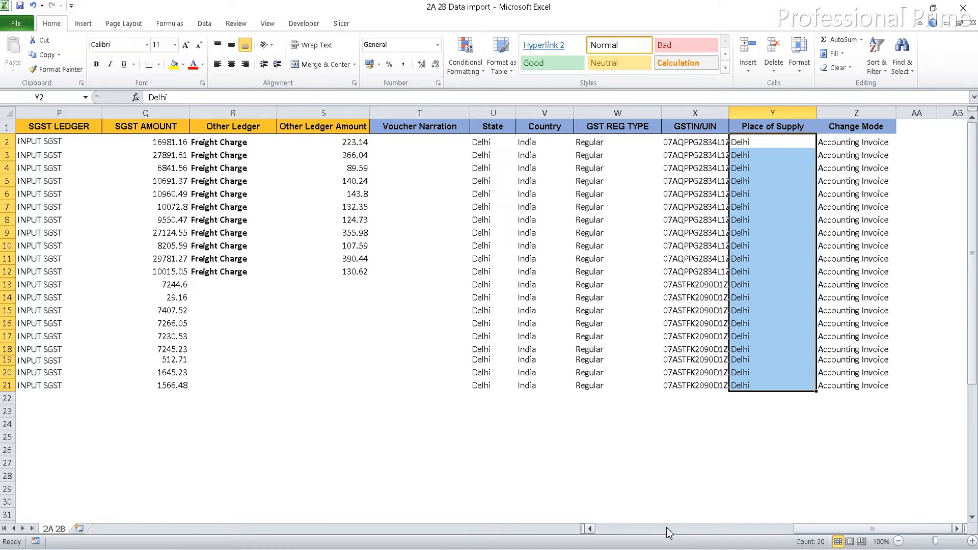
click(232, 64)
Step: Review row 2 back to the voucher and supplier columns and check the Purchase Ledger column for missing entries
key(Left)
key(Left)
key(Left)
key(Left)
key(Left)
key(Left)
key(Left)
key(Left)
key(Left)
key(Left)
key(Left)
key(Left)
key(Left)
key(Left)
key(Left)
key(Left)
key(Left)
key(Left)
key(Left)
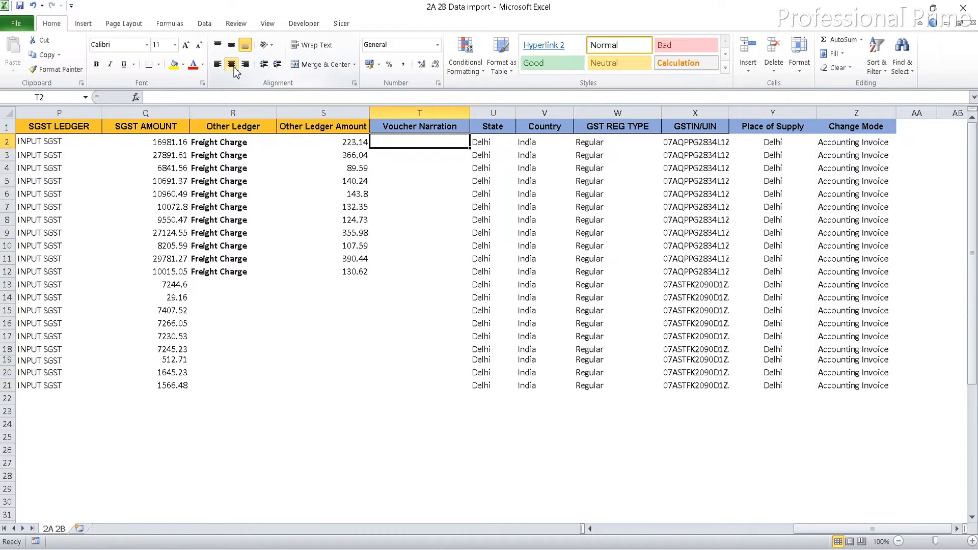
key(Left)
key(Left)
key(Left)
key(Left)
key(Left)
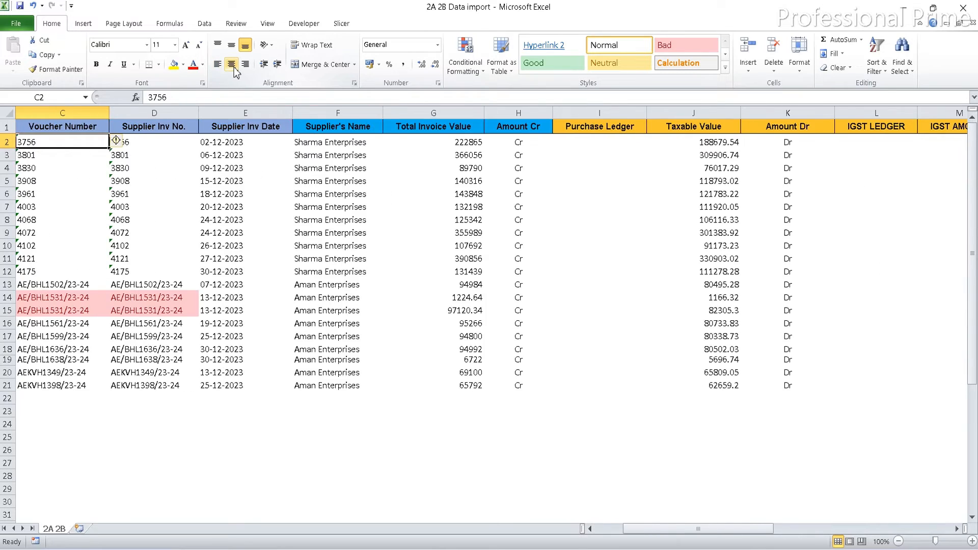
key(Right)
key(Right)
key(Right)
key(Right)
key(Right)
key(Right)
key(Right)
key(Right)
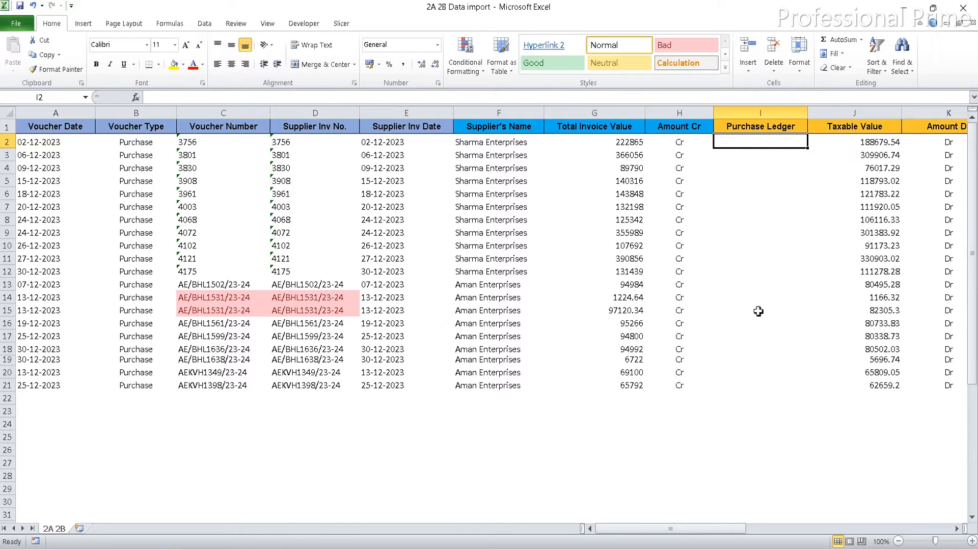
Step: Review the taxable value, IGST, CGST, SGST, freight and party GST detail columns through GSTIN/UIN
key(Right)
key(Right)
key(Right)
key(Right)
key(Right)
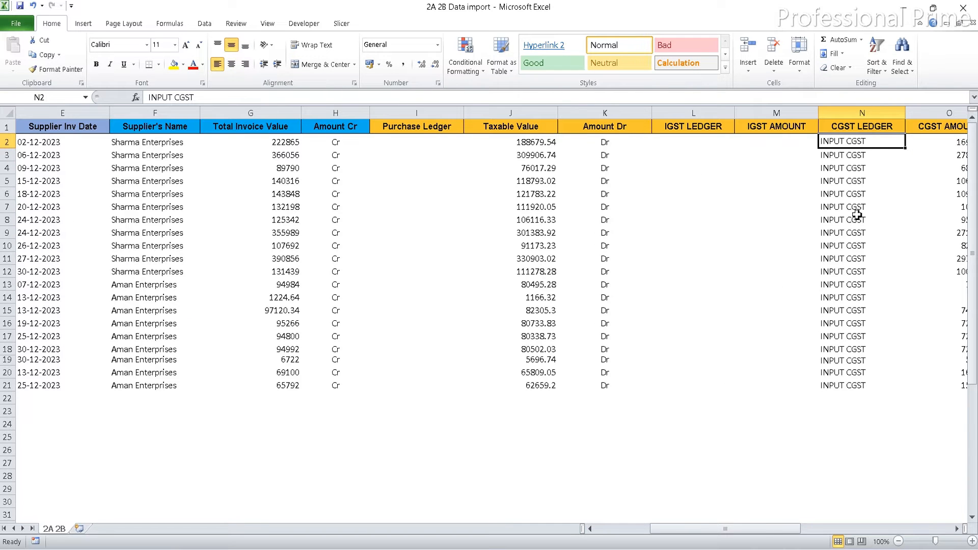
key(Left)
key(Left)
key(Left)
key(Left)
key(Down)
key(Right)
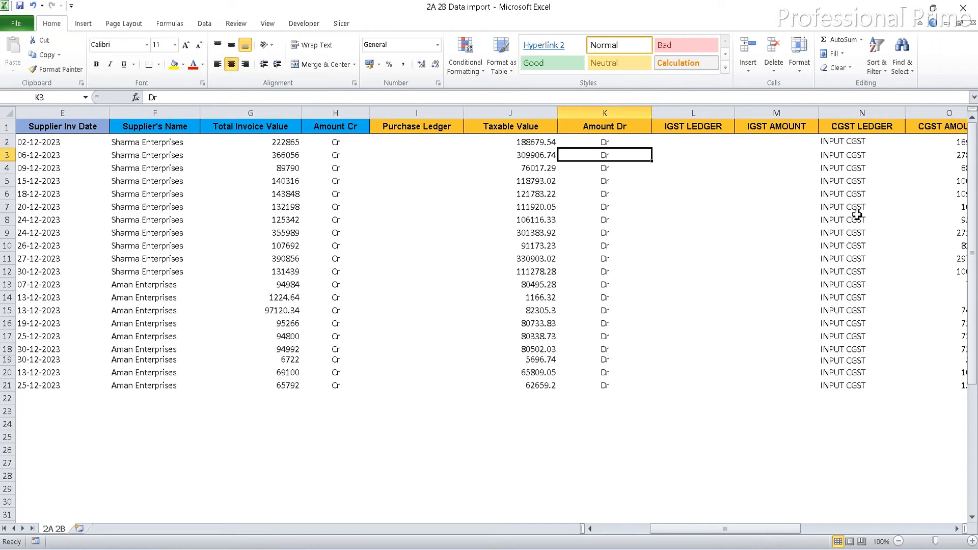
key(Right)
key(Right)
key(Right)
key(Right)
key(Right)
key(Right)
key(Right)
key(Right)
key(Right)
key(Right)
key(Right)
key(Right)
key(Right)
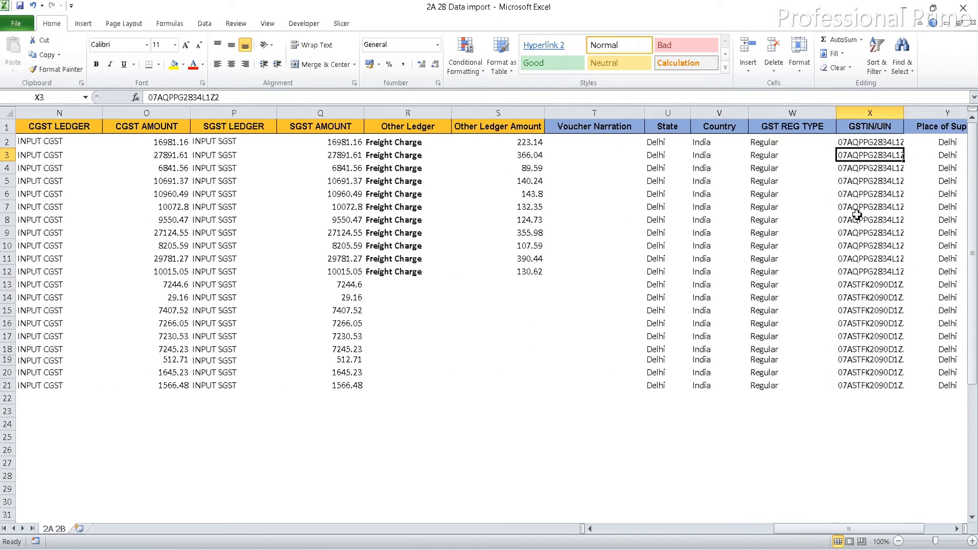
Step: Copy the Rate (%) values in G2:G21 of the 2a2b Data workbook into the 2A 2B Data import sheet starting at AA2
key(Right)
key(Right)
key(Right)
key(Right)
key(Left)
key(Up)
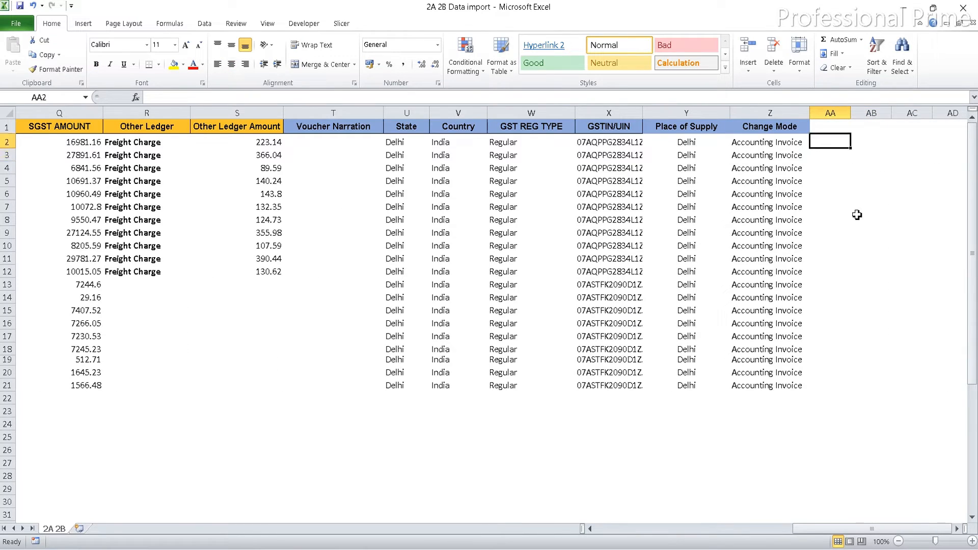
mouse_move(691, 545)
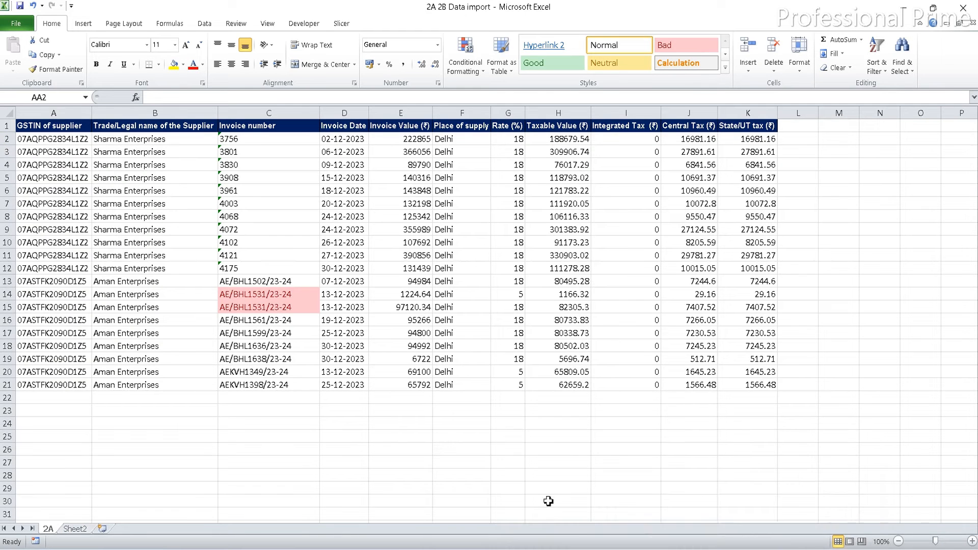
click(543, 504)
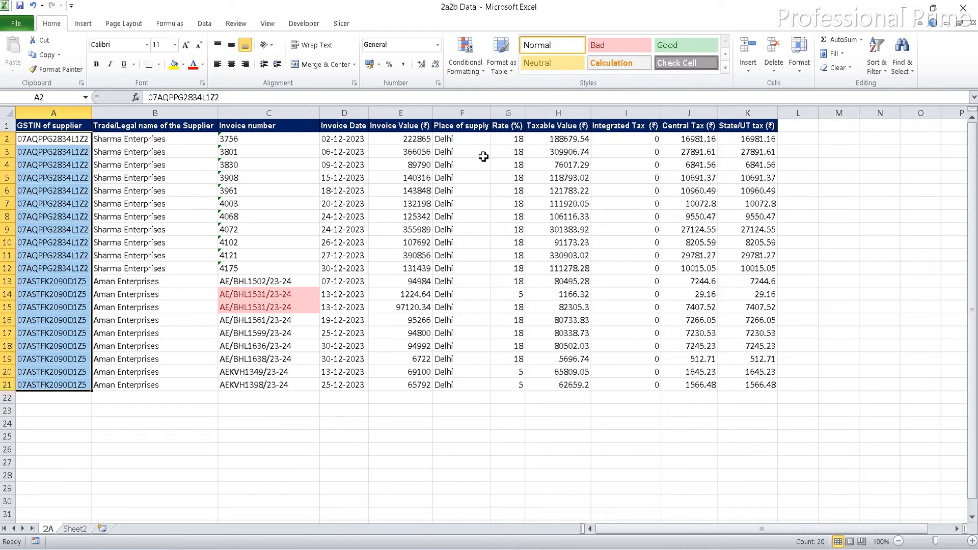
click(507, 141)
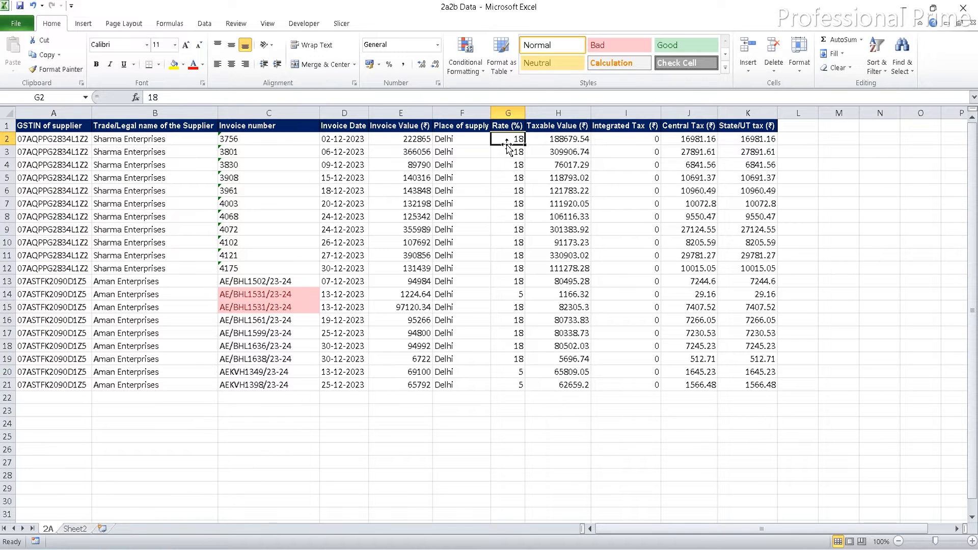
key(ctrl+shift+Down)
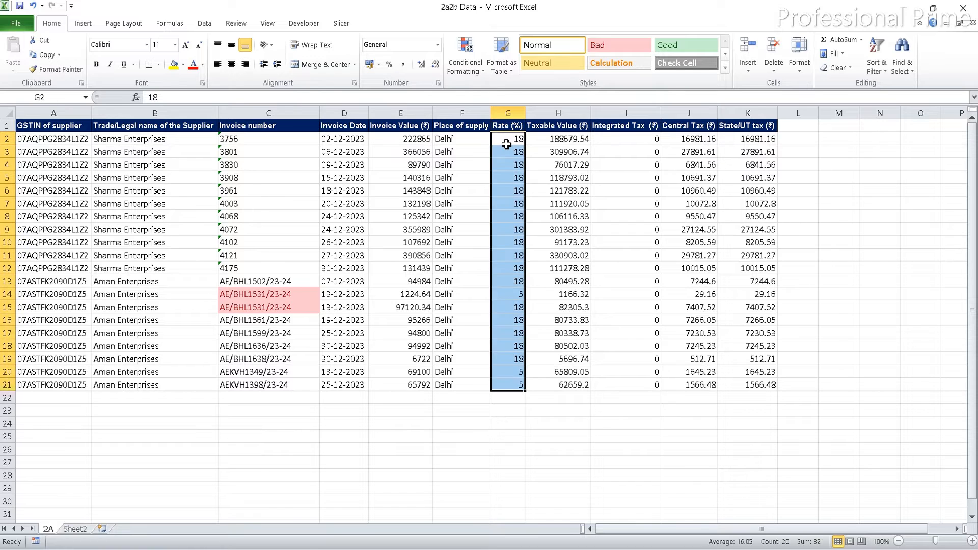
key(ctrl+c)
mouse_move(658, 548)
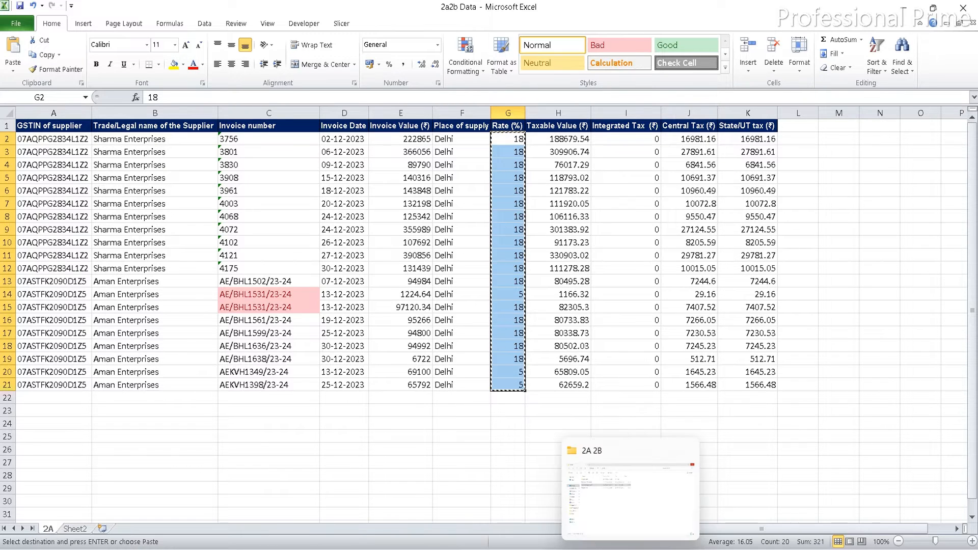
click(675, 506)
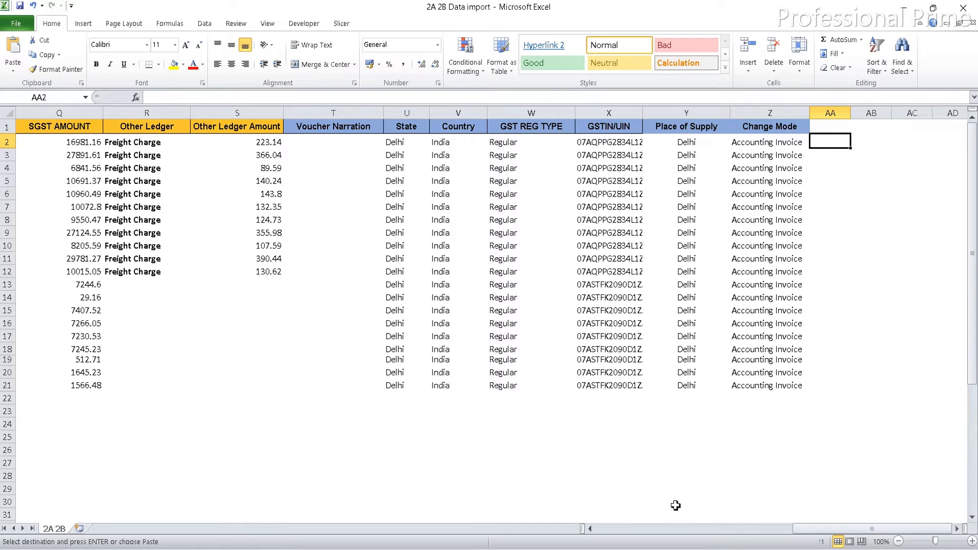
key(ctrl+v)
Step: Check the pasted GST rates down column AA, comparing the 18 and 5 percent invoice rows
key(Up)
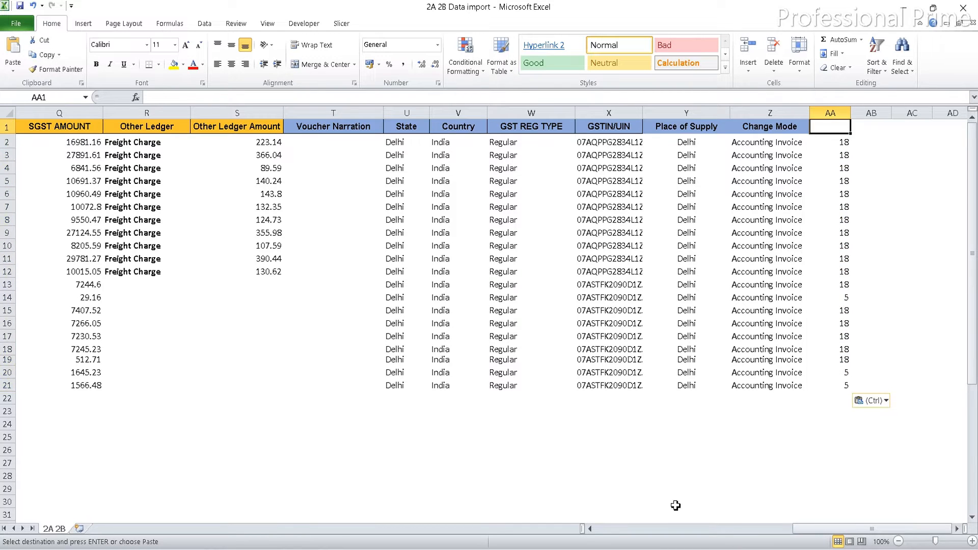
key(Down)
key(Down)
key(Down)
key(Down)
key(Down)
key(Down)
key(Down)
key(Down)
key(Down)
key(Down)
key(Down)
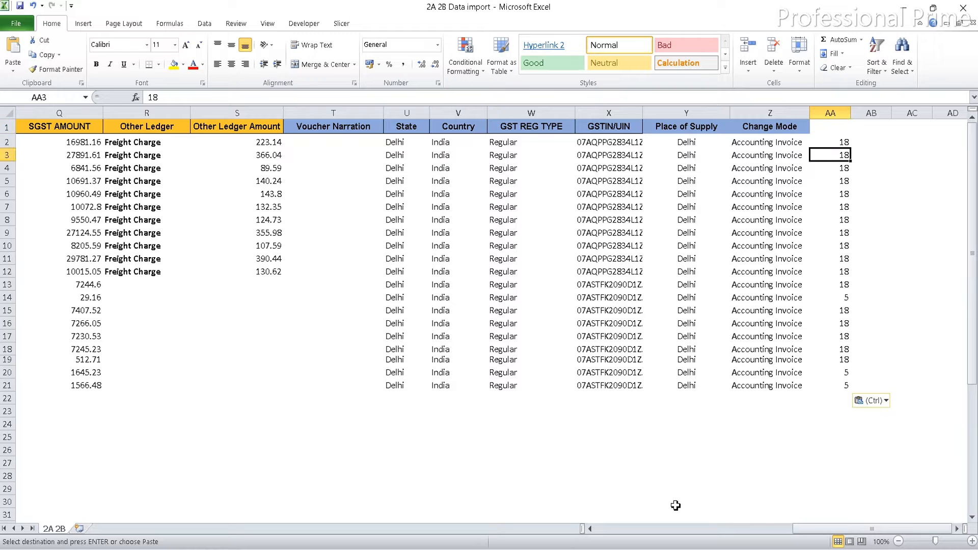
key(Down)
key(Down)
key(Down)
key(Down)
key(Down)
key(Down)
key(Down)
key(Down)
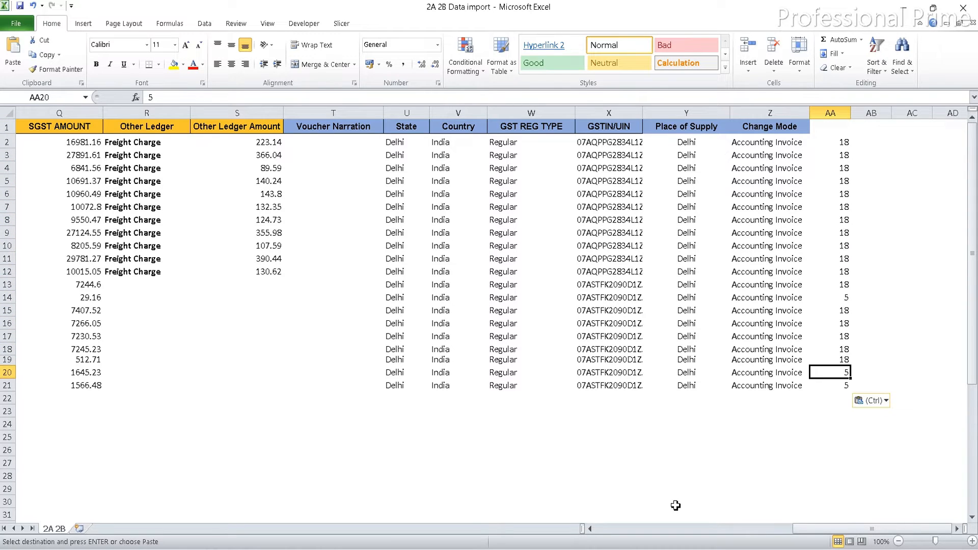
key(Up)
key(Up)
key(Up)
key(Up)
key(Up)
key(Up)
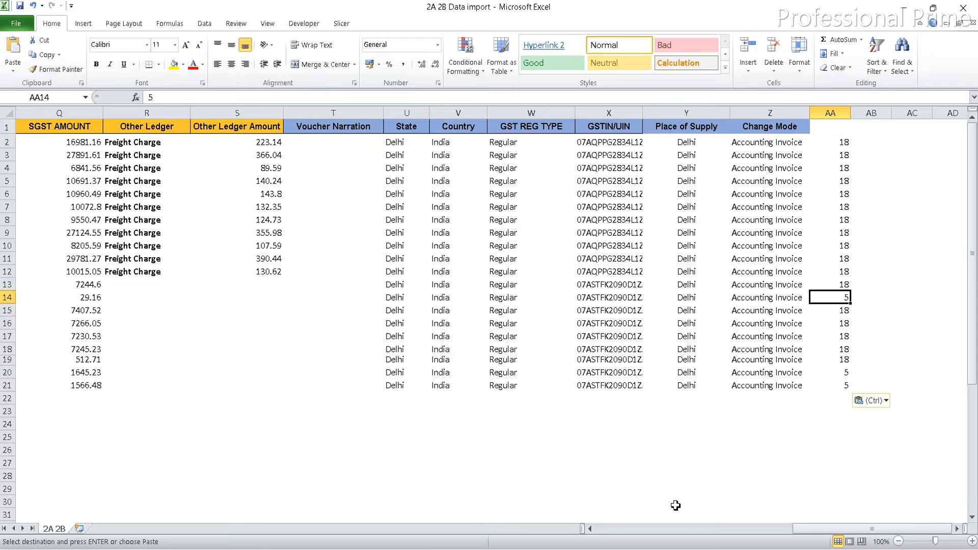
Step: Enter the placeholder header d in AA1 above the pasted rates
key(Left)
key(Up)
key(Up)
key(Up)
key(Up)
key(Up)
key(Up)
key(Up)
key(Up)
key(Up)
key(Up)
key(Up)
key(Up)
key(Up)
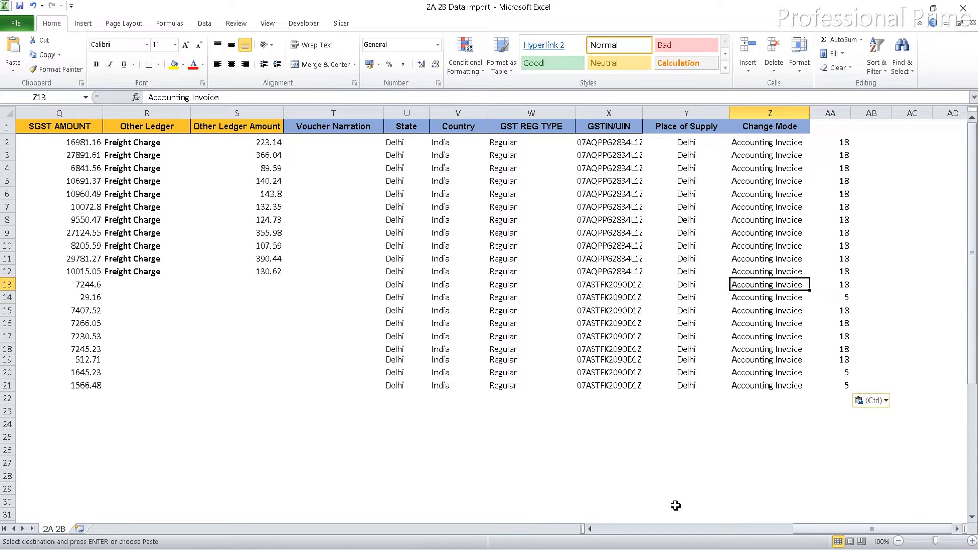
key(Right)
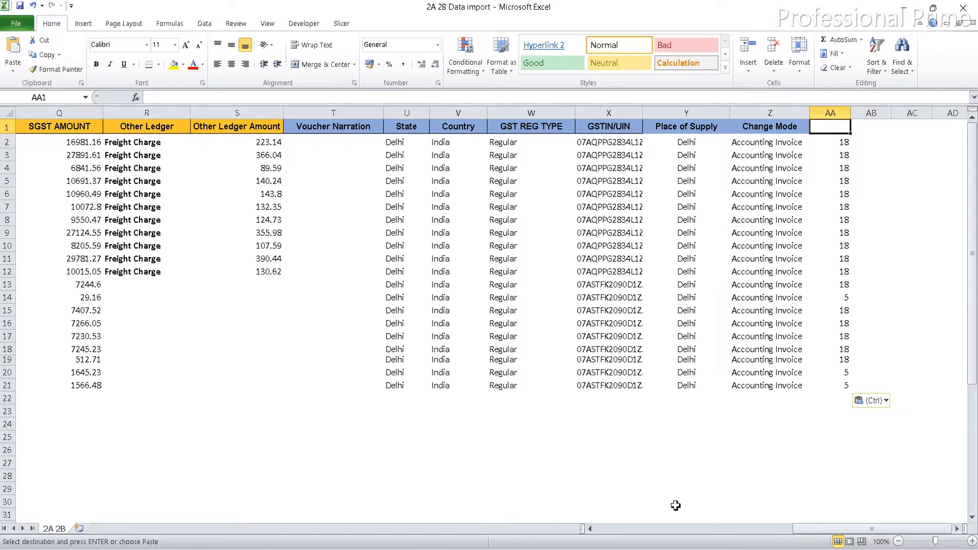
text(d)
key(Return)
key(Up)
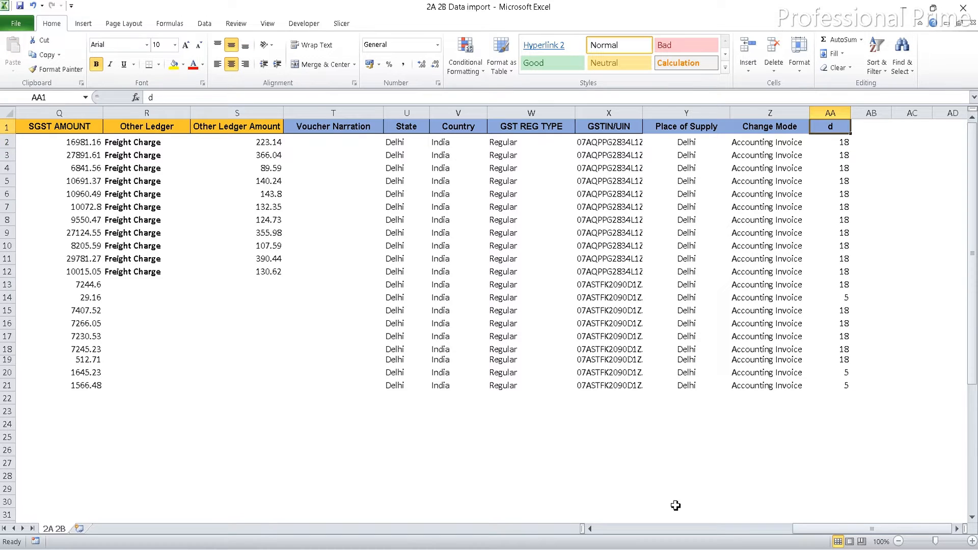
Step: Add filters to the whole header row from Voucher Date in A1 to the d column in AA1
key(Left)
key(Left)
key(Left)
key(Left)
key(Left)
key(Left)
key(Left)
key(Left)
key(Left)
key(Left)
key(Left)
key(Left)
key(Left)
key(Left)
key(Left)
key(Left)
key(Left)
key(Left)
key(Left)
key(Left)
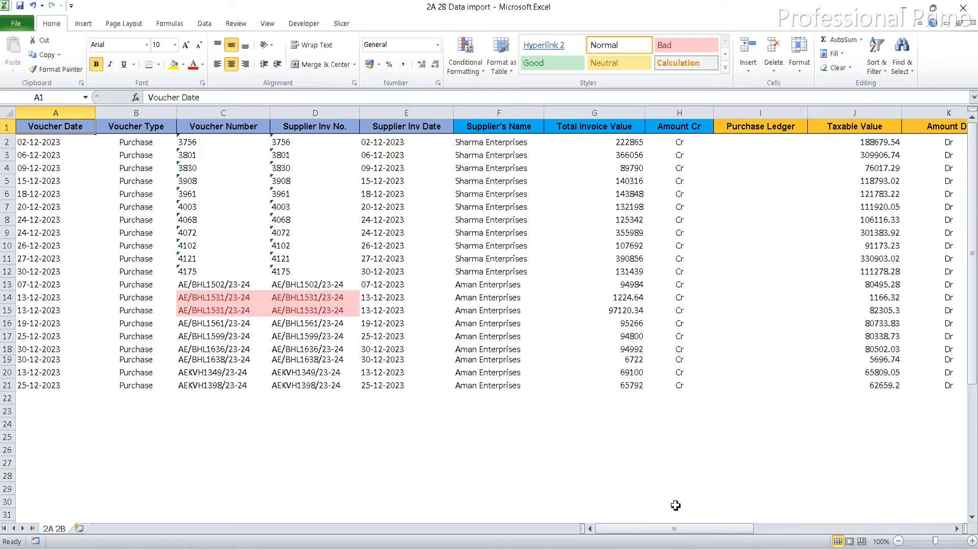
key(ctrl+shift+Right)
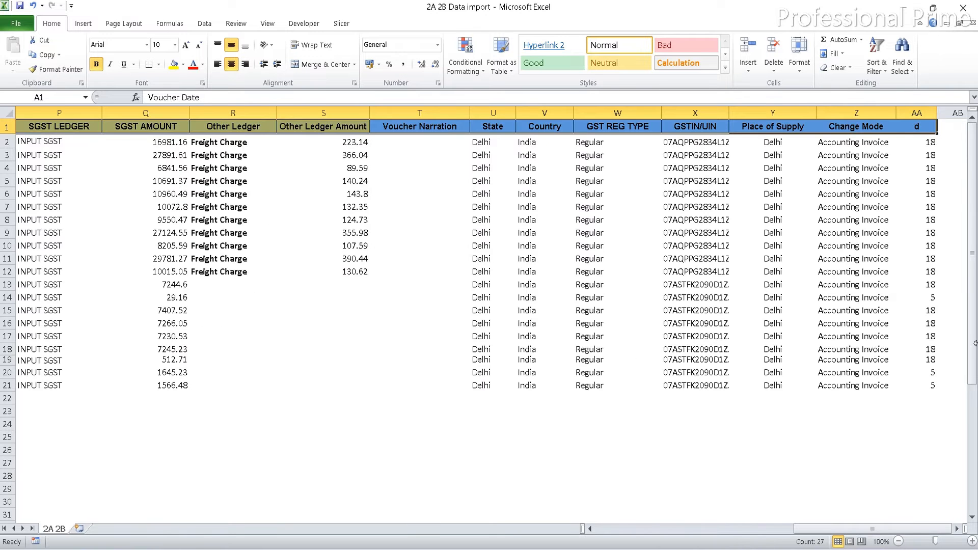
click(879, 63)
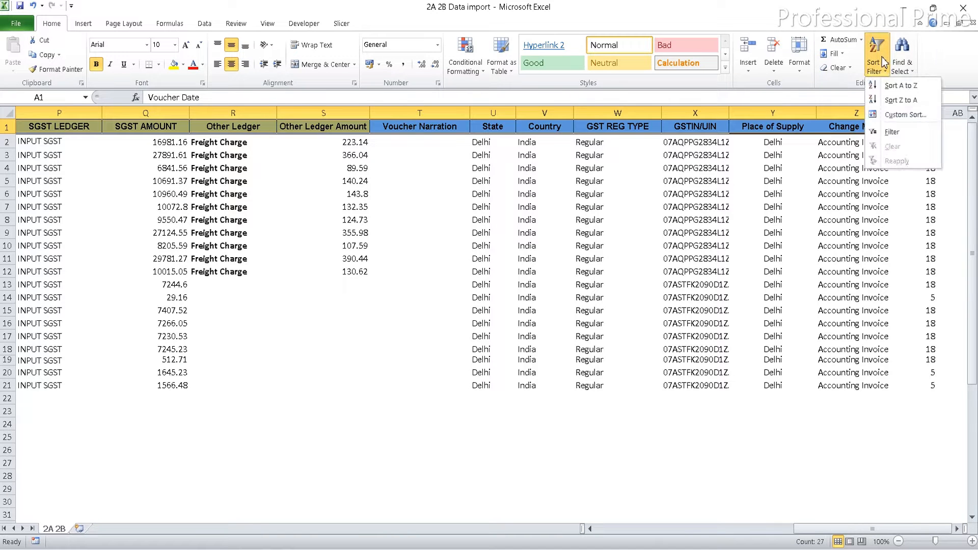
click(884, 131)
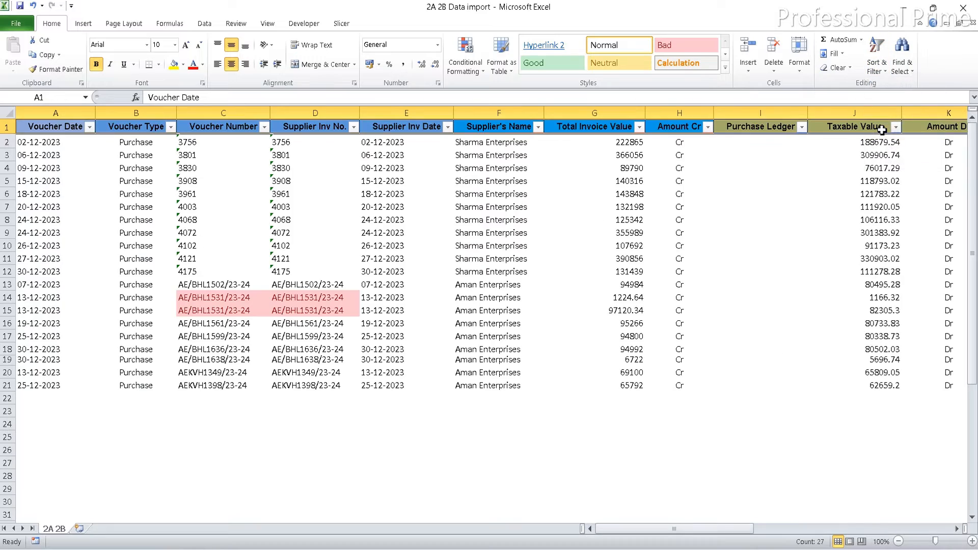
Step: Go along the filtered header row toward the rate column headed d
key(Right)
key(Right)
key(Right)
key(Right)
key(Right)
key(Right)
key(Right)
key(Right)
key(Right)
key(Right)
key(Right)
key(Right)
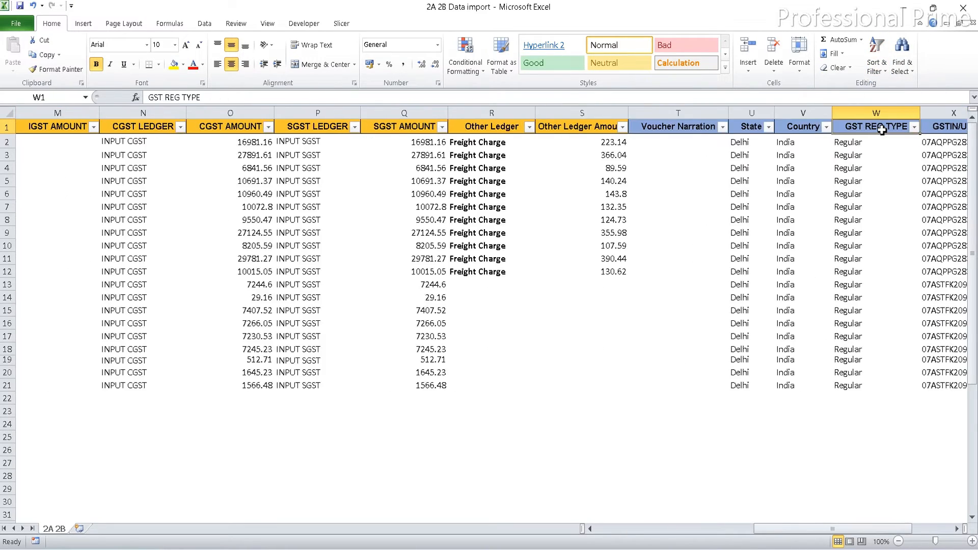
Step: Filter column AA, headed "d", to show only the rows with the value 5
text(d)
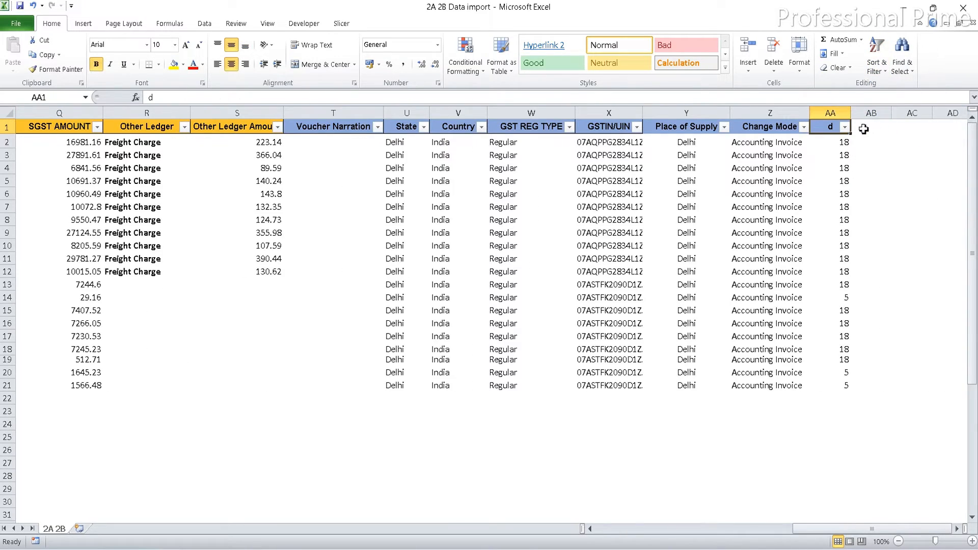
click(845, 127)
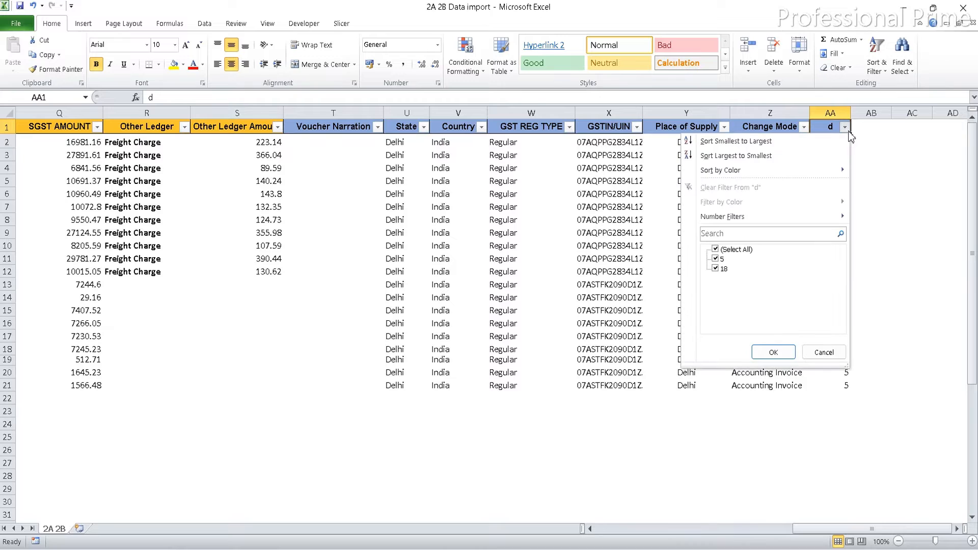
click(716, 268)
click(760, 353)
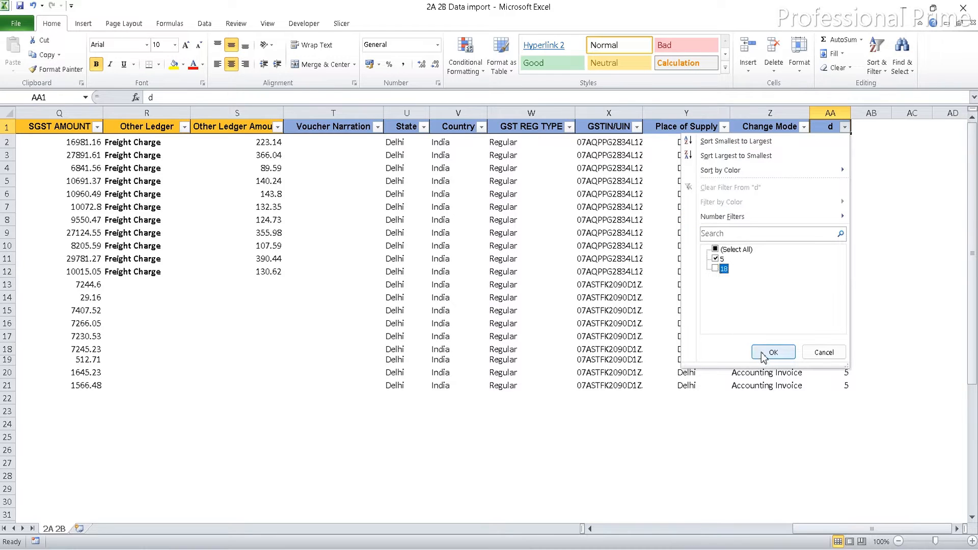
Step: Select the first filtered Purchase Ledger cell and copy GOODS LOCAL PUR @ 5% from the TAXABLE LEDGER sheet of the 2a 2b Ledger Import workbook
key(Left)
key(Left)
key(Left)
key(Left)
key(Left)
key(Left)
key(Left)
key(Left)
key(Left)
key(Left)
key(Left)
key(Left)
key(Left)
key(Left)
key(Left)
key(Left)
key(Left)
key(Left)
key(Left)
key(Left)
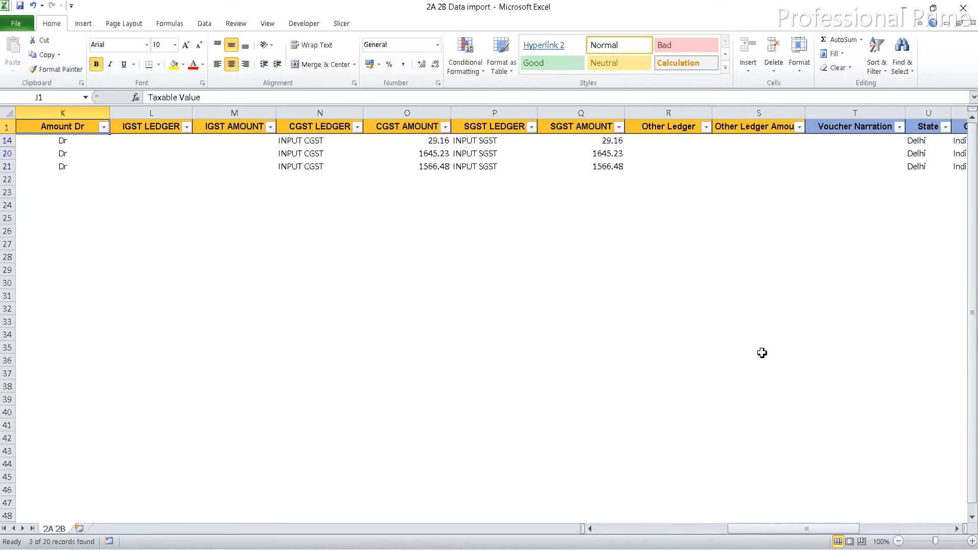
key(Down)
key(Right)
key(Right)
key(Right)
key(Right)
key(Right)
key(Right)
key(Right)
key(Right)
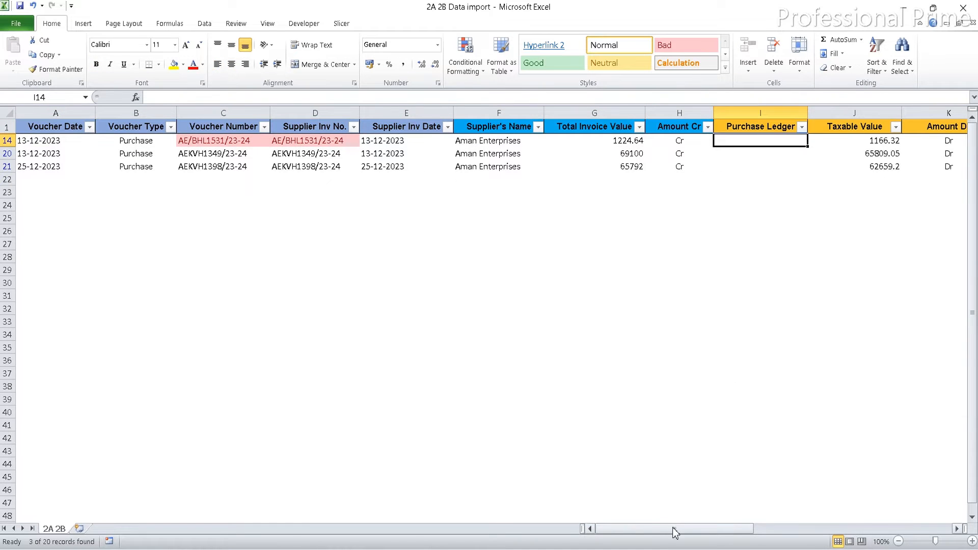
mouse_move(637, 537)
click(799, 489)
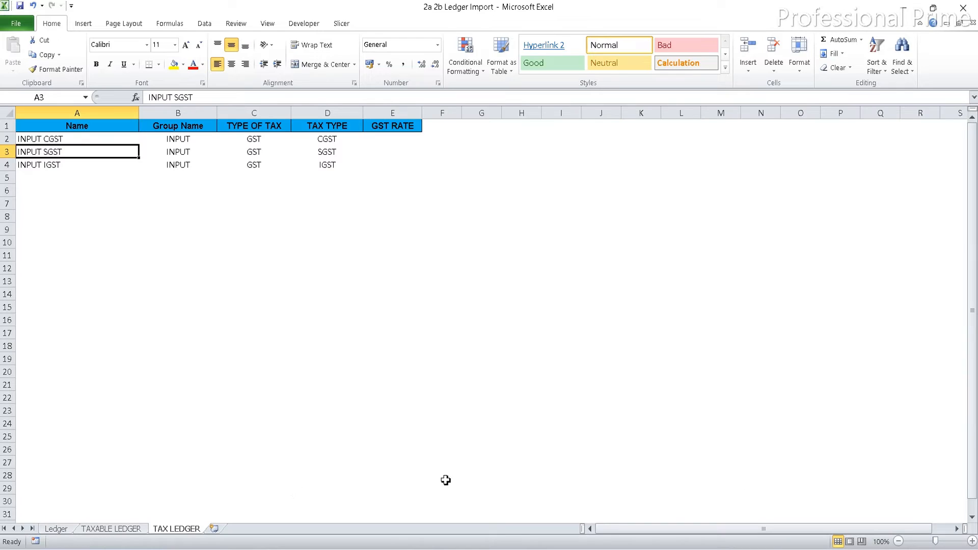
click(129, 528)
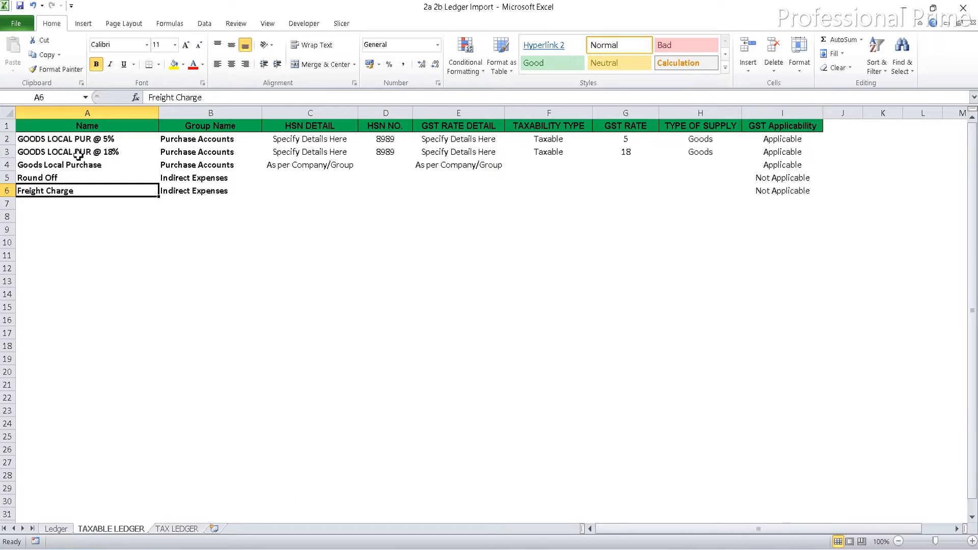
click(76, 139)
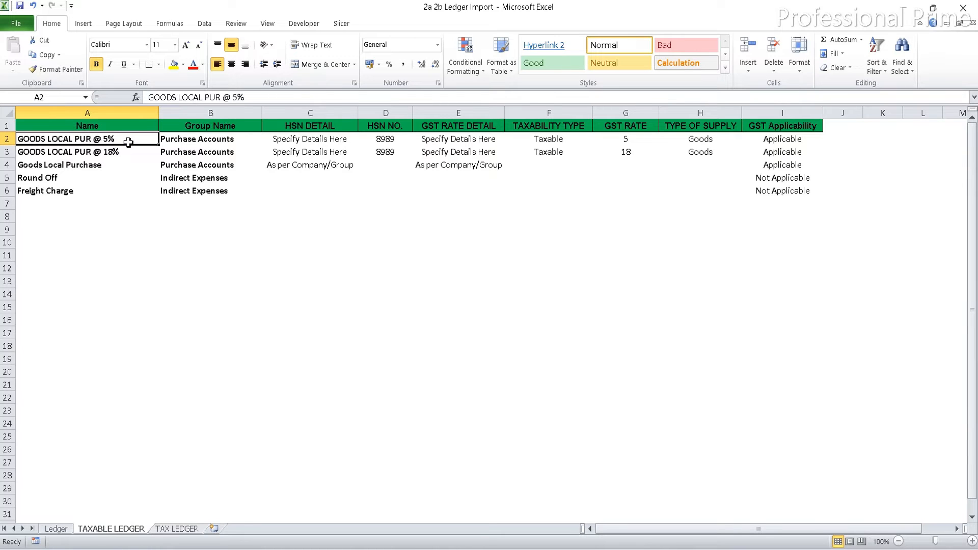
key(ctrl+c)
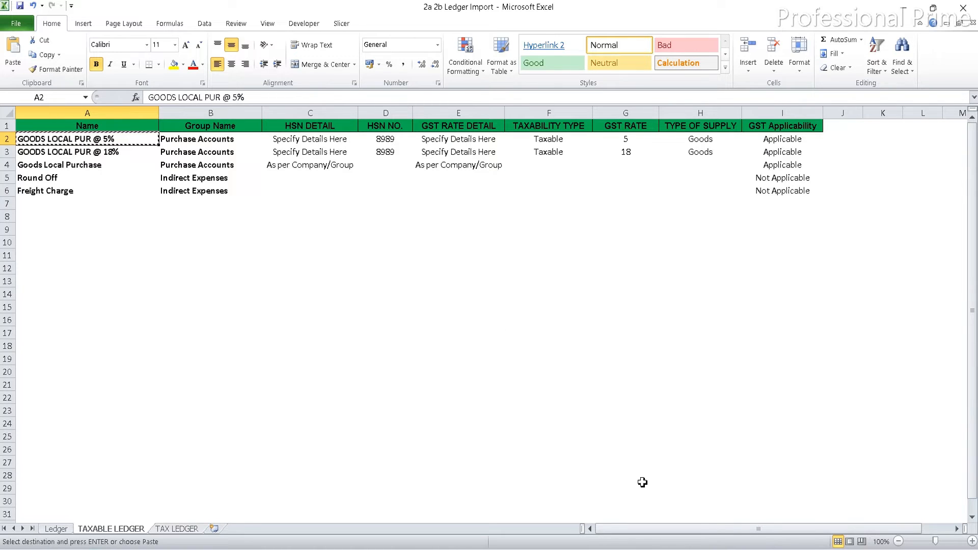
Step: Fill the Purchase Ledger cells of filtered rows 14, 20 and 21 in 2A 2B Data import with the copied GOODS LOCAL PUR @ 5%
mouse_move(652, 535)
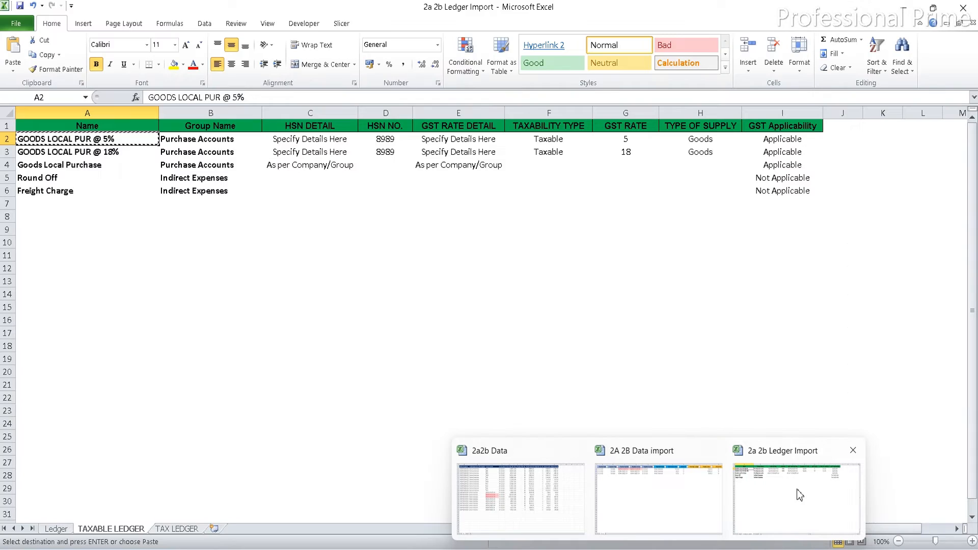
click(673, 489)
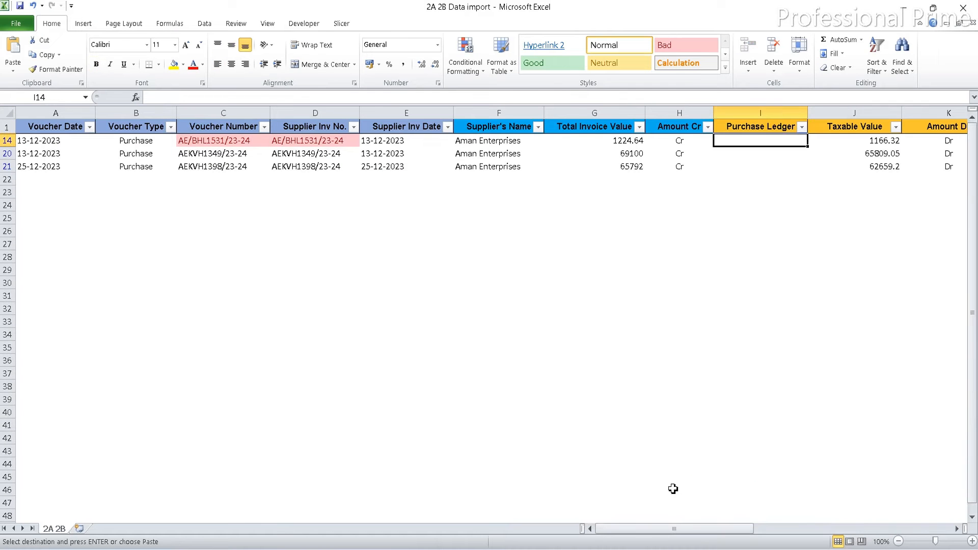
key(ctrl+v)
key(ctrl+c)
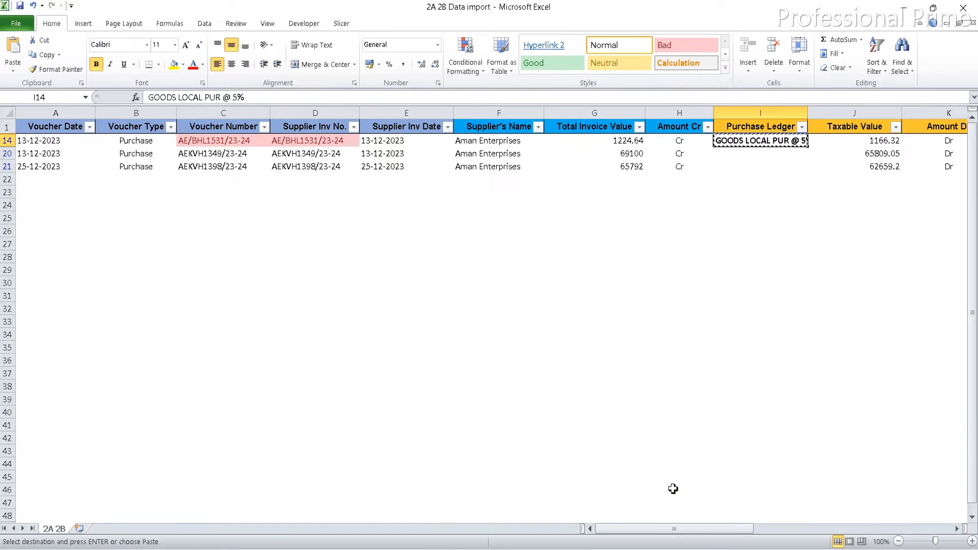
key(Down)
key(shift+Down)
key(Return)
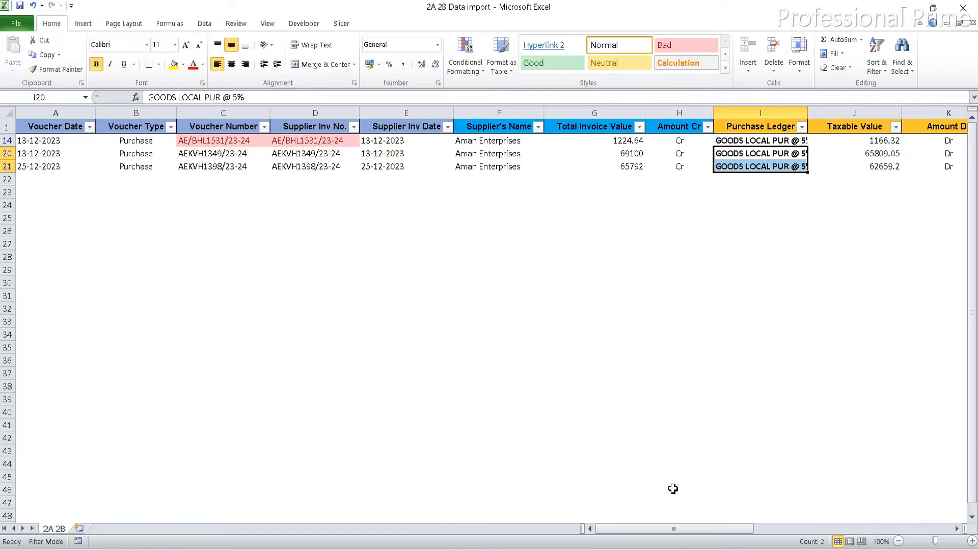
Step: Change the filter on column "d" to show only the rows with the value 18
key(Up)
key(Right)
key(Right)
key(Right)
key(Right)
key(Right)
key(Right)
key(Right)
key(Right)
key(Right)
key(Right)
key(Right)
key(Right)
key(Right)
key(Right)
key(Right)
key(Right)
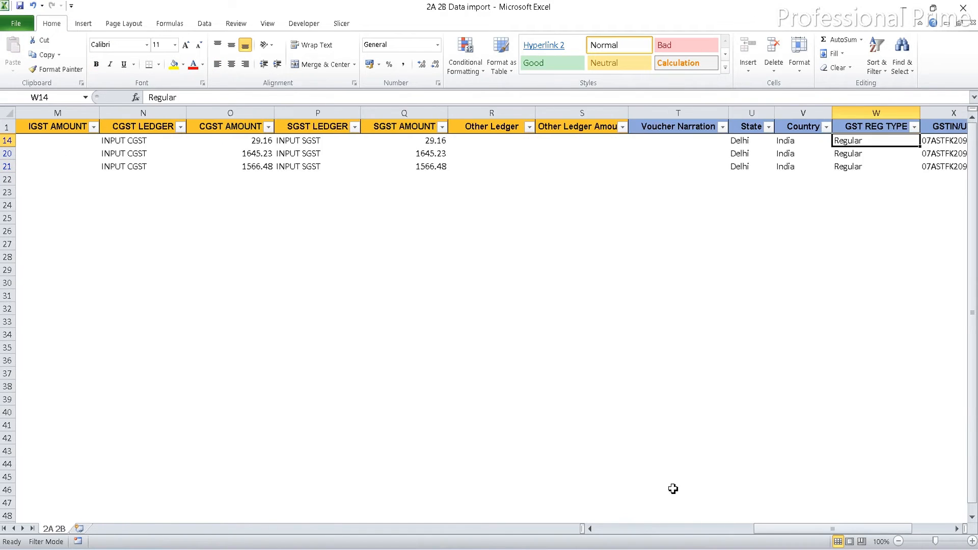
key(Right)
key(Right)
key(Right)
key(Right)
key(Right)
key(Right)
key(Left)
key(Left)
key(Left)
key(Left)
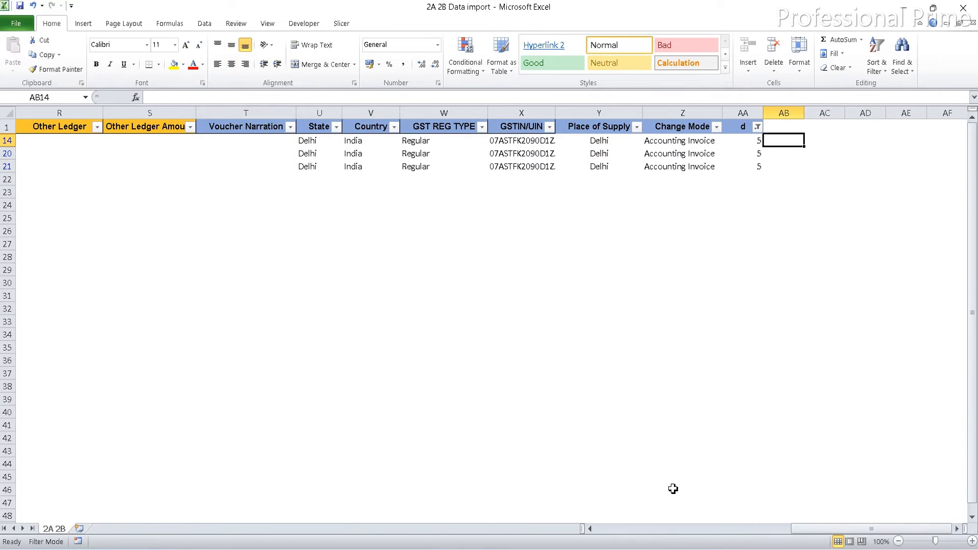
key(Up)
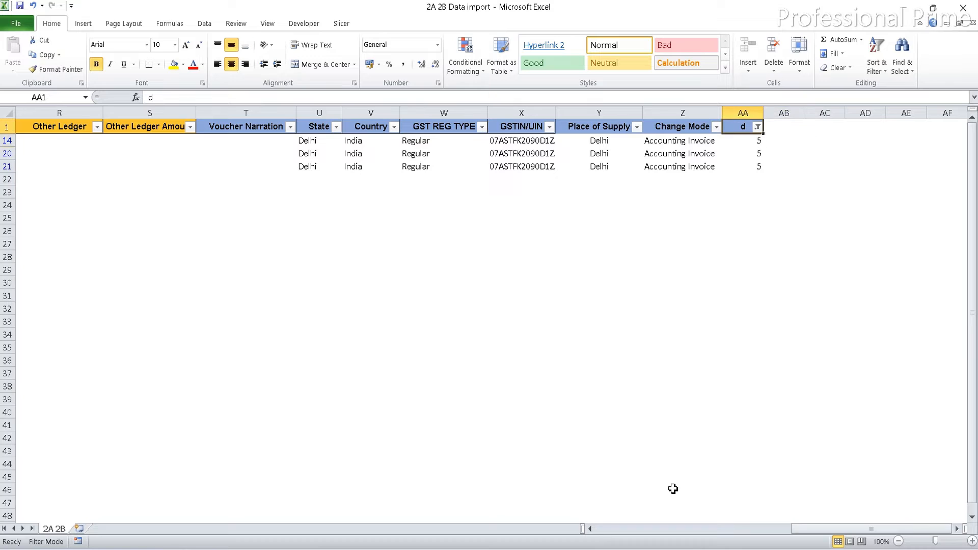
click(758, 129)
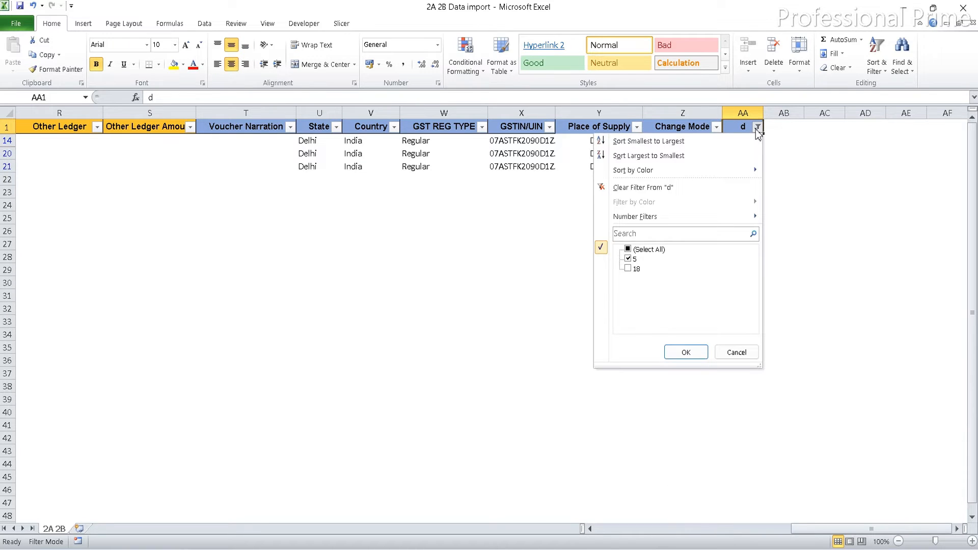
click(634, 261)
click(631, 269)
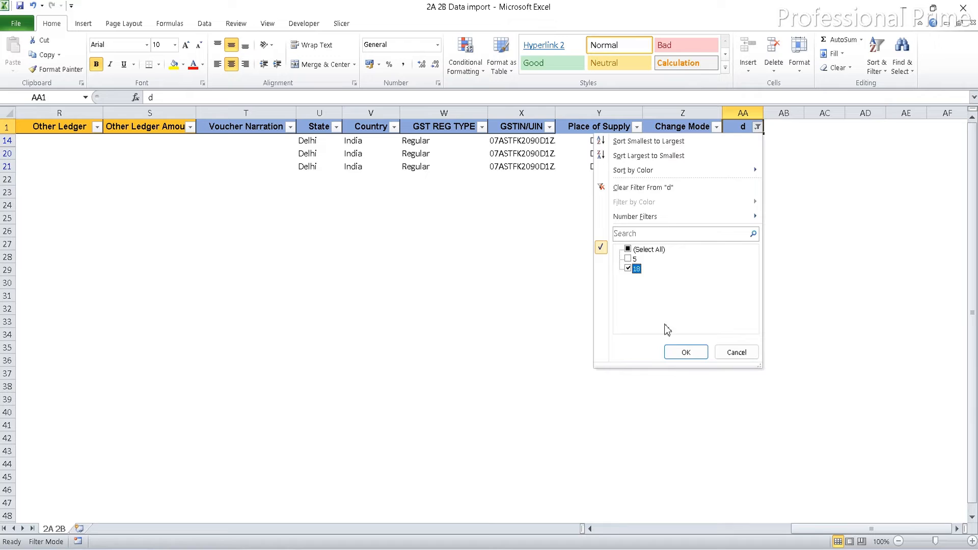
click(676, 352)
Step: Select Purchase Ledger cell I2 and copy GOODS LOCAL PUR @ 18% from the TAXABLE LEDGER sheet of the 2a 2b Ledger Import workbook
key(Left)
key(Left)
key(Left)
key(Left)
key(Left)
key(Left)
key(Left)
key(Left)
key(Left)
key(Left)
key(Left)
key(Left)
key(Left)
key(Left)
key(Left)
key(Left)
key(Left)
key(Left)
key(Left)
key(Left)
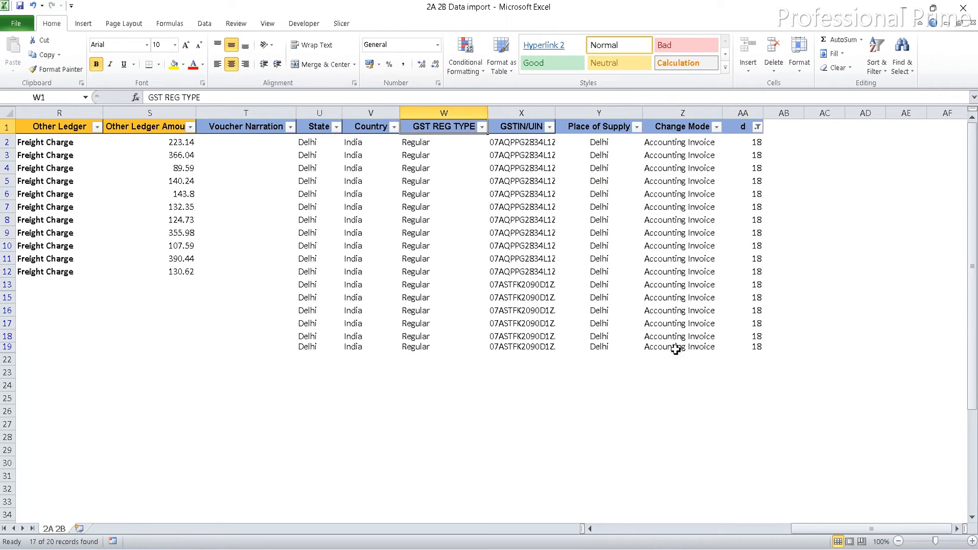
key(Left)
key(Left)
key(Left)
key(Left)
key(Right)
key(Right)
key(Right)
key(Right)
key(Right)
key(Right)
key(Right)
key(Right)
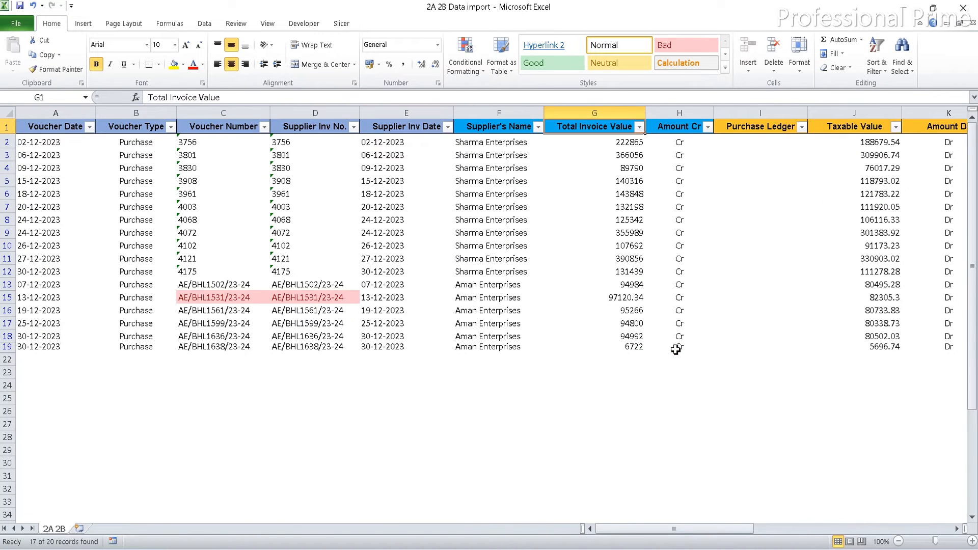
key(Down)
mouse_move(632, 545)
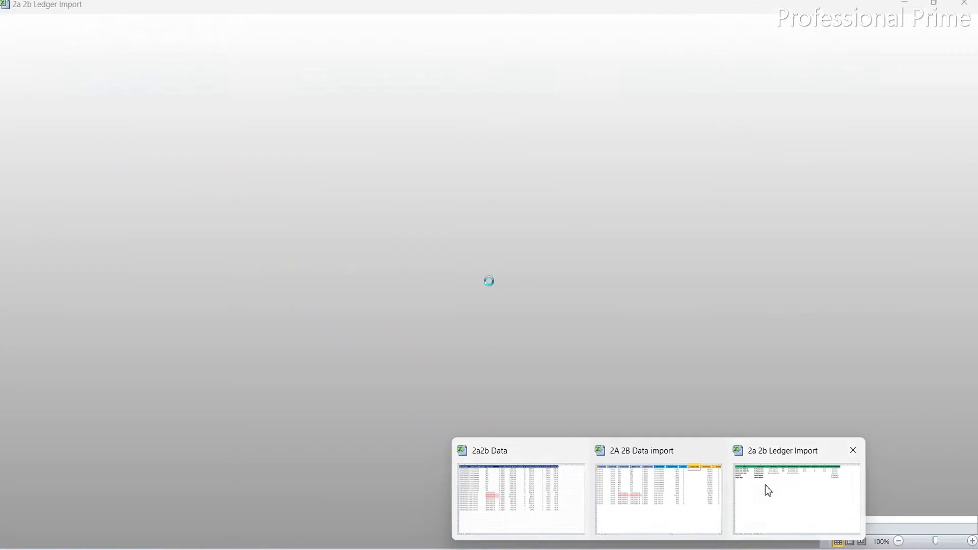
click(765, 485)
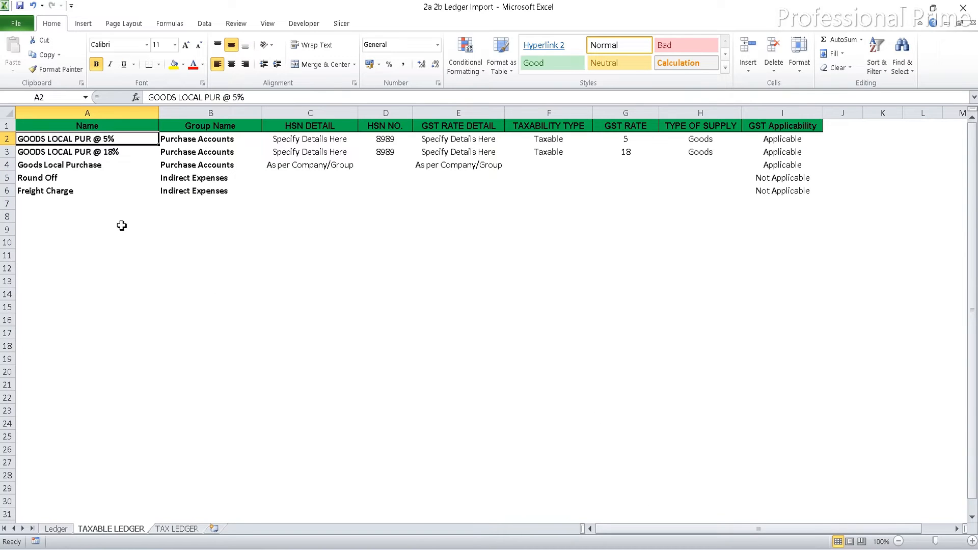
click(82, 155)
key(ctrl+c)
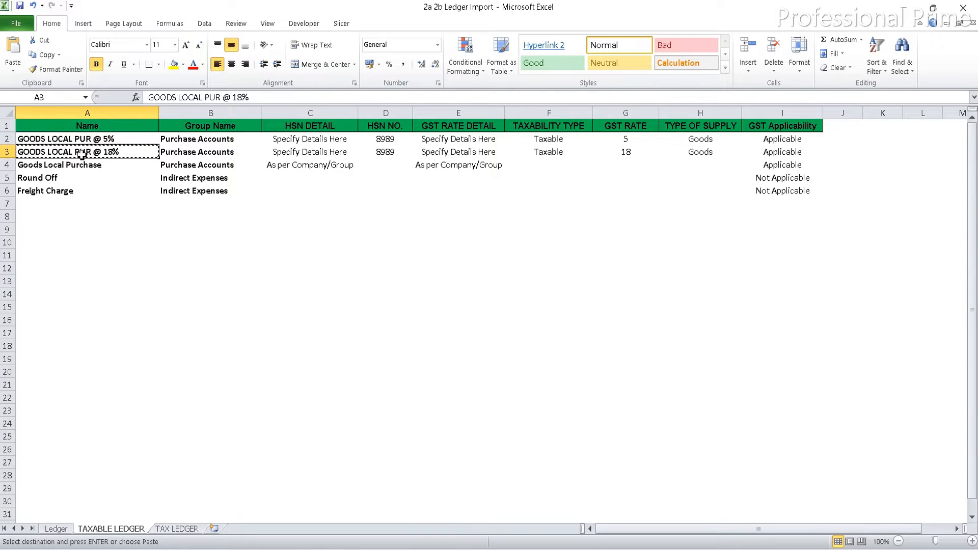
Step: Fill the Purchase Ledger cells of all filtered rows from 2 to 19 in 2A 2B Data import with the copied GOODS LOCAL PUR @ 18%
mouse_move(632, 548)
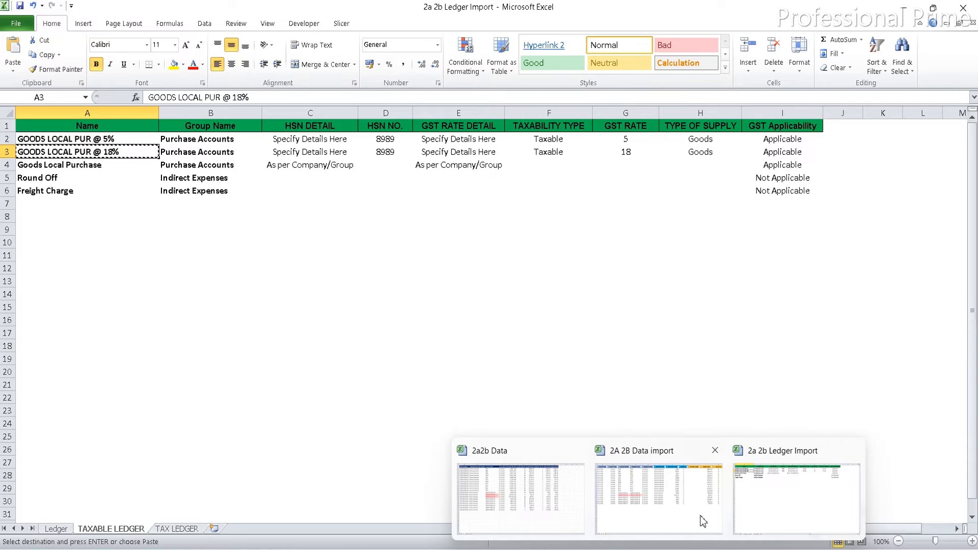
click(659, 498)
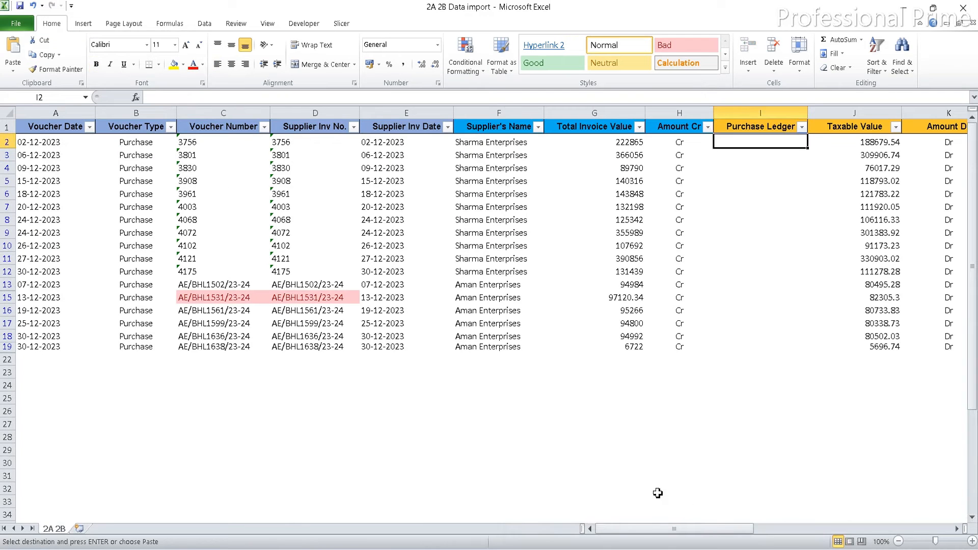
key(ctrl+v)
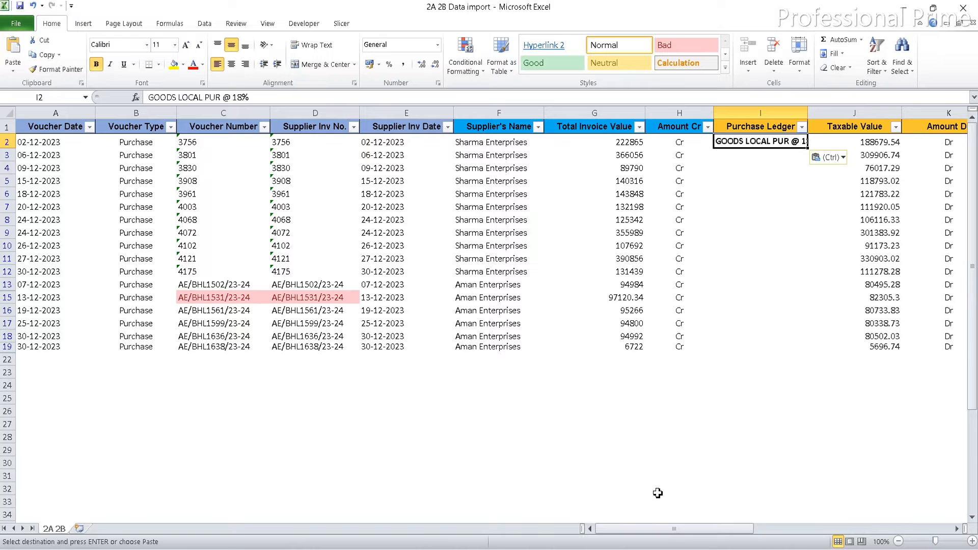
key(ctrl+c)
key(Down)
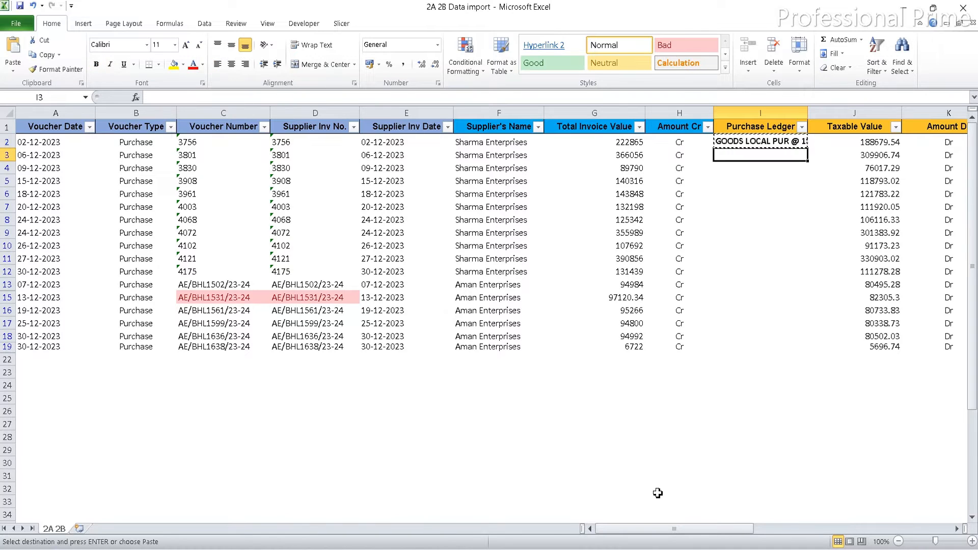
key(shift+Down)
key(shift+Down)
key(shift+Down)
key(shift+Down)
key(shift+Down)
key(shift+Down)
key(shift+Down)
key(shift+Down)
key(shift+Down)
key(shift+Down)
key(shift+Down)
key(shift+Down)
key(shift+Down)
key(shift+Down)
key(shift+Down)
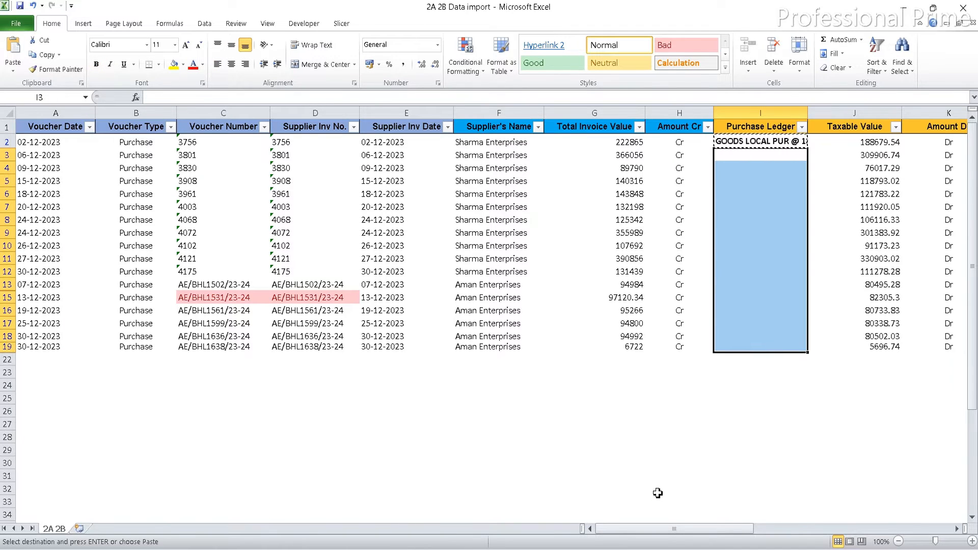
key(Return)
Step: Select the whole header row from Voucher Date onward and turn off the filter
key(Up)
key(Up)
key(Left)
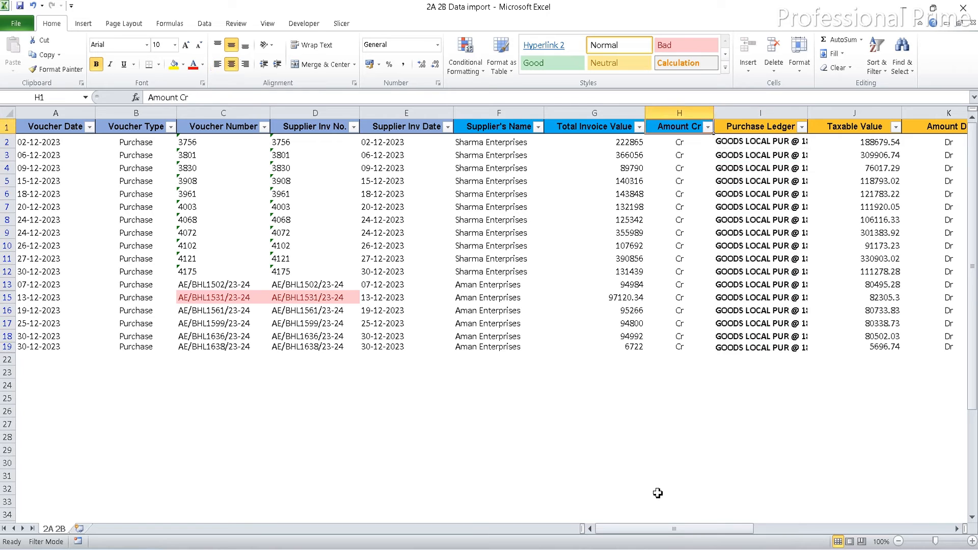
key(Home)
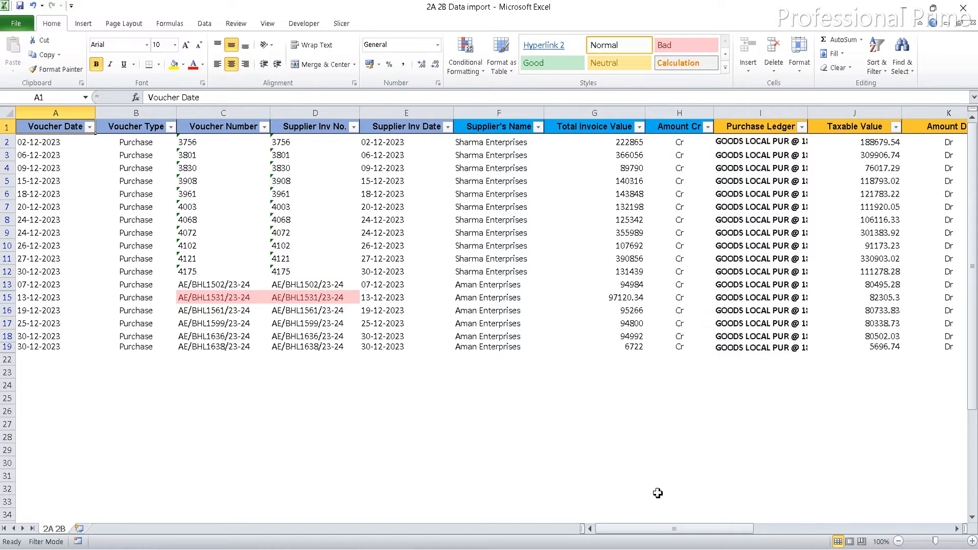
key(ctrl+shift+Right)
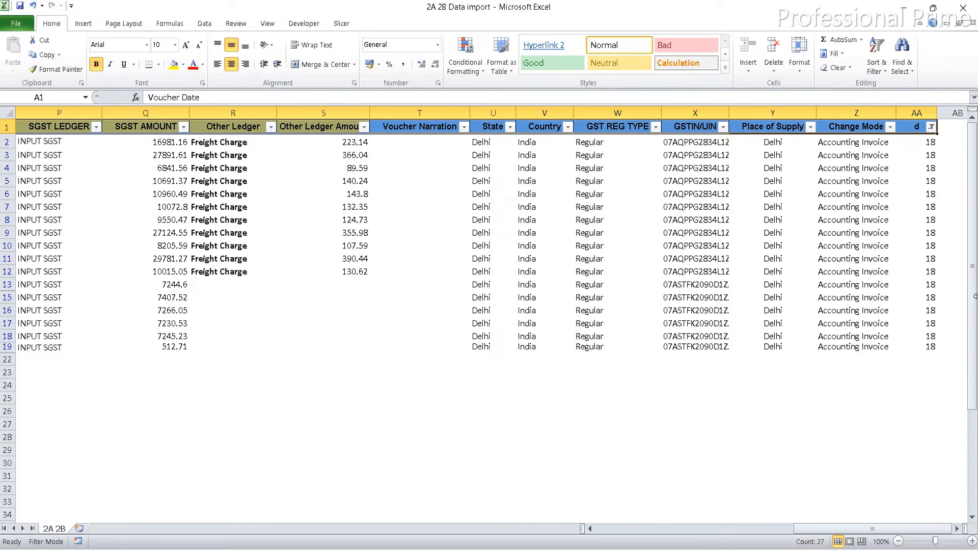
click(877, 64)
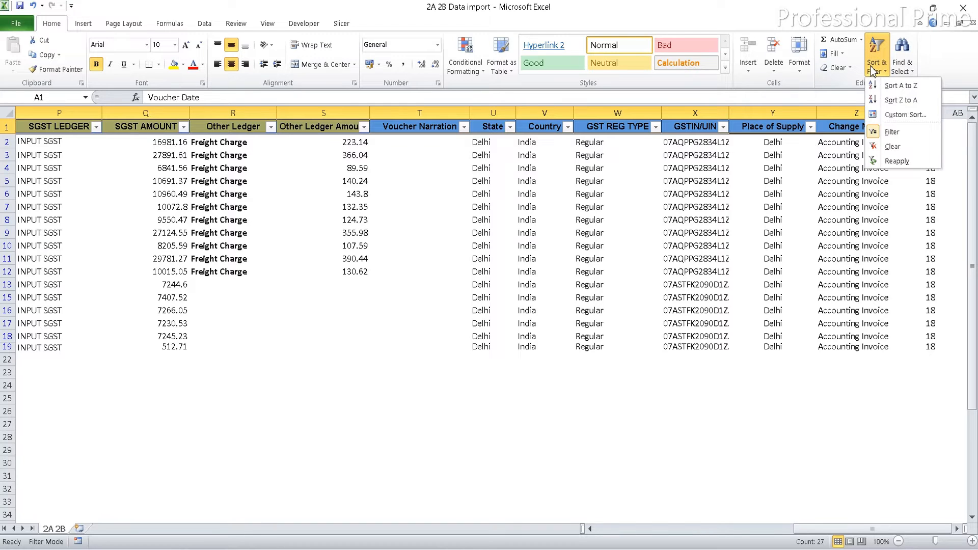
click(873, 133)
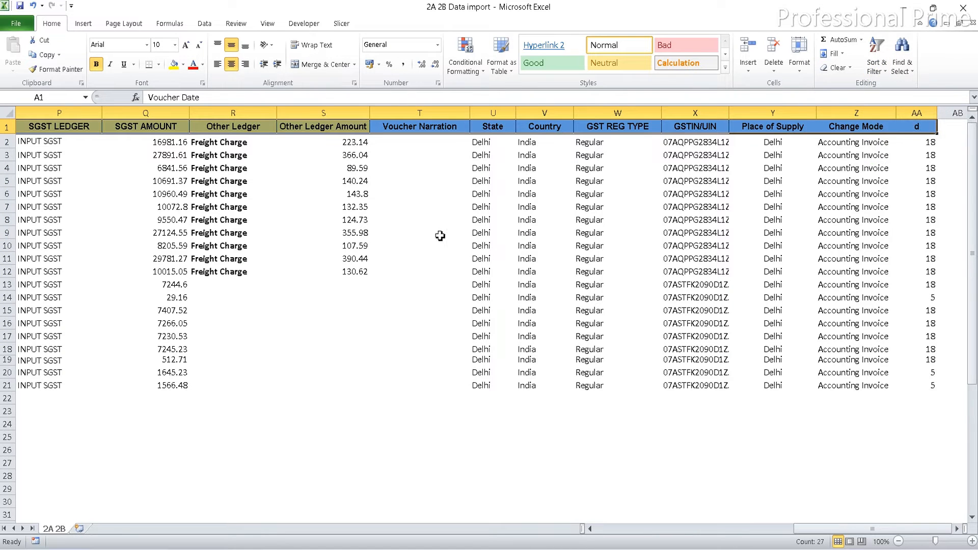
Step: Return to the first Purchase Ledger entry and examine the ledger names filled in for all the vouchers
key(ctrl+Home)
key(Right)
key(Right)
key(Right)
key(Right)
key(Right)
key(Right)
key(Right)
key(Right)
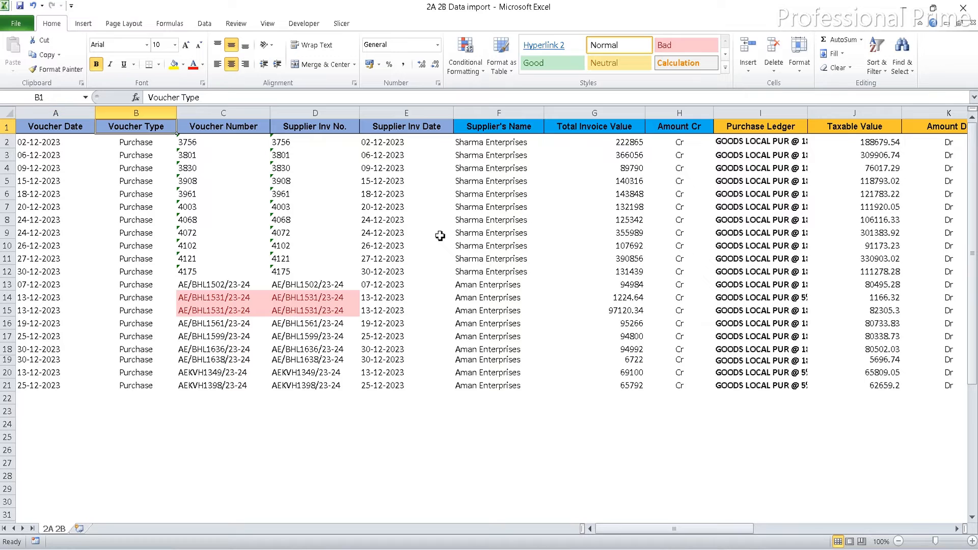
key(Down)
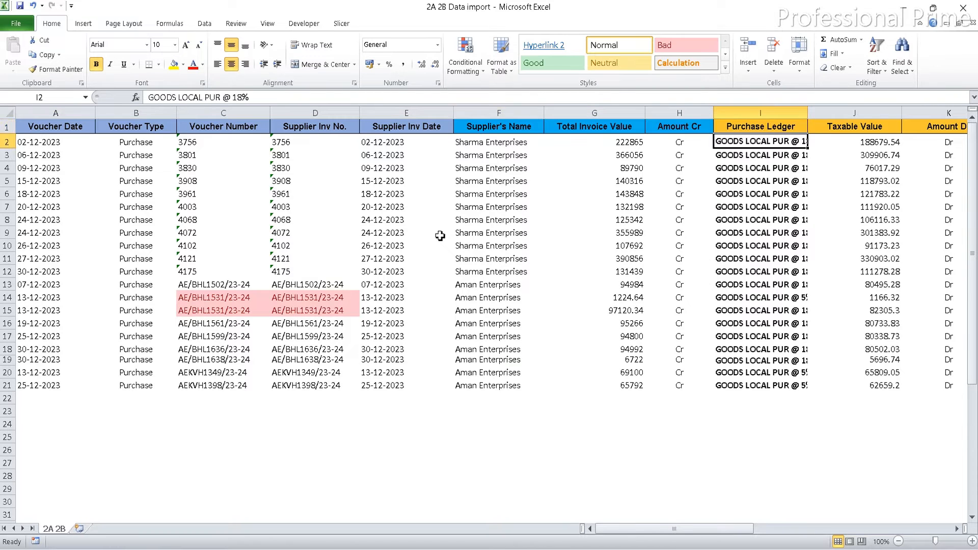
Step: Widen the Purchase Ledger column so the full ledger names fit
double_click(809, 111)
key(Right)
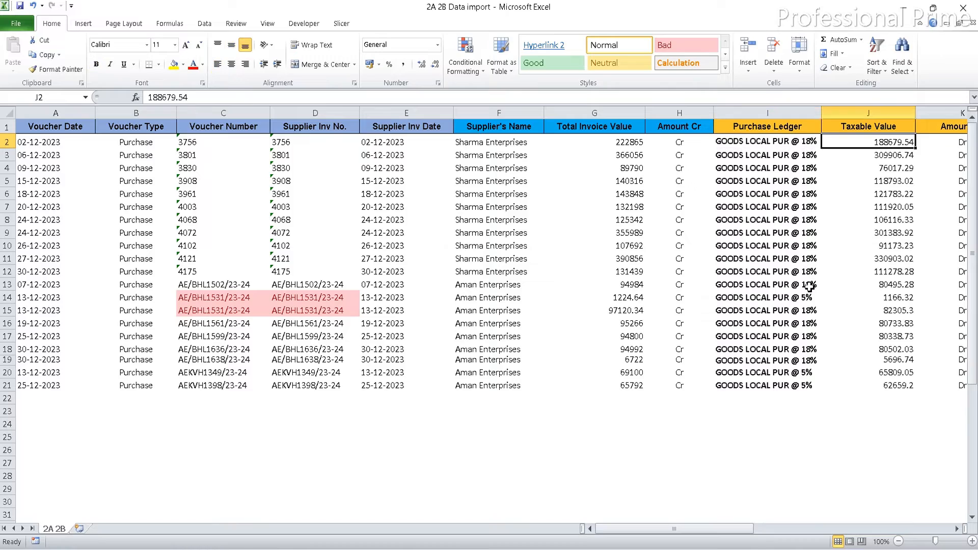
Step: Clear the helper column AA, headed d, holding the GST rates after the Change Mode column
key(Right)
key(Right)
key(Right)
key(Right)
key(Right)
key(Right)
key(Right)
key(Right)
key(Right)
key(Right)
key(Right)
key(Right)
key(Right)
key(Right)
key(Right)
key(Right)
key(Right)
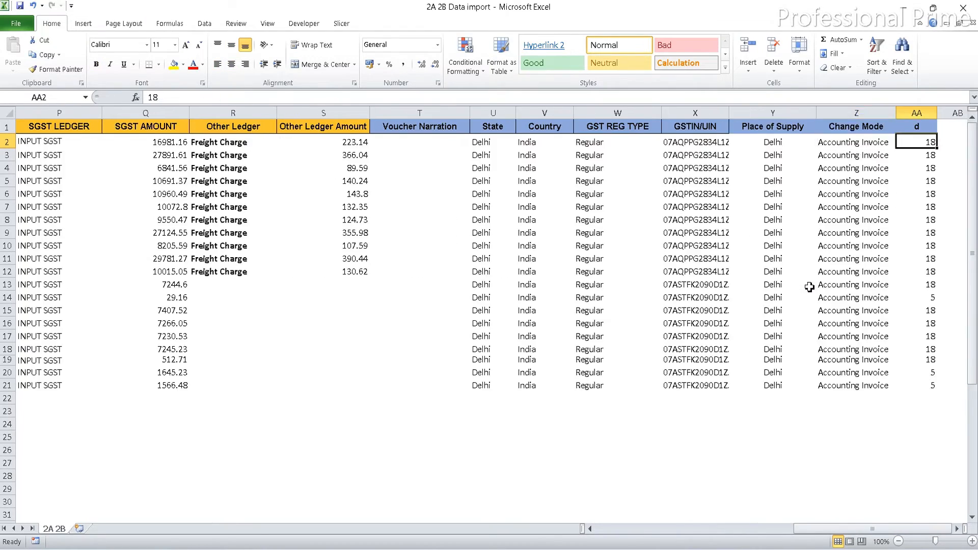
key(Right)
key(Left)
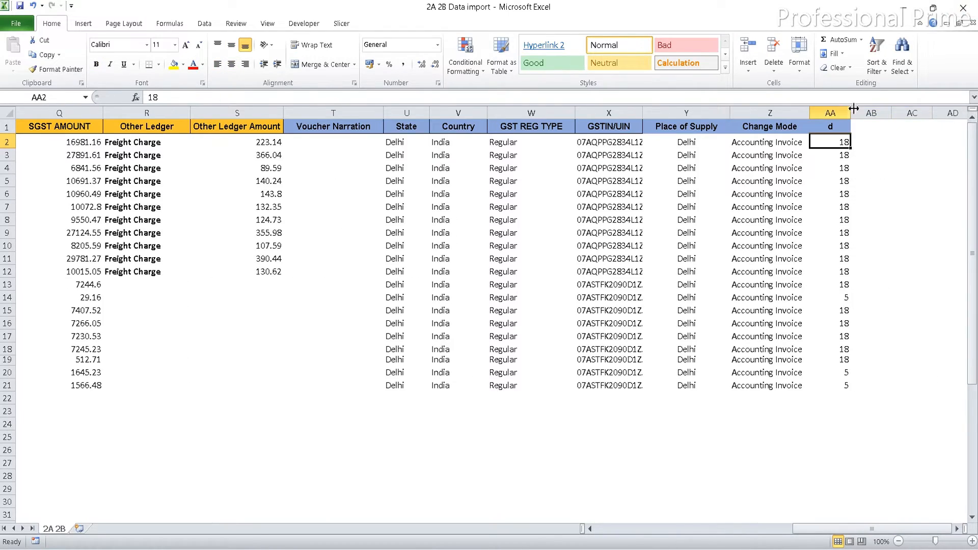
click(838, 113)
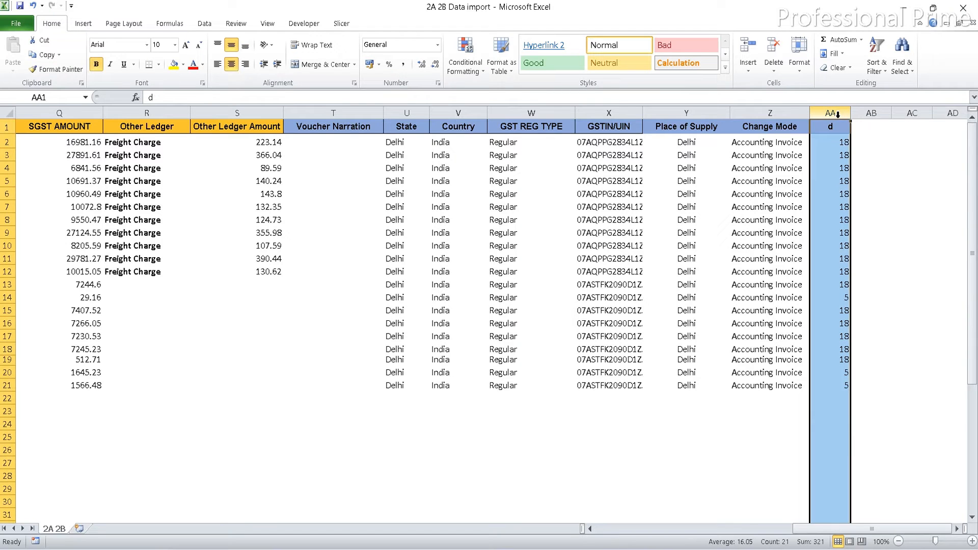
key(Delete)
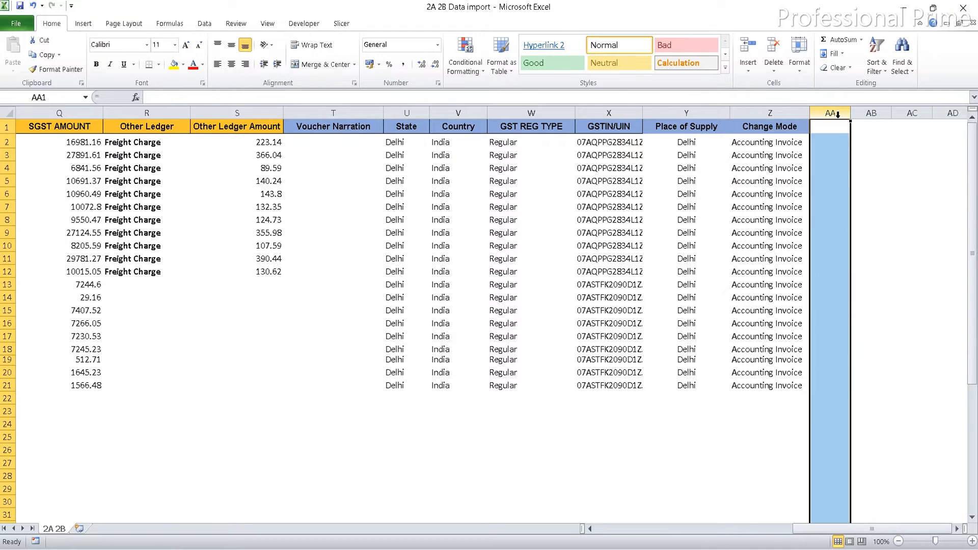
Step: Go back across the voucher columns to the Voucher Date header in A1, examining the prepared data
key(Left)
key(Left)
key(Left)
key(Left)
key(Left)
key(Left)
key(Left)
key(Left)
key(Left)
key(Left)
key(Left)
key(Left)
key(Left)
key(Left)
key(Left)
key(Left)
key(Left)
key(Left)
key(Left)
key(Left)
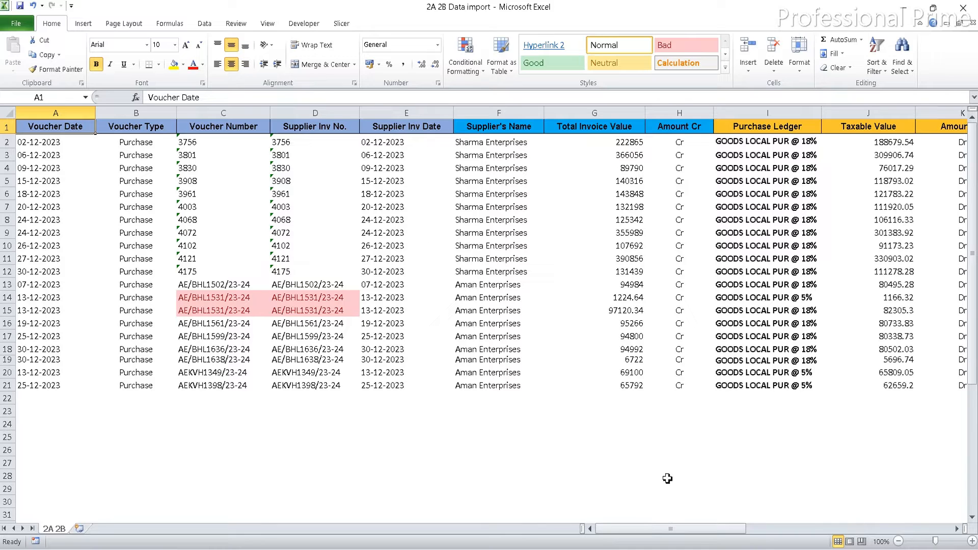
Step: Close the 2a2b Data and 2a 2b Ledger Import workbooks, keeping 2A 2B Data import open
mouse_move(662, 549)
click(559, 505)
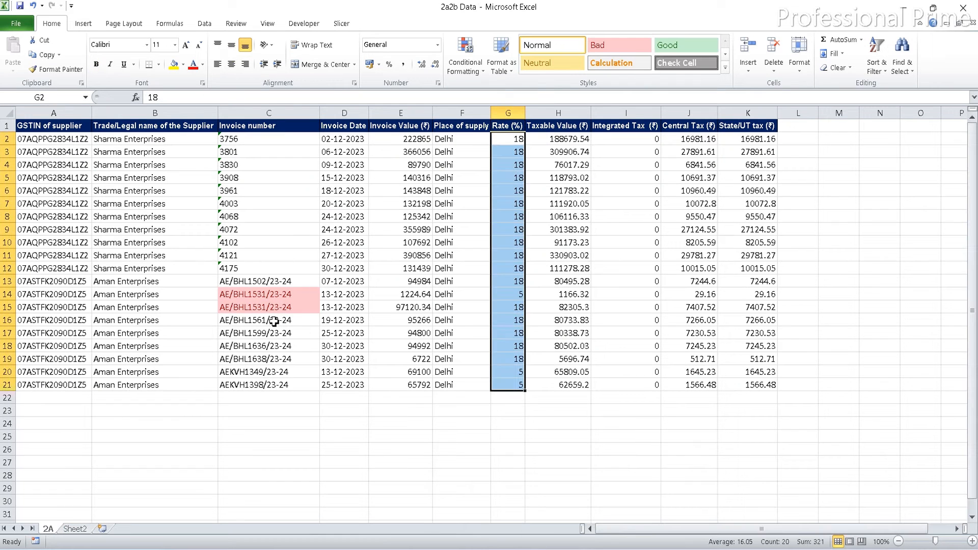
click(967, 7)
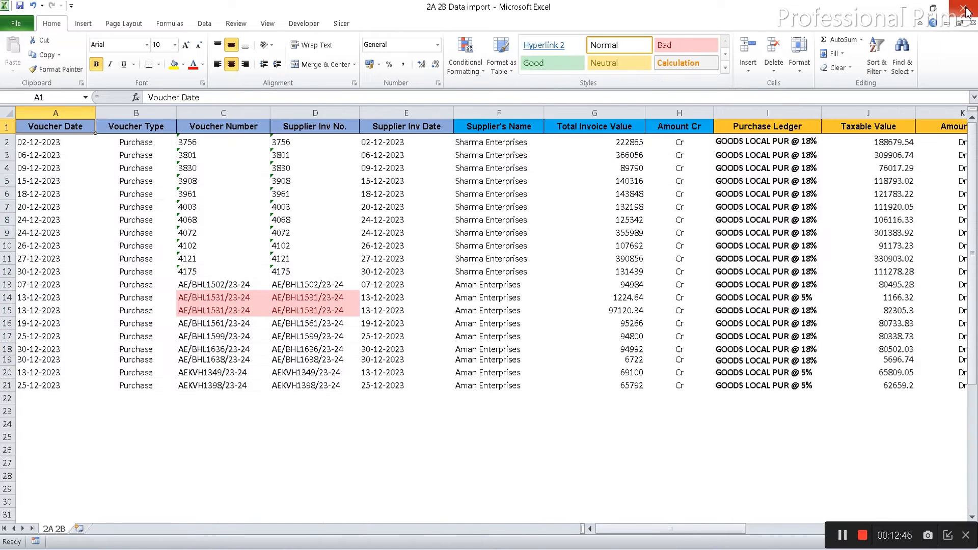
mouse_move(705, 533)
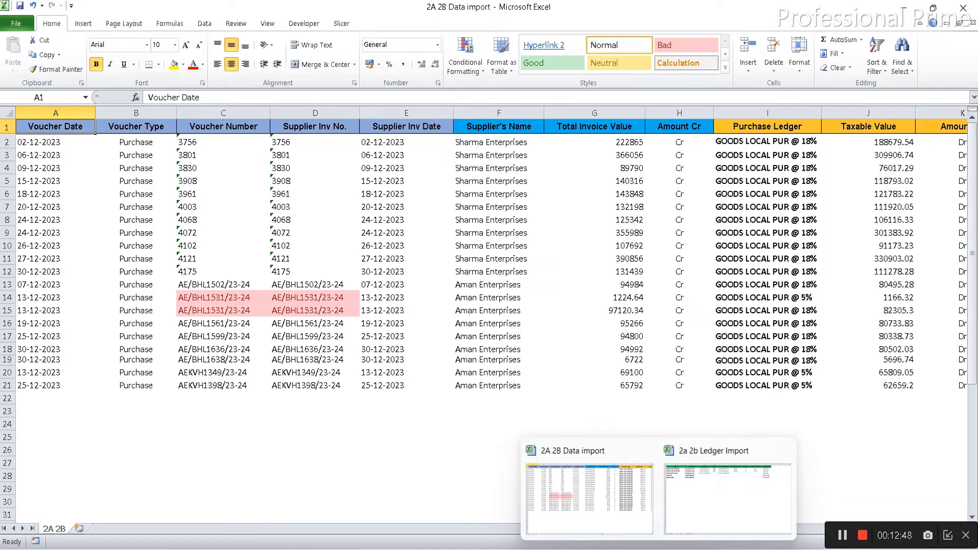
click(729, 492)
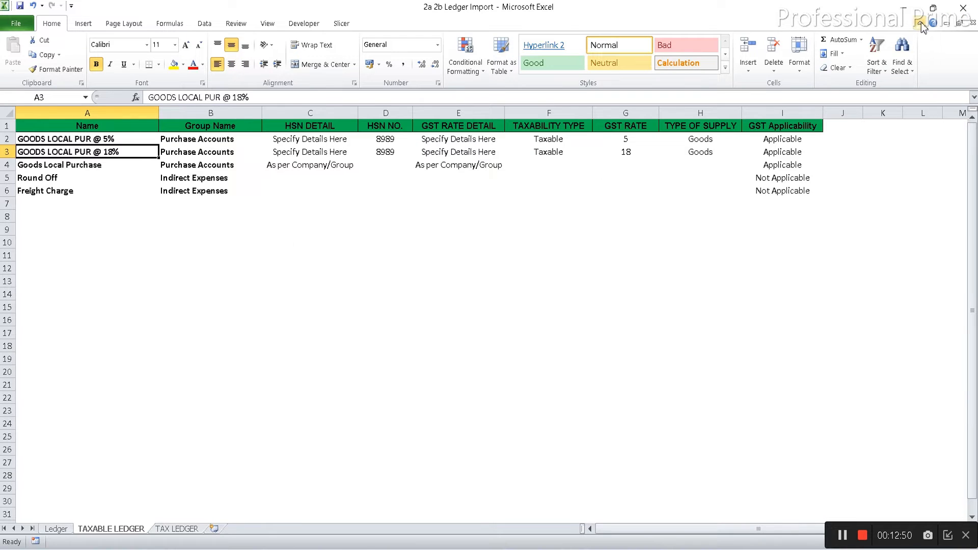
click(961, 9)
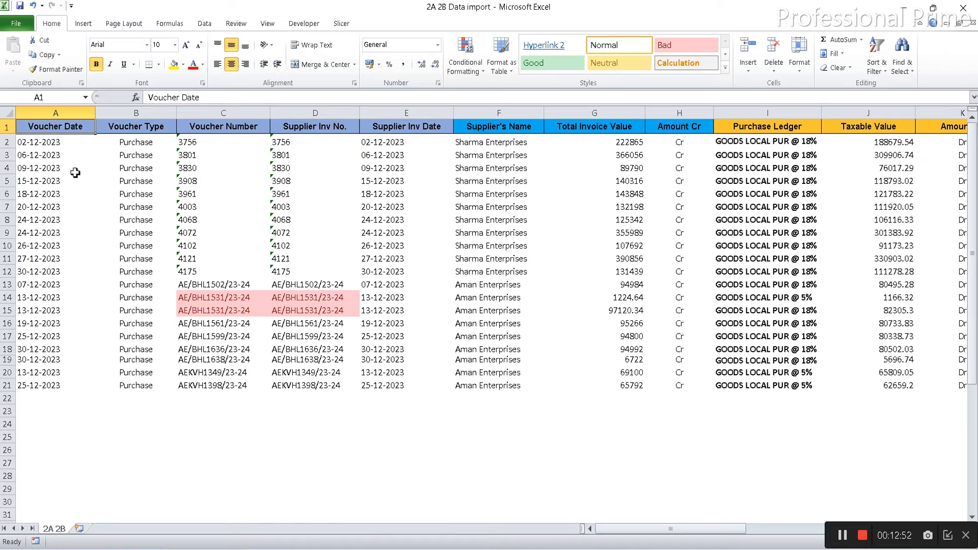
drag(632, 477, 632, 463)
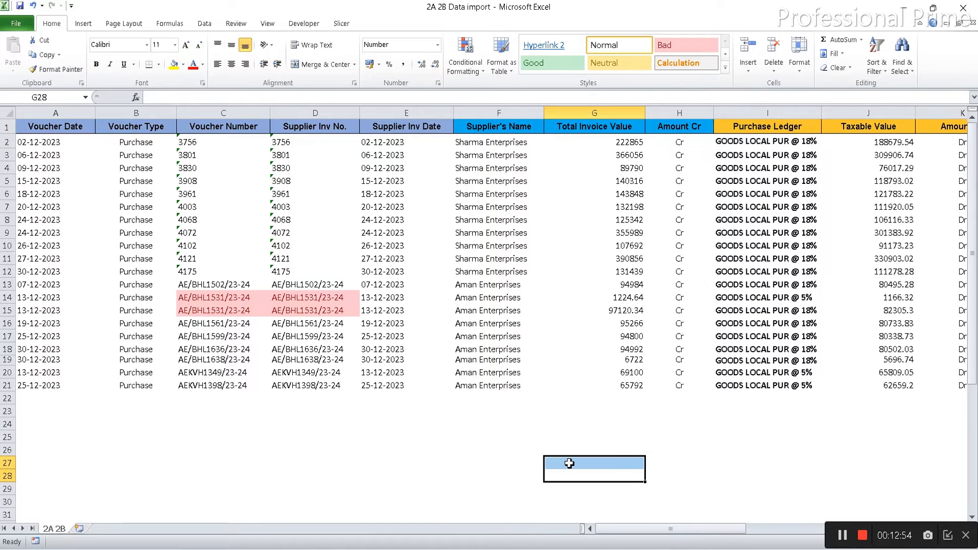
click(843, 536)
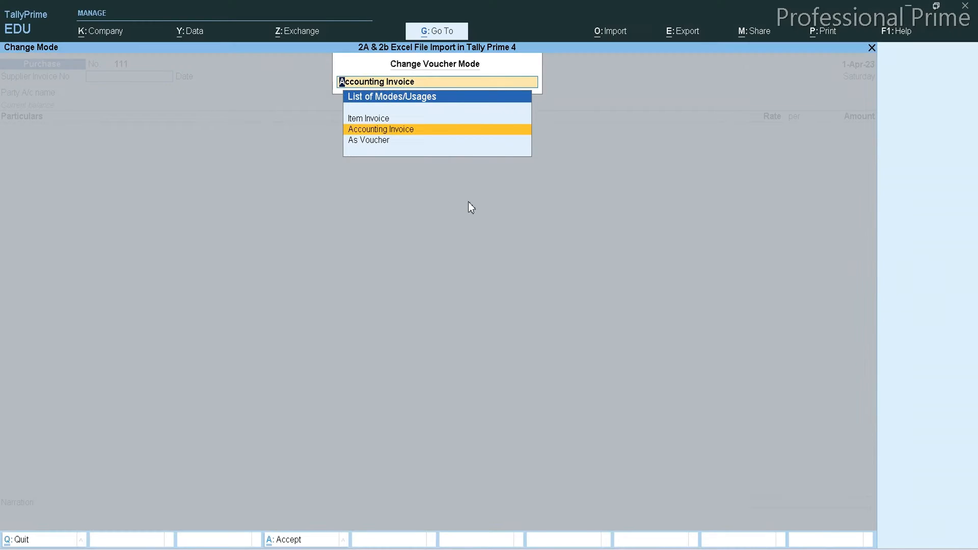
Step: In TallyPrime, leave the purchase voucher for the Gateway of Tally and start creating an Excel import mapping template for transactions
key(Return)
key(Escape)
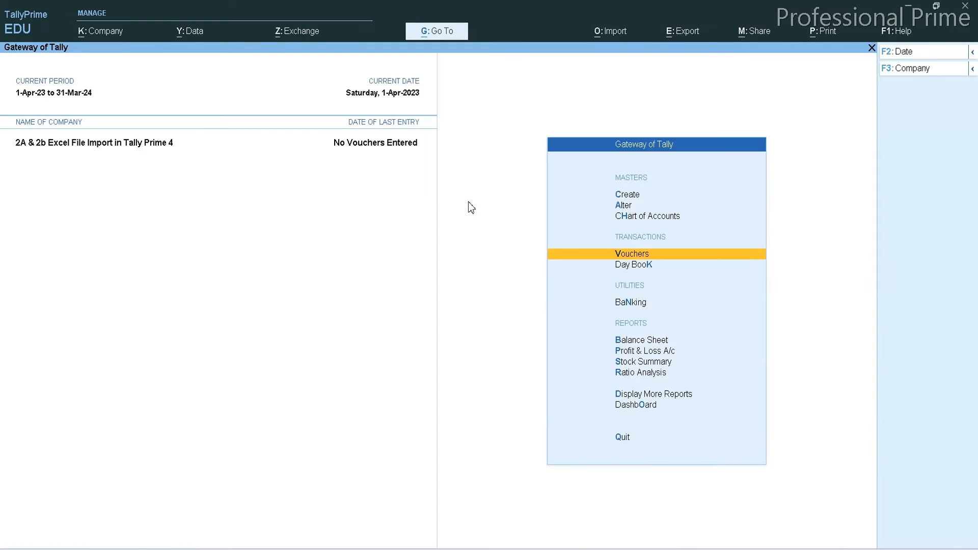
click(615, 35)
key(Down)
key(Down)
key(Down)
key(Down)
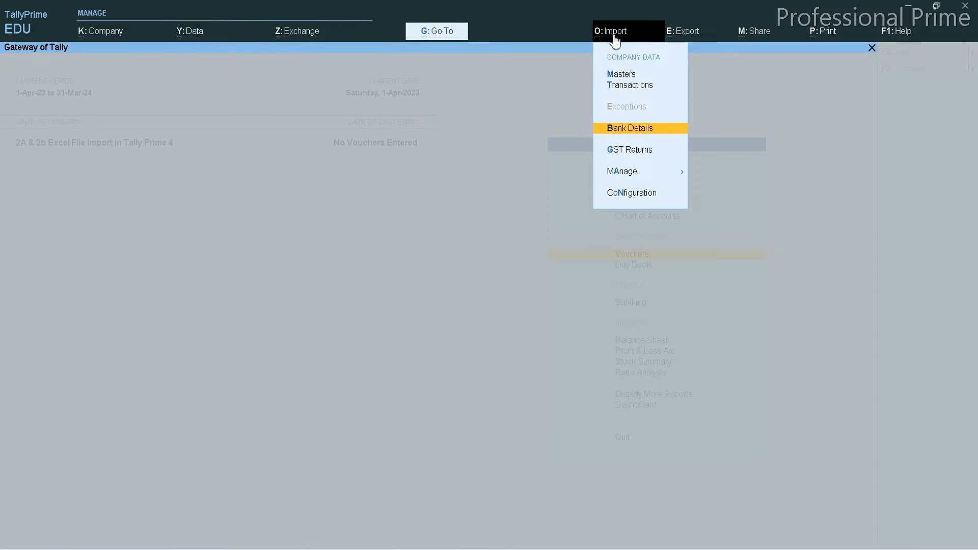
key(Return)
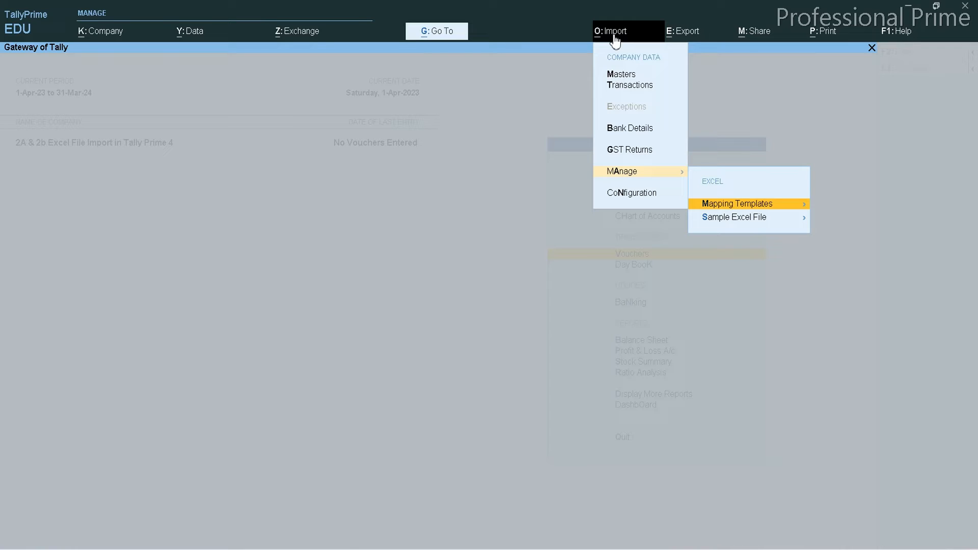
key(Return)
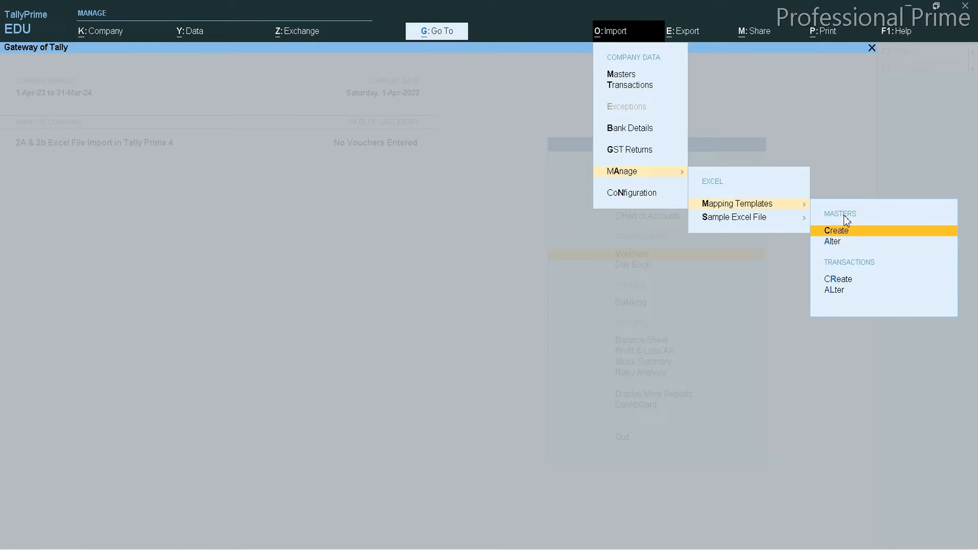
key(Down)
key(Down)
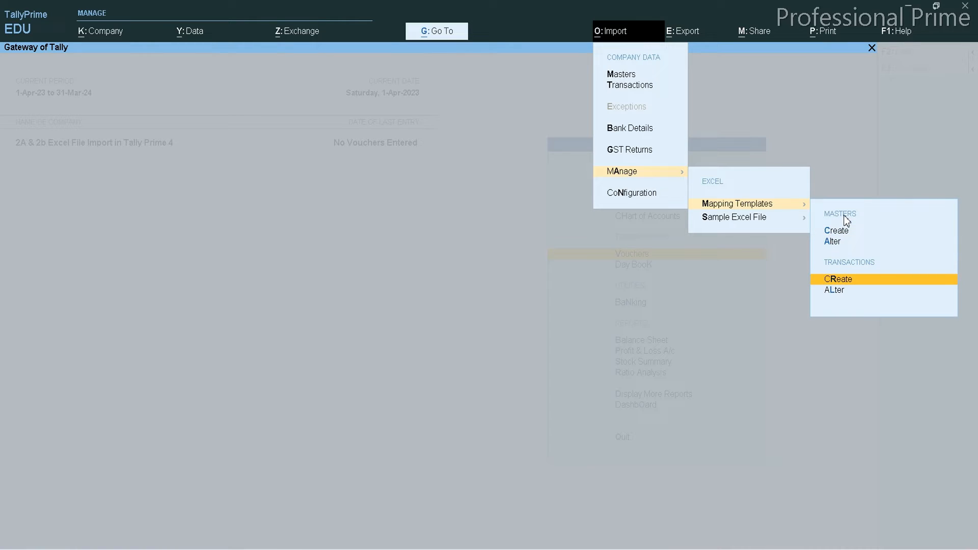
key(Return)
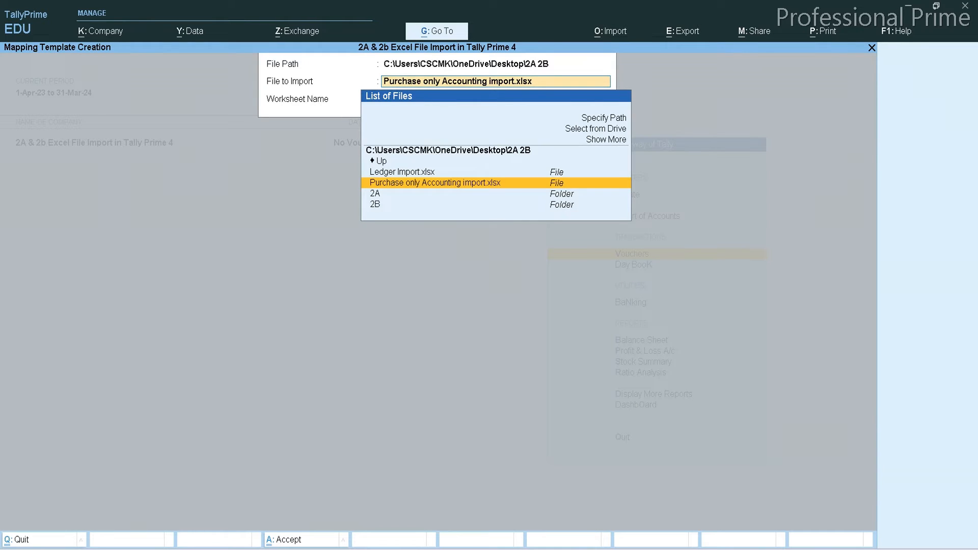
Step: Browse for the file to import from the drive list to the Desktop folder YT\2A 2B
key(alt+Tab)
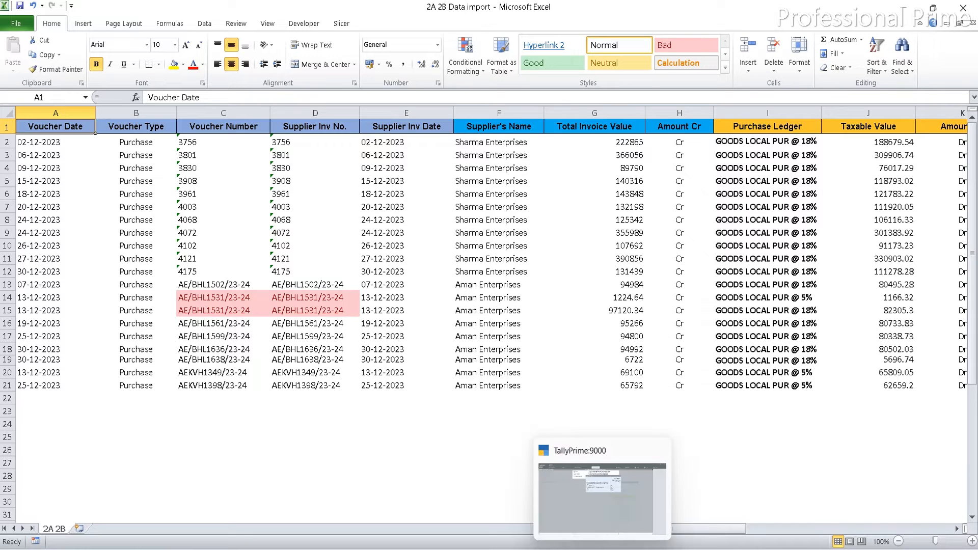
click(604, 549)
key(Up)
key(Up)
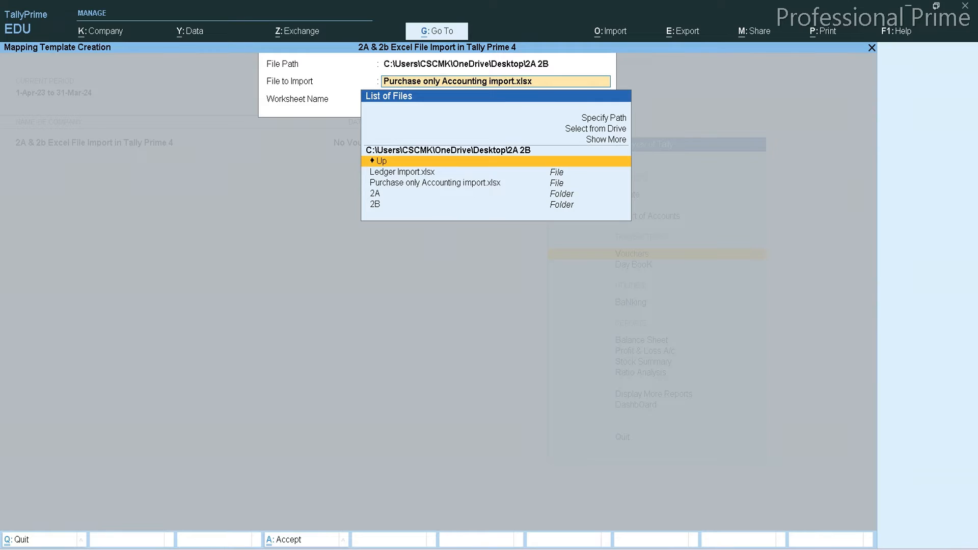
key(Up)
key(Up)
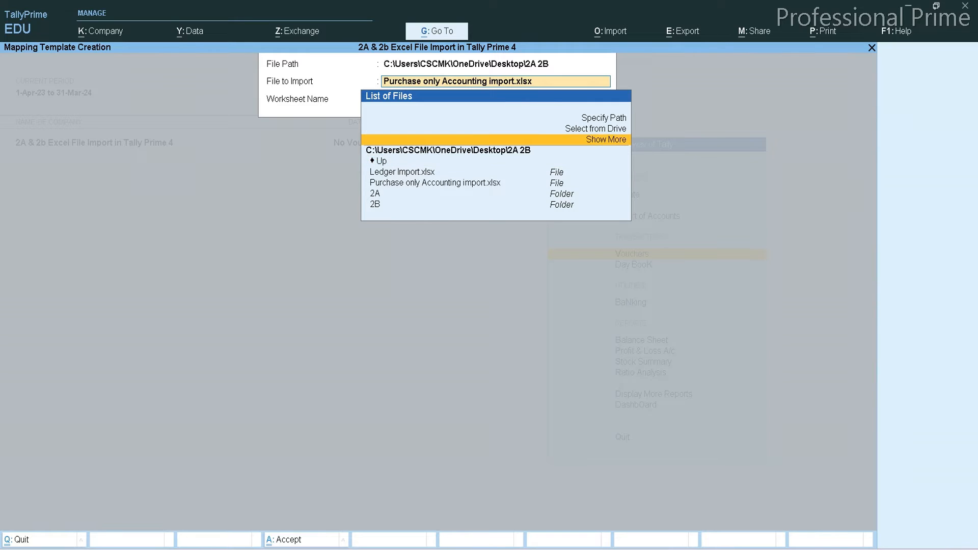
key(Return)
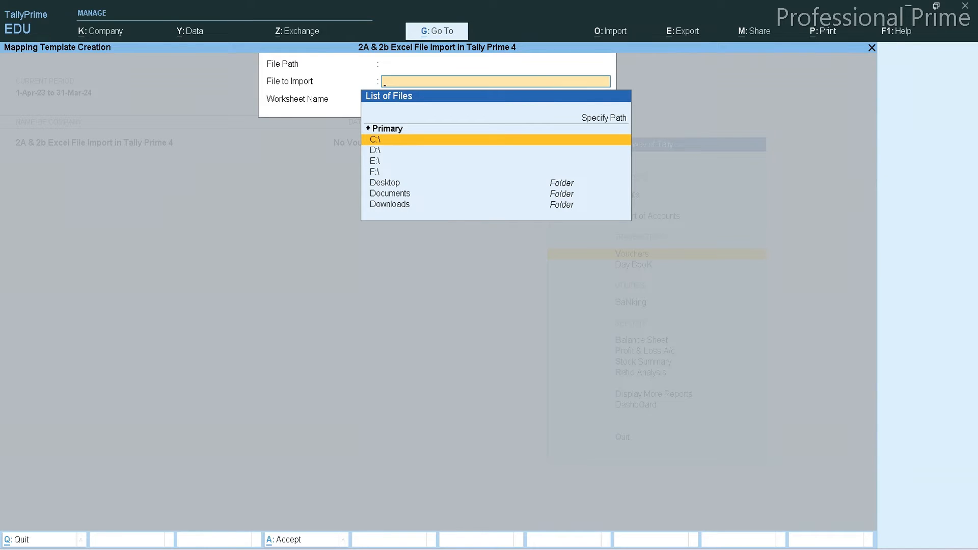
key(Down)
key(Down)
key(Down)
key(Down)
key(Down)
key(Up)
key(Return)
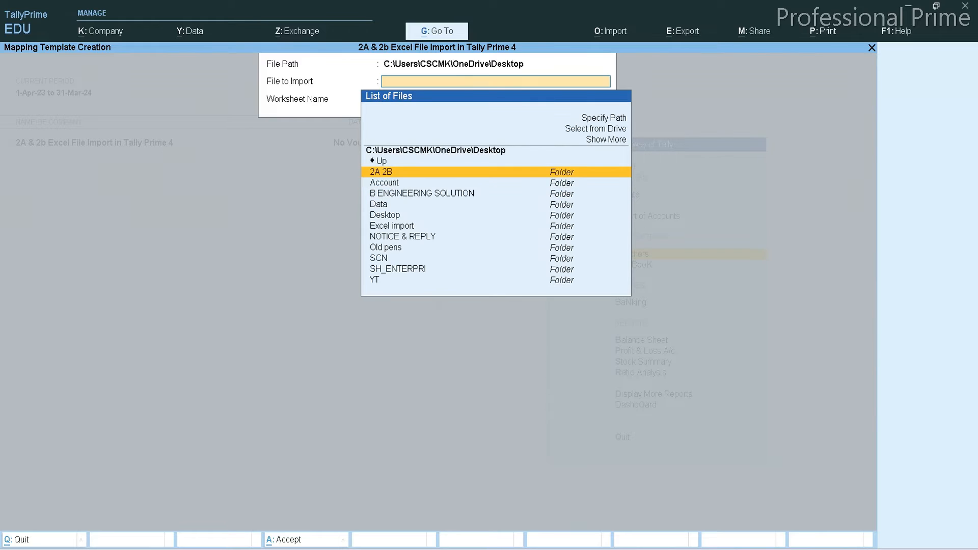
key(Down)
key(End)
key(Return)
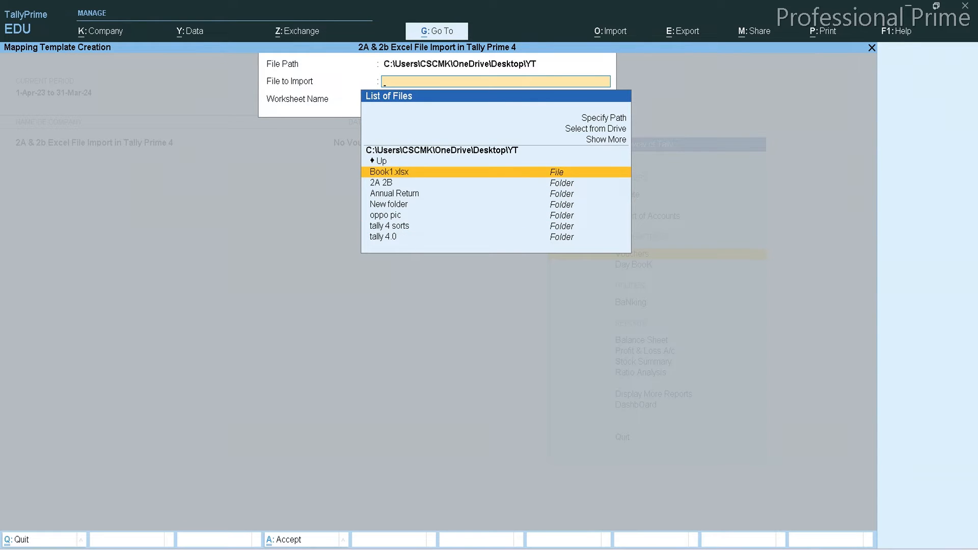
key(Down)
key(Return)
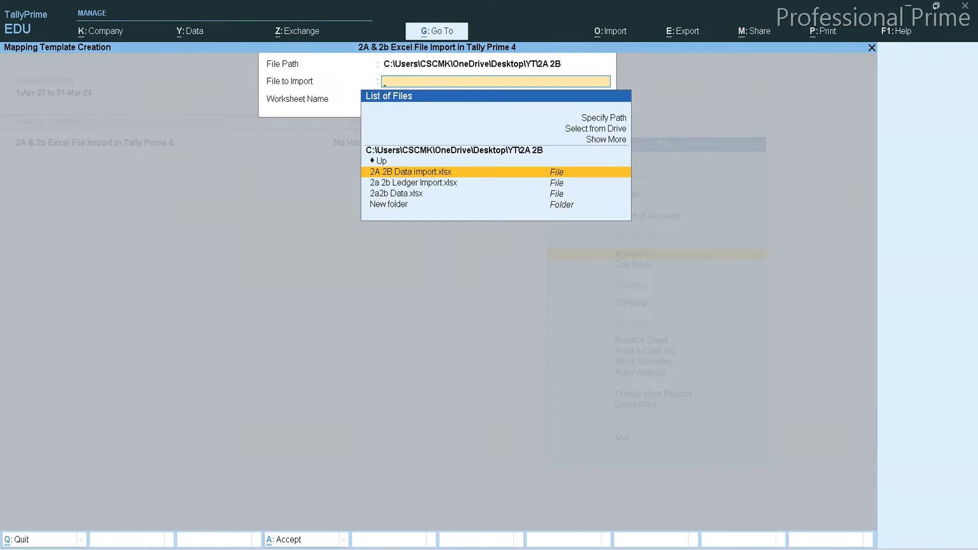
Step: Choose 2A 2B Data import.xlsx as the file to import, with 2A 2B as its worksheet, checking both names against the open workbook
key(alt+Tab)
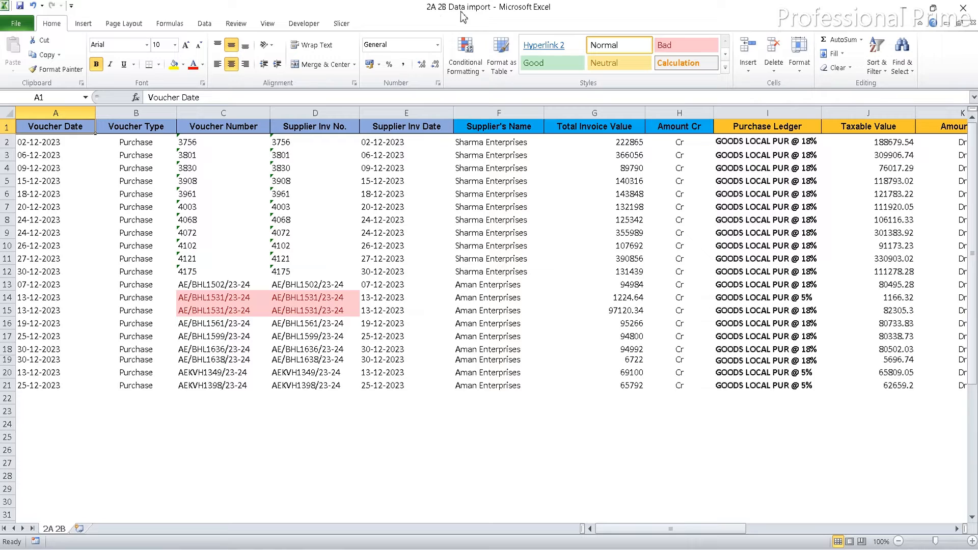
key(alt+Tab)
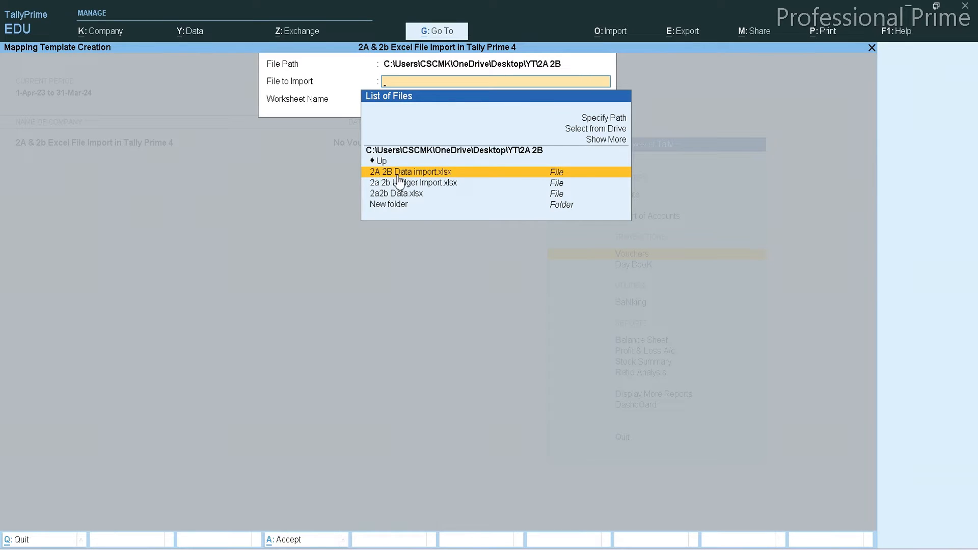
click(433, 173)
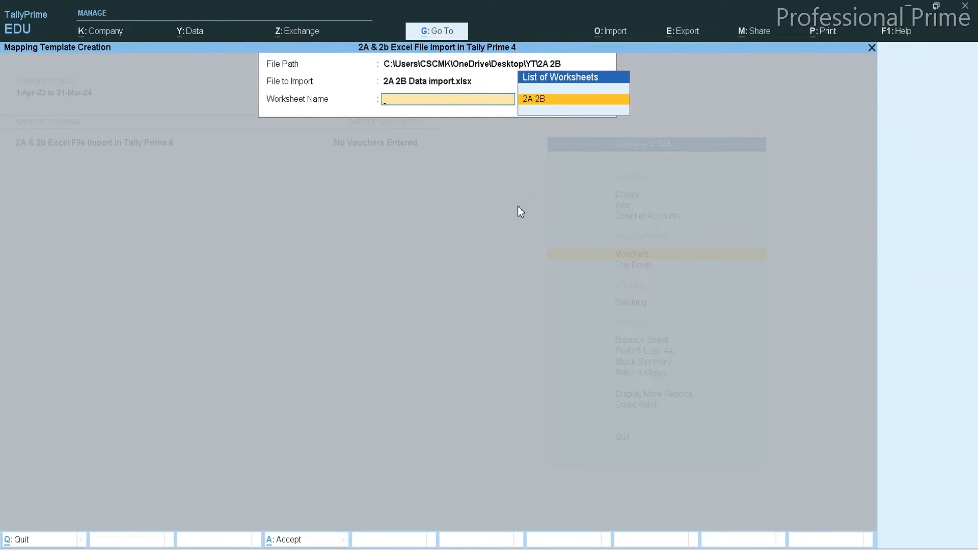
click(659, 549)
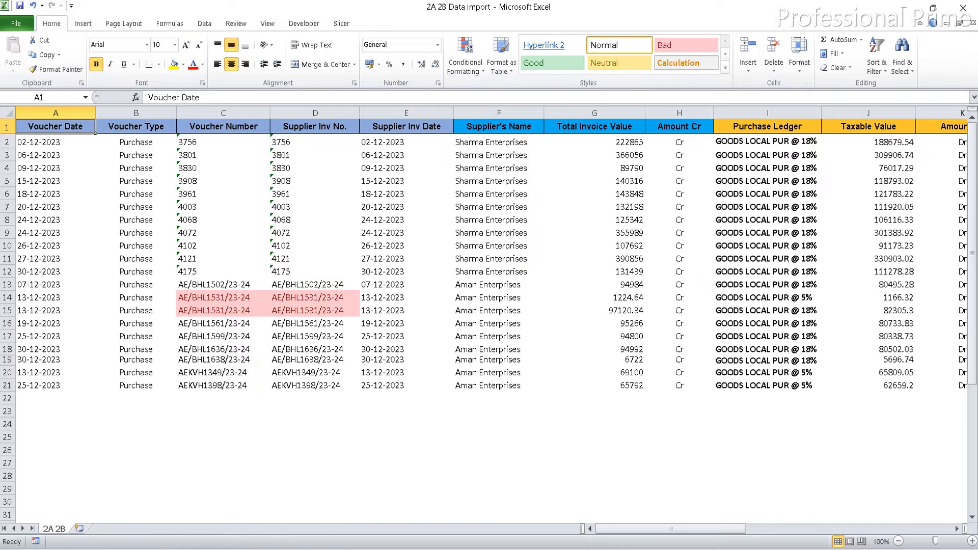
key(alt+Tab)
key(Return)
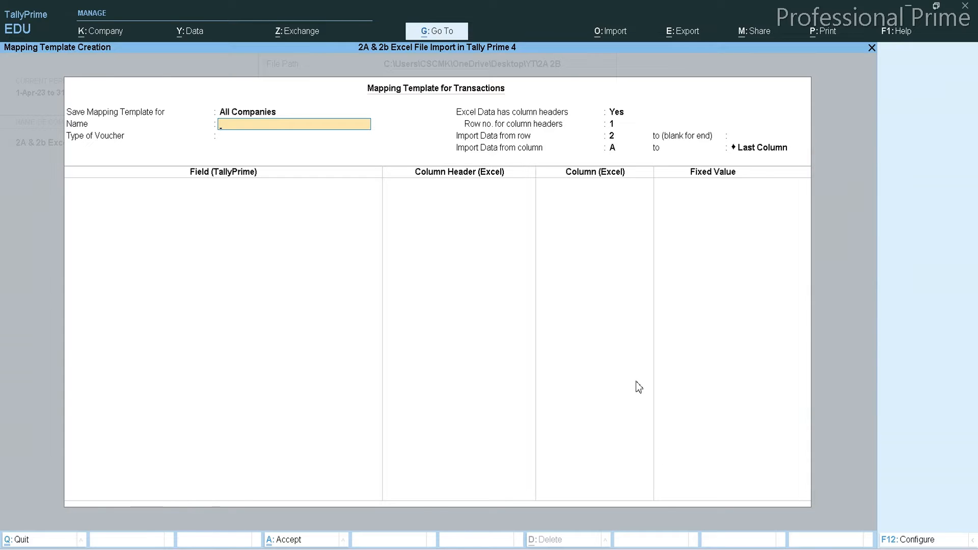
Step: Name the mapping template 2A2B File Import and set its type of voucher to Accounting Vouchers
click(658, 549)
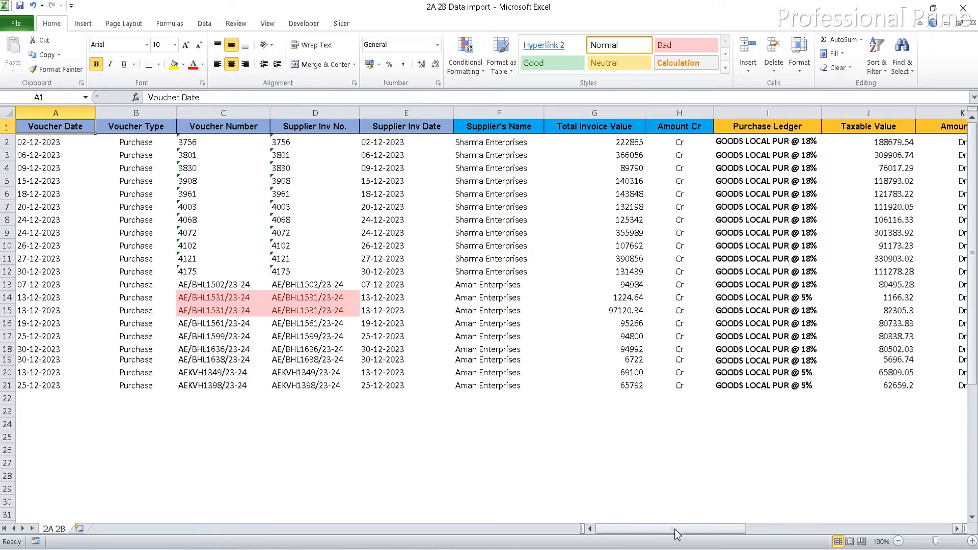
click(604, 543)
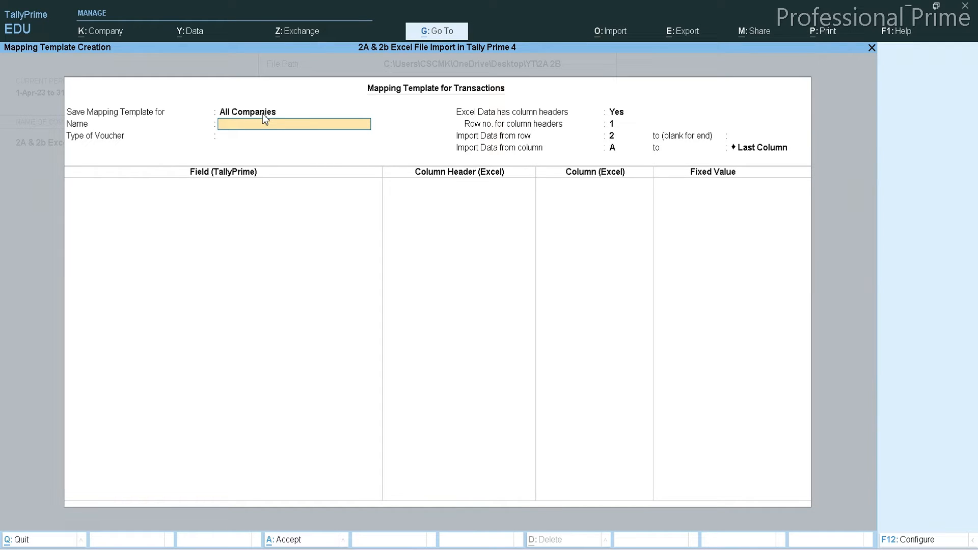
text(2A2B File Import)
key(Return)
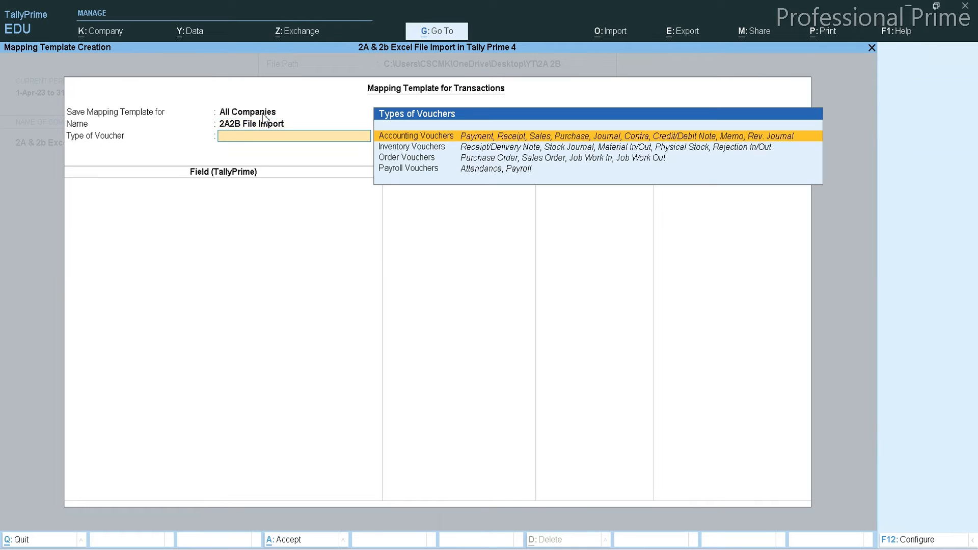
click(452, 138)
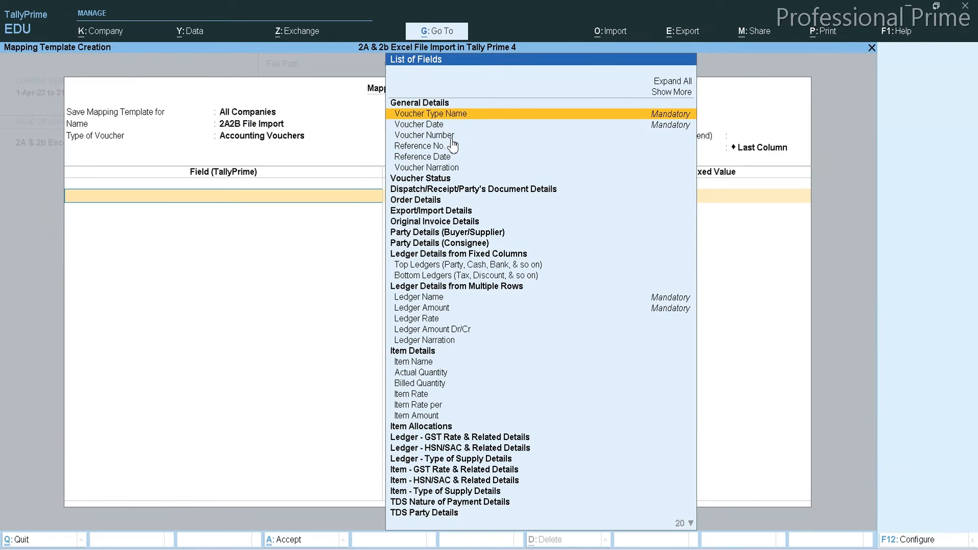
Step: Map the Voucher Date field to the Voucher Date column and Voucher Type Name to the Voucher Type column
click(439, 125)
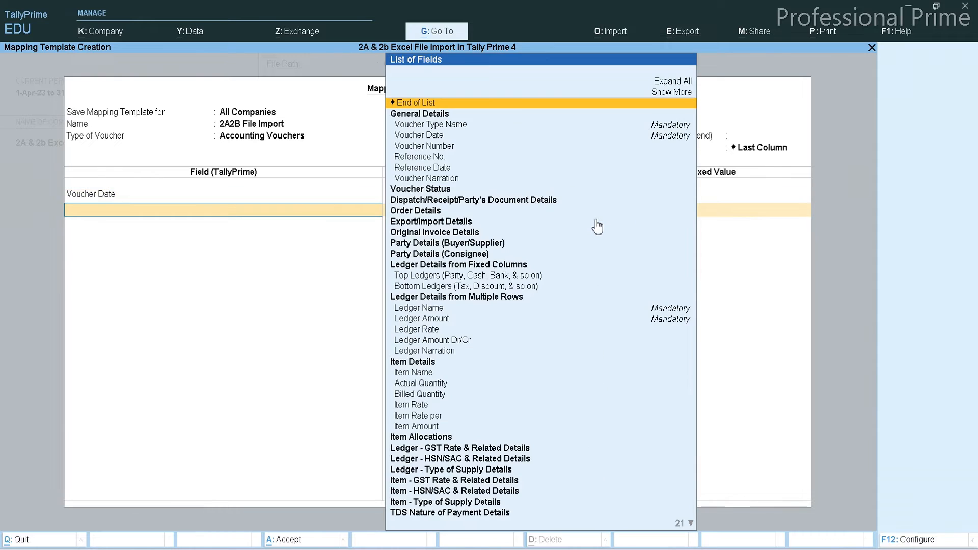
key(Return)
key(Down)
key(Down)
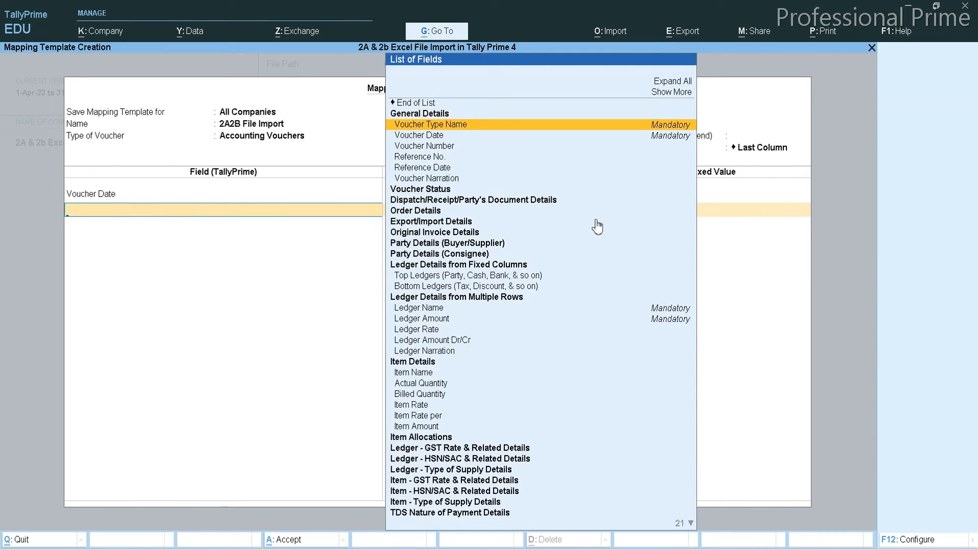
key(Return)
key(Down)
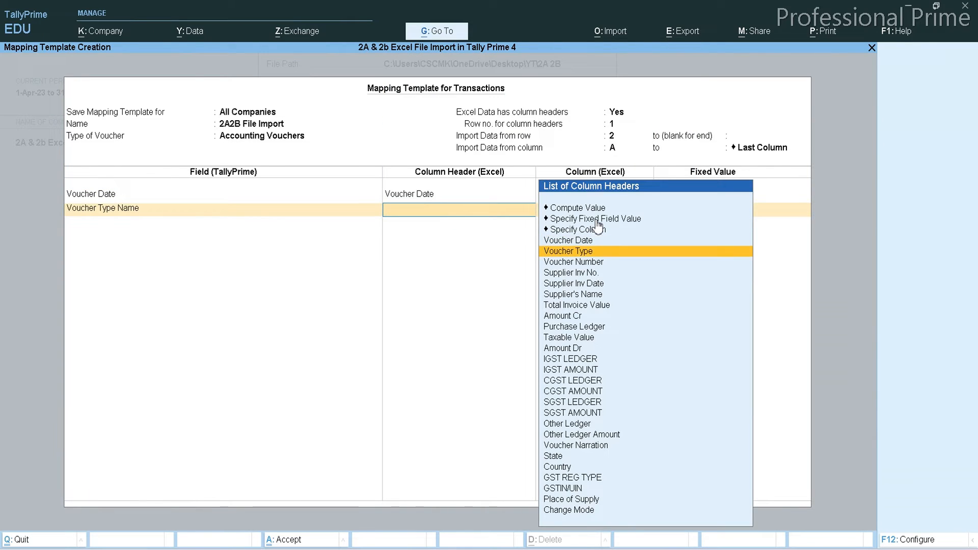
key(Return)
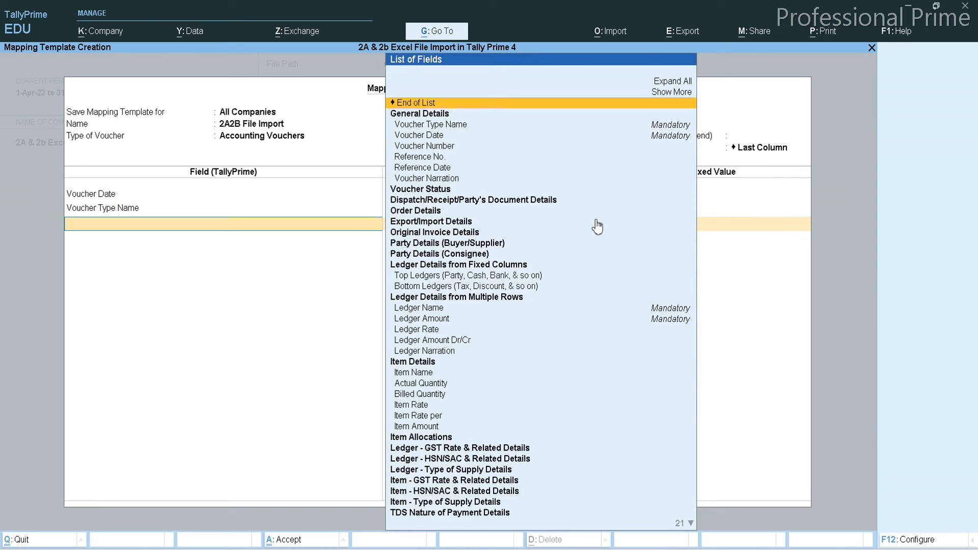
Step: Add the Voucher Number field to the template and map it to the Voucher Number column
key(Down)
key(Down)
key(Down)
key(Down)
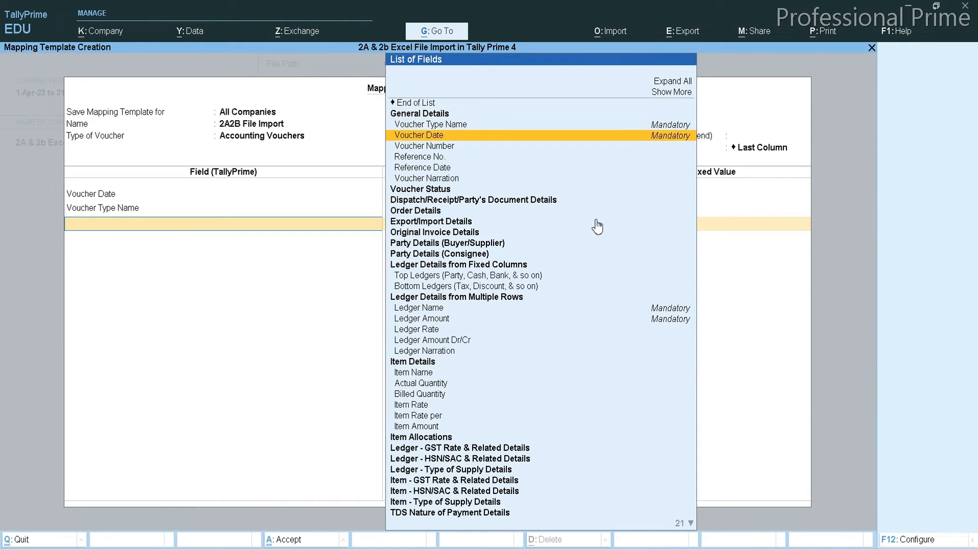
key(Return)
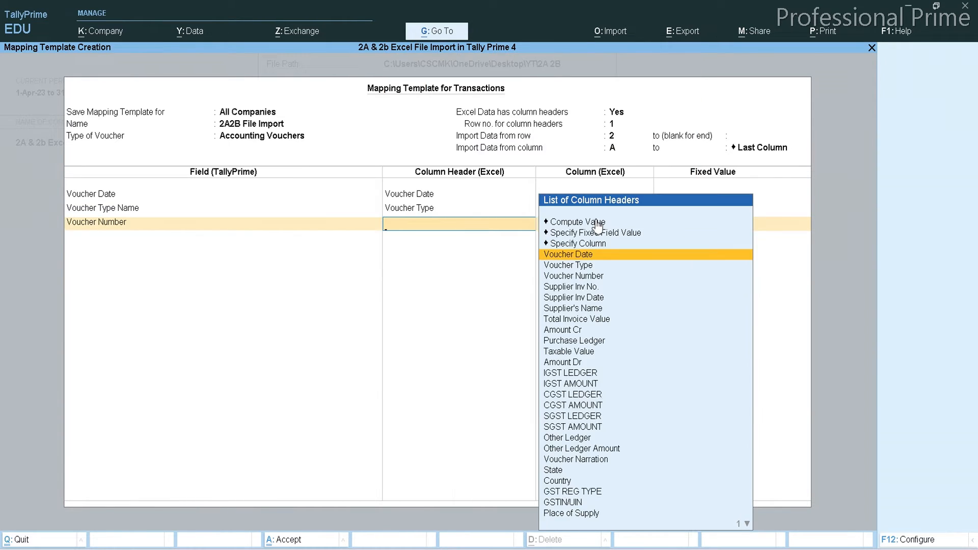
key(Down)
key(Down)
key(Return)
Step: Check the column headers in the Excel workbook and map the Supplier Invoice No. field to the Supplier Inv No. column
key(Down)
key(Down)
key(Down)
key(Down)
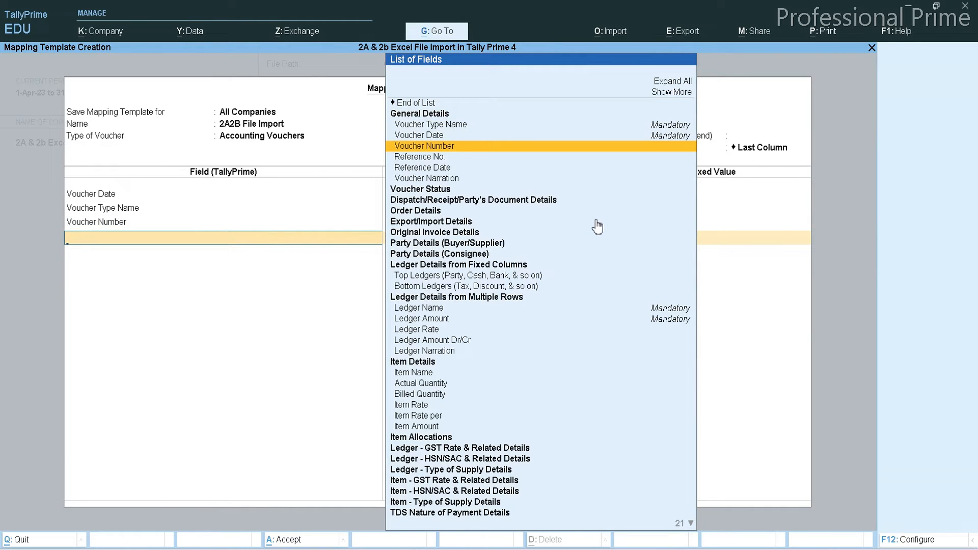
key(alt+Tab)
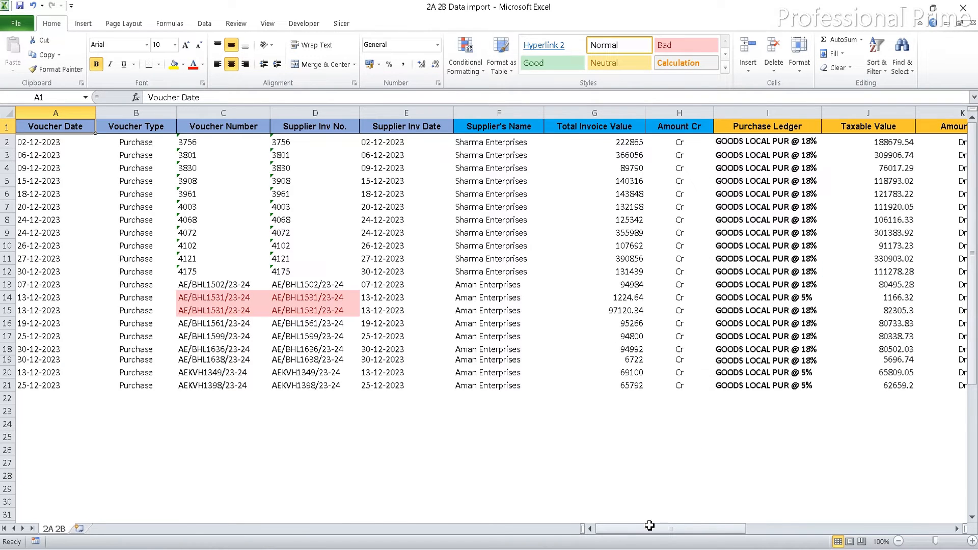
key(alt+Tab)
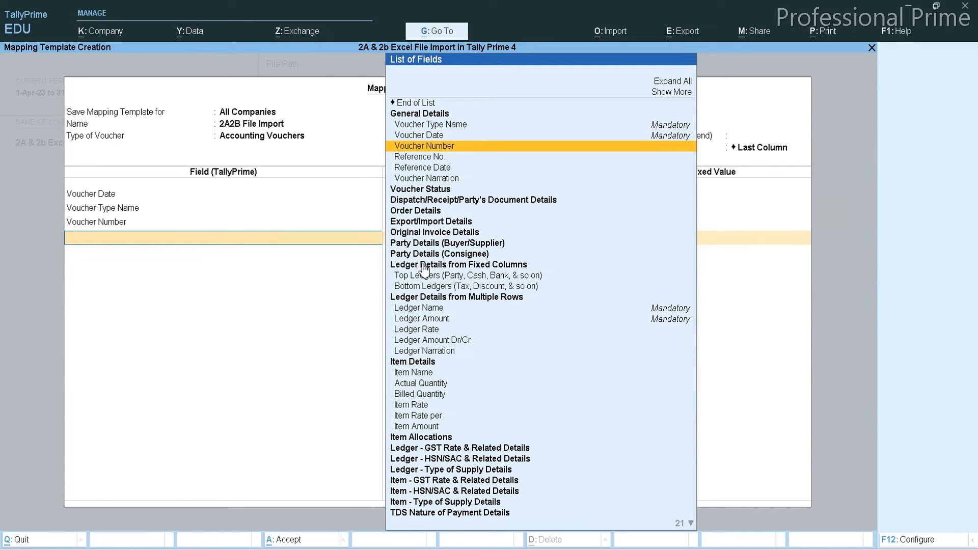
text(Supp)
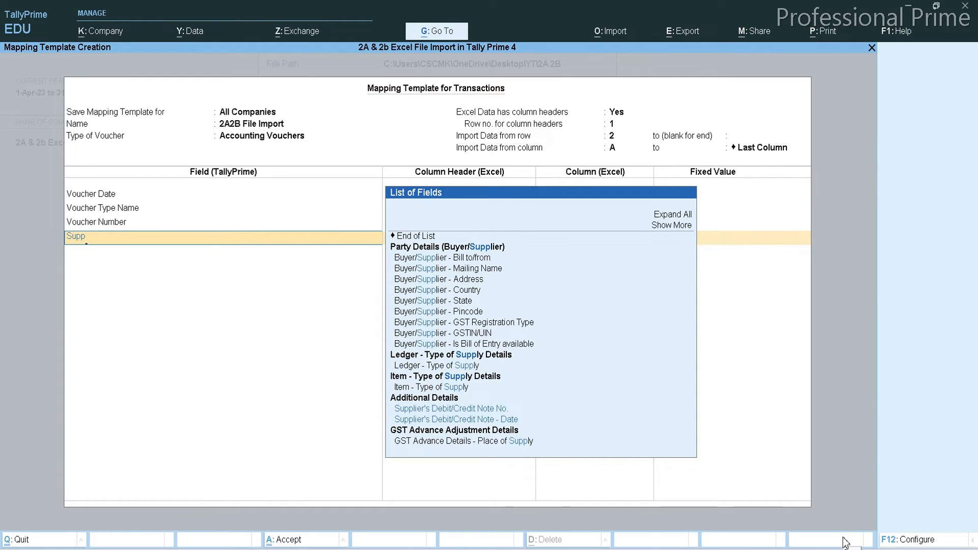
text(li)
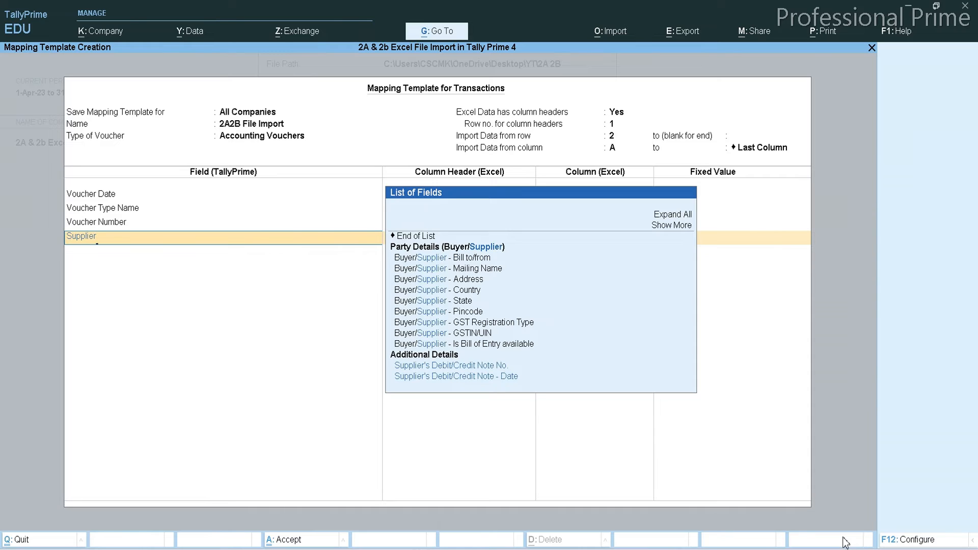
text(er in)
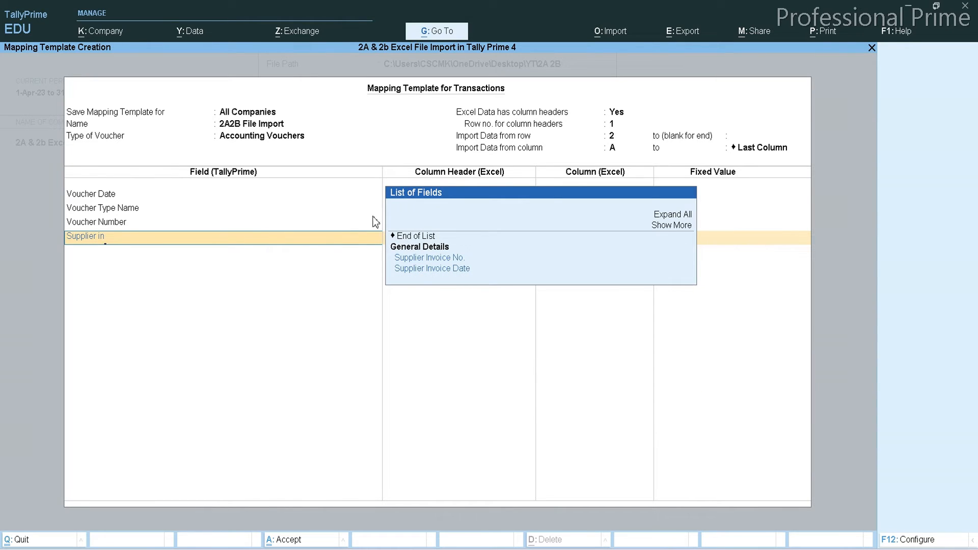
click(449, 258)
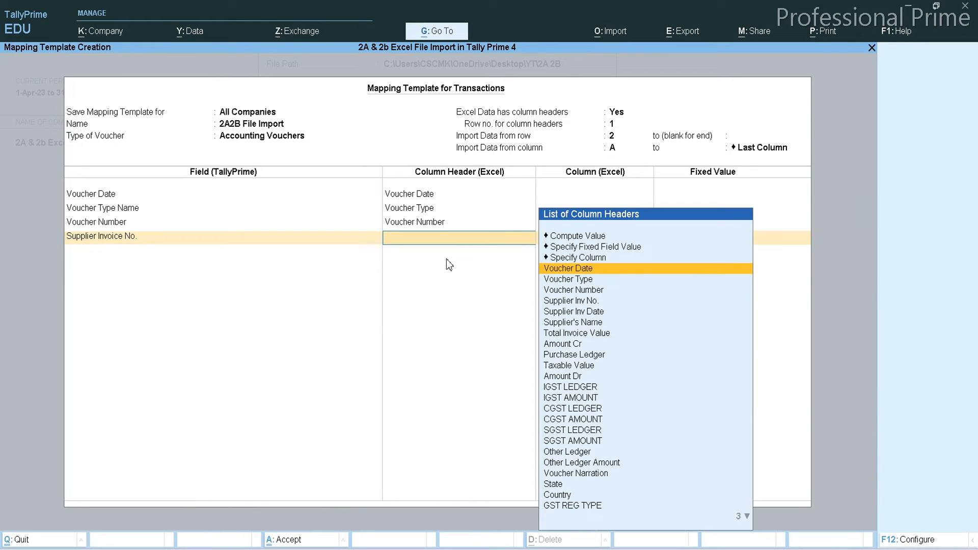
key(Down)
key(Down)
key(Down)
key(Return)
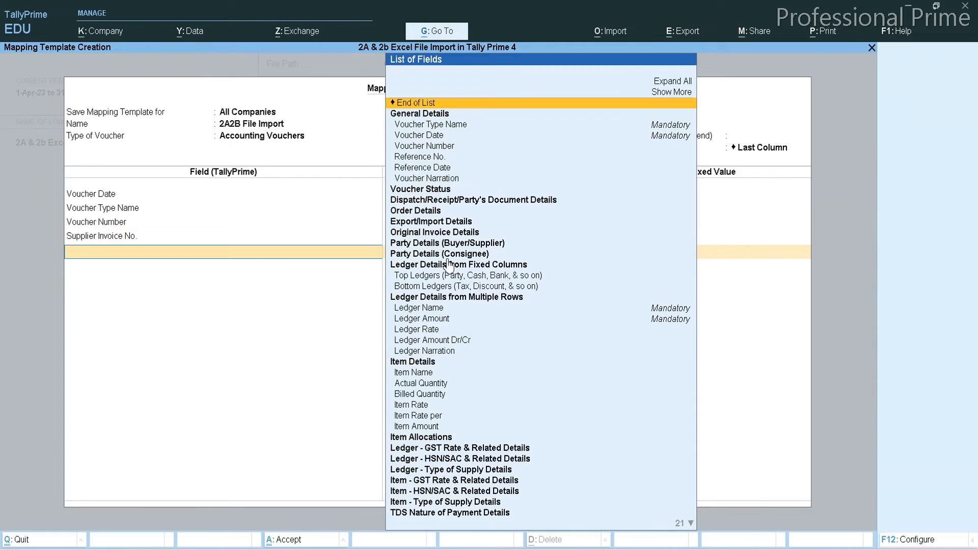
Step: Add the Supplier Invoice Date field to the template and map it to the Supplier Inv Date column
text(Su)
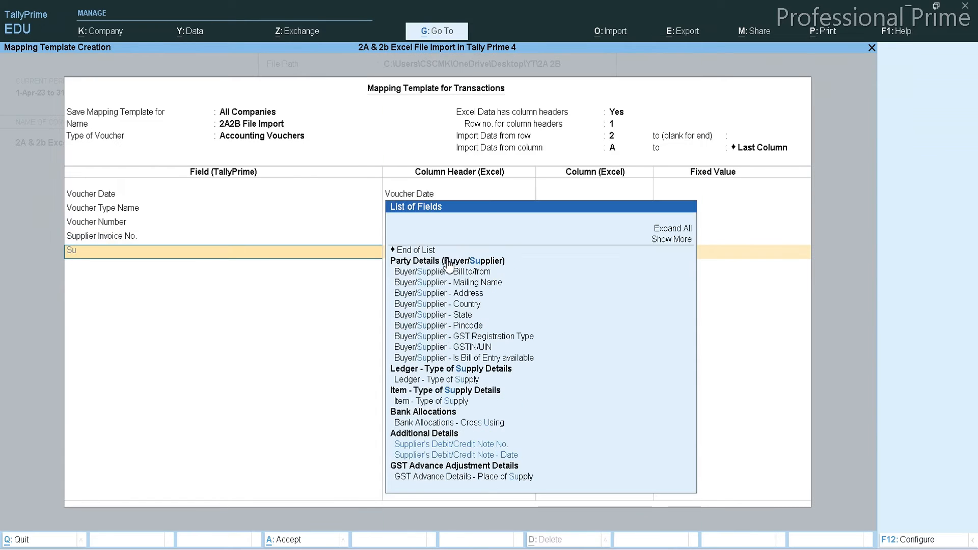
text(pplier)
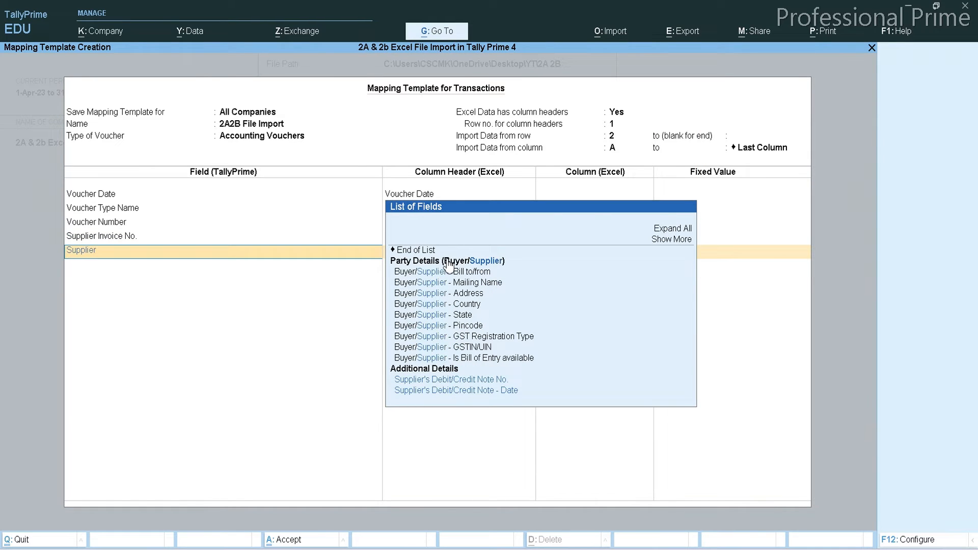
text( i)
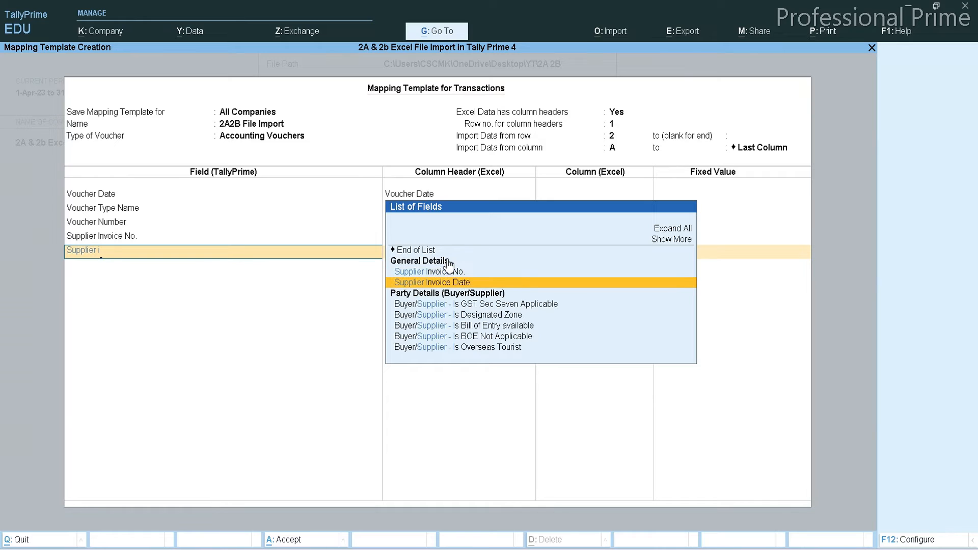
key(Return)
key(Down)
key(Down)
key(Down)
key(Down)
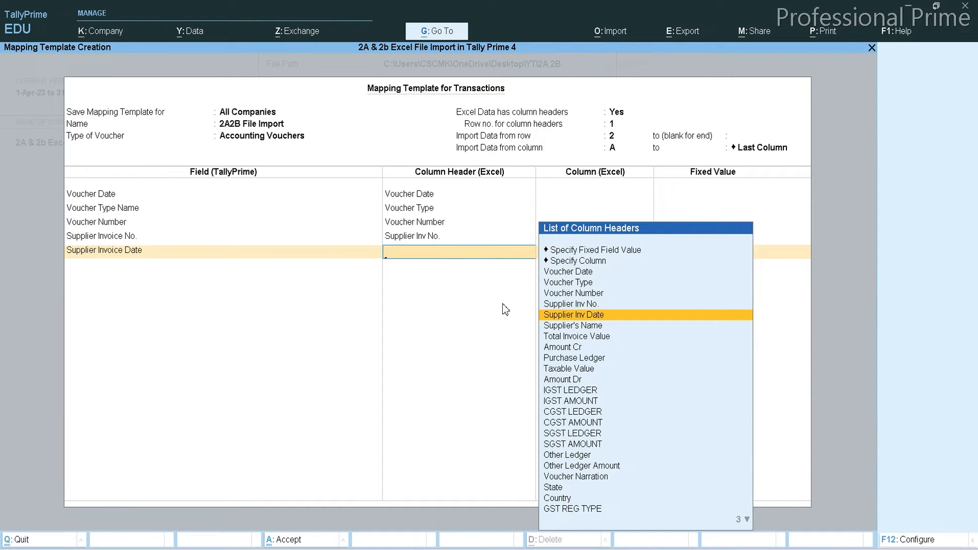
click(615, 318)
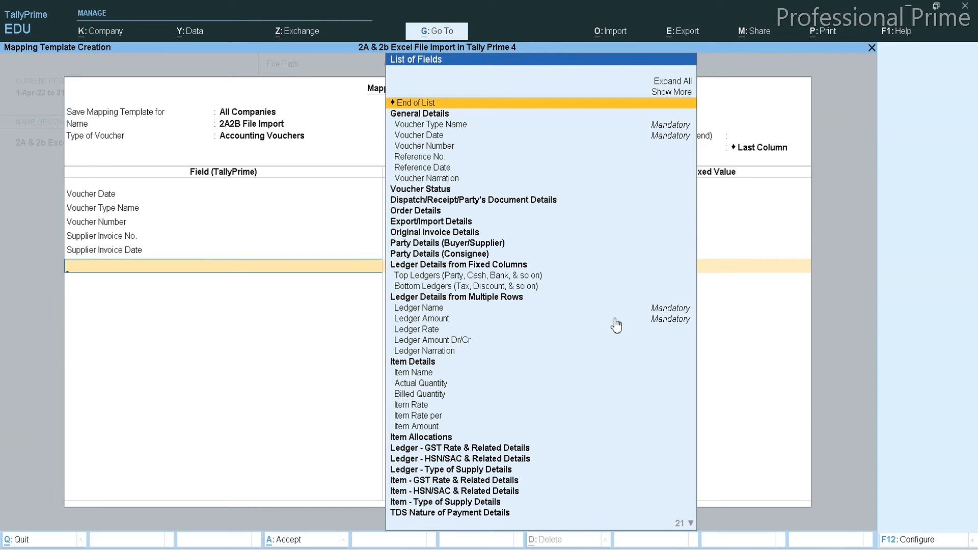
Step: Check the Supplier's Name header in the Excel workbook and add Top Ledgers (Party, Cash, Bank, & so on) to the TallyPrime template
click(658, 549)
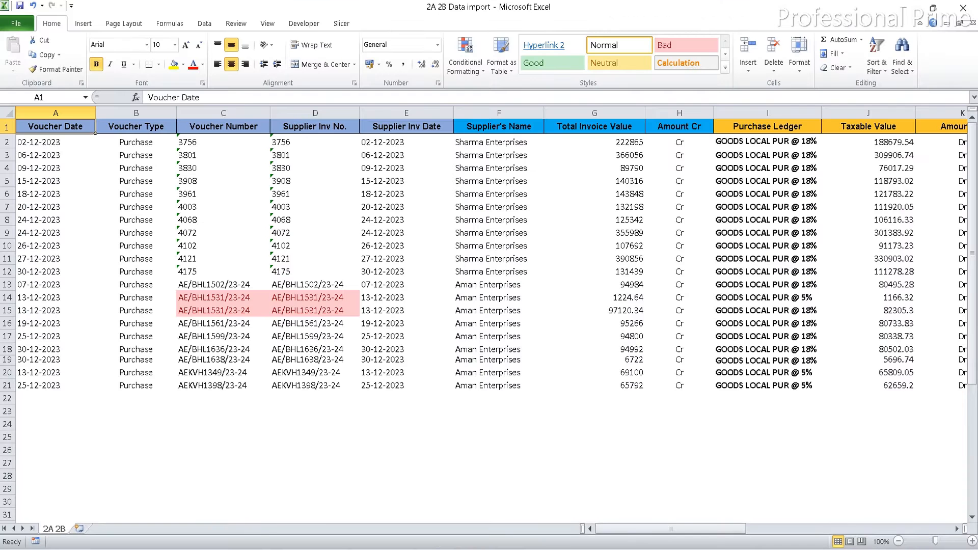
click(424, 127)
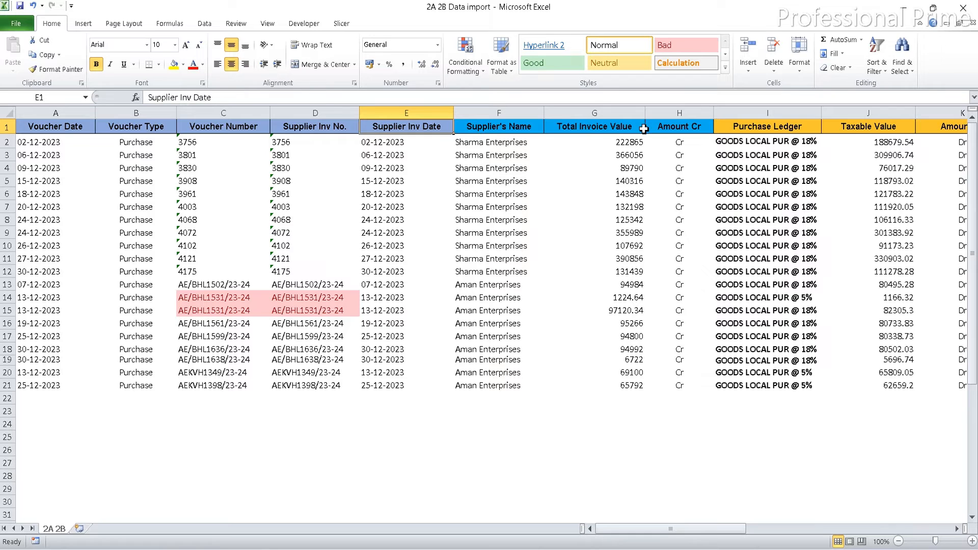
click(488, 131)
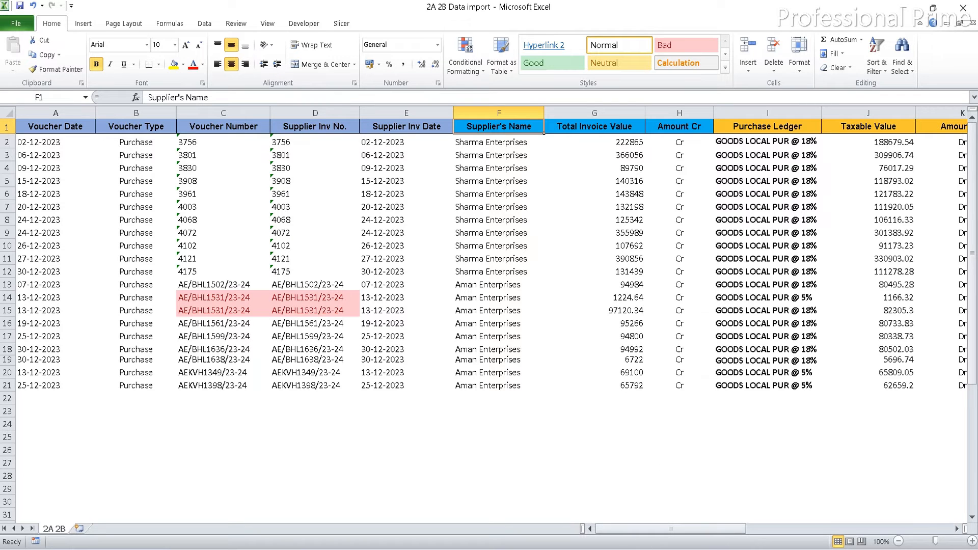
click(664, 549)
key(Down)
key(Down)
key(Down)
key(Down)
key(Down)
key(Down)
key(Down)
key(Down)
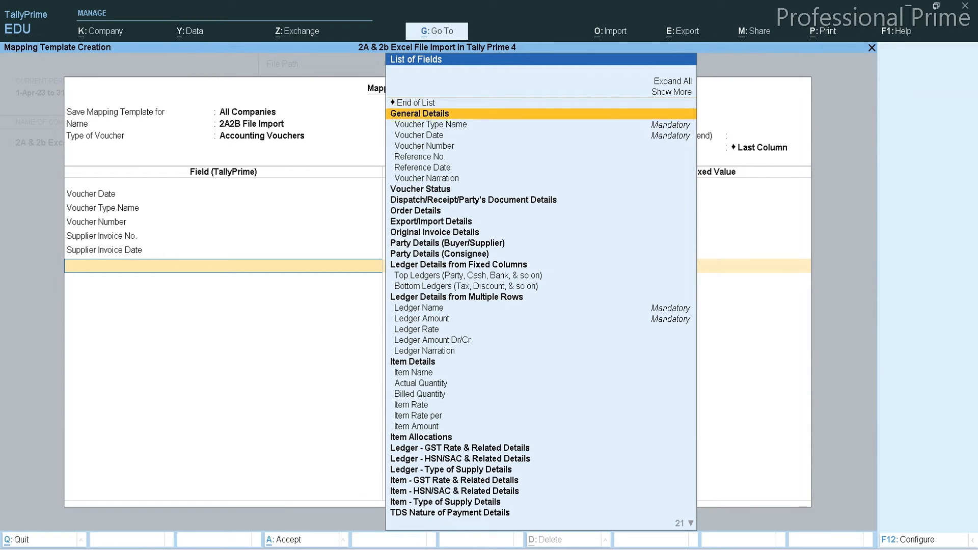
key(Down)
key(Down)
key(Down)
key(Down)
key(Down)
key(Down)
key(Down)
key(Down)
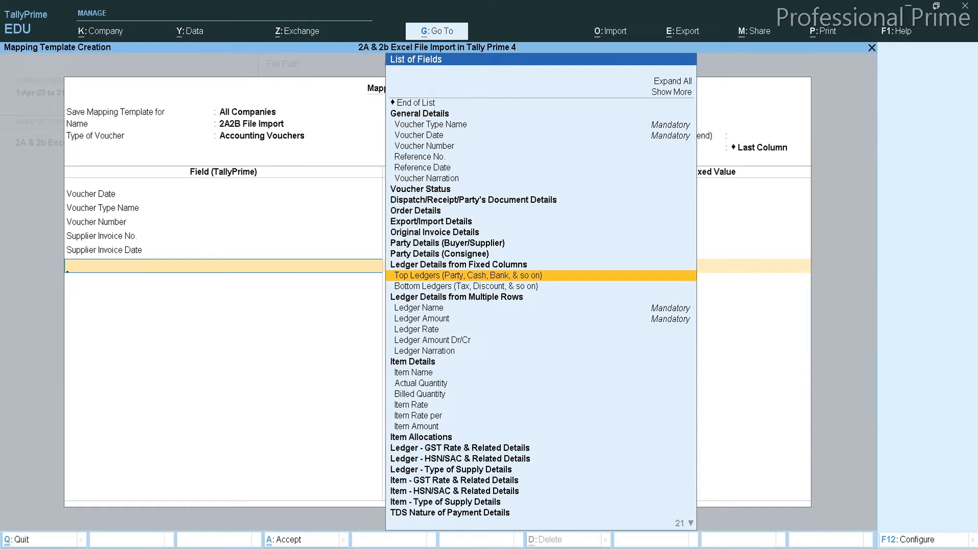
key(Return)
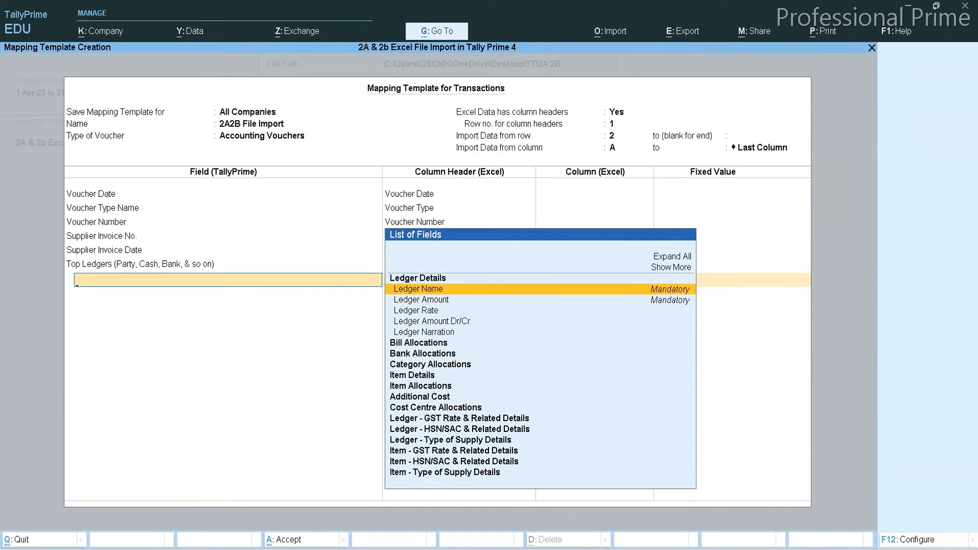
Step: Under Top Ledgers, map the Ledger Name field to the Supplier's Name column
key(Return)
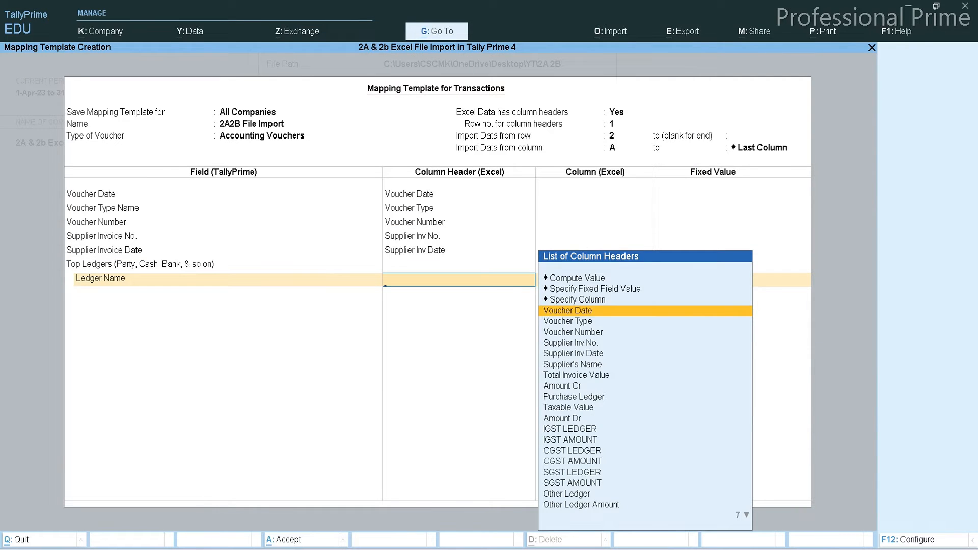
key(Down)
key(Down)
key(Down)
key(Down)
key(Down)
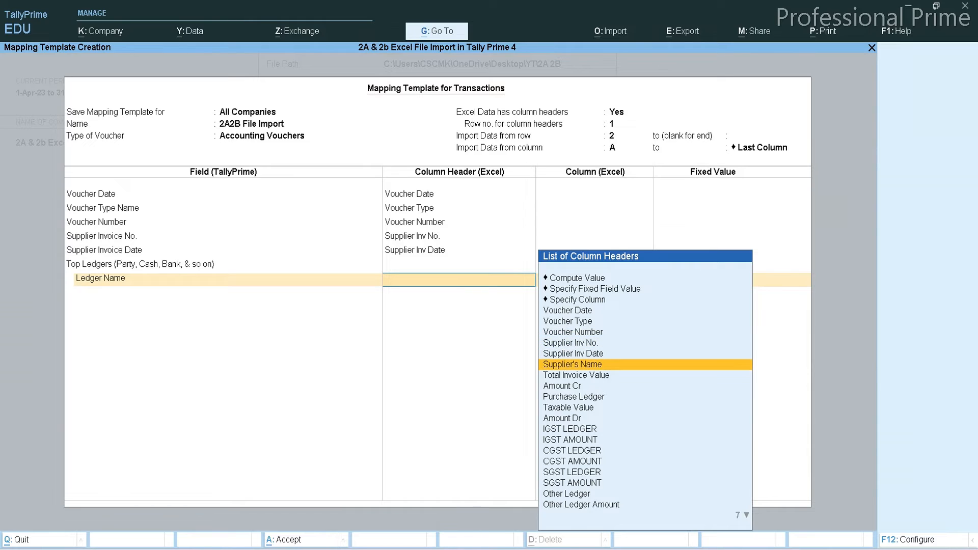
key(Return)
Step: Under Top Ledgers, map the Ledger Amount field to the Total Invoice Value column
key(Down)
key(Down)
key(Down)
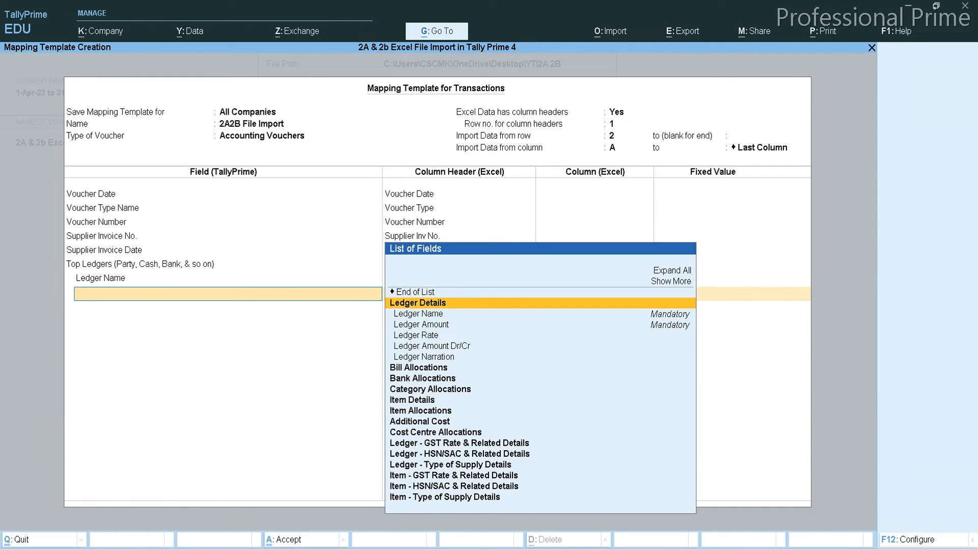
key(Return)
key(Down)
key(Down)
key(Down)
key(Down)
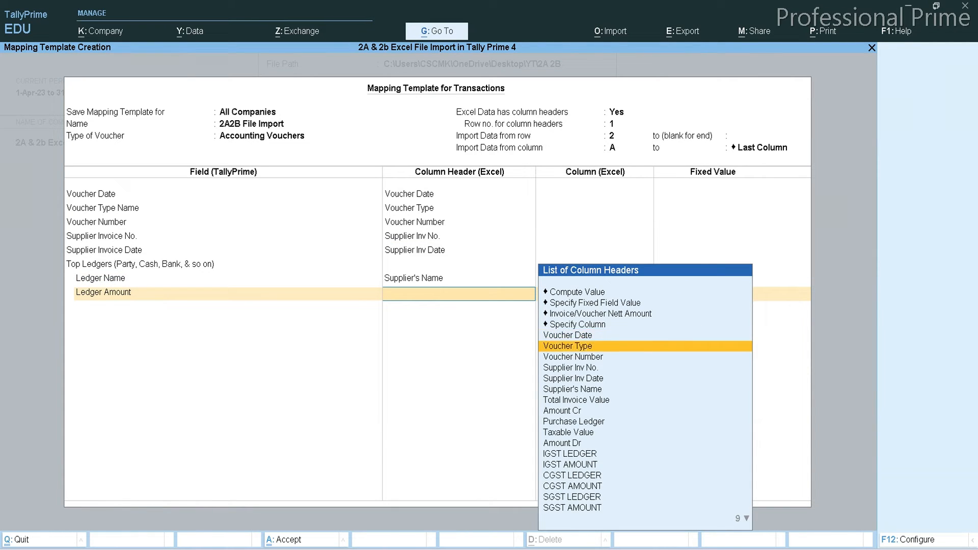
key(Down)
key(Down)
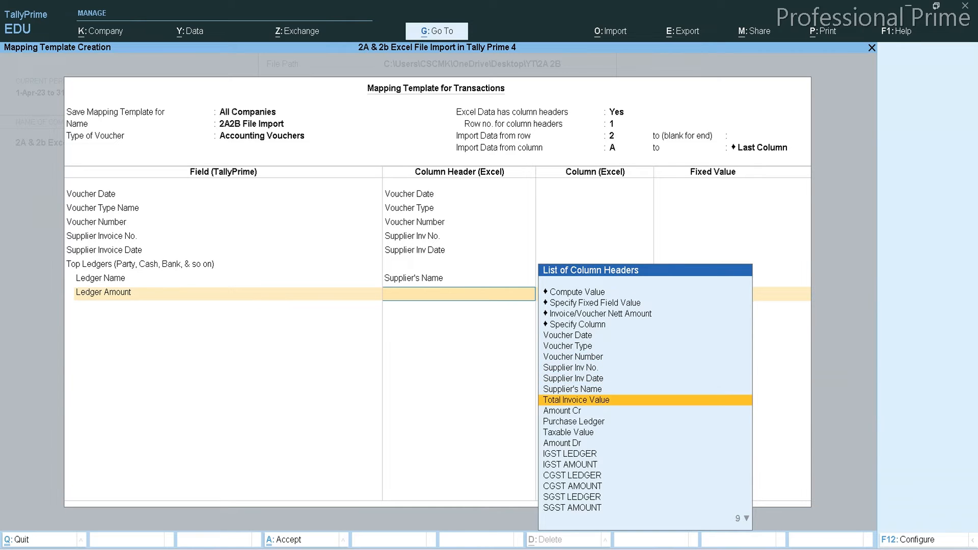
key(Return)
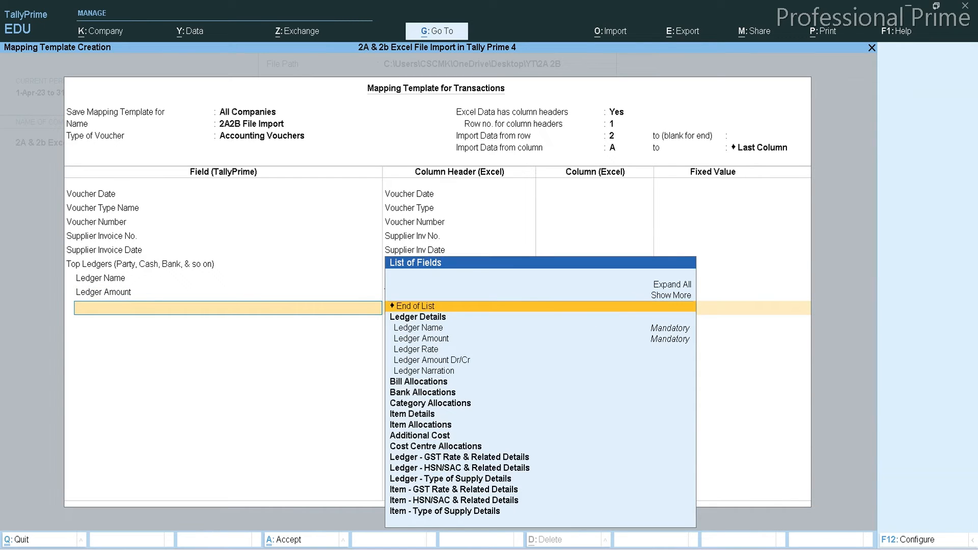
Step: Under Top Ledgers, map the Ledger Amount Dr/Cr field to the Amount Cr column
key(Down)
key(Down)
key(Down)
key(Down)
key(Down)
key(Return)
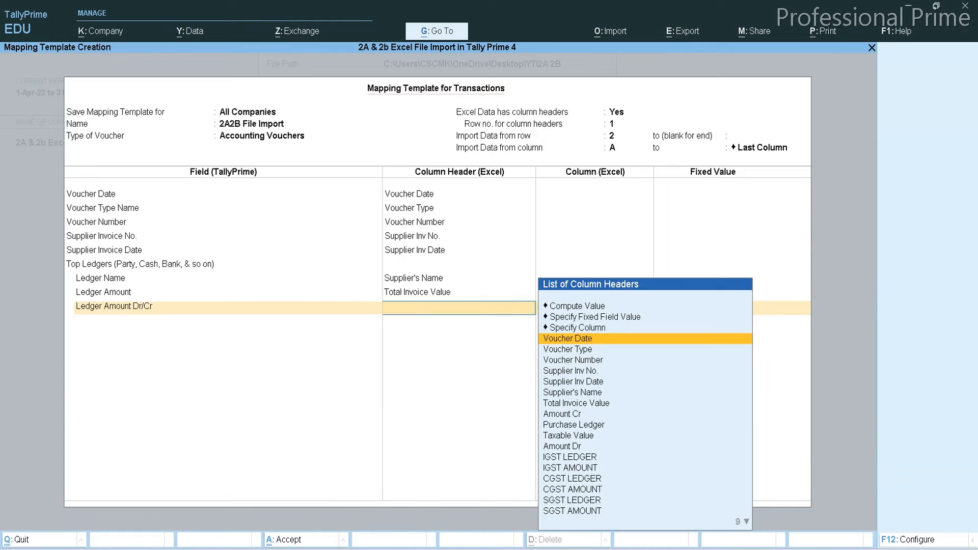
key(Down)
key(Down)
key(Down)
key(Down)
key(Down)
key(Down)
key(Down)
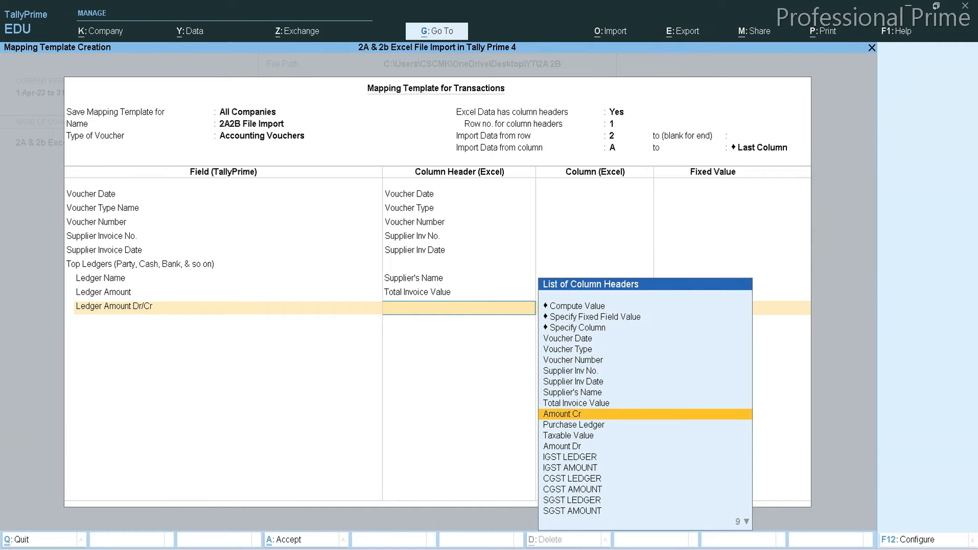
key(Return)
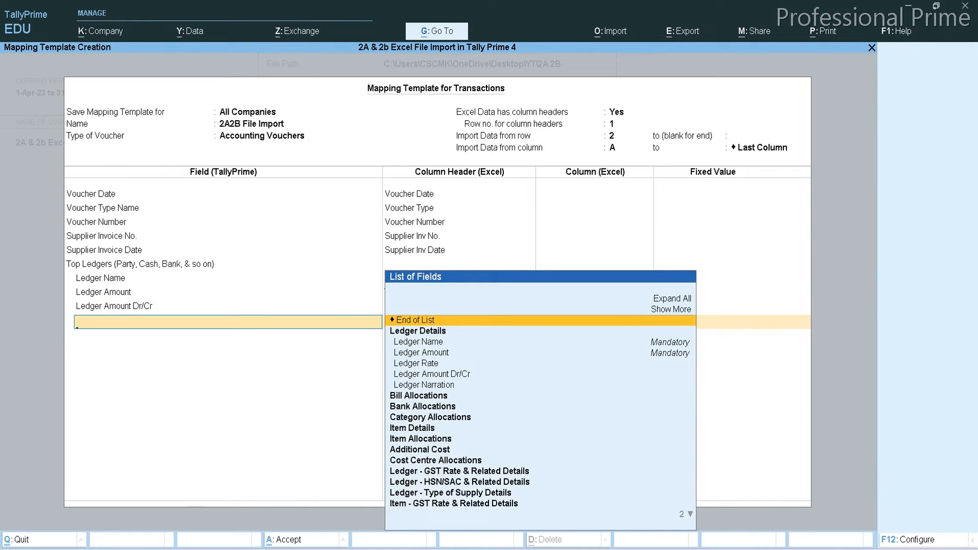
Step: Review the Excel workbook's header row from Purchase Ledger and Taxable Value through the IGST and CGST columns, and return to TallyPrime
click(659, 548)
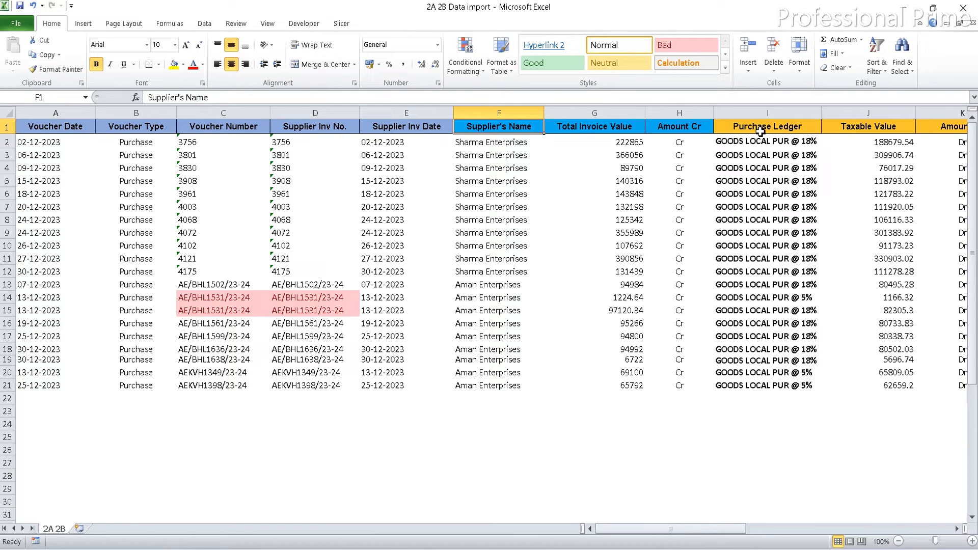
click(851, 128)
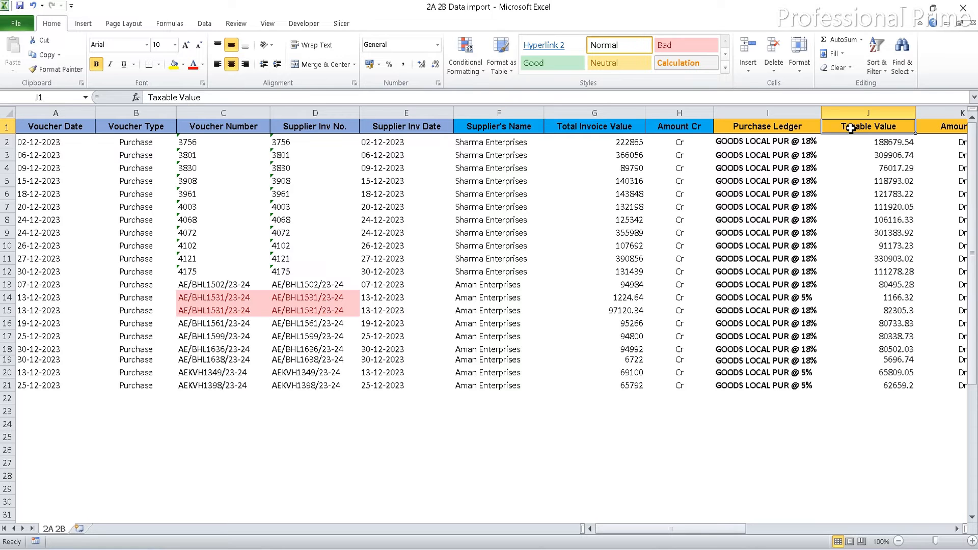
key(Right)
key(Right)
key(Right)
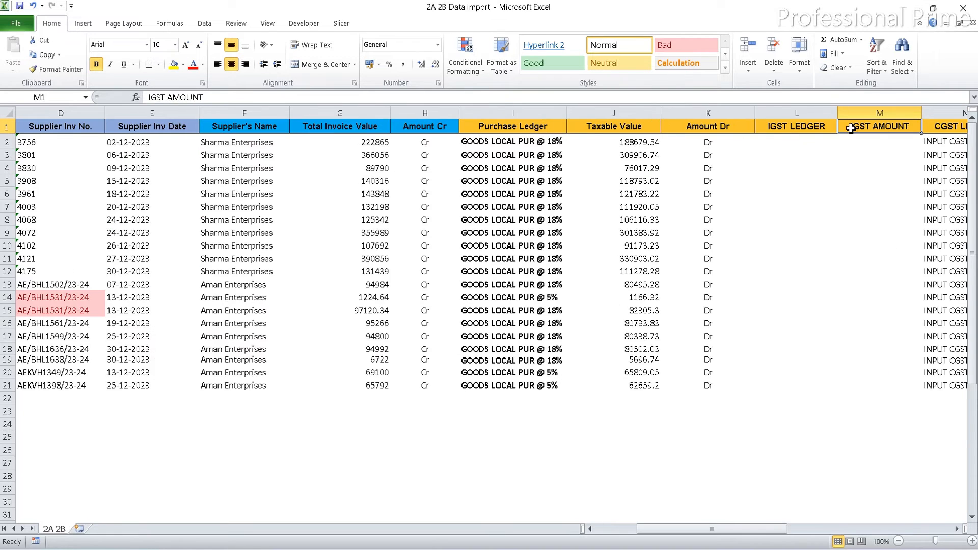
key(Right)
key(Right)
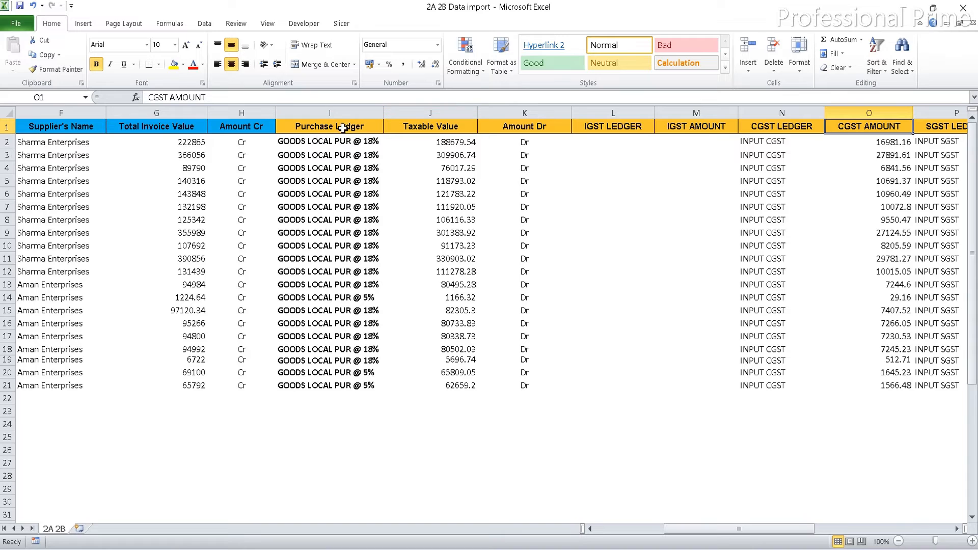
click(623, 549)
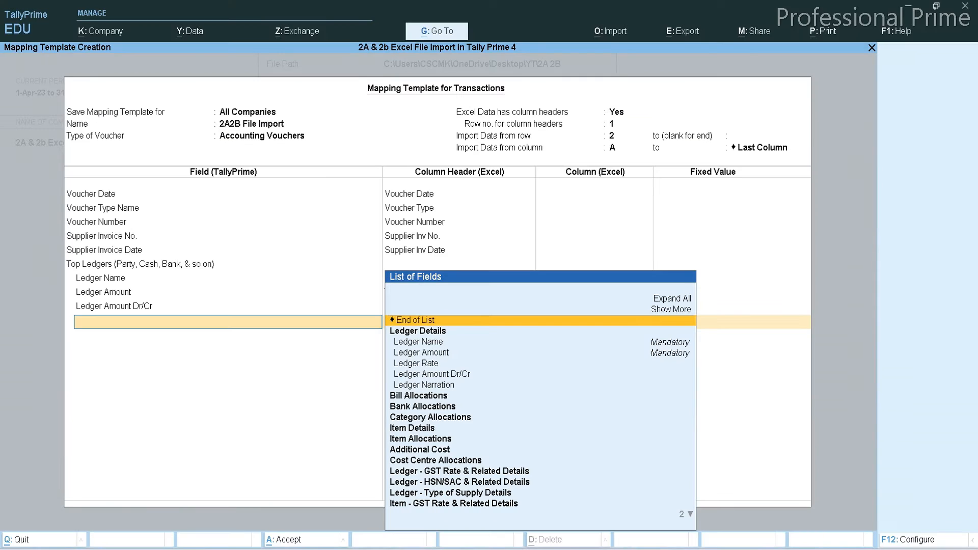
Step: End the Top Ledgers field list and add the Ledger Name field from Ledger Details from Multiple Rows
key(Return)
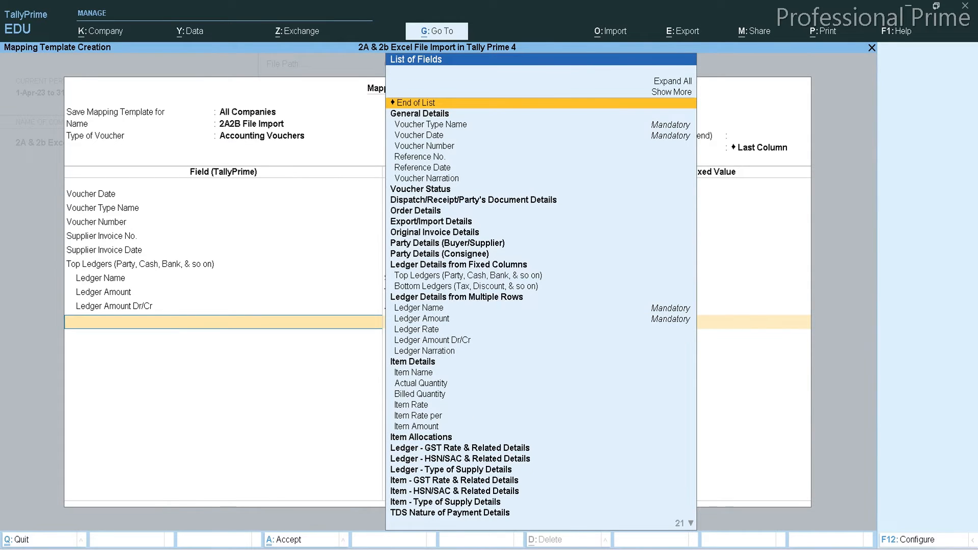
key(Down)
key(Down)
key(Down)
key(Down)
key(Down)
key(Down)
key(Down)
key(Down)
key(Down)
key(Down)
key(Down)
key(Down)
key(Down)
key(Down)
key(Down)
key(Down)
key(Up)
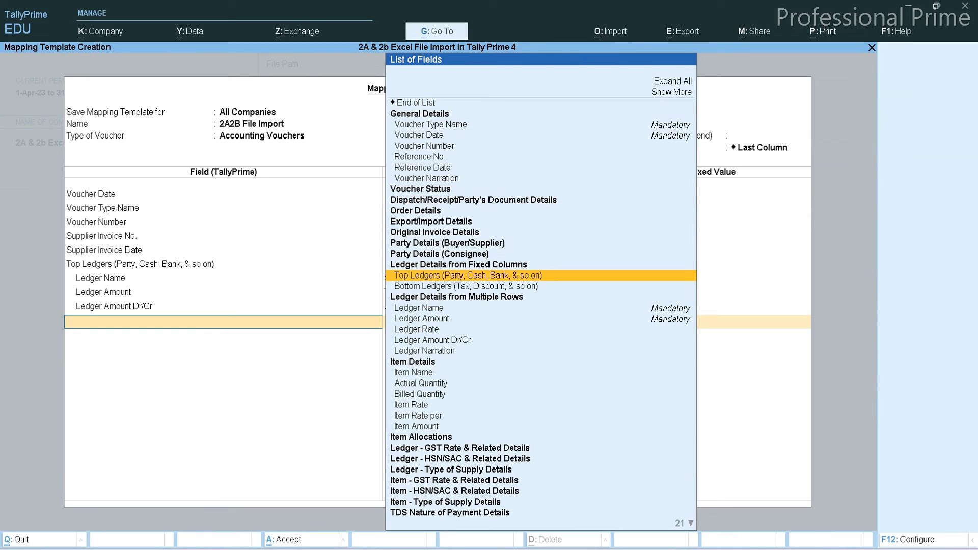
key(Down)
key(Up)
key(Down)
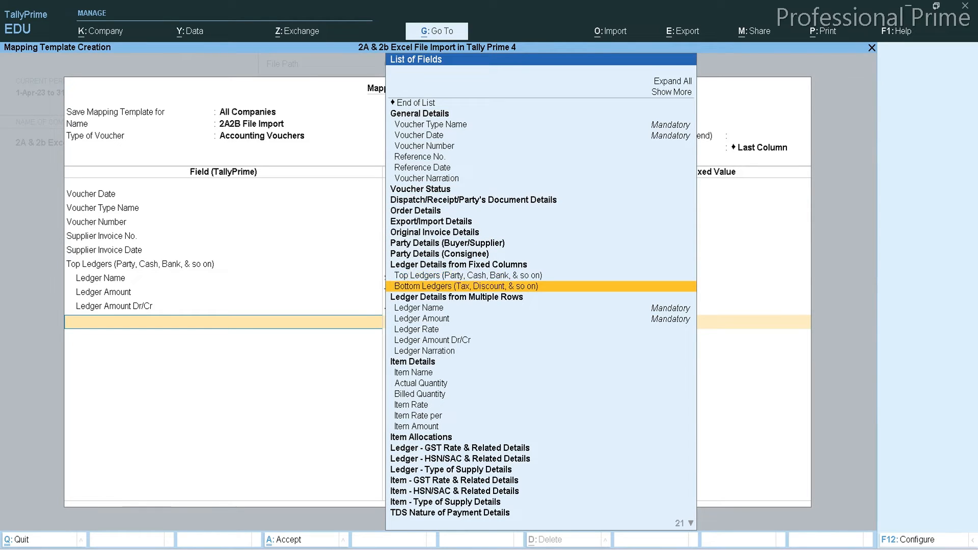
key(Down)
key(Down)
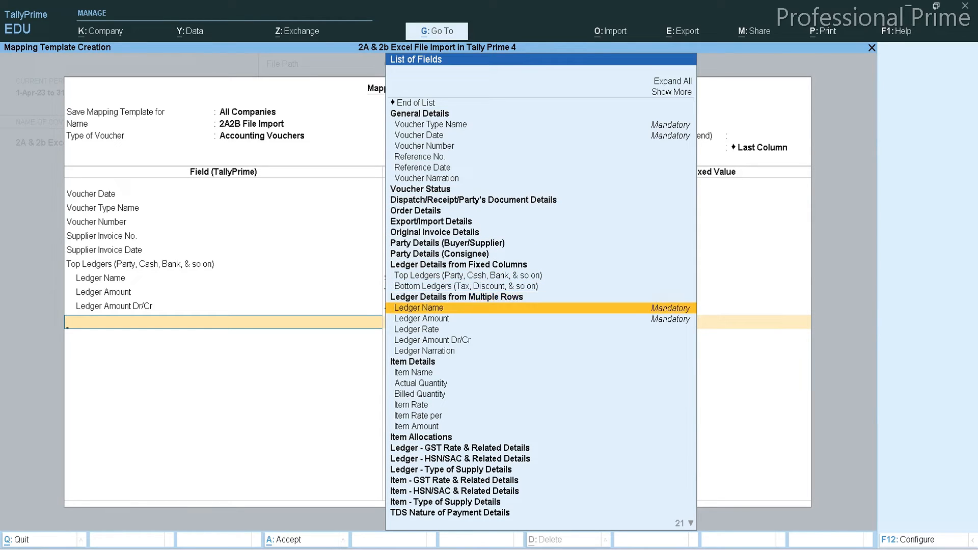
key(Return)
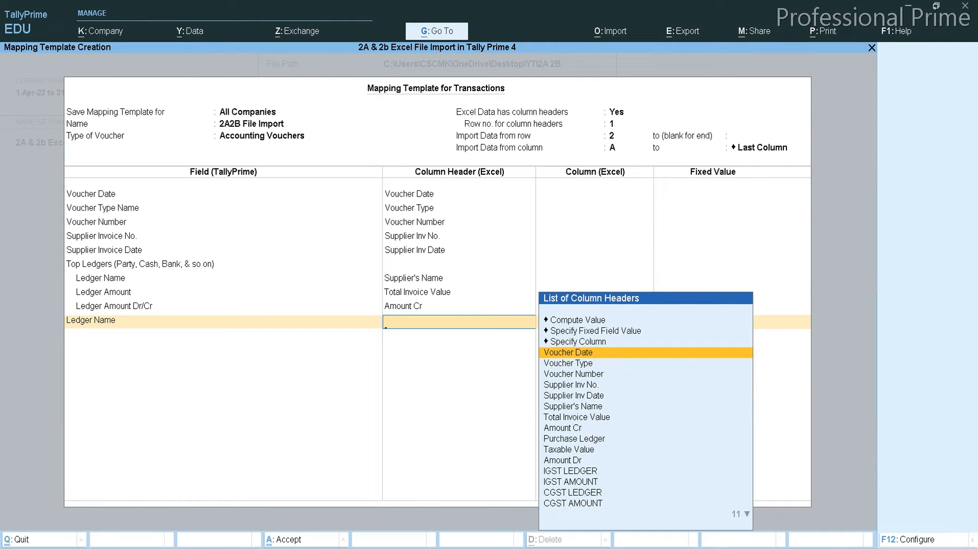
Step: Map the multiple-rows Ledger Name field to the Purchase Ledger column
key(Down)
key(Down)
key(Down)
key(Down)
key(Down)
key(Down)
key(Down)
key(Down)
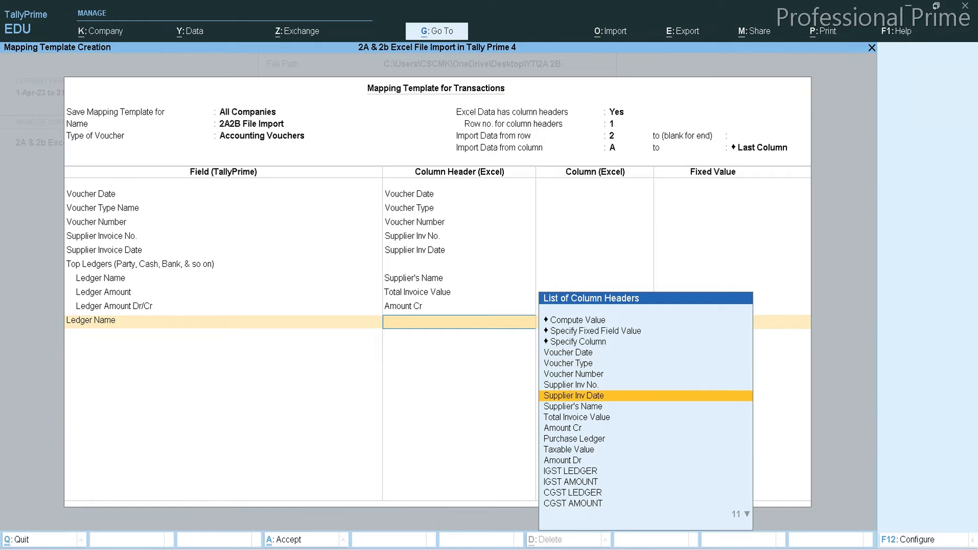
key(Return)
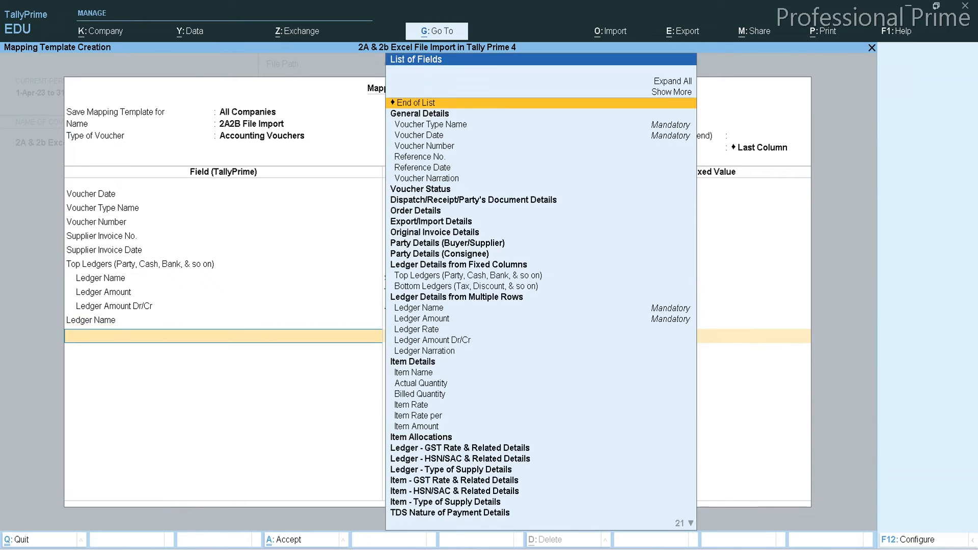
Step: Add the Ledger Amount field from Ledger Details from Multiple Rows and map it to the Taxable Value column
key(Down)
key(Down)
key(Down)
key(Down)
key(Down)
key(Down)
key(Down)
key(Down)
key(Down)
key(Down)
key(Down)
key(Down)
key(Down)
key(Down)
key(Down)
key(Down)
key(Down)
key(Down)
key(Down)
key(Down)
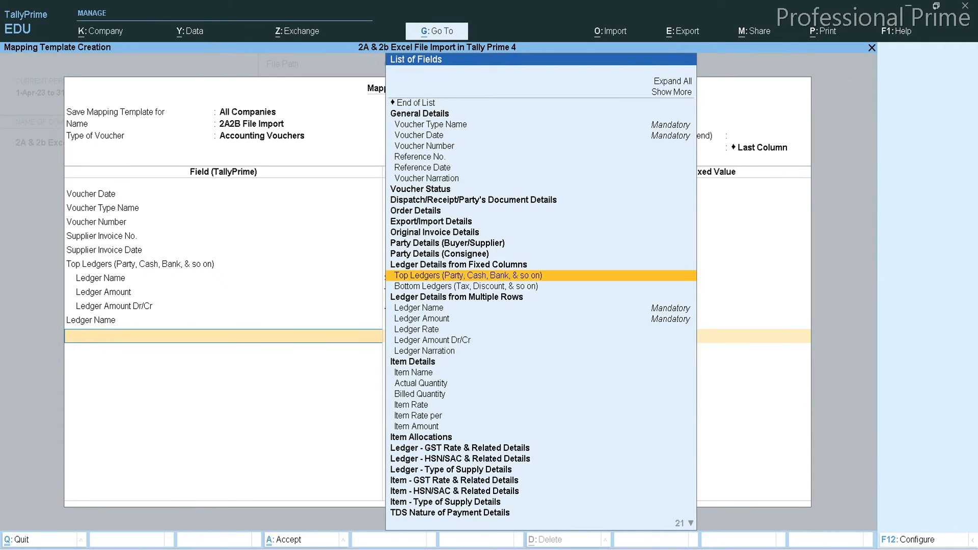
key(Return)
key(Down)
key(Down)
key(Down)
key(Down)
key(Down)
key(Down)
key(Down)
key(Down)
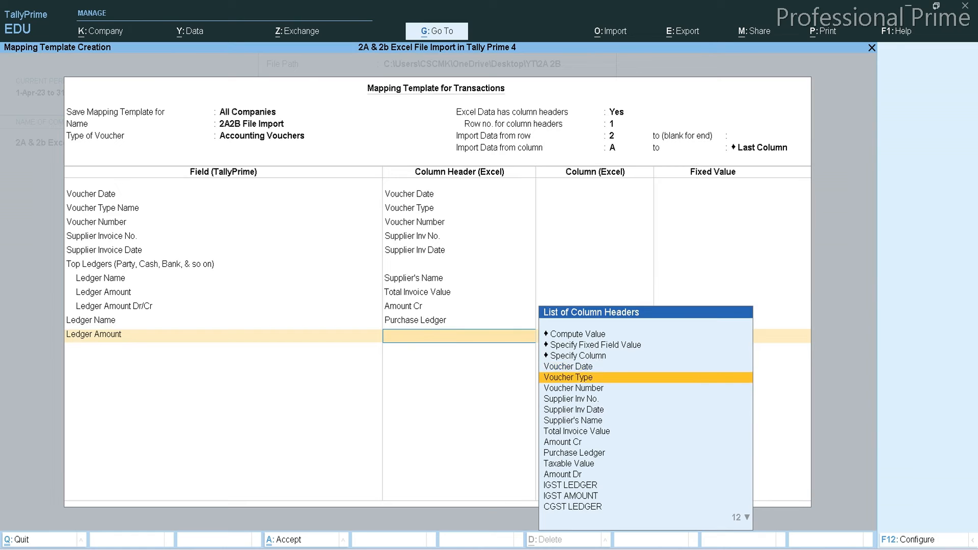
key(Down)
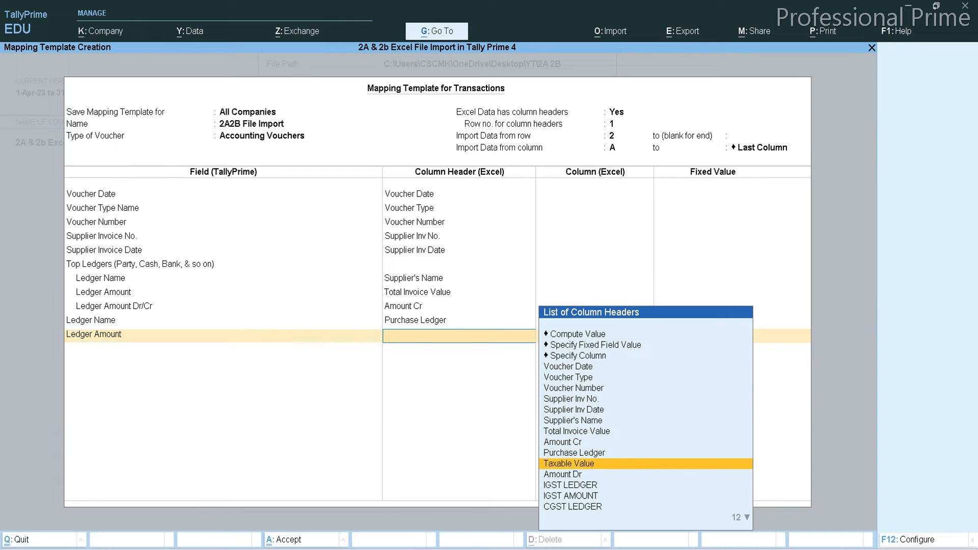
key(Return)
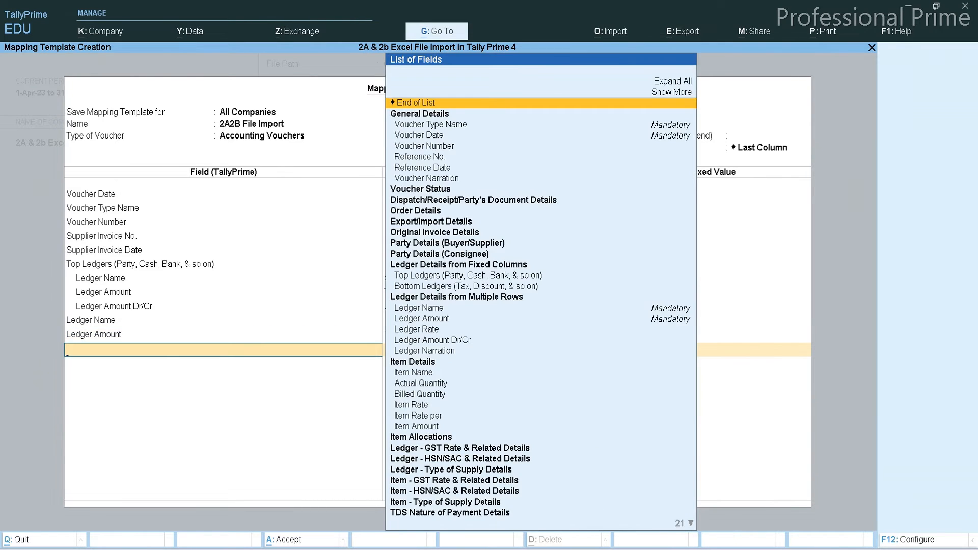
Step: Add the Ledger Amount Dr/Cr field from Ledger Details from Multiple Rows and map it to the Amount Dr column
key(Down)
key(Down)
key(Down)
key(Down)
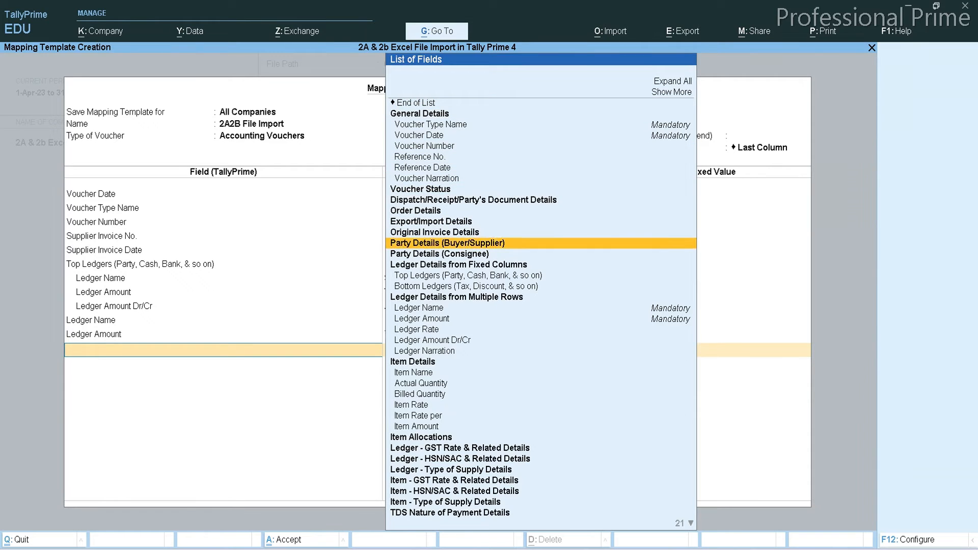
key(Down)
key(Down)
key(Down)
key(Down)
key(Down)
key(Down)
key(Down)
key(Down)
key(Down)
key(Return)
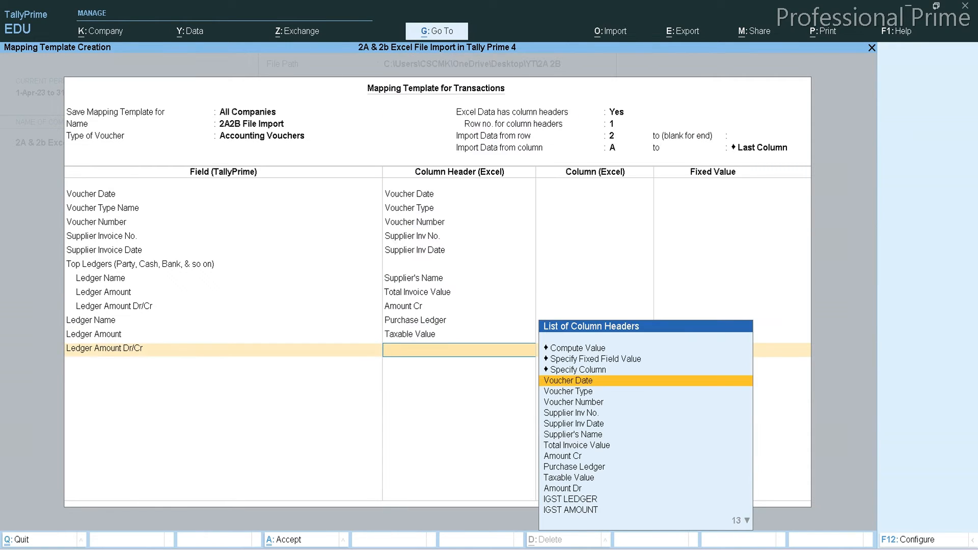
key(Down)
key(Down)
key(Down)
key(Down)
key(Down)
key(Down)
key(Down)
key(Down)
key(Down)
key(Down)
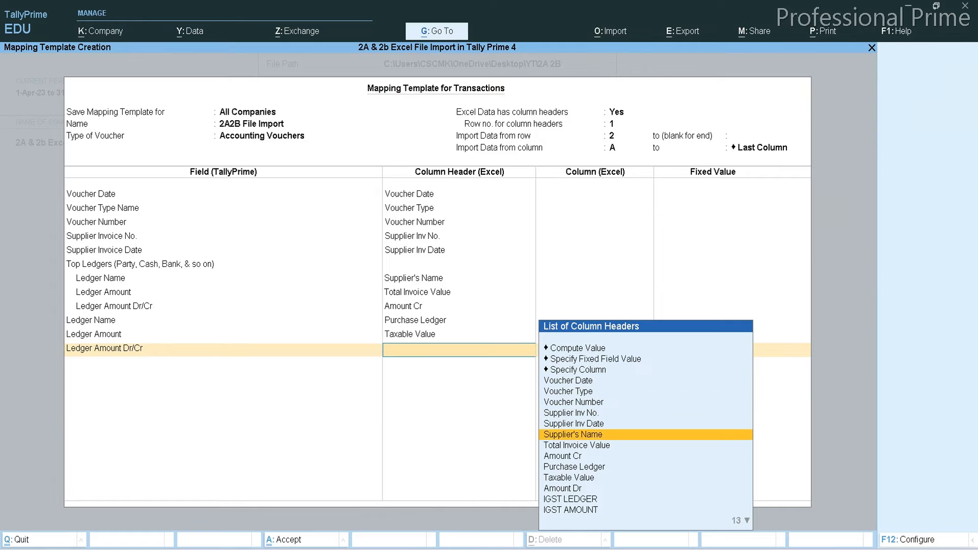
key(Return)
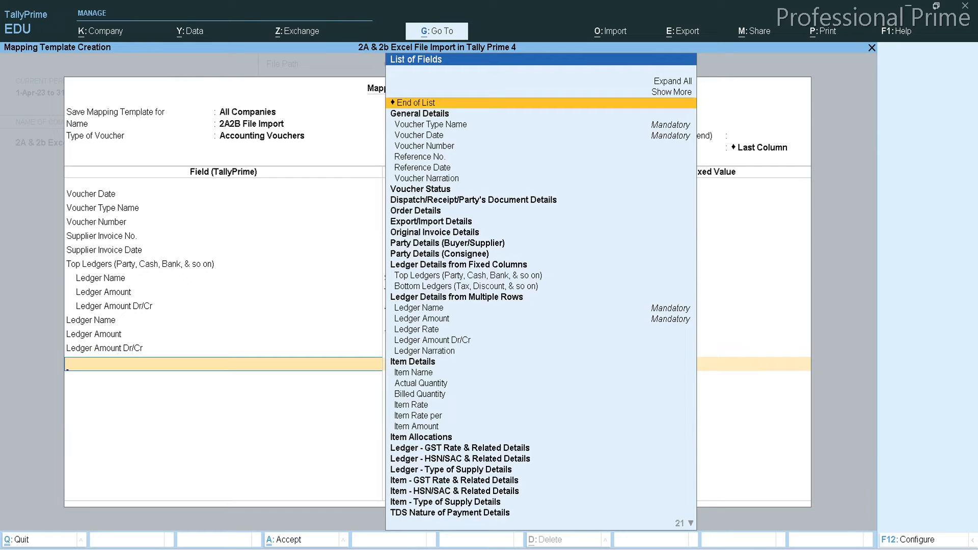
Step: Check the IGST LEDGER and IGST AMOUNT headers in the Excel workbook and add Bottom Ledgers (Tax, Discount, & so on) to the TallyPrime template
key(alt+Tab)
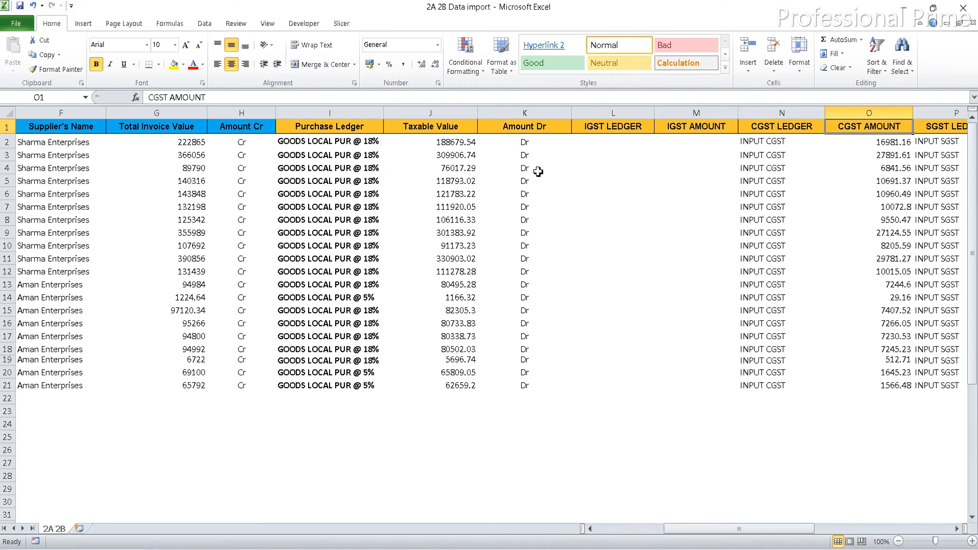
click(538, 128)
click(595, 126)
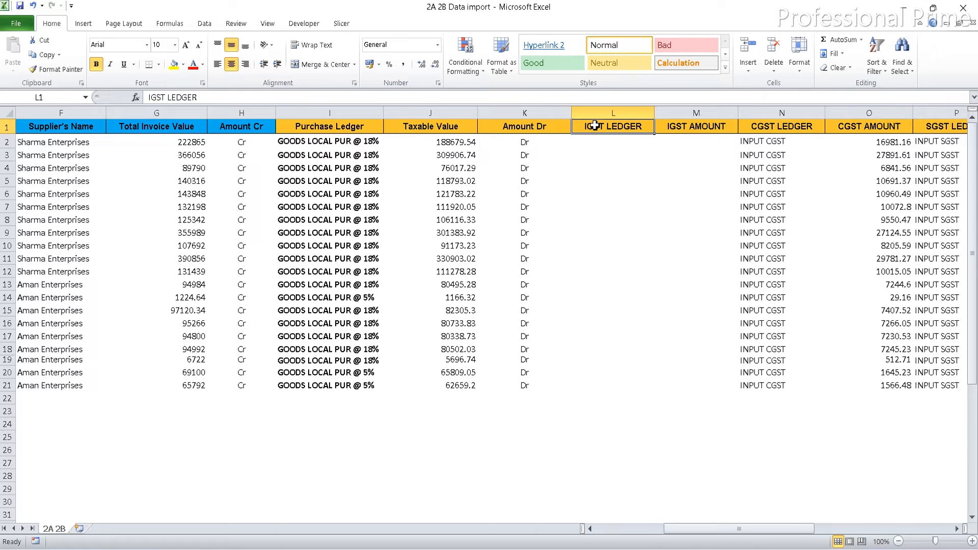
key(Right)
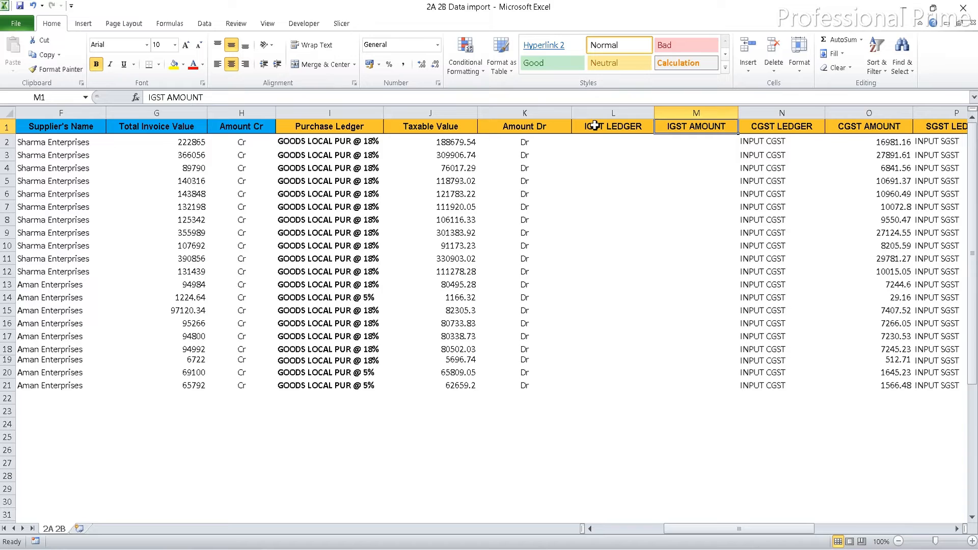
key(Left)
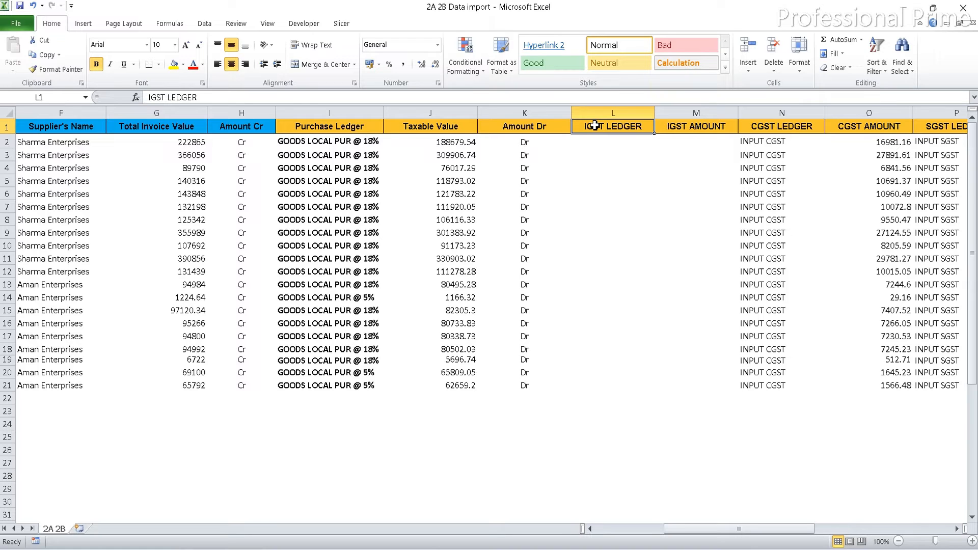
click(367, 549)
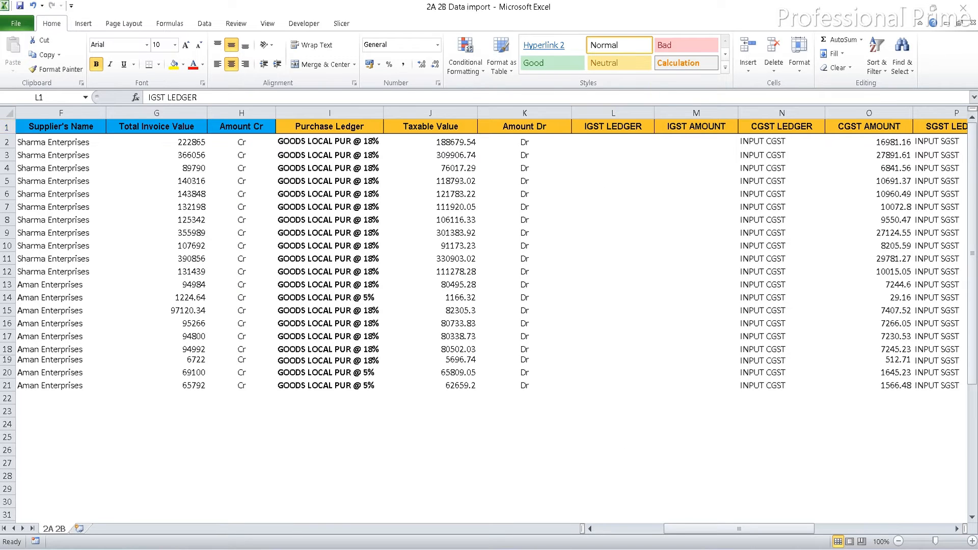
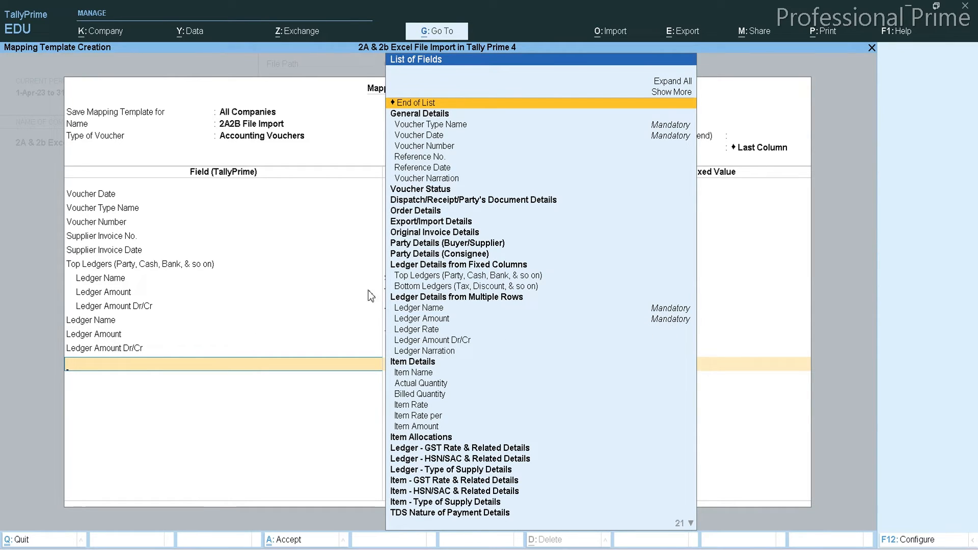
click(425, 288)
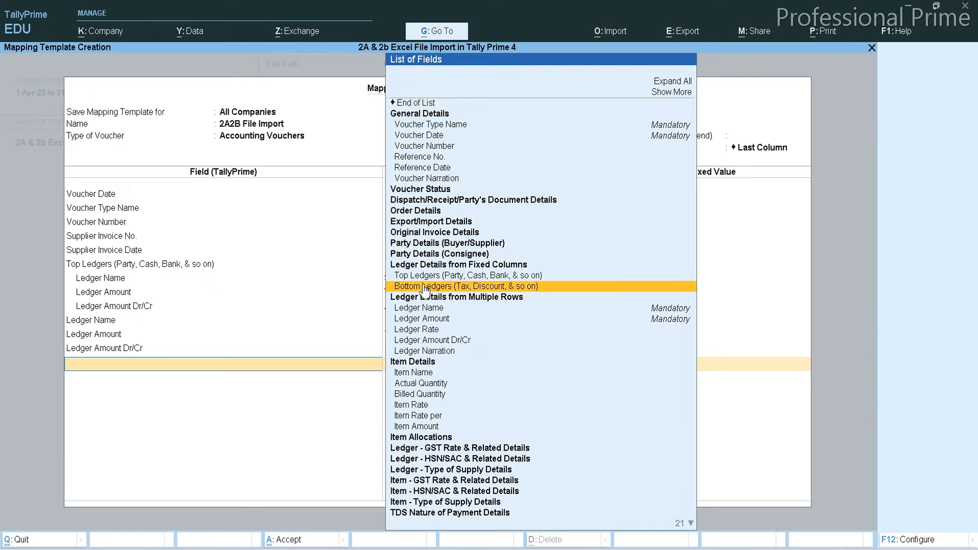
click(506, 288)
key(Return)
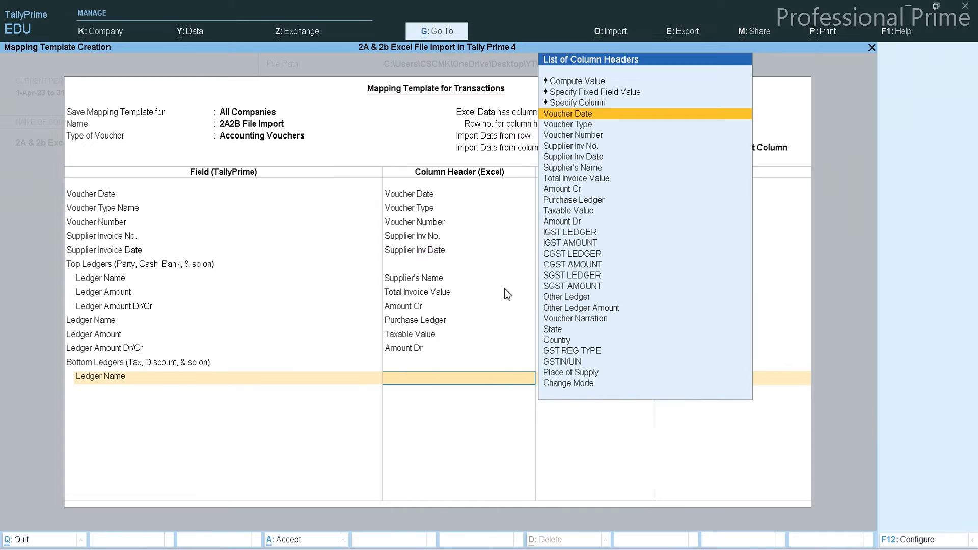
Step: Under Bottom Ledgers, map the Ledger Name field to the IGST LEDGER column
key(Down)
key(Down)
key(Down)
key(Down)
key(Down)
key(Down)
key(Down)
key(Down)
key(Down)
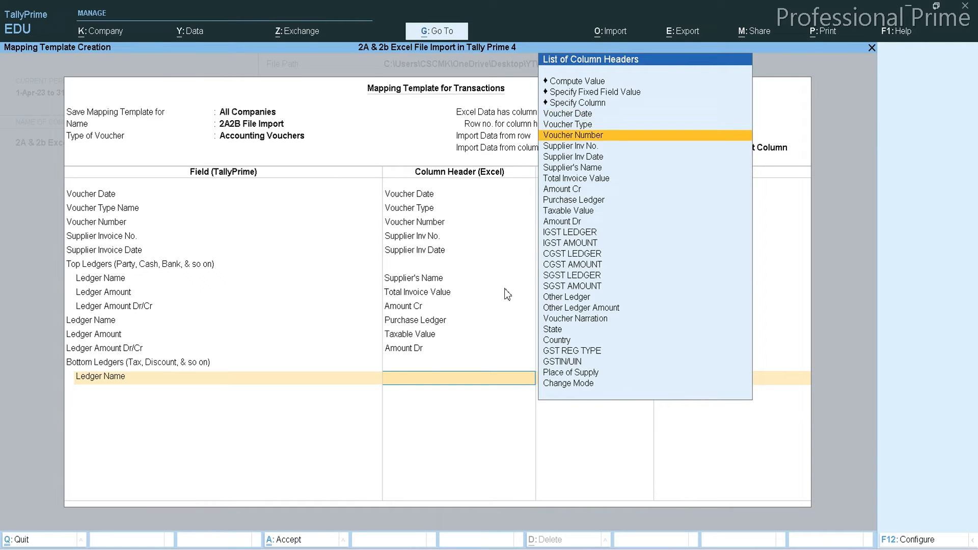
key(Down)
key(Down)
key(Return)
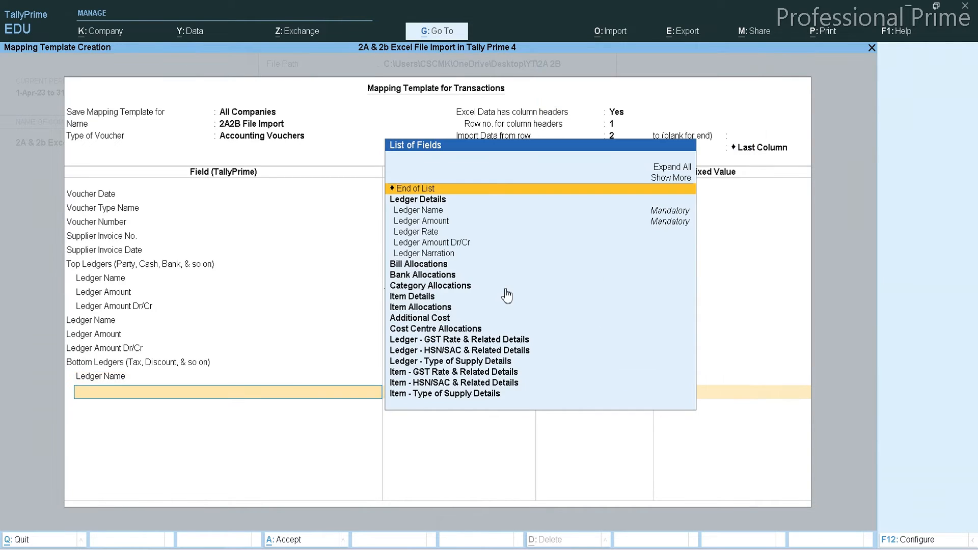
Step: Under Bottom Ledgers, add the Ledger Amount field and map it to the IGST AMOUNT column
key(Down)
key(Down)
key(Return)
key(Down)
key(Down)
key(Down)
key(Down)
key(Down)
key(Down)
key(Down)
key(Down)
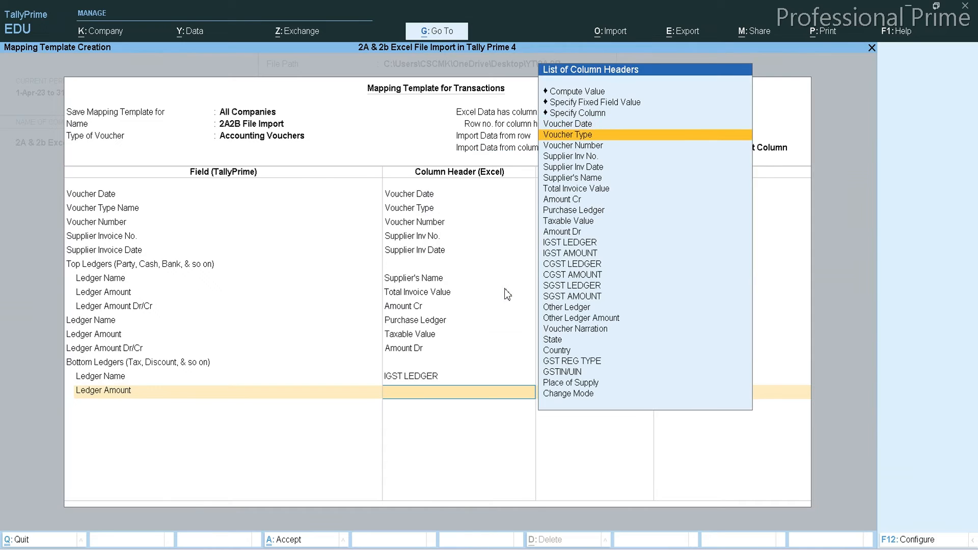
key(Down)
key(Down)
key(Down)
key(Down)
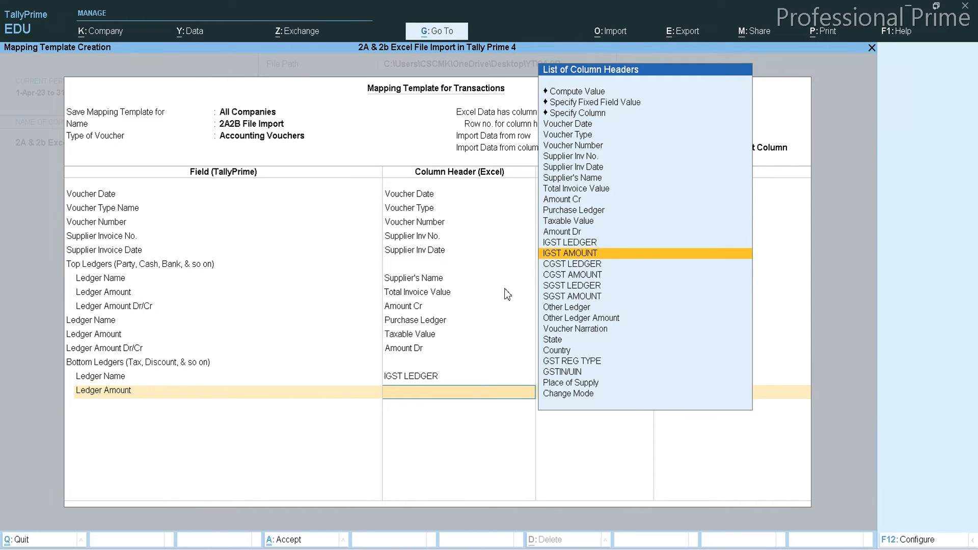
key(Return)
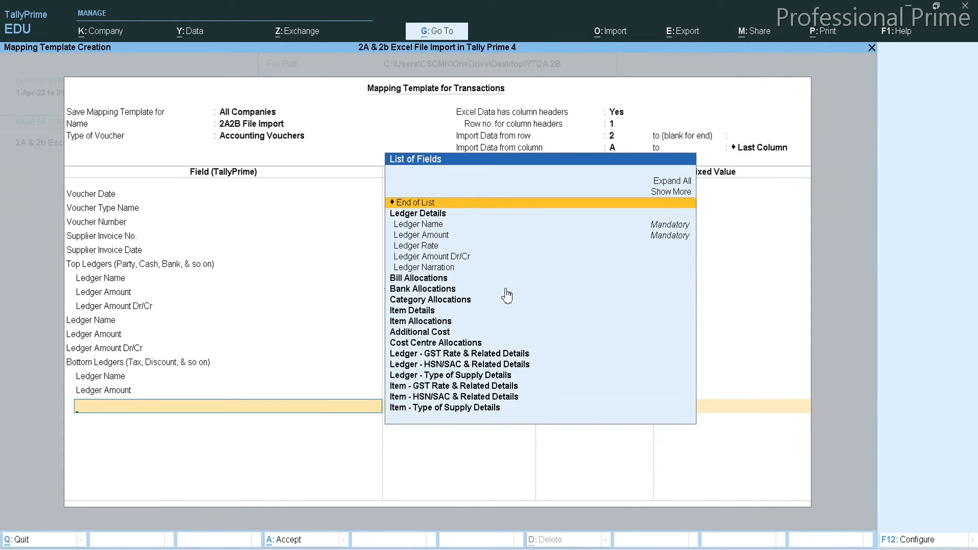
Step: Add the Ledger Amount Dr/Cr field under the IGST Bottom Ledgers and map it to the Amount Dr column
key(Down)
key(Down)
key(Down)
key(Down)
key(Down)
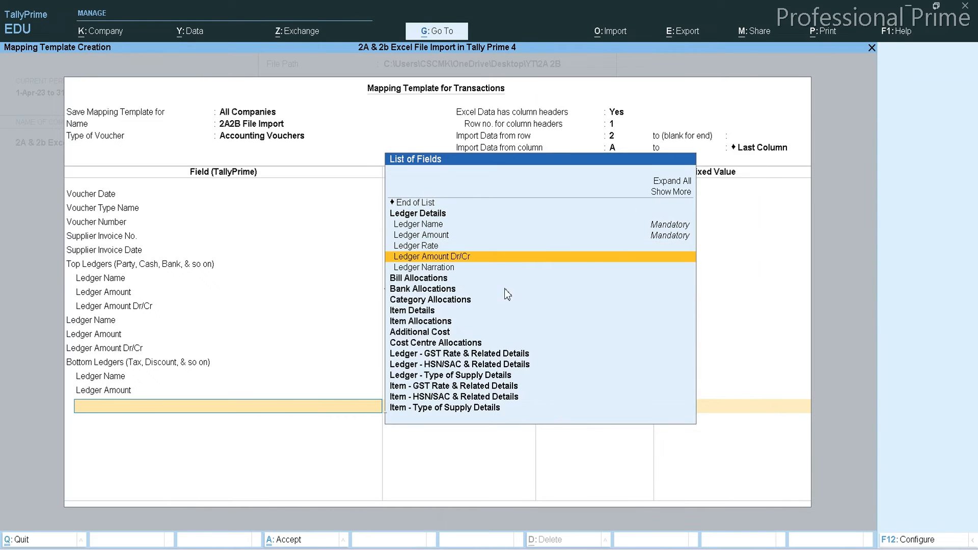
key(Return)
key(Down)
key(Down)
key(Down)
key(Down)
key(Down)
key(Down)
key(Down)
key(Down)
key(Down)
key(Down)
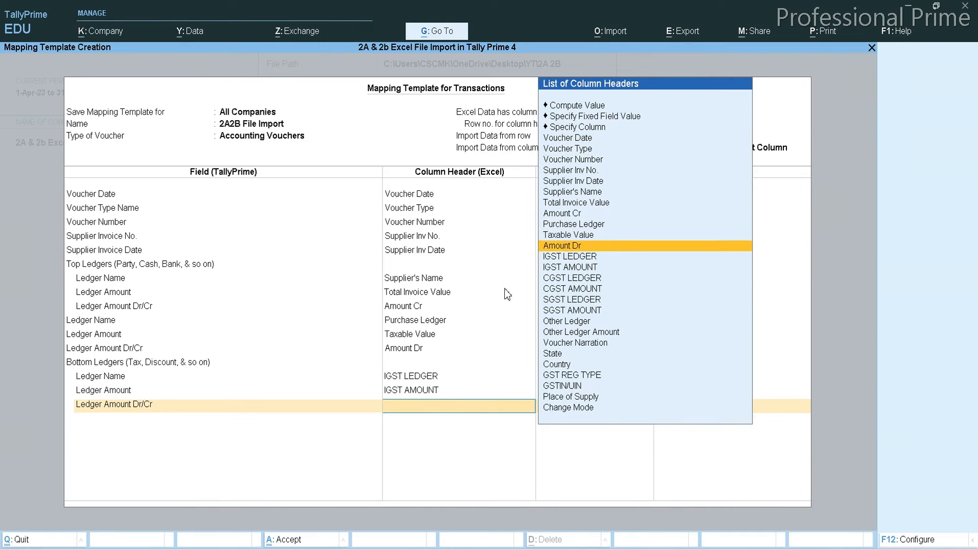
key(Return)
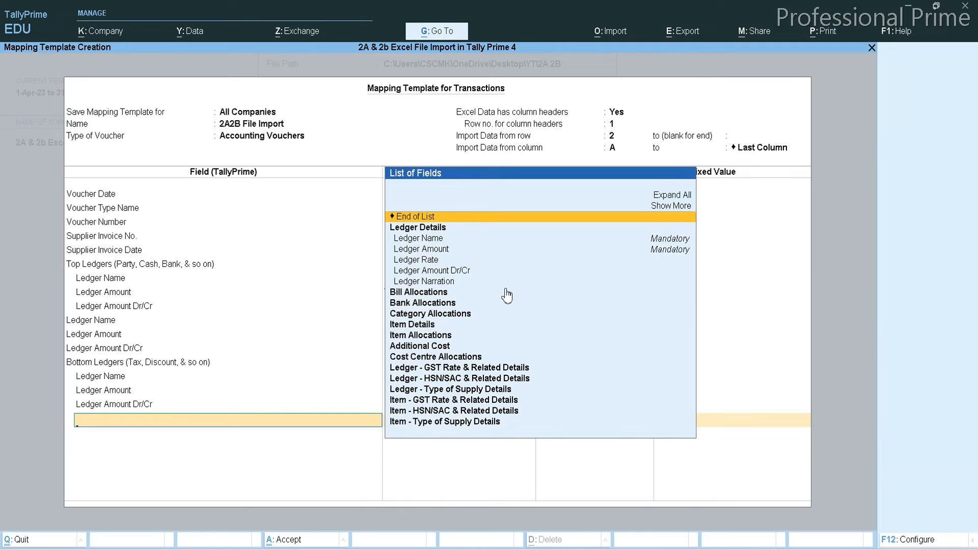
Step: End the IGST ledger fields and add a second Bottom Ledgers (Tax, Discount, & so on) group with its Ledger Name field
key(Down)
key(Down)
key(Down)
key(Down)
key(Down)
key(Down)
key(Down)
key(Down)
key(Down)
key(Down)
key(Down)
key(Down)
key(Down)
key(Down)
key(Down)
key(Down)
key(Down)
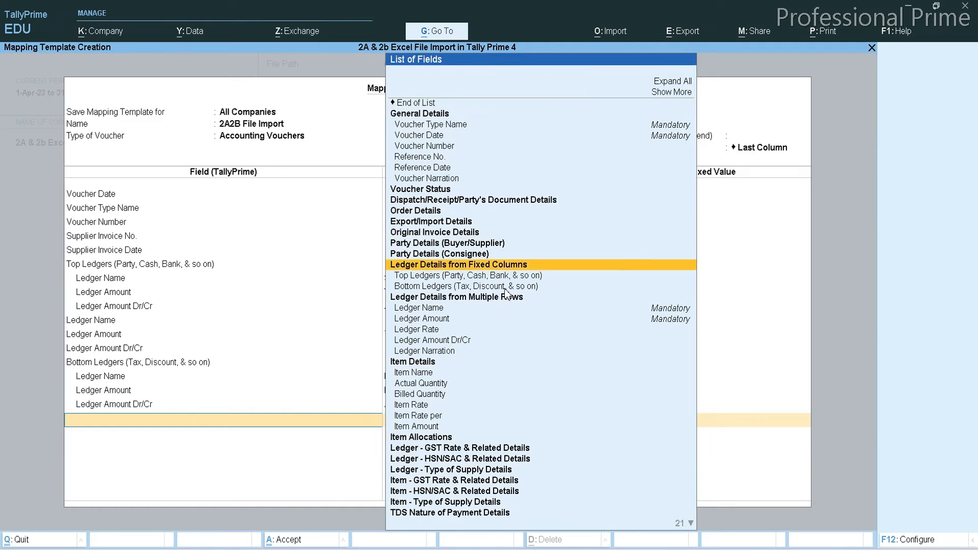
key(Return)
key(Return)
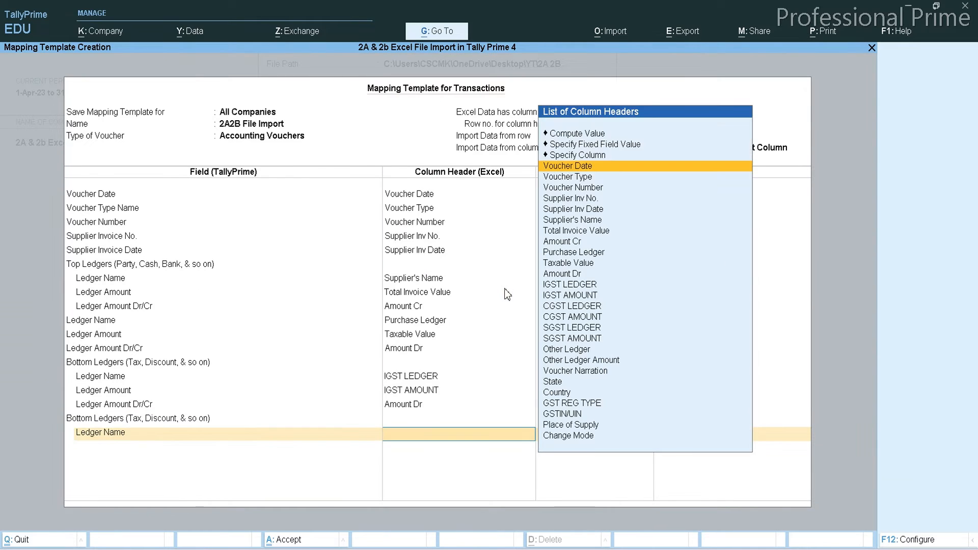
Step: Map the Ledger Name field of the second Bottom Ledgers group to the CGST LEDGER column
key(Down)
key(Down)
key(Down)
key(Down)
key(Down)
key(Down)
key(Down)
key(Down)
key(Down)
key(Down)
key(Down)
key(Down)
key(Down)
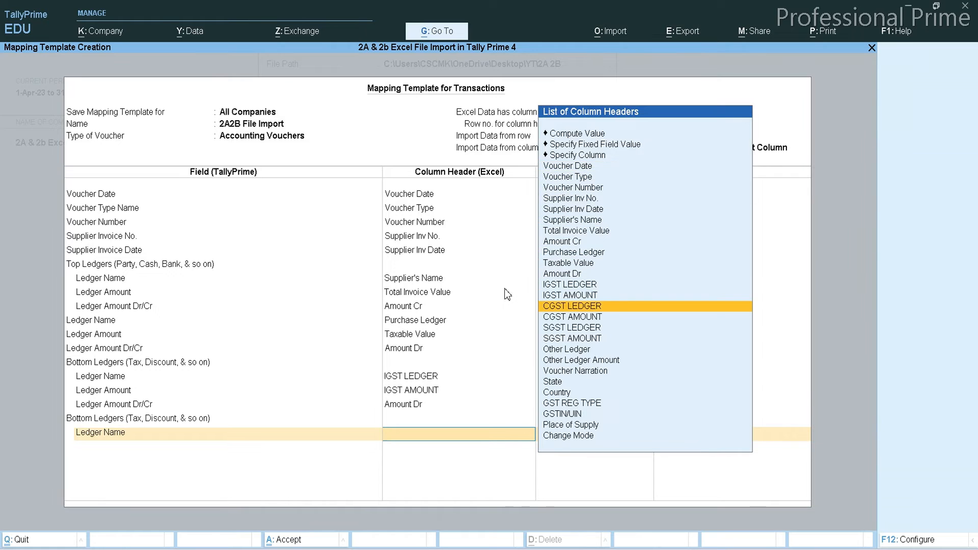
key(Return)
Step: Add the Ledger Amount field to the CGST Bottom Ledgers group and map it to the CGST AMOUNT column
key(Down)
key(Down)
key(Down)
key(Return)
key(Down)
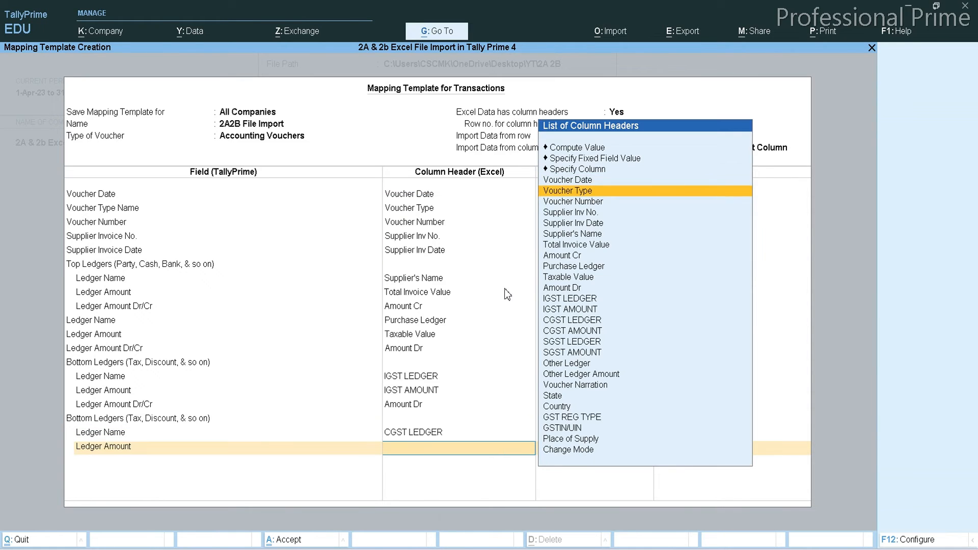
key(Down)
key(Down)
key(Down)
key(Down)
key(Down)
key(Down)
key(Down)
key(Down)
key(Down)
key(Down)
key(Down)
key(Down)
key(Down)
key(Return)
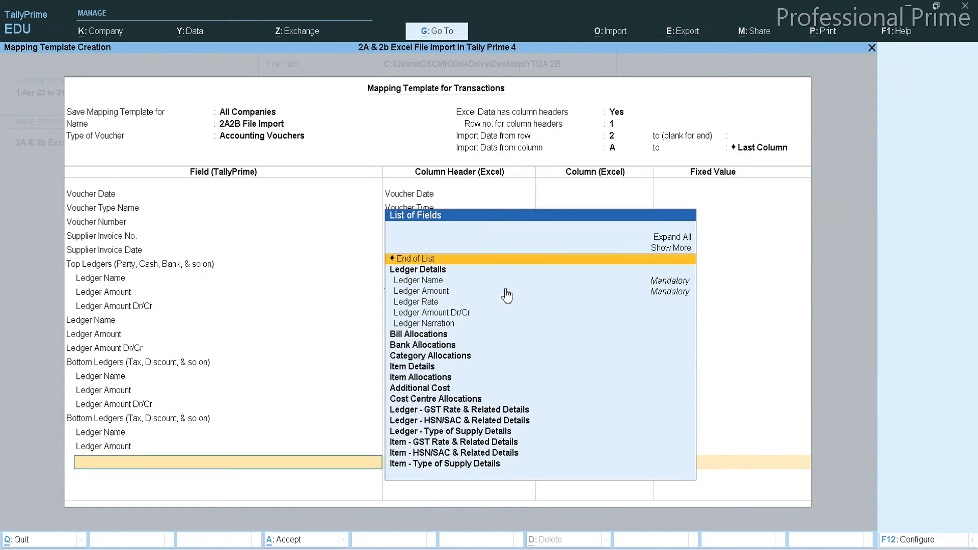
Step: Add the Ledger Amount Dr/Cr field to the CGST Bottom Ledgers group and map it to the Amount Dr column
key(Down)
key(Down)
key(Down)
key(Down)
key(Return)
key(Down)
key(Down)
key(Down)
key(Down)
key(Down)
key(Down)
key(Down)
key(Down)
key(Down)
key(Down)
key(Down)
key(Down)
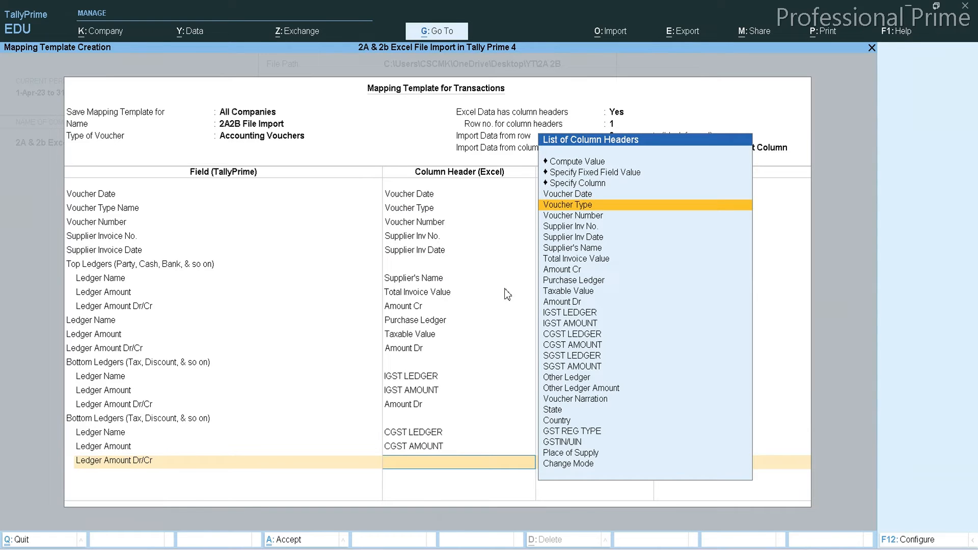
key(Down)
key(Down)
key(Down)
key(Down)
key(Up)
key(Up)
key(Up)
key(Up)
key(Up)
key(Up)
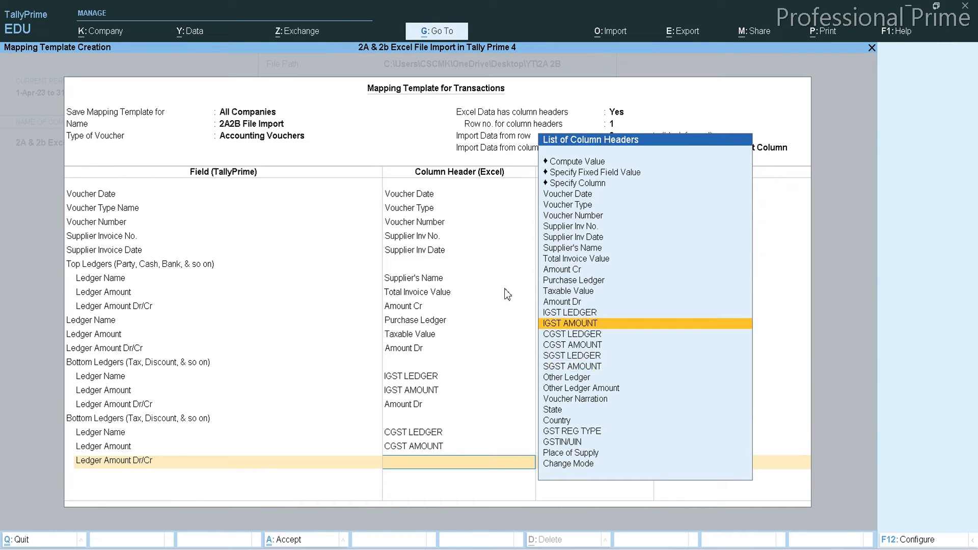
key(Return)
Step: End the CGST ledger fields and add a third Bottom Ledgers (Tax, Discount, & so on) group with its Ledger Name field
key(alt+h)
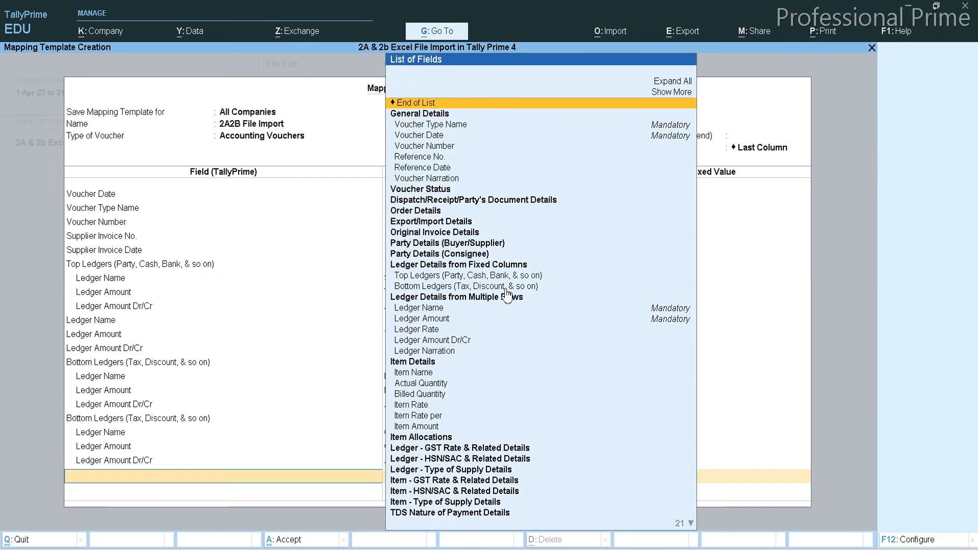
key(Down)
key(Down)
key(Down)
key(Down)
key(Down)
key(Down)
key(Down)
key(Down)
key(Down)
key(Down)
key(Down)
key(Down)
key(Down)
key(Down)
key(Down)
key(Down)
key(Down)
key(Down)
key(Down)
key(Up)
key(Up)
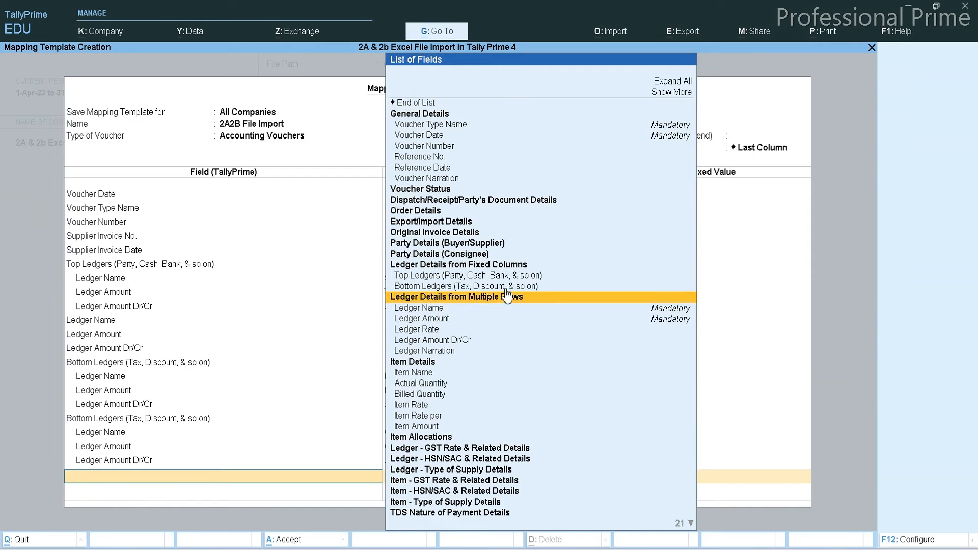
key(Return)
key(Return)
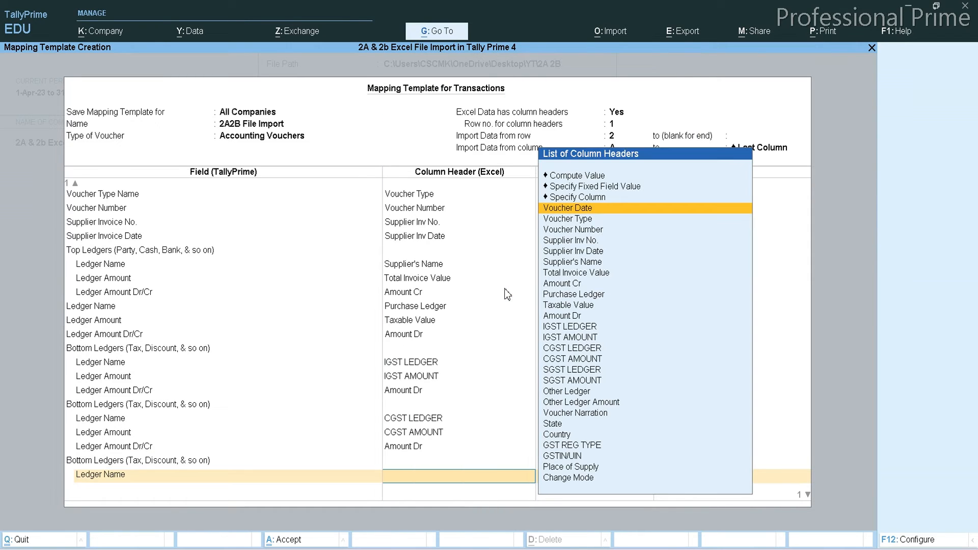
Step: Map the Ledger Name field of the third Bottom Ledgers group to the SGST LEDGER column
key(Down)
key(Down)
key(Down)
key(Down)
key(Down)
key(Down)
key(Down)
key(Down)
key(Down)
key(Down)
key(Down)
key(Down)
key(Down)
key(Down)
key(Down)
key(Return)
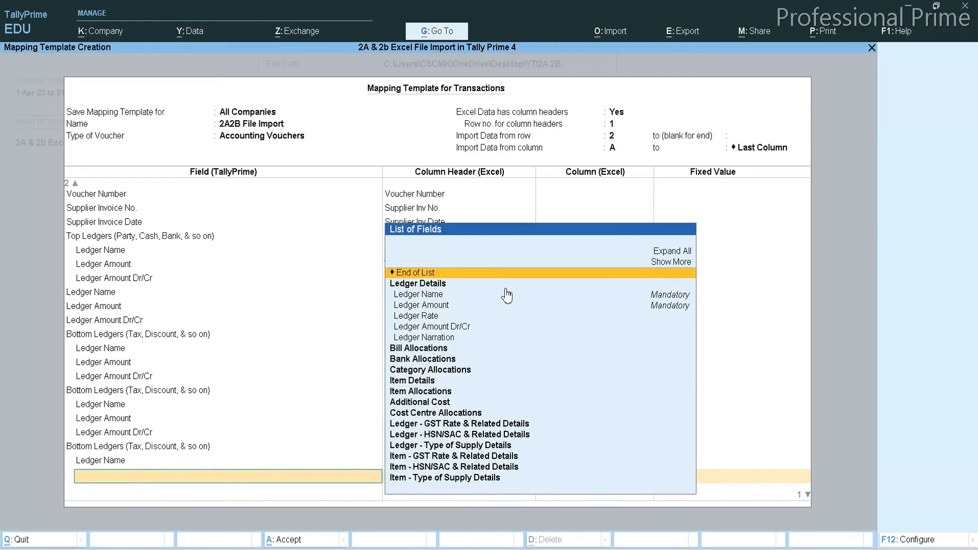
Step: Add the Ledger Amount field to the SGST Bottom Ledgers group and map it to the SGST AMOUNT column
key(Down)
key(Down)
key(Down)
key(Return)
key(Down)
key(Down)
key(Down)
key(Down)
key(Down)
key(Down)
key(Down)
key(Down)
key(Down)
key(Down)
key(Down)
key(Down)
key(Down)
key(Down)
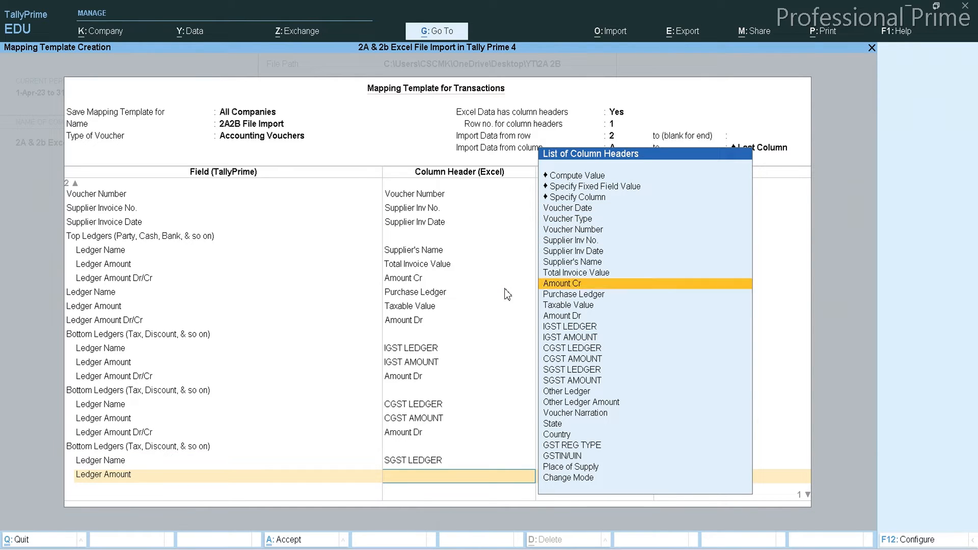
key(Down)
key(Down)
key(Return)
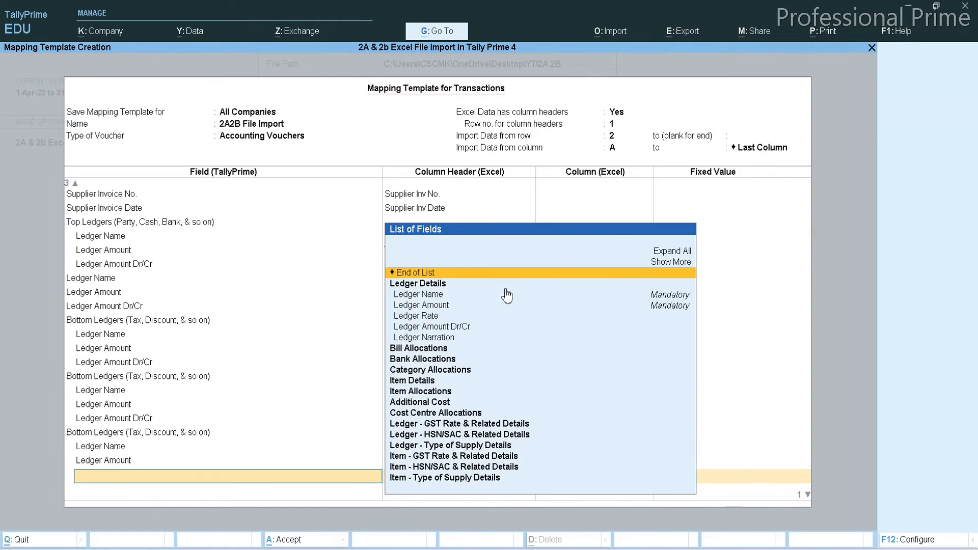
Step: Add the Ledger Amount Dr/Cr field to the SGST Bottom Ledgers group, map it to the Amount Dr column, and end the group
key(Down)
key(Down)
key(Down)
key(Down)
key(Down)
key(Return)
key(Down)
key(Down)
key(Down)
key(Down)
key(Down)
key(Down)
key(Down)
key(Down)
key(Down)
key(Down)
key(Down)
key(Down)
key(Down)
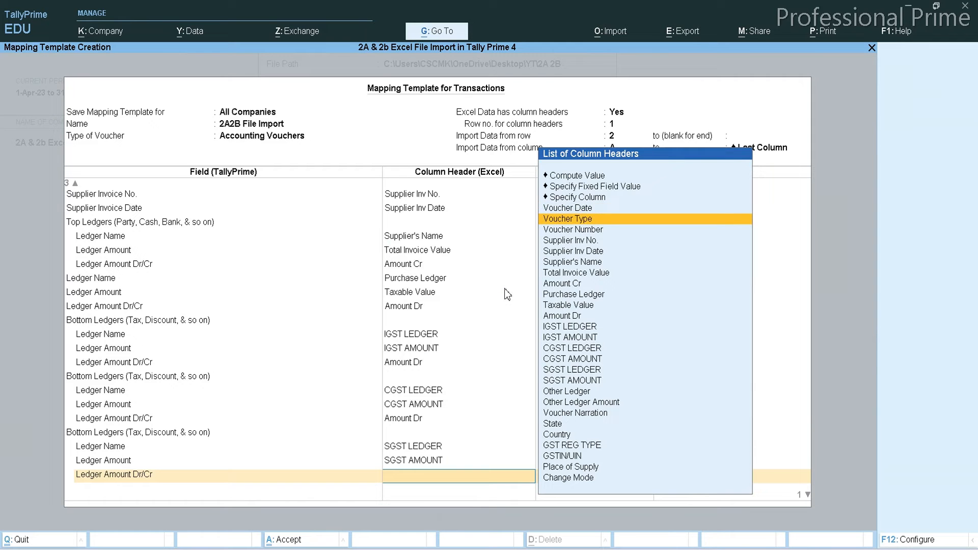
key(Up)
key(Up)
key(Up)
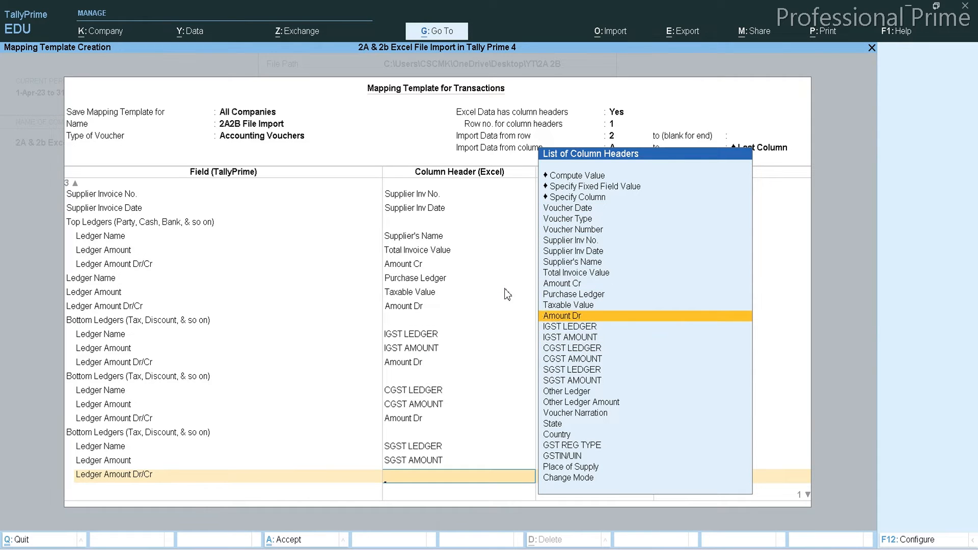
key(Return)
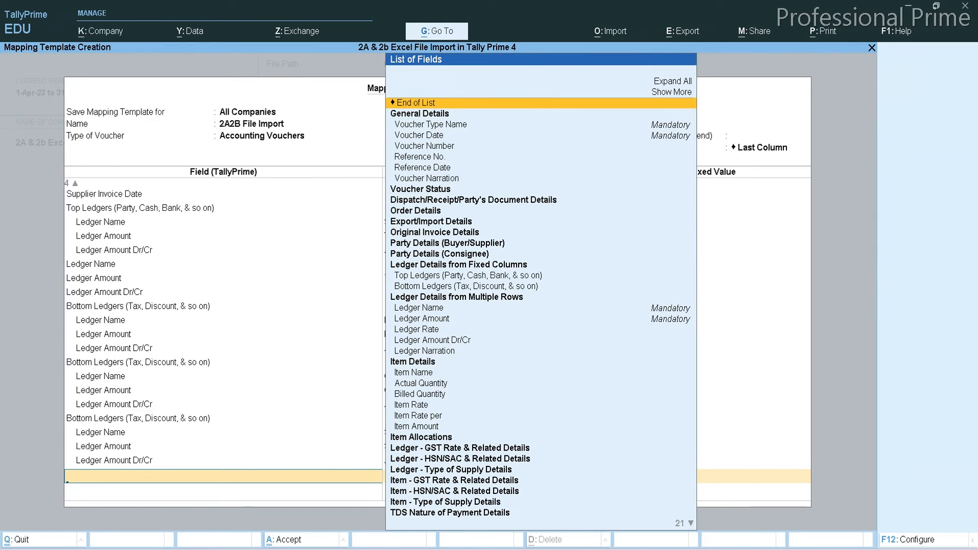
Step: Switch to the Excel sheet to examine the column headers that follow IGST LEDGER, then return to TallyPrime
click(635, 543)
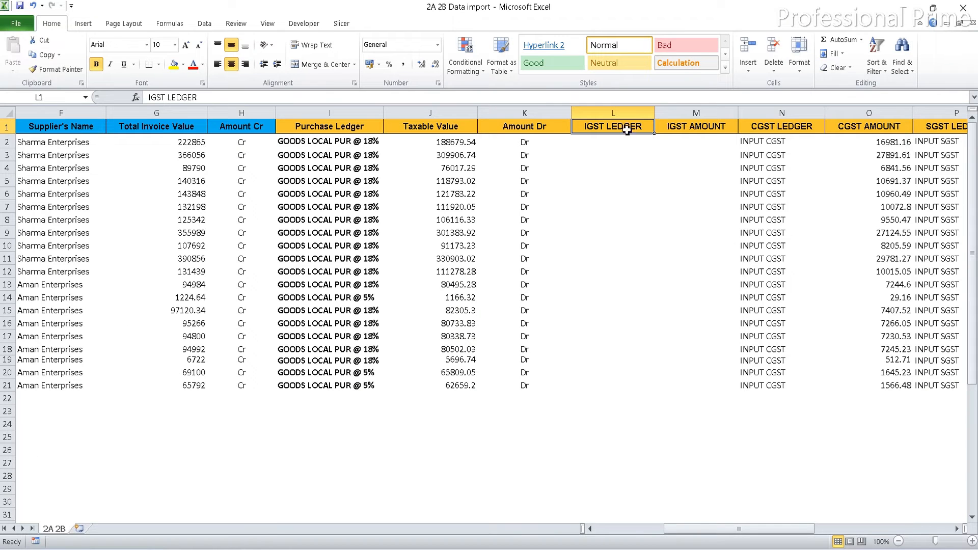
key(Right)
key(Right)
key(Right)
key(Right)
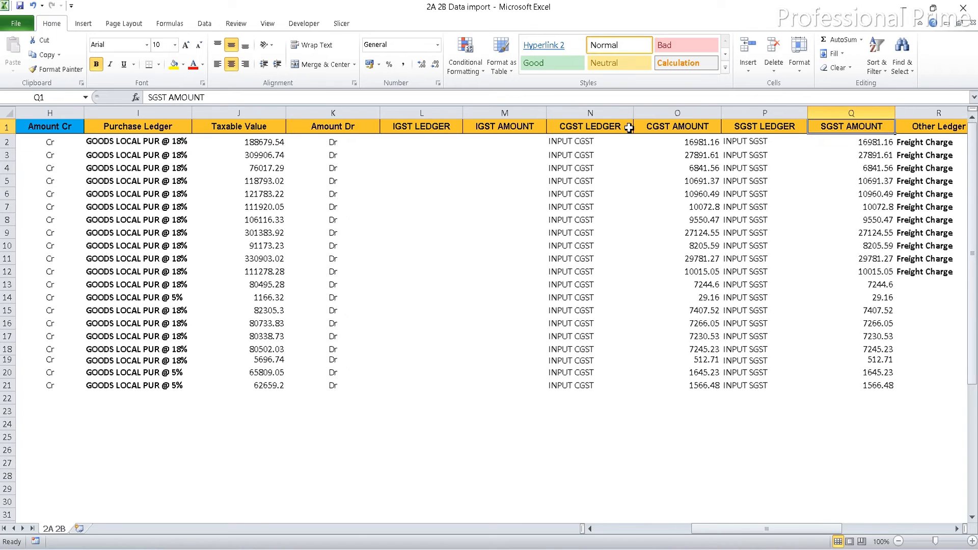
key(Right)
key(Right)
key(Right)
key(Right)
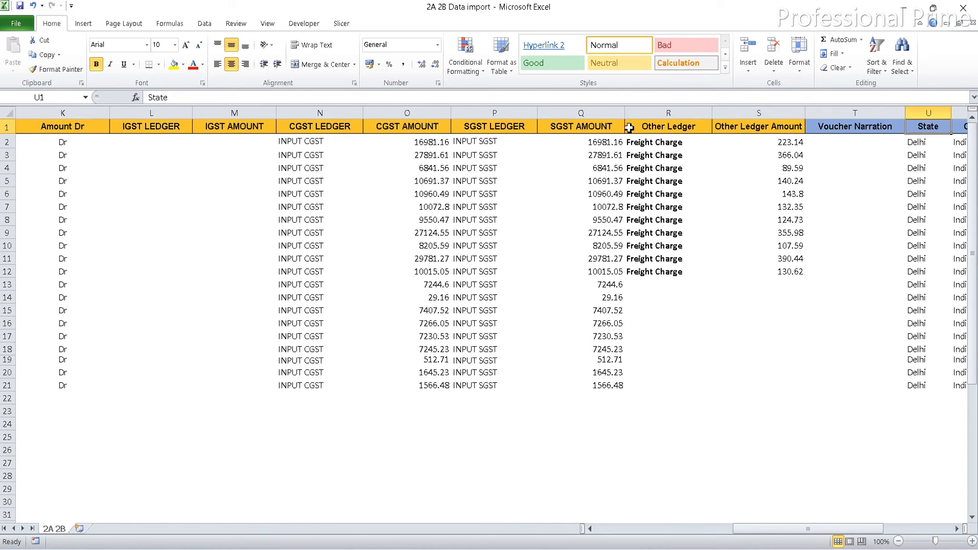
key(Left)
key(Left)
key(Left)
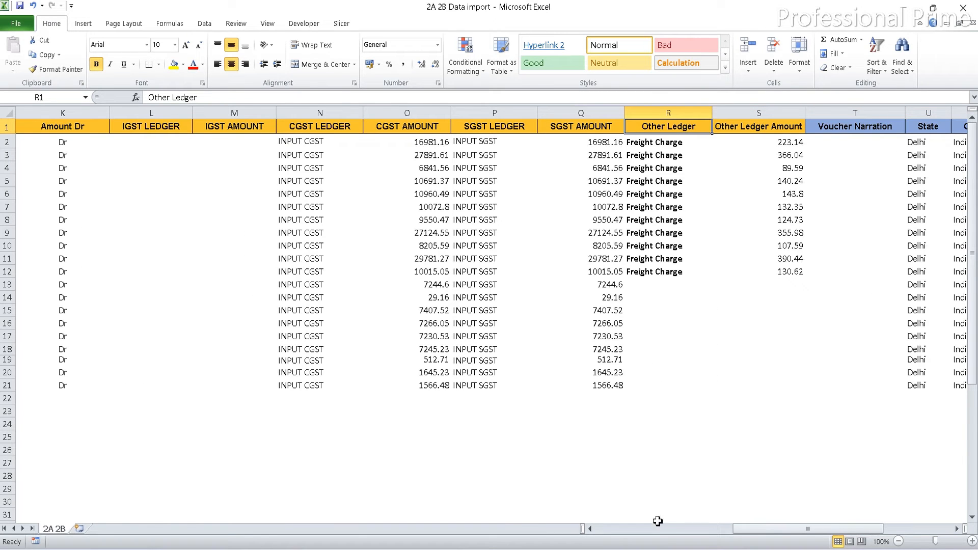
key(alt+Tab)
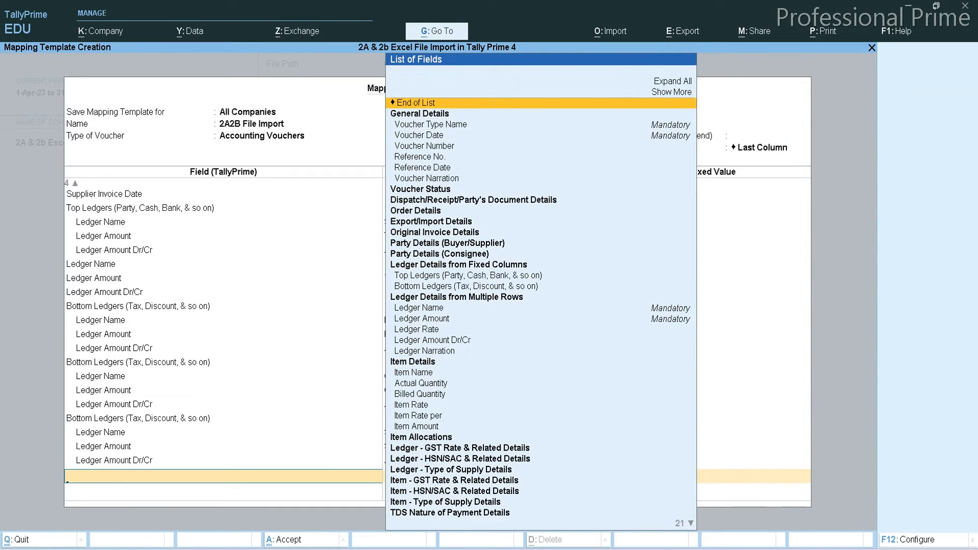
Step: Add a fourth Bottom Ledgers (Tax, Discount, & so on) group with its Ledger Name field
key(Down)
key(Down)
key(Down)
key(Down)
key(Down)
key(Down)
key(Down)
key(Down)
key(Down)
key(Down)
key(Down)
key(Down)
key(Down)
key(Down)
key(Down)
key(Down)
key(Down)
key(Return)
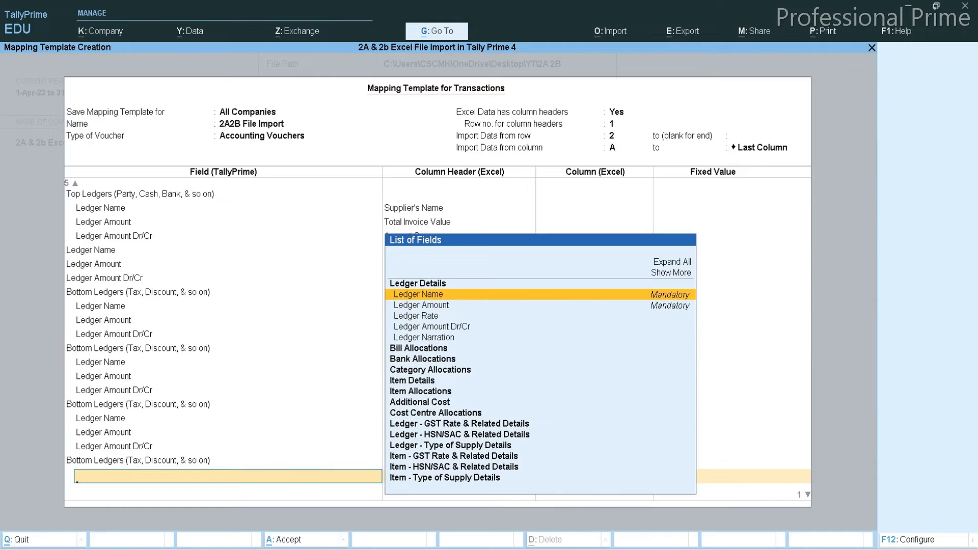
key(Return)
Step: Map the Ledger Name field of the fourth Bottom Ledgers group to the Other Ledger column
key(Down)
key(Down)
key(Down)
key(Down)
key(Down)
key(Down)
key(Down)
key(Down)
key(Down)
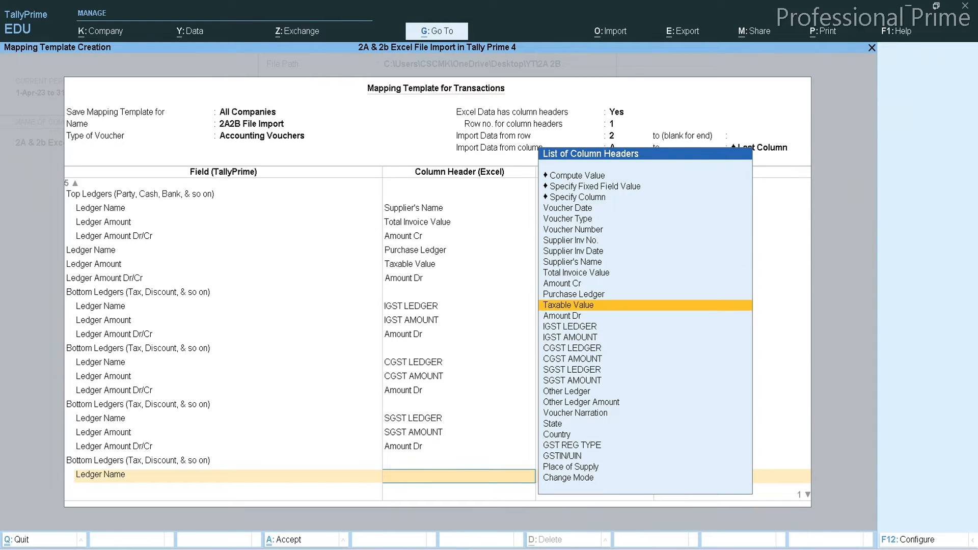
key(Down)
key(Down)
key(Down)
key(Down)
key(Down)
key(Down)
key(Down)
key(Down)
key(Return)
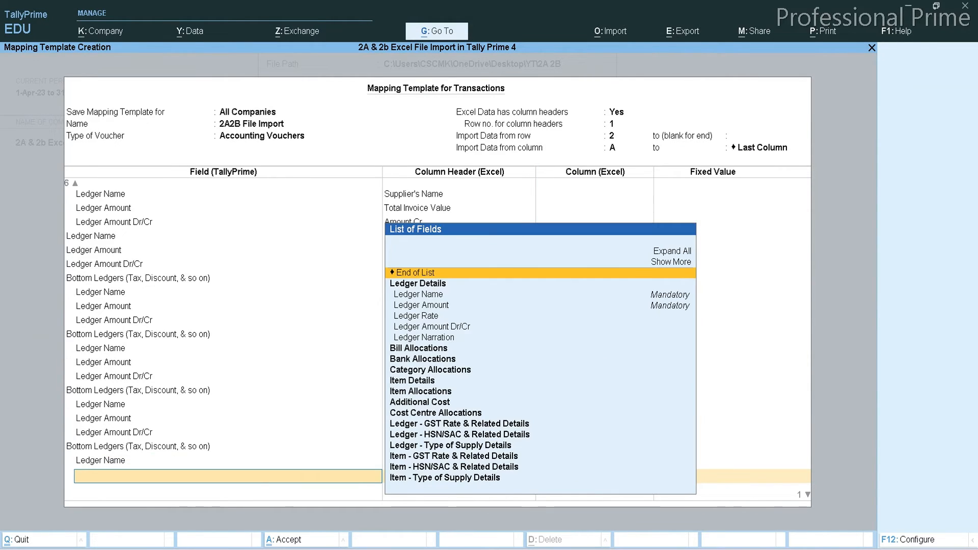
Step: Add the Ledger Amount field to the fourth Bottom Ledgers group, map it to the Other Ledger Amount column, and end the group
key(Down)
key(Down)
key(Down)
key(Return)
key(Down)
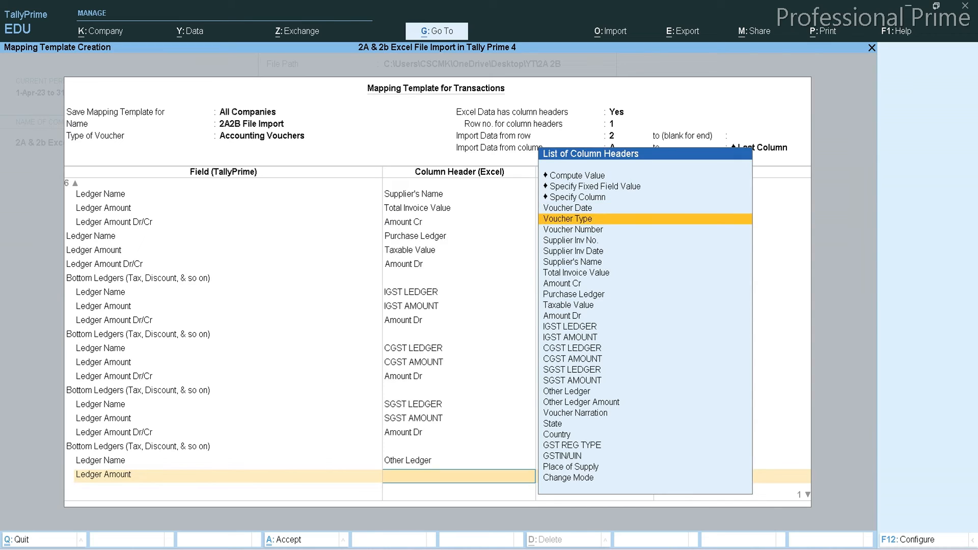
key(Down)
key(Down)
key(Down)
key(Down)
key(Down)
key(Down)
key(Down)
key(Down)
key(Down)
key(Down)
key(Down)
key(Down)
key(Down)
key(Down)
key(Down)
key(Down)
key(Down)
key(Return)
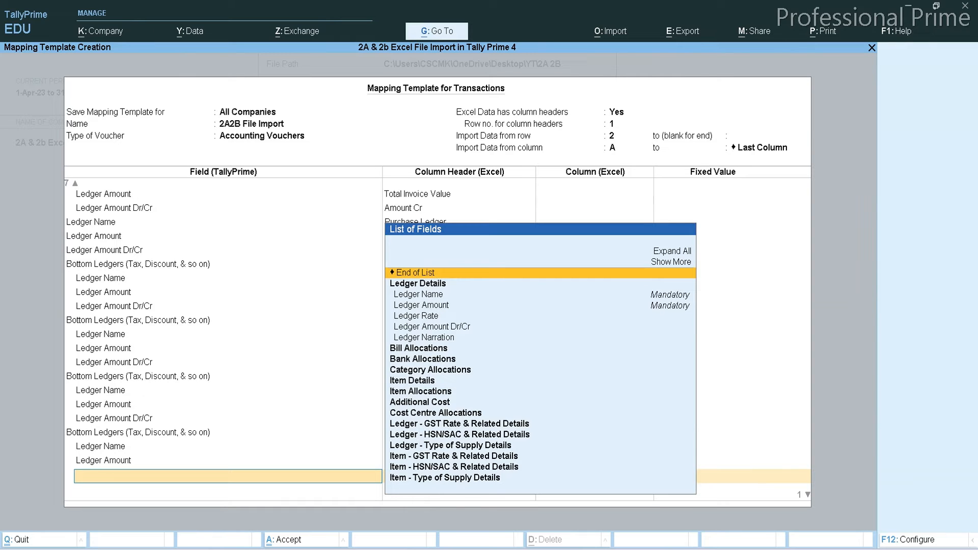
key(Return)
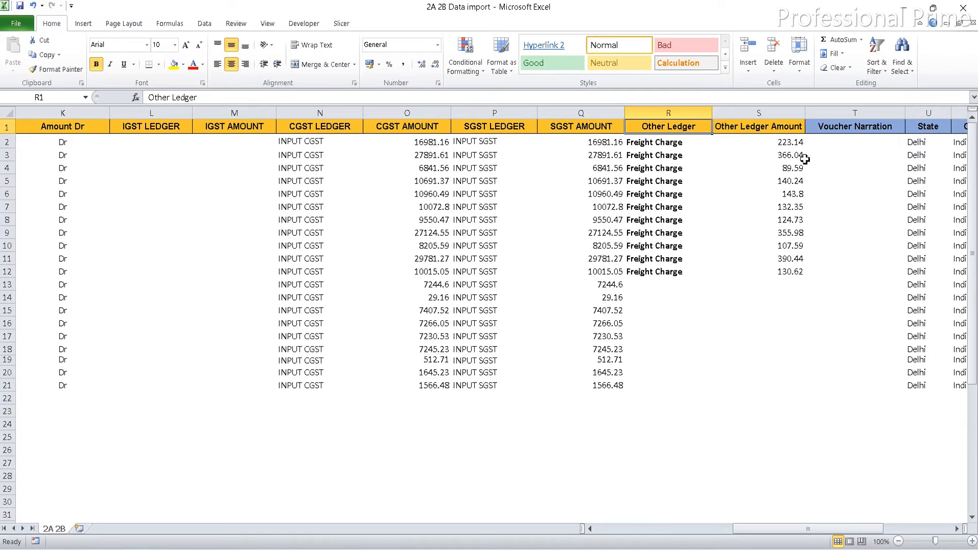
Step: Examine the remaining Excel column headers from Other Ledger through Change Mode and return to Voucher Narration
key(Right)
key(Right)
key(Right)
key(Right)
key(Right)
key(Right)
key(Right)
key(Right)
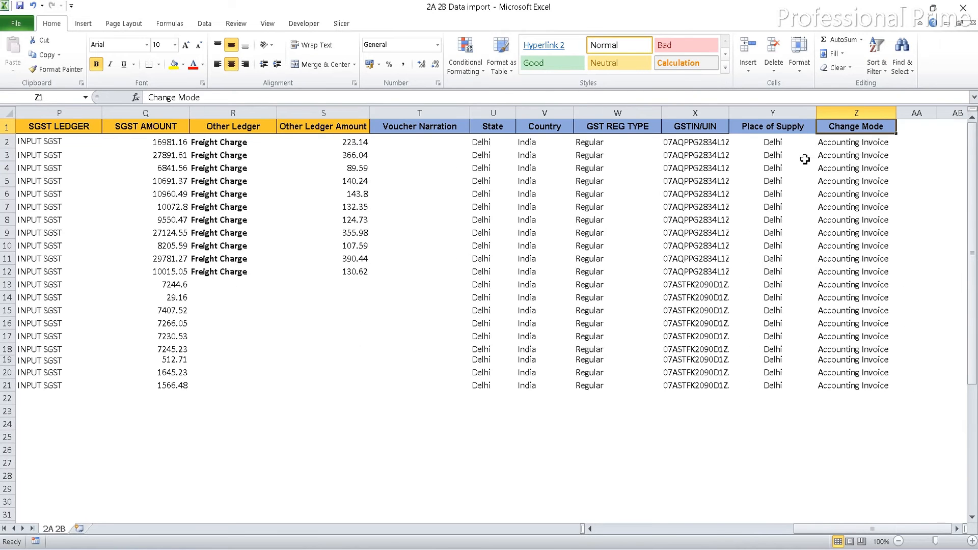
key(Left)
key(Left)
key(Left)
key(Left)
key(Left)
key(Left)
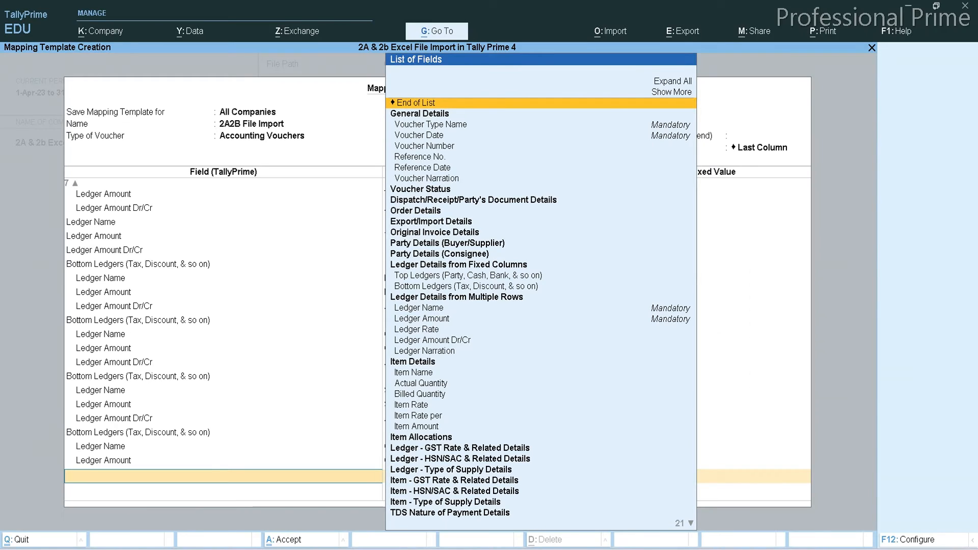
Step: Add the Voucher Narration field to the mapping template and map it to the Voucher Narration column
key(Down)
key(Down)
key(Down)
key(Down)
key(Down)
key(Down)
key(Down)
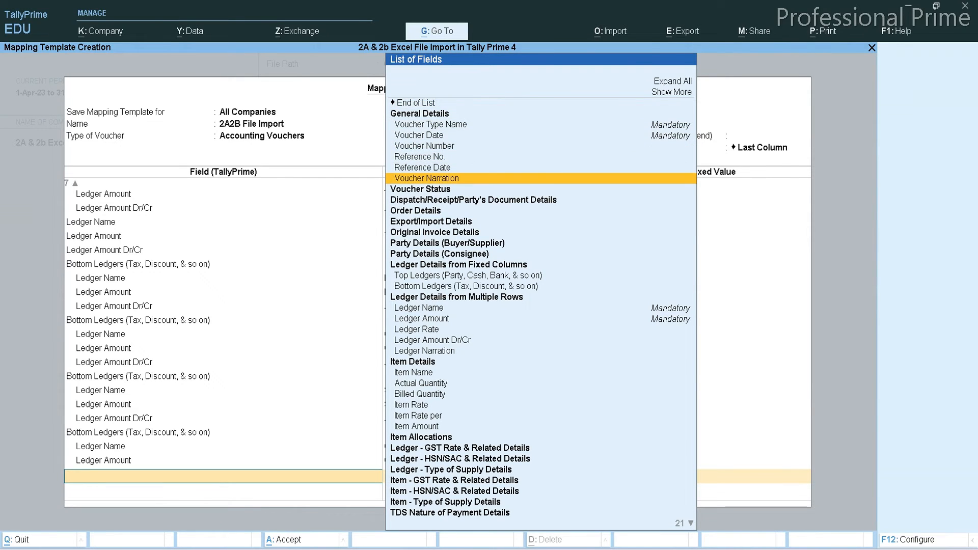
key(Return)
key(Down)
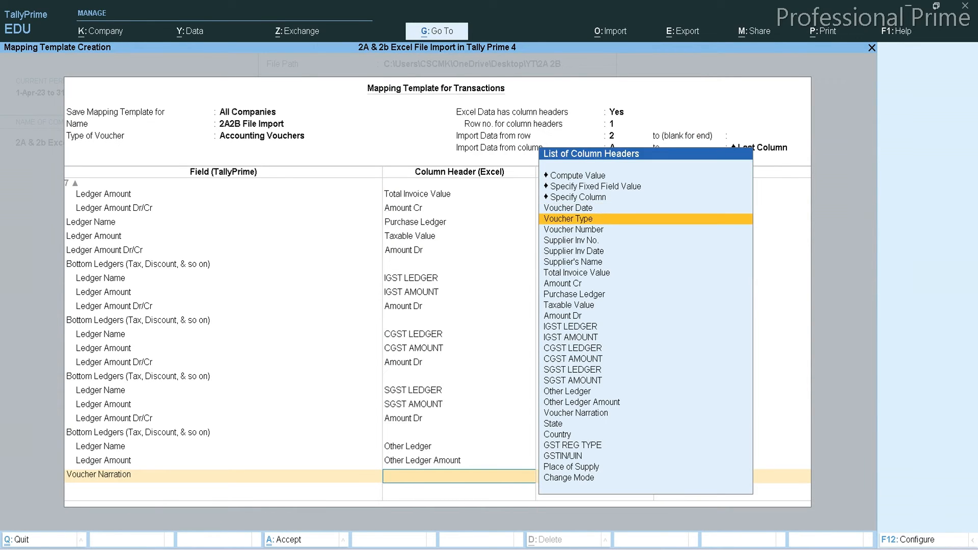
key(Down)
key(Down)
key(Down)
key(Down)
key(Down)
key(Down)
key(Down)
key(Down)
key(Down)
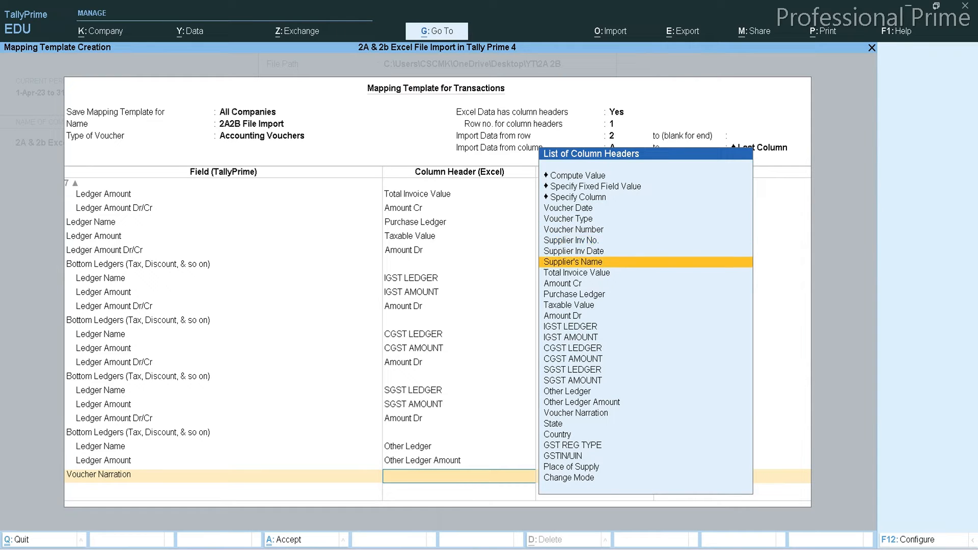
key(Down)
key(Down)
key(Down)
key(Down)
key(Down)
key(Down)
key(Down)
key(Down)
key(Down)
key(Down)
key(Down)
key(Down)
key(Up)
key(Up)
key(Up)
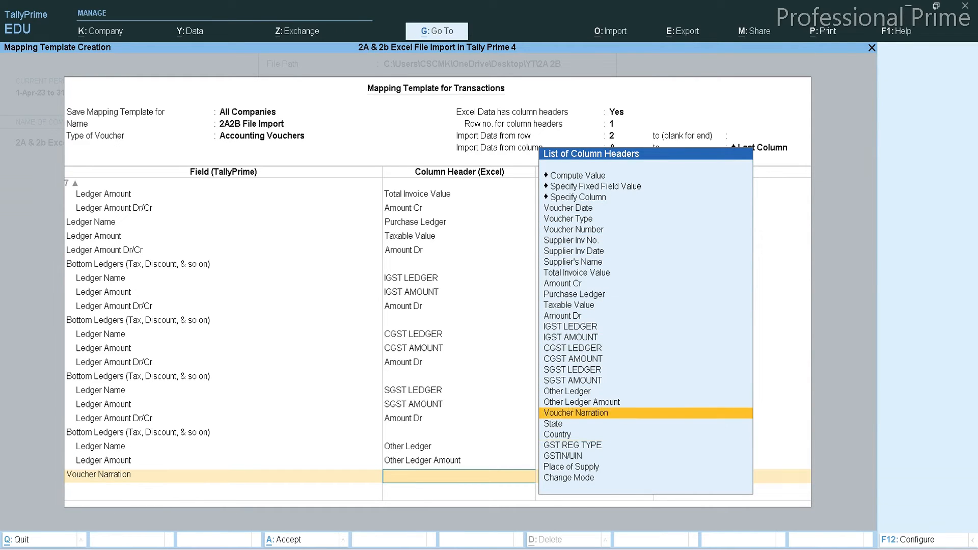
key(Return)
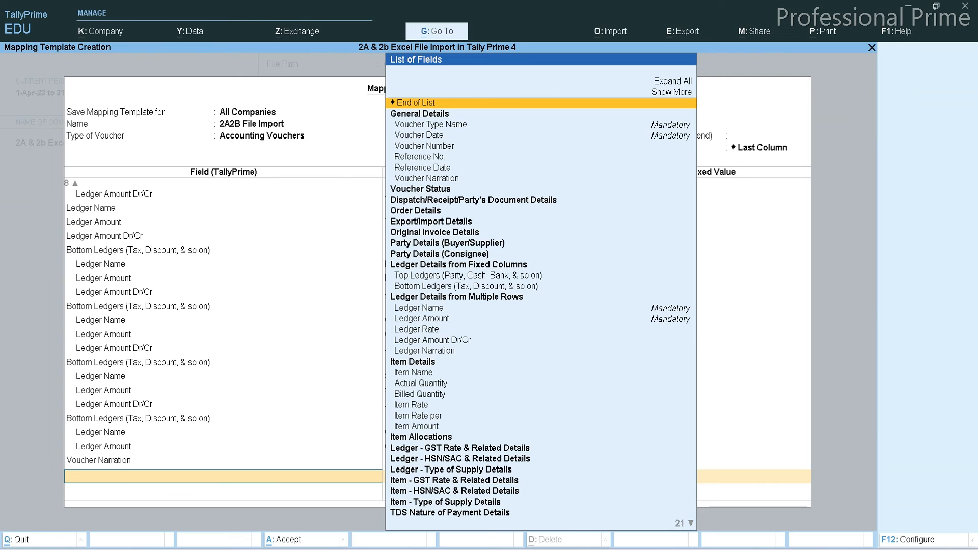
Step: Check the next header in Excel, then add the Buyer/Supplier - State field in TallyPrime and map it to the State column
key(alt+Tab)
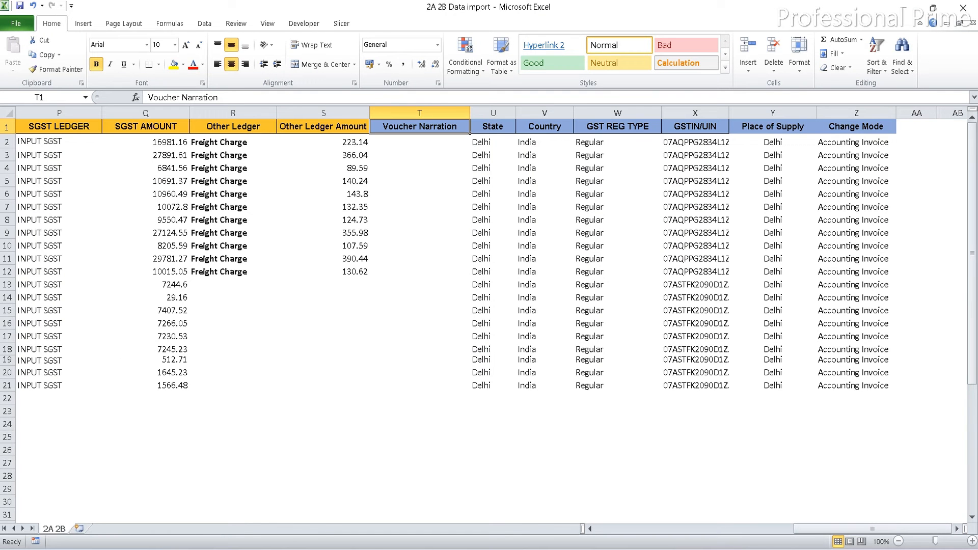
key(alt+Tab)
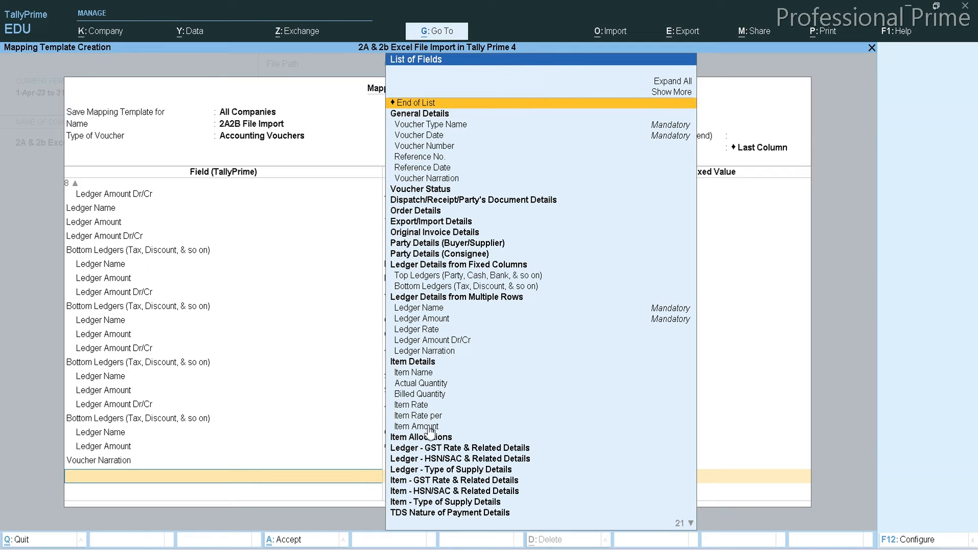
text(State)
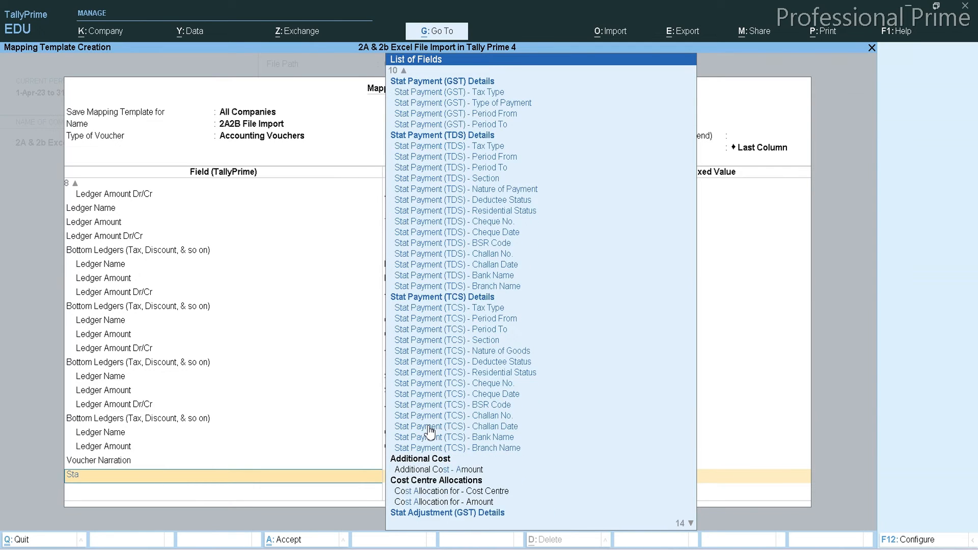
key(Down)
key(Down)
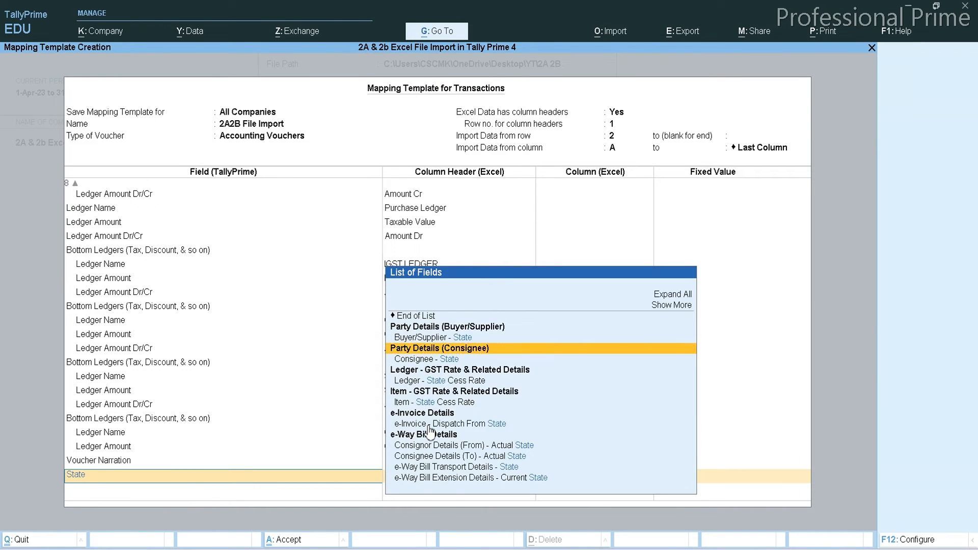
key(Up)
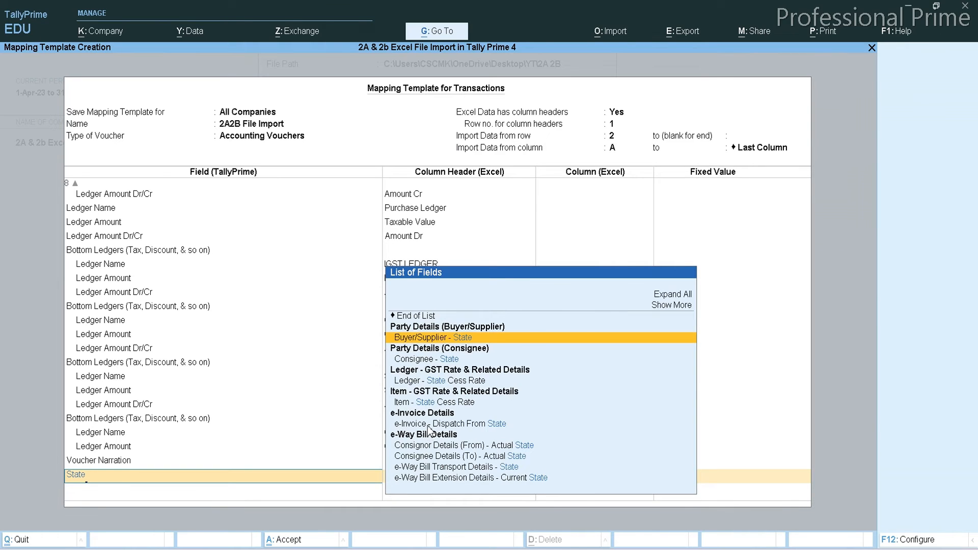
key(Return)
text(St)
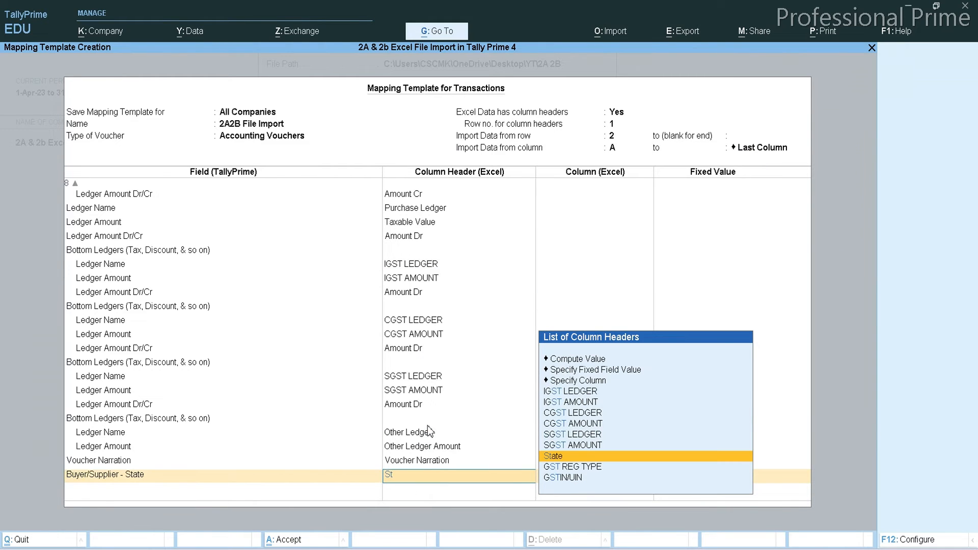
key(Return)
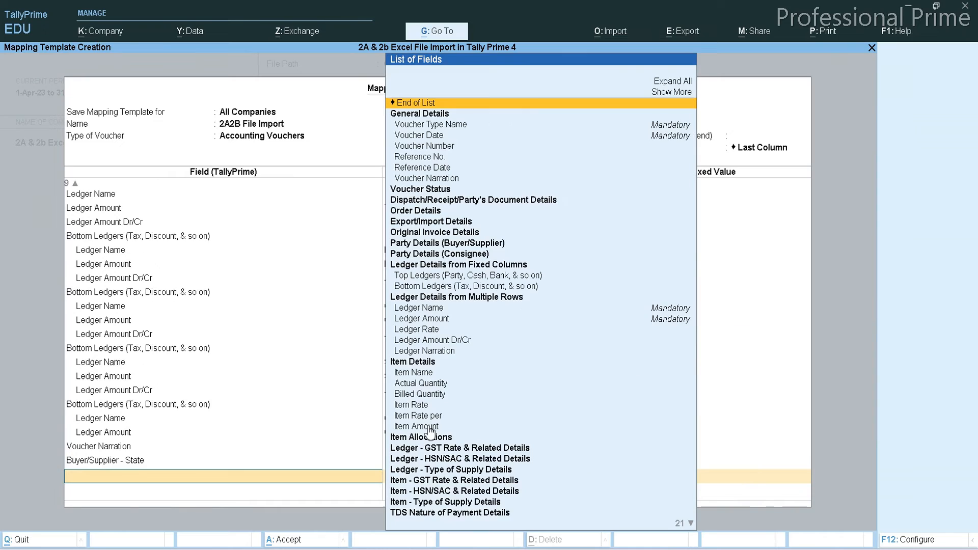
Step: Add the Buyer/Supplier - Country field to the mapping template and map it to the Country column
text(Count)
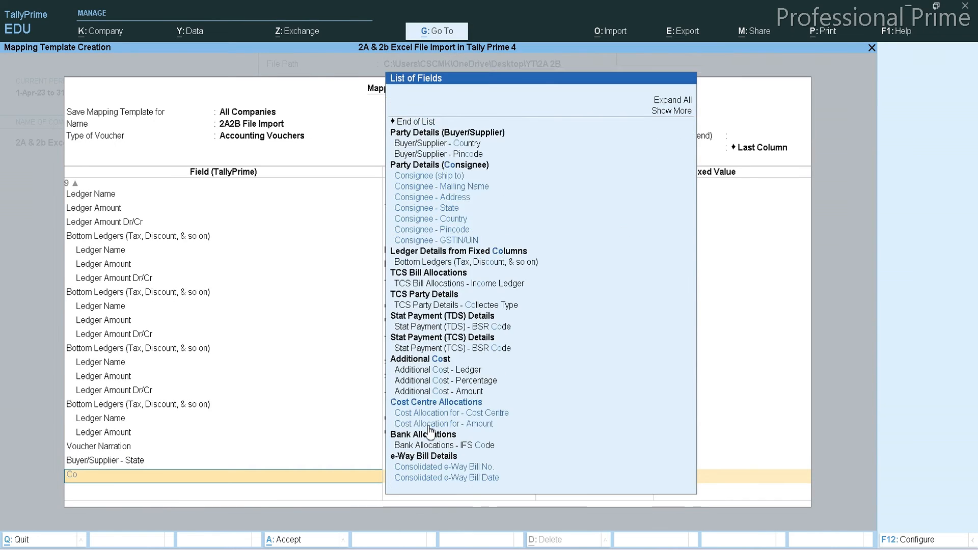
key(Down)
key(Down)
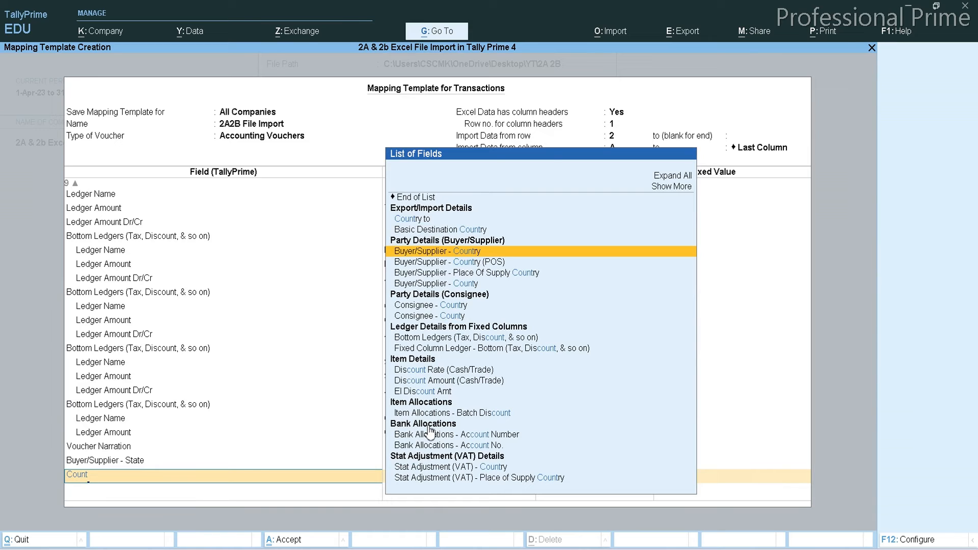
key(Return)
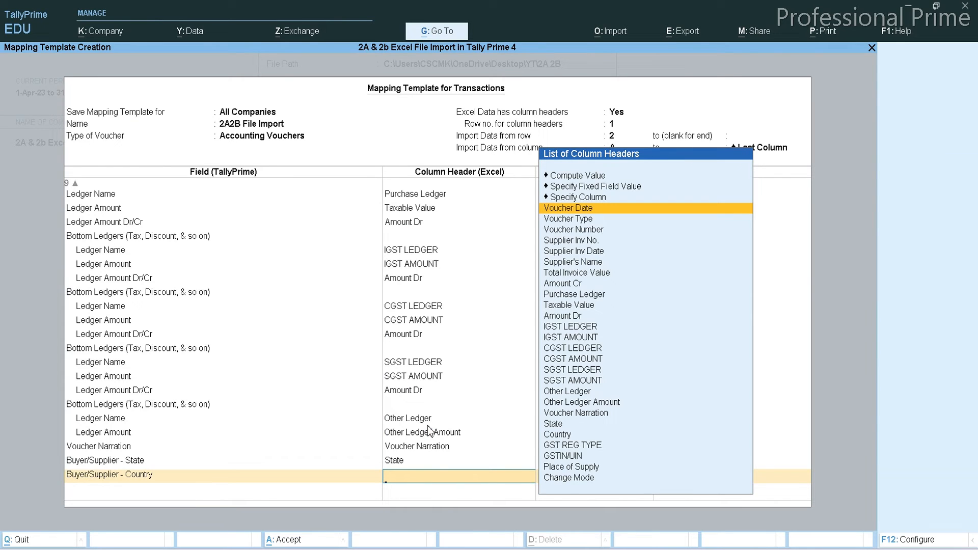
text(Co)
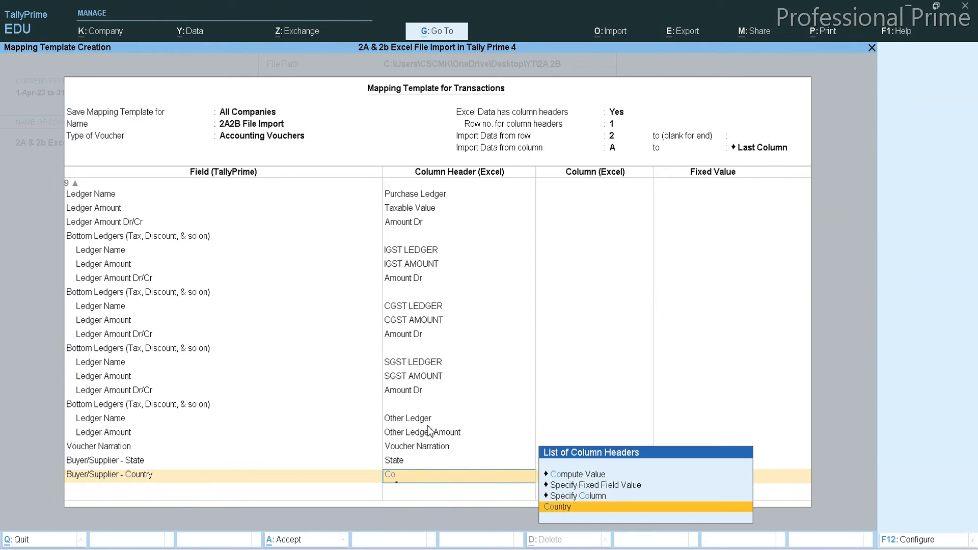
key(Return)
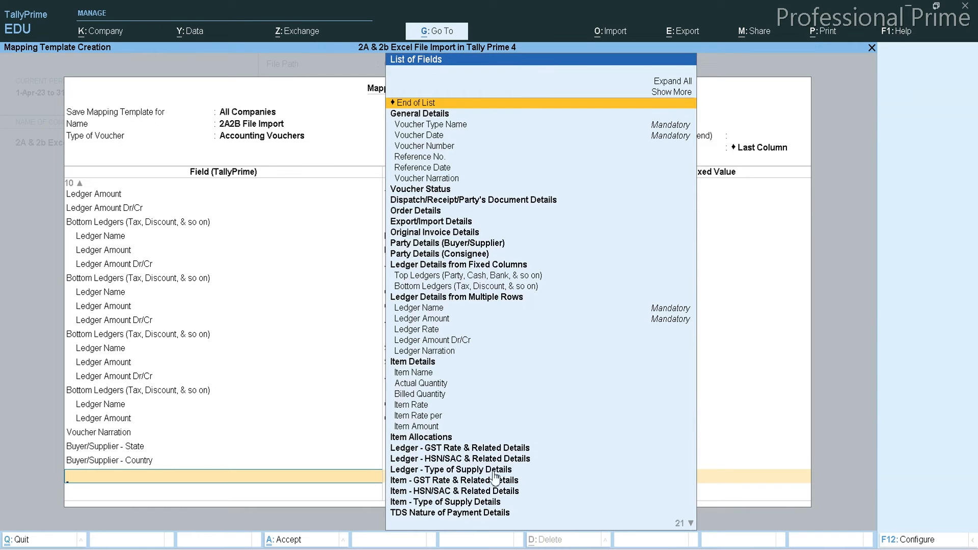
Step: Check the next header in Excel, then add the Buyer/Supplier - GST Registration Type field in TallyPrime and map it to GST REG TYPE
key(alt+Tab)
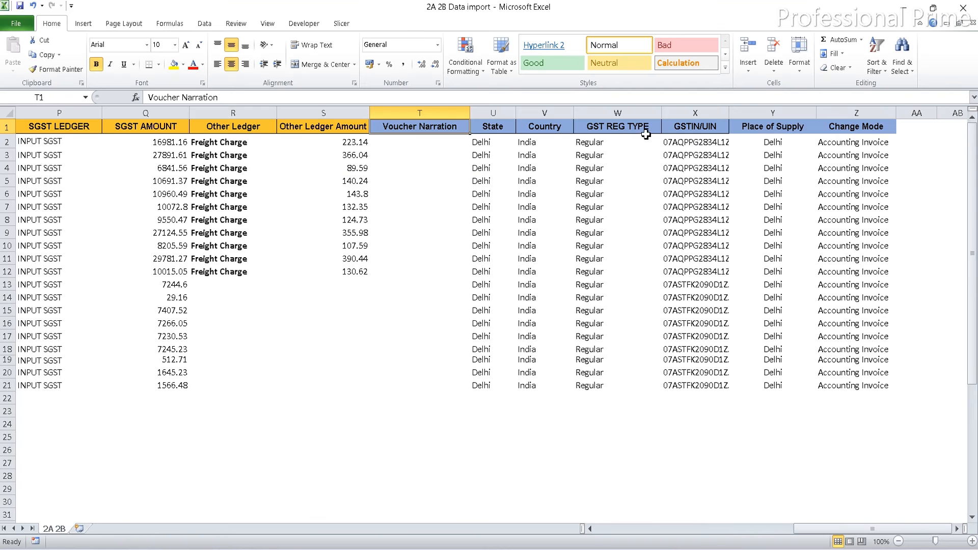
click(537, 126)
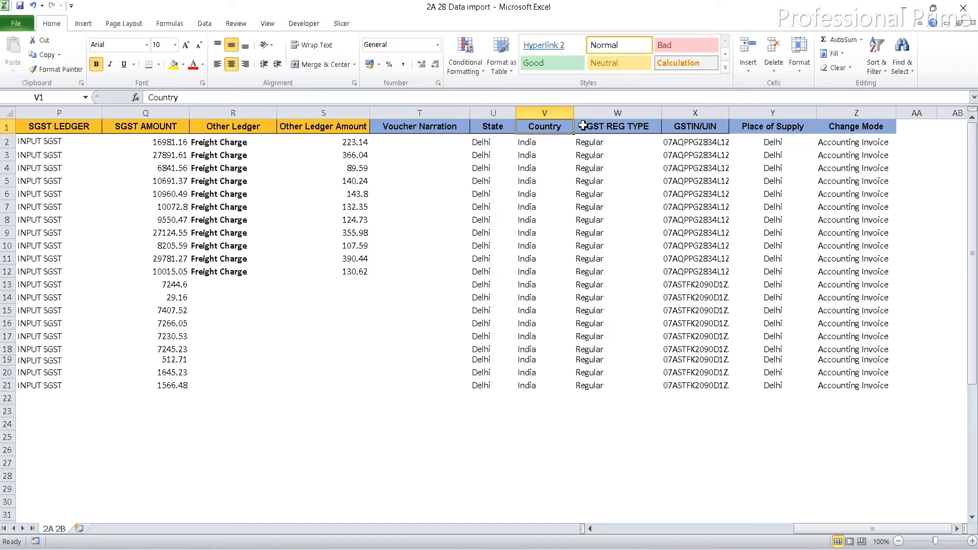
click(611, 130)
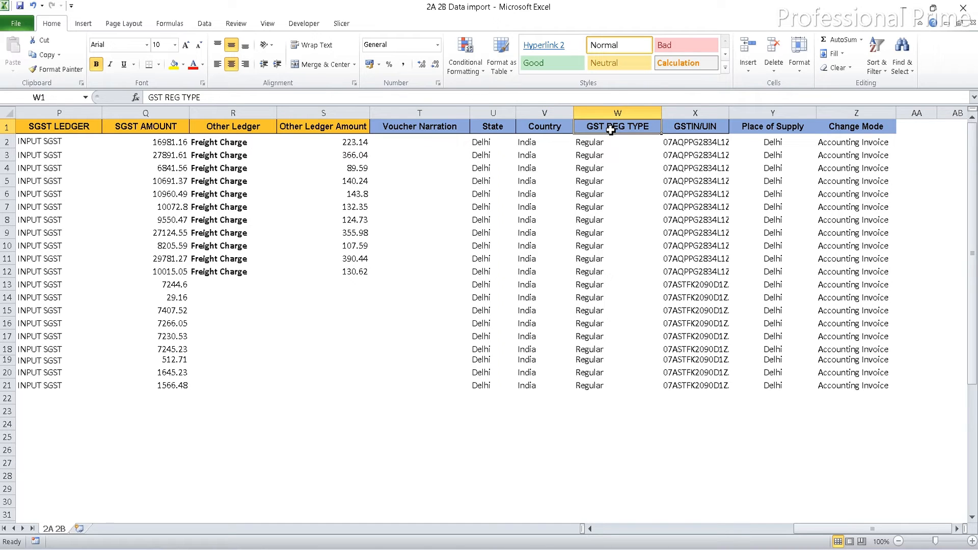
key(alt+Tab)
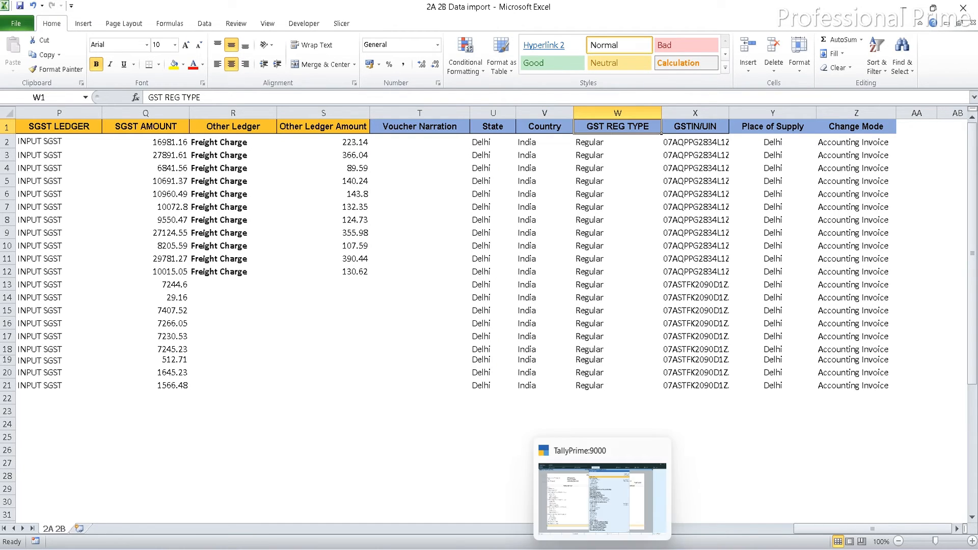
text(Gs)
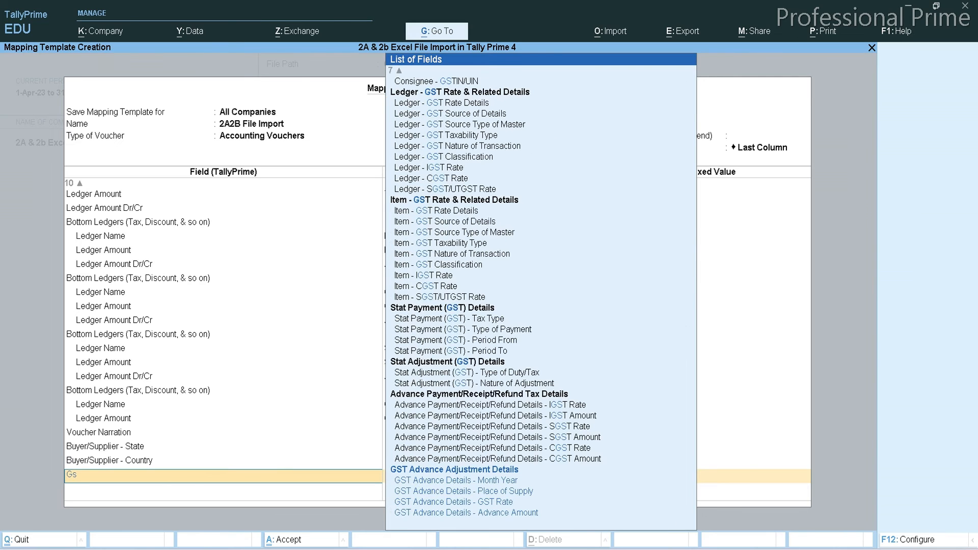
text(t t)
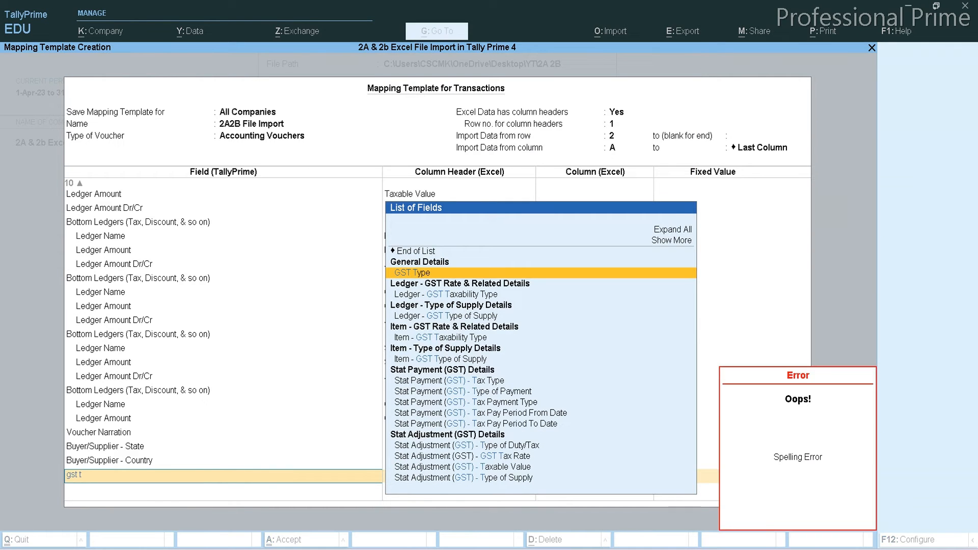
key(BackSpace)
key(BackSpace)
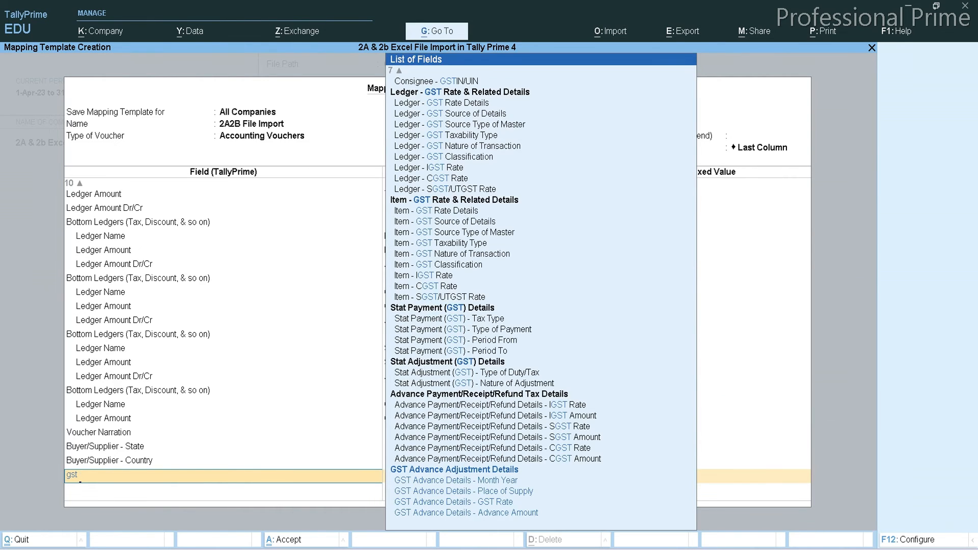
text(reg)
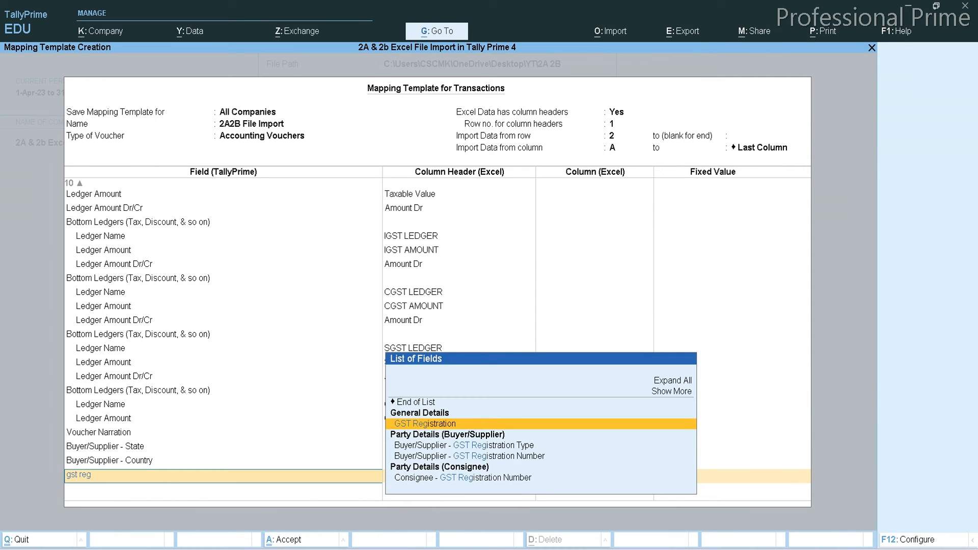
key(Down)
key(Down)
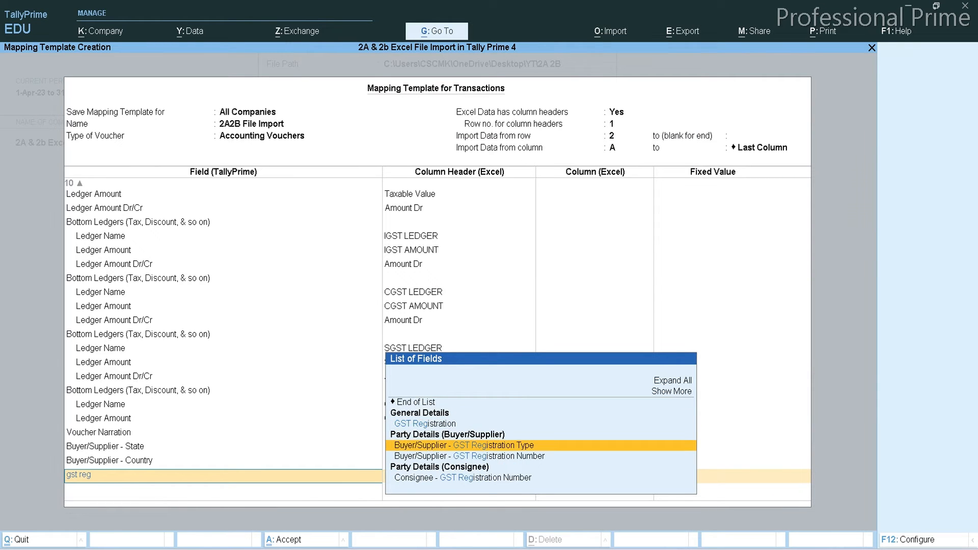
click(573, 447)
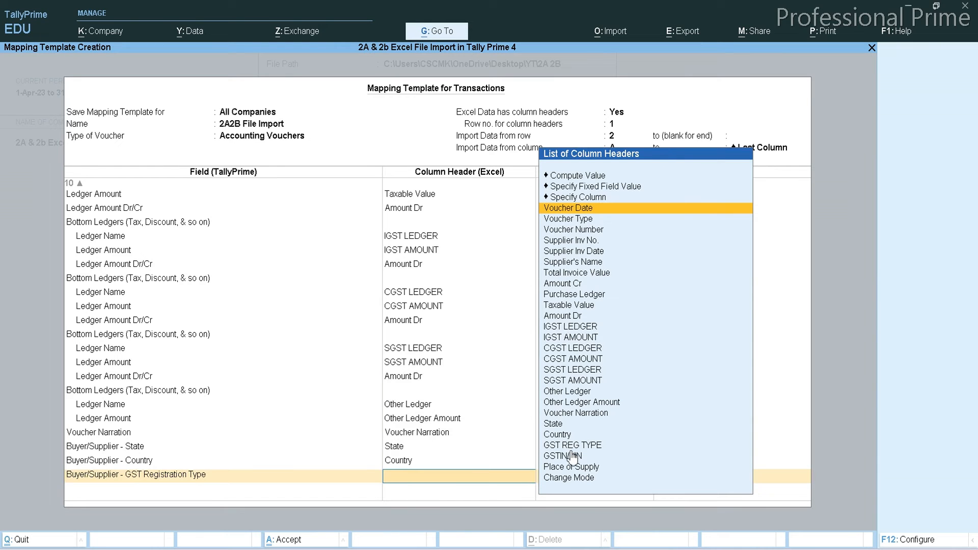
click(566, 447)
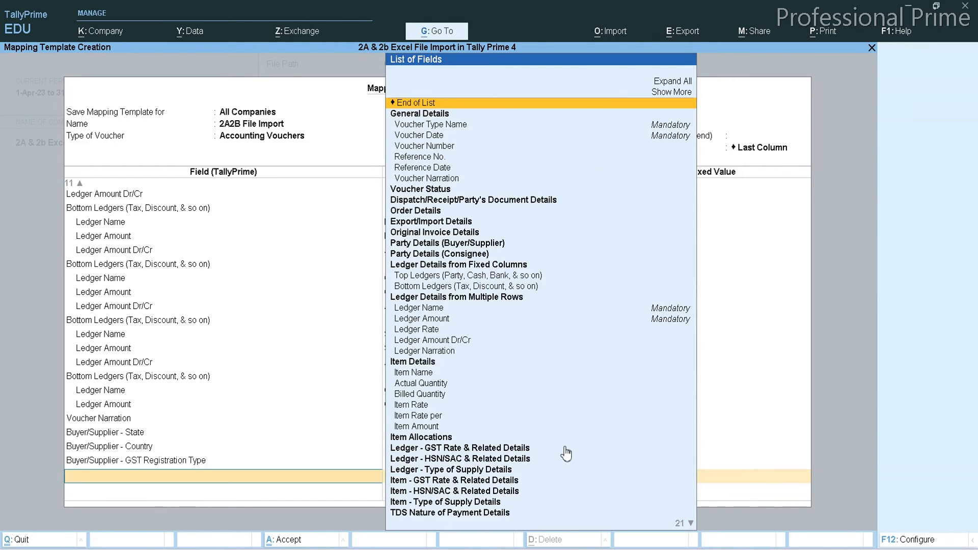
Step: Add the Buyer/Supplier - GSTIN/UIN field to the mapping template and map it to the GSTIN/UIN column
text(Gst)
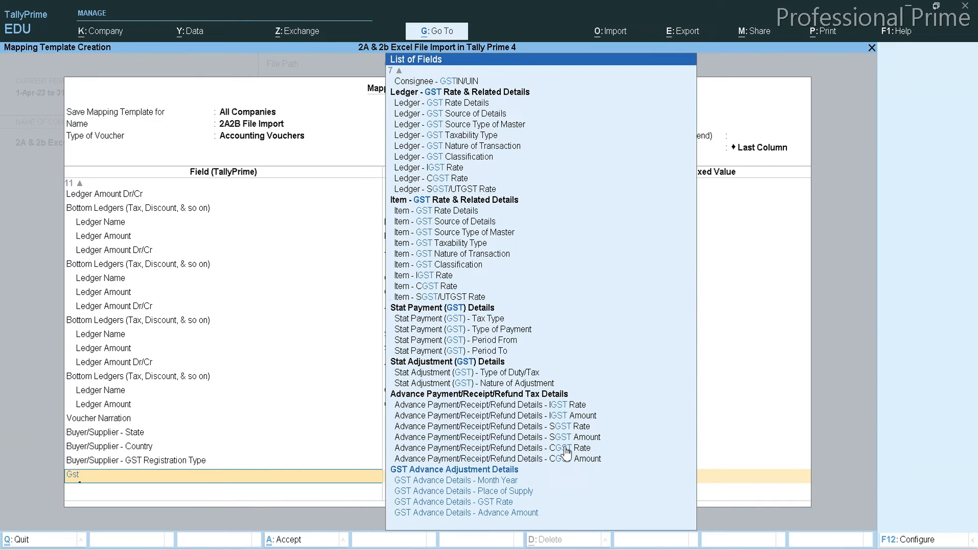
text(in)
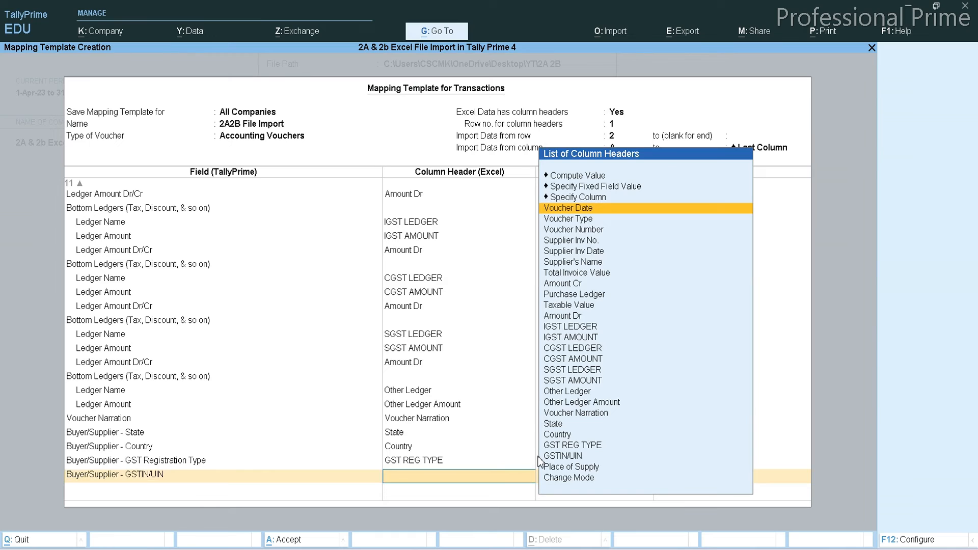
key(Down)
key(Down)
key(Down)
key(Down)
key(Down)
key(Down)
key(Down)
key(Down)
key(Down)
key(Down)
key(Down)
key(Down)
key(Down)
key(Down)
key(Down)
key(Down)
key(Down)
key(Down)
key(Down)
key(Down)
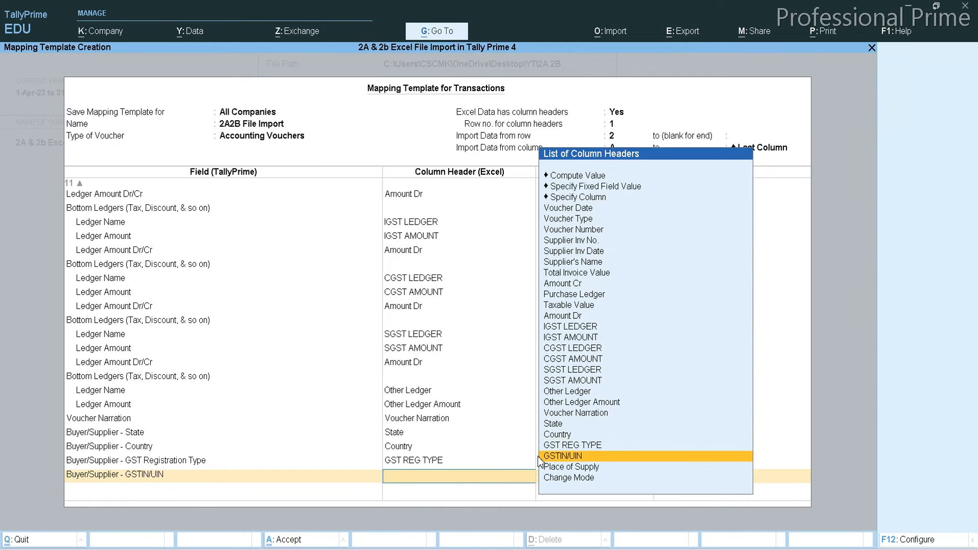
key(Return)
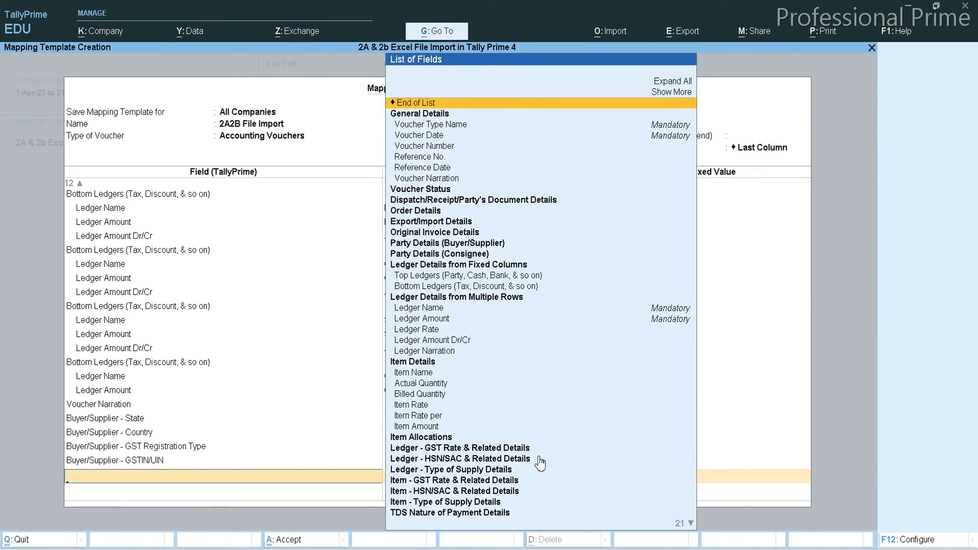
Step: Add the Buyer/Supplier - Place of Supply field to the mapping template and map it to the Place of Supply column
text(Place o)
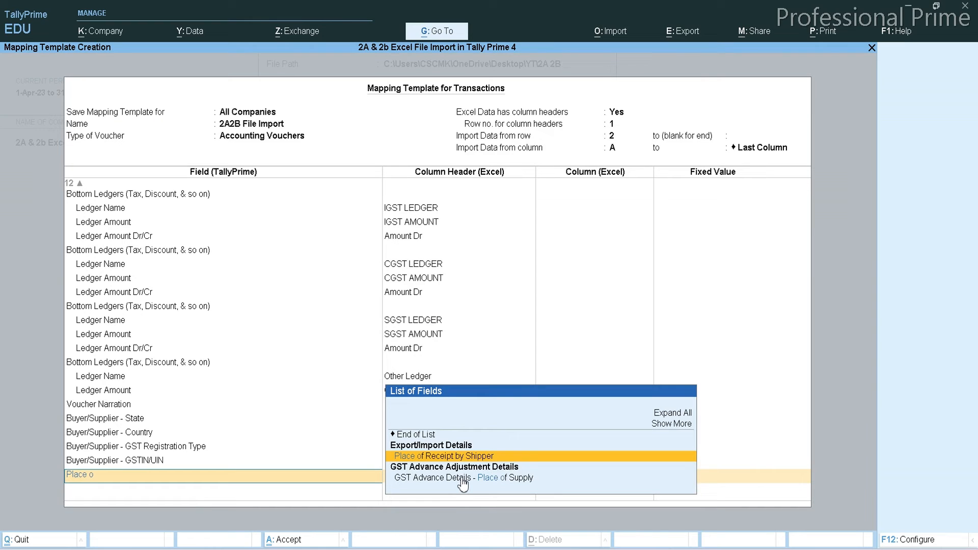
text(f Su)
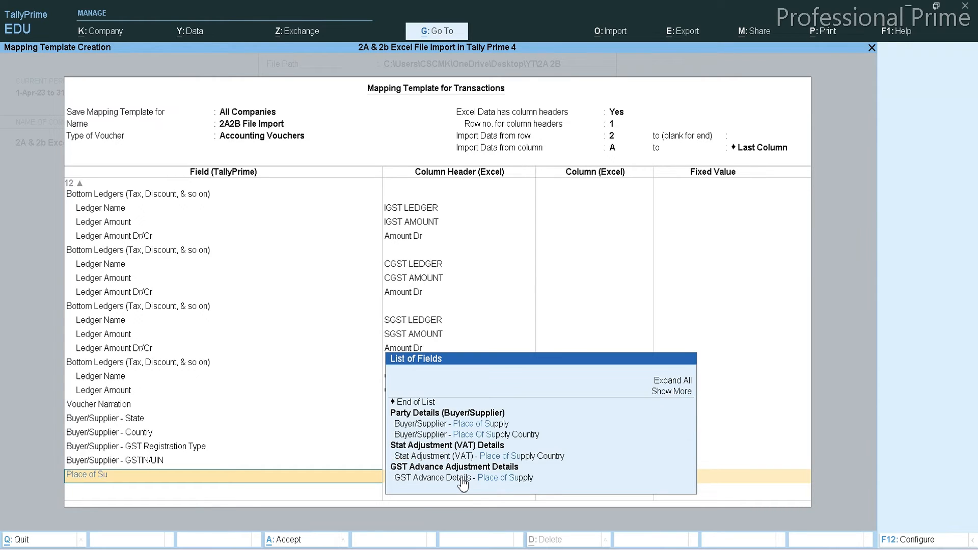
click(456, 427)
key(Down)
key(Down)
key(Down)
key(Down)
key(Down)
key(Down)
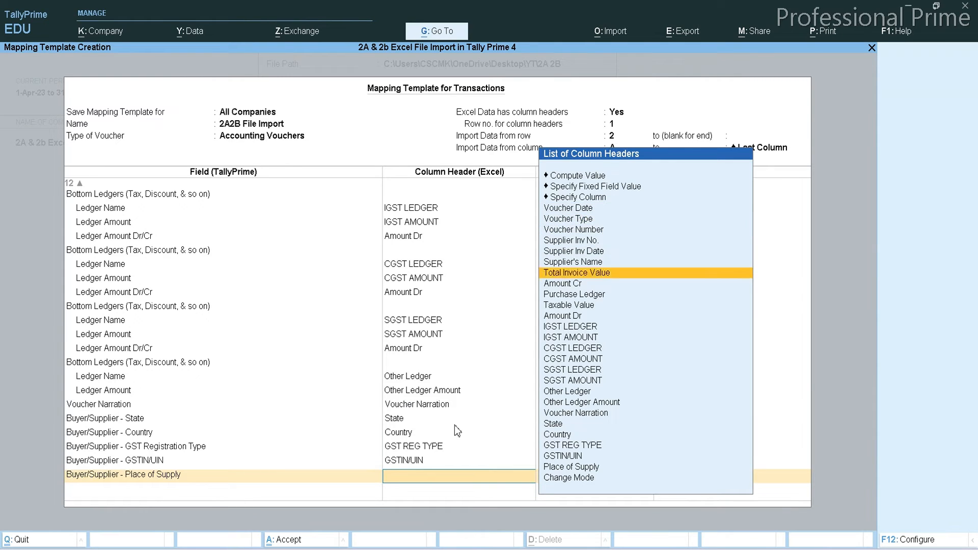
key(Down)
key(Down)
key(Down)
key(Down)
key(Down)
key(Down)
key(Down)
key(Down)
key(Down)
key(Down)
key(Down)
key(Down)
key(Down)
key(Down)
key(Down)
key(Down)
key(Down)
key(Down)
key(Return)
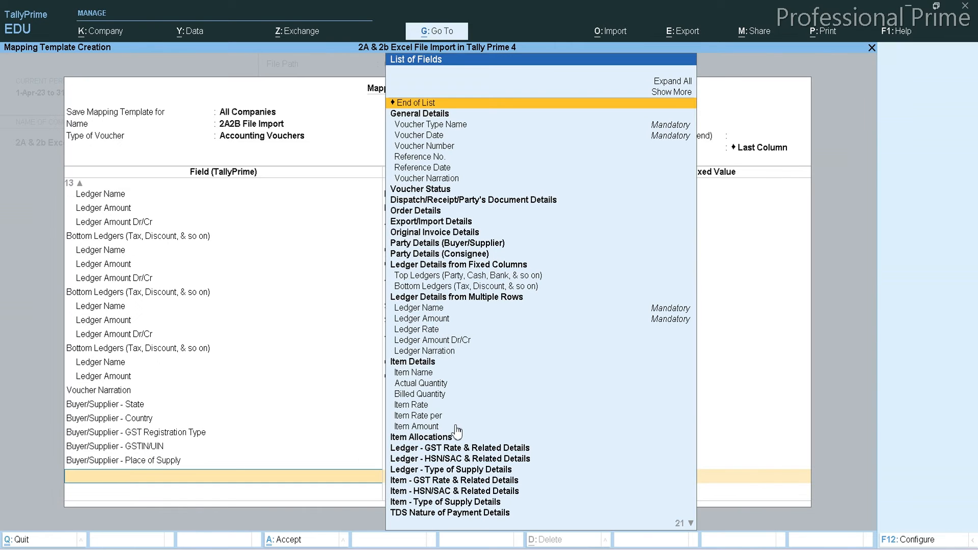
Step: Add the Change Mode field mapped to the Change Mode column, checking that header in Excel, and save the completed mapping template
text(Ch)
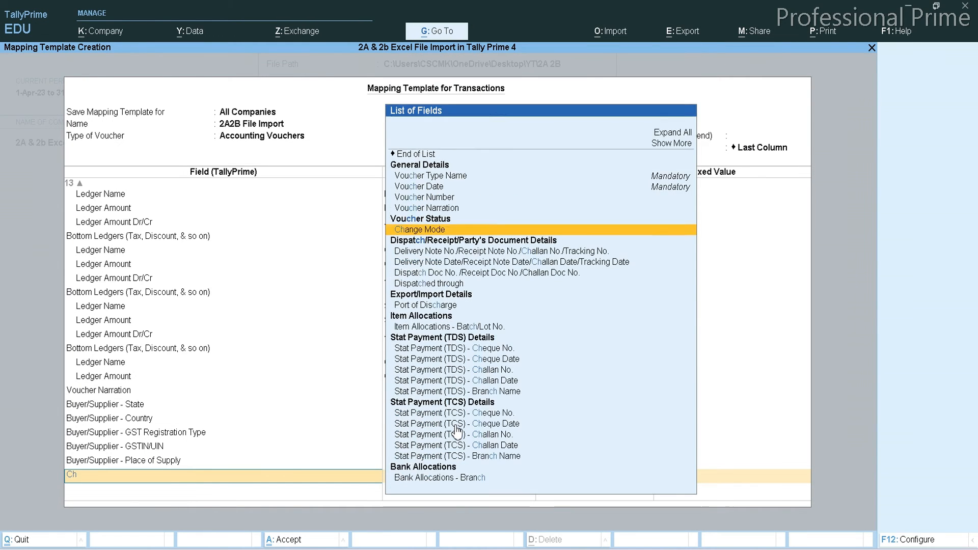
text(ange)
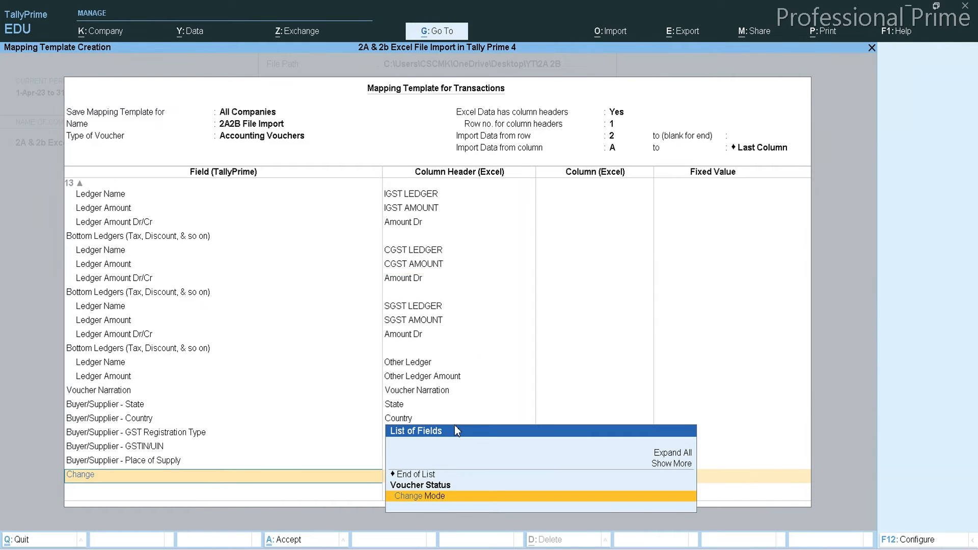
key(Return)
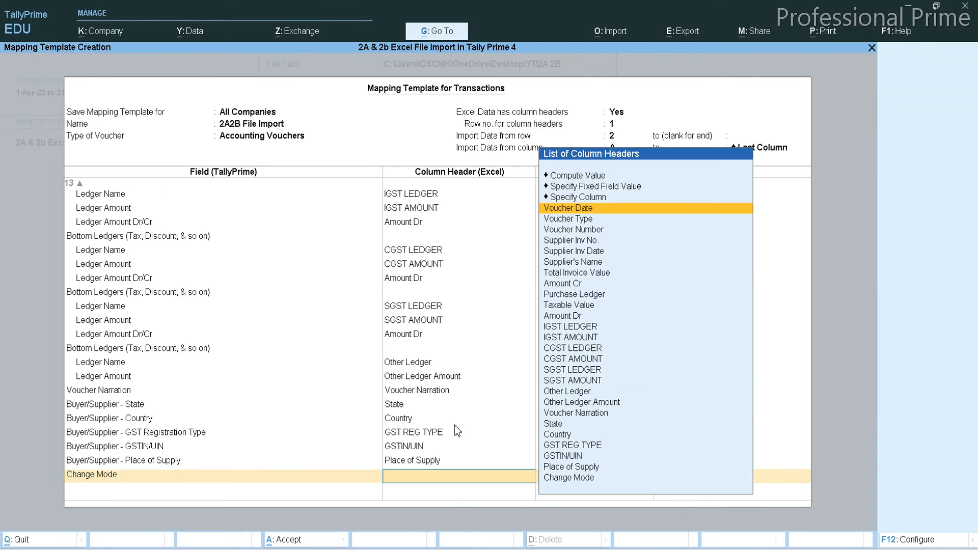
key(alt+Tab)
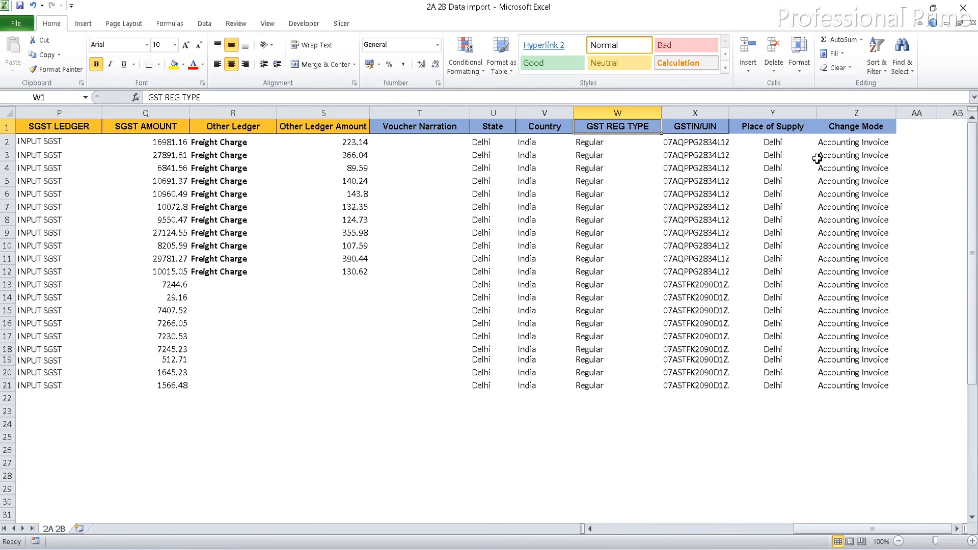
click(863, 132)
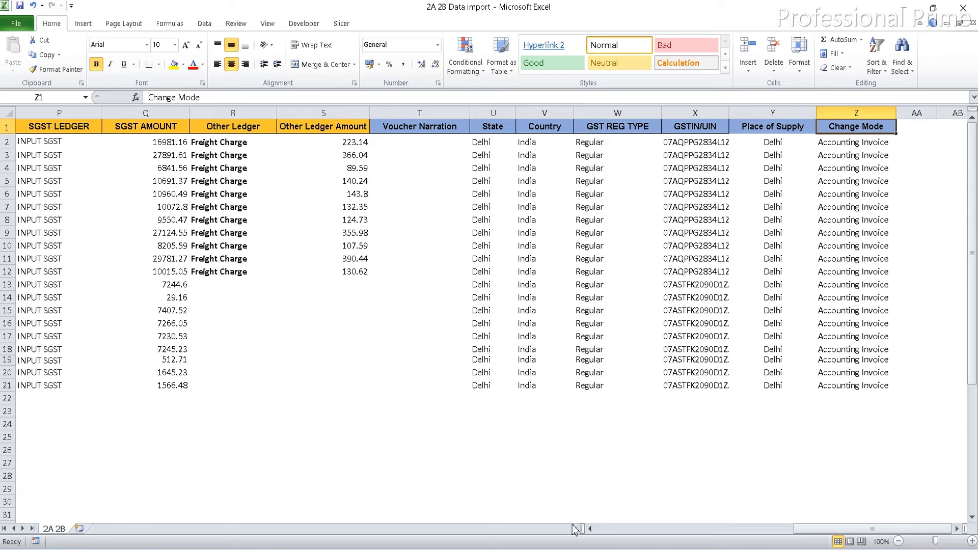
click(662, 549)
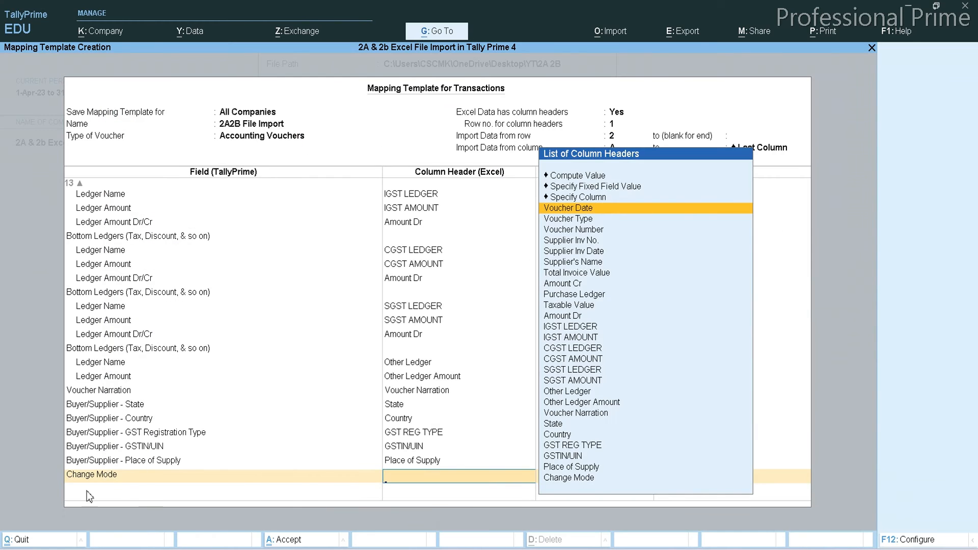
text(Ch)
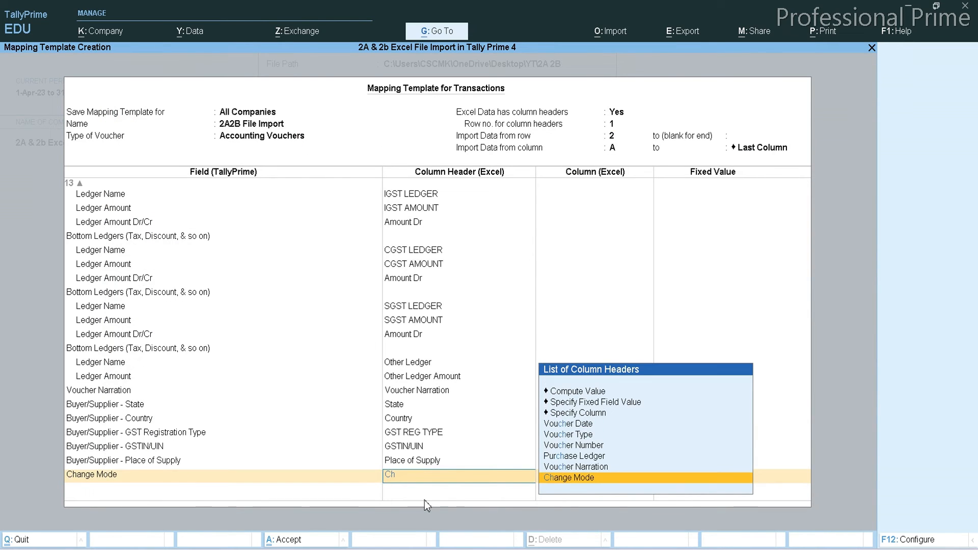
key(Return)
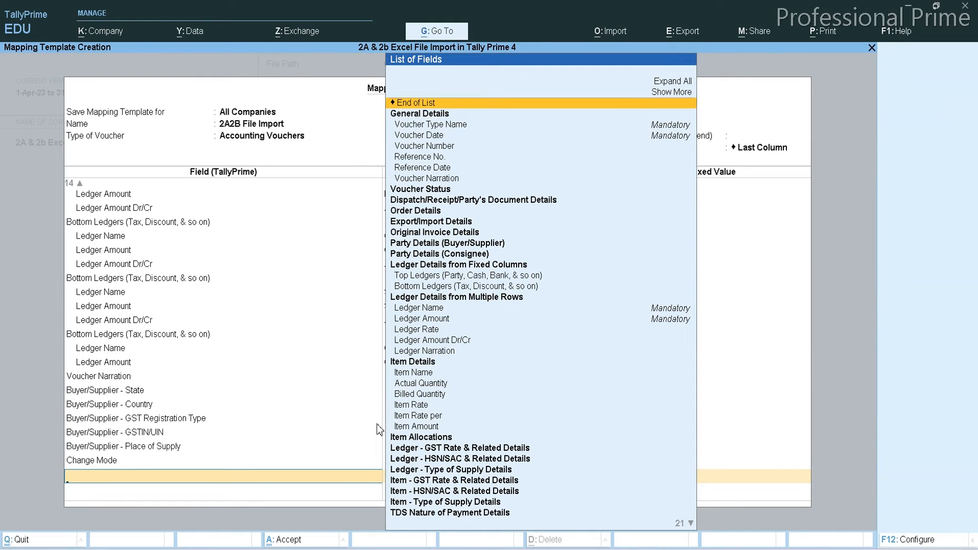
key(Return)
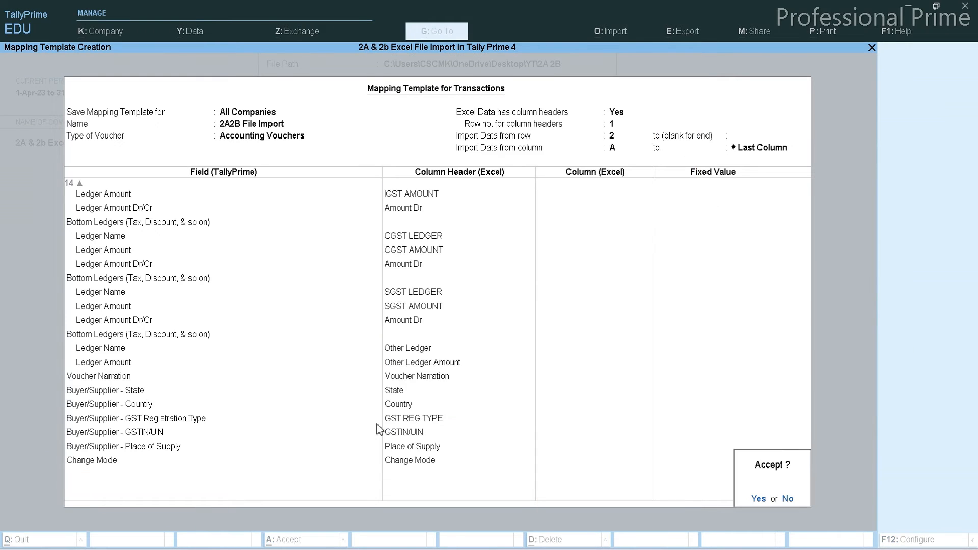
key(y)
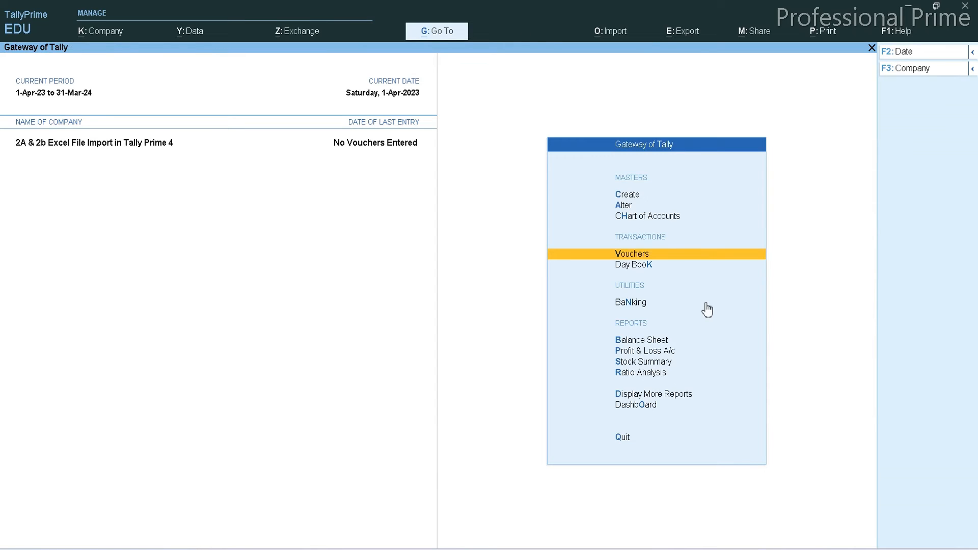
Step: View the company's list of existing ledgers in Account Books and return to the Account Books listing
key(d)
key(a)
key(l)
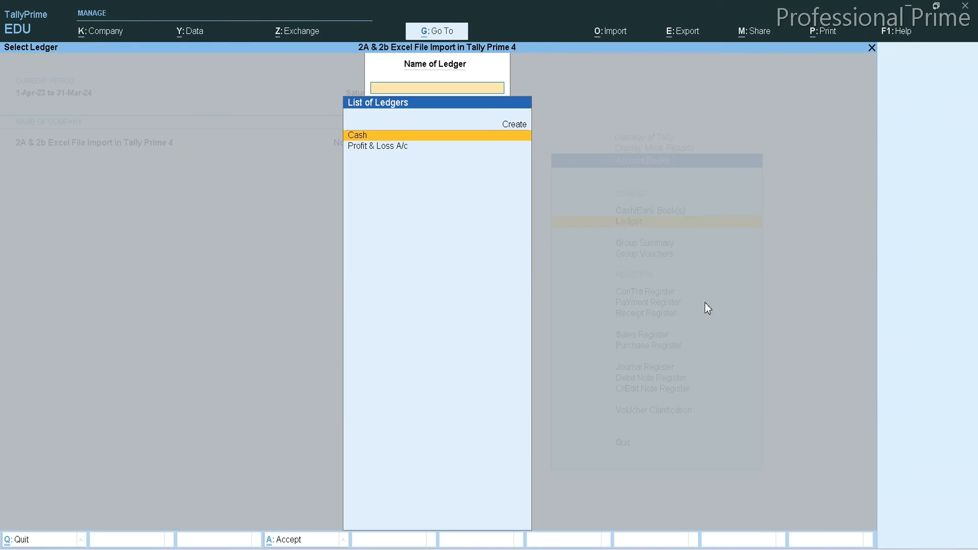
key(Escape)
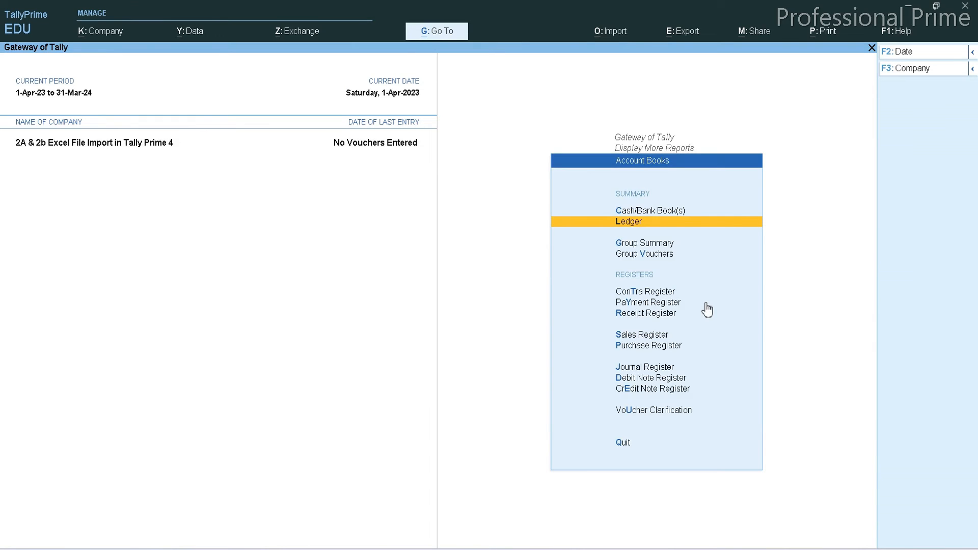
Step: Start a masters import from Excel, switch to File Explorer and copy the path of the 2A 2B folder
click(624, 31)
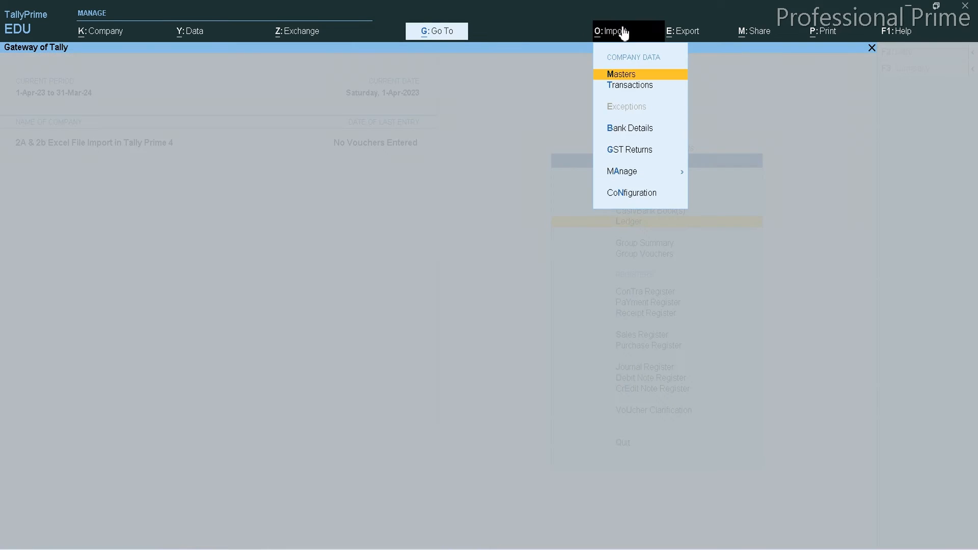
key(Return)
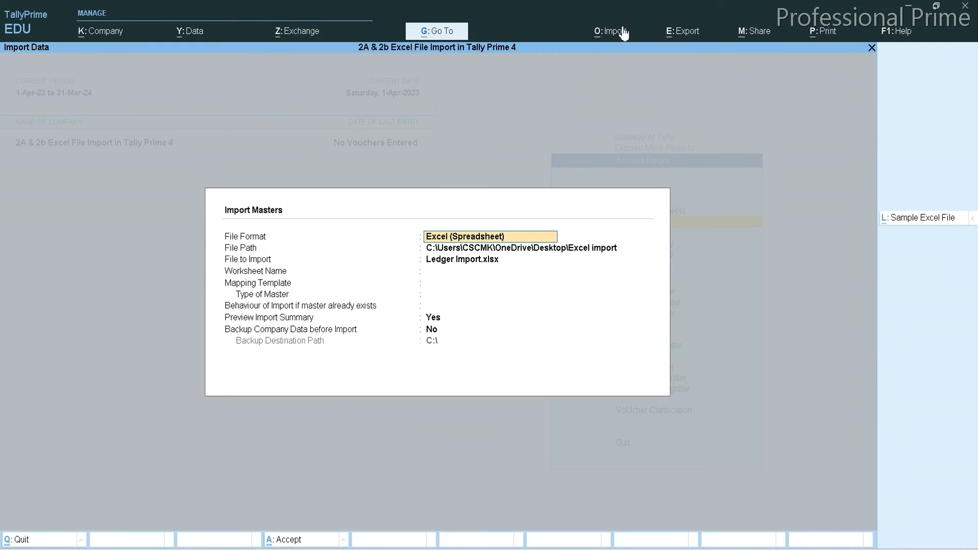
key(Return)
key(Return)
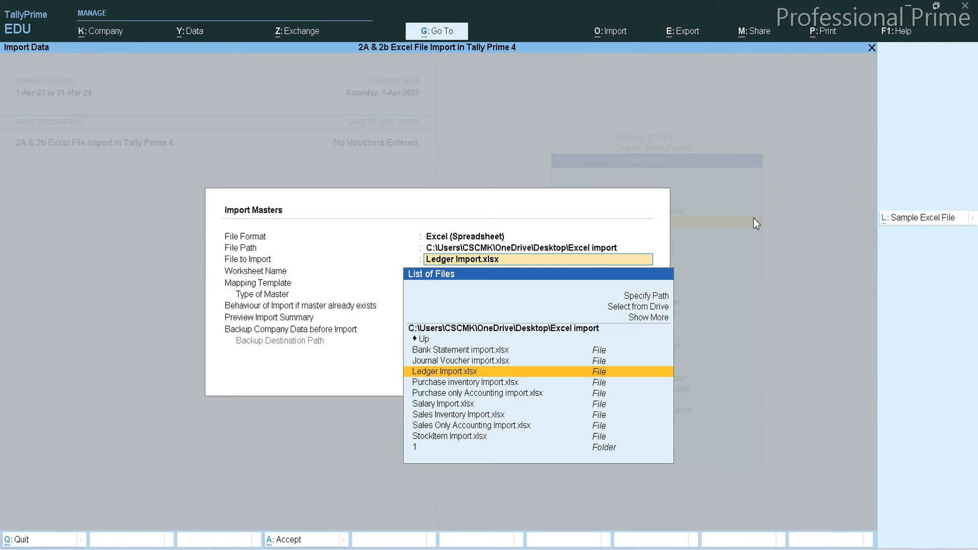
key(alt+Tab)
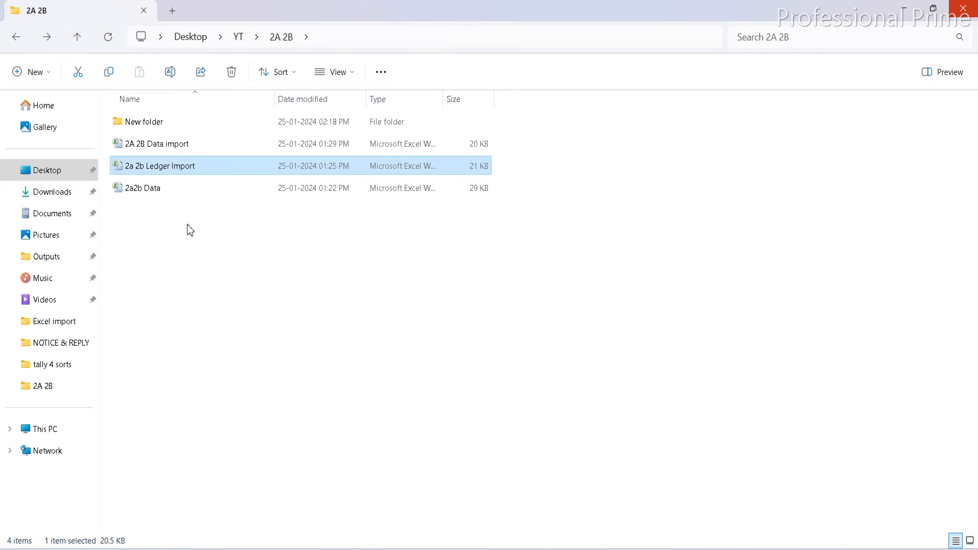
click(344, 41)
key(ctrl+c)
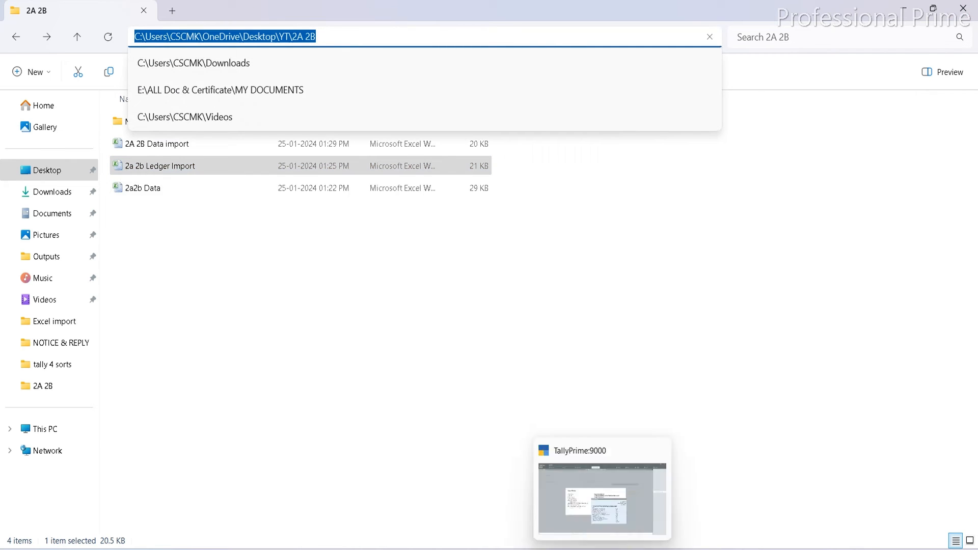
click(600, 546)
key(BackSpace)
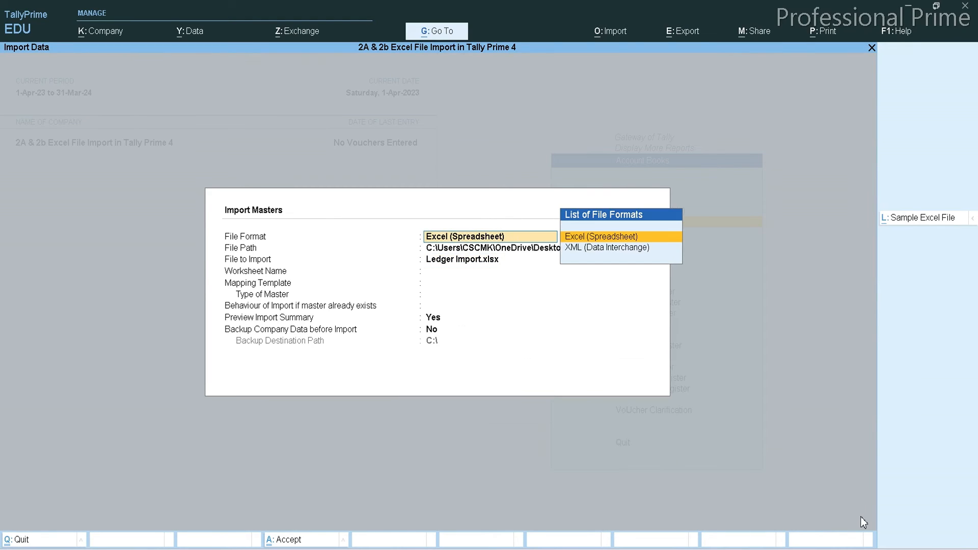
key(Return)
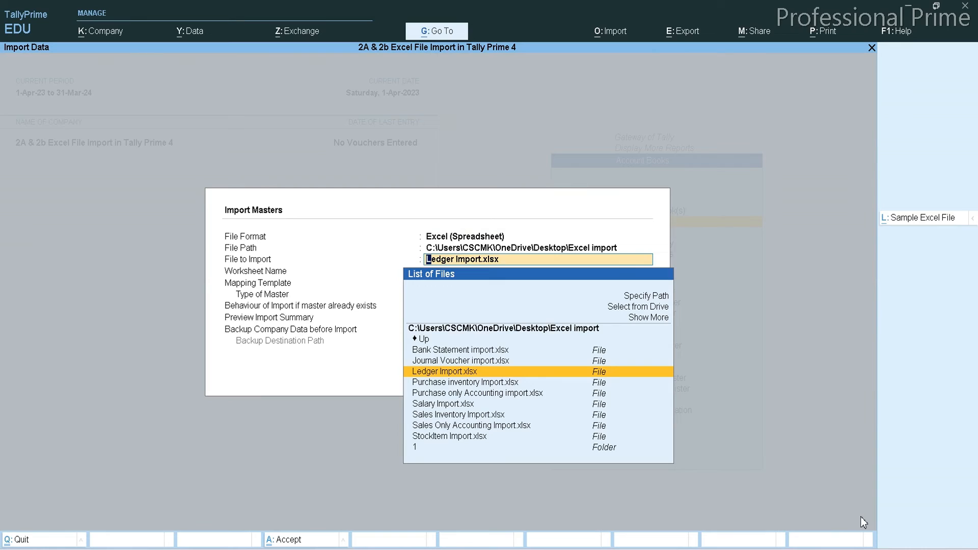
key(BackSpace)
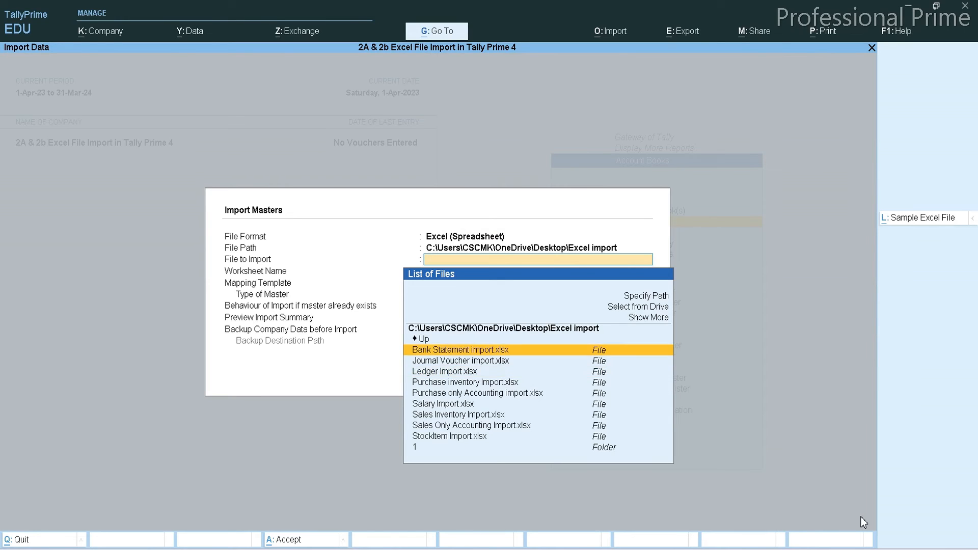
key(Escape)
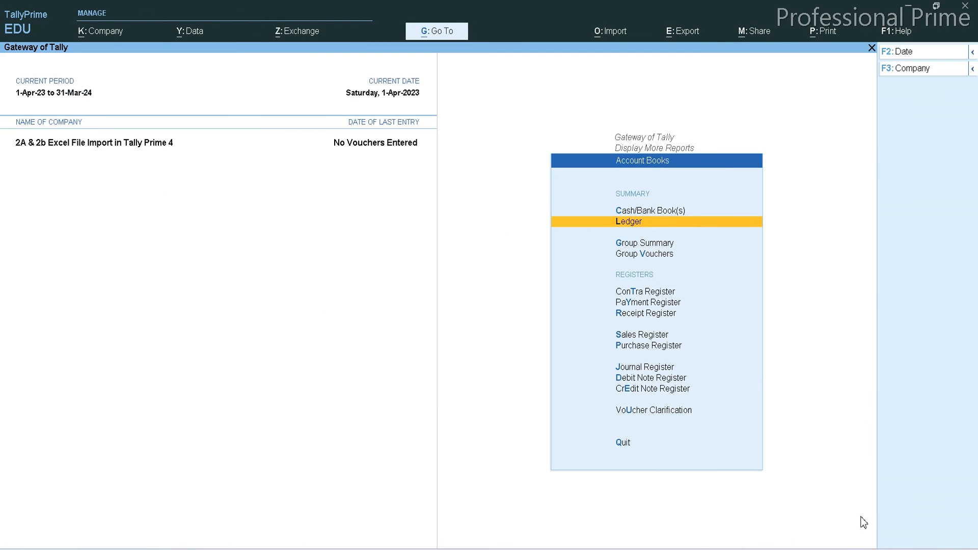
Step: Open the Excel masters import in TallyPrime and set its file path to the copied Desktop\YT\2A 2B folder
click(609, 36)
key(Return)
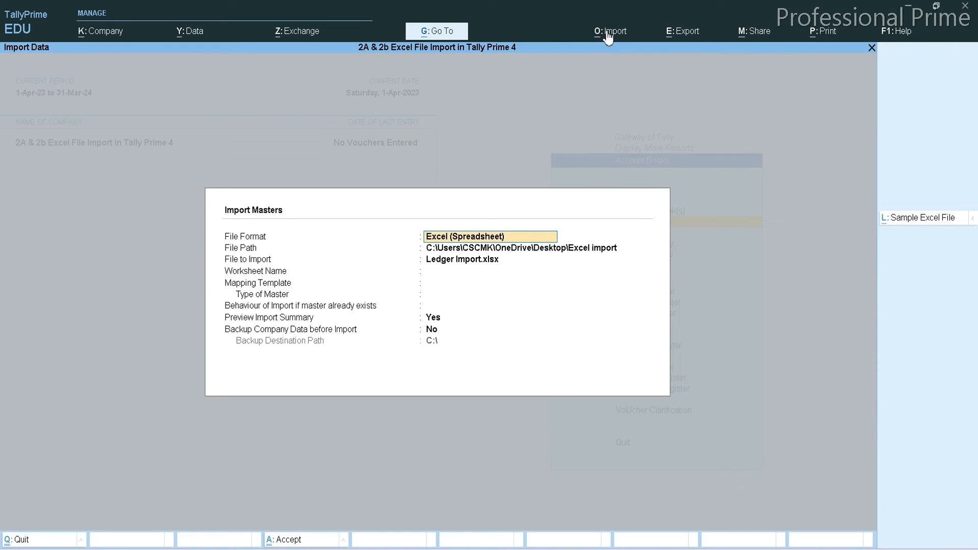
key(Return)
key(Return)
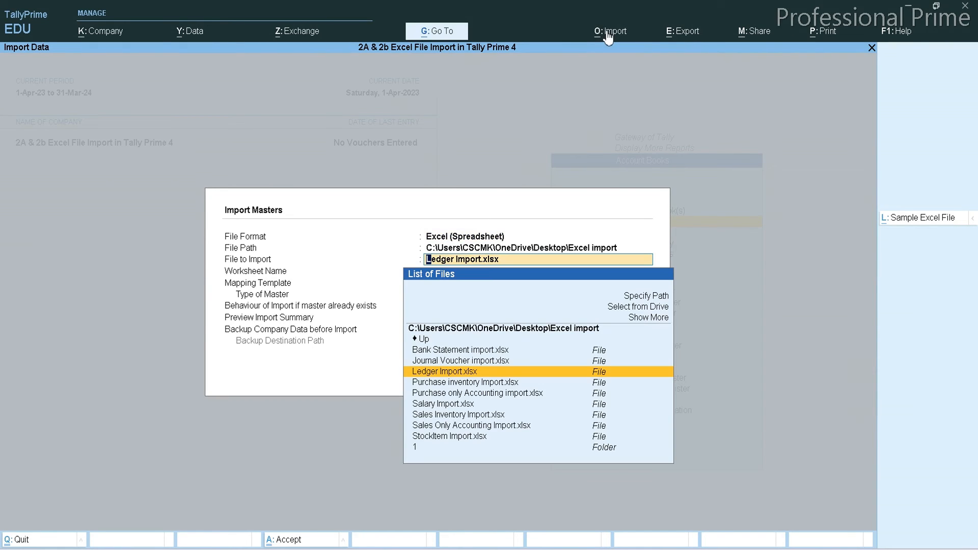
key(BackSpace)
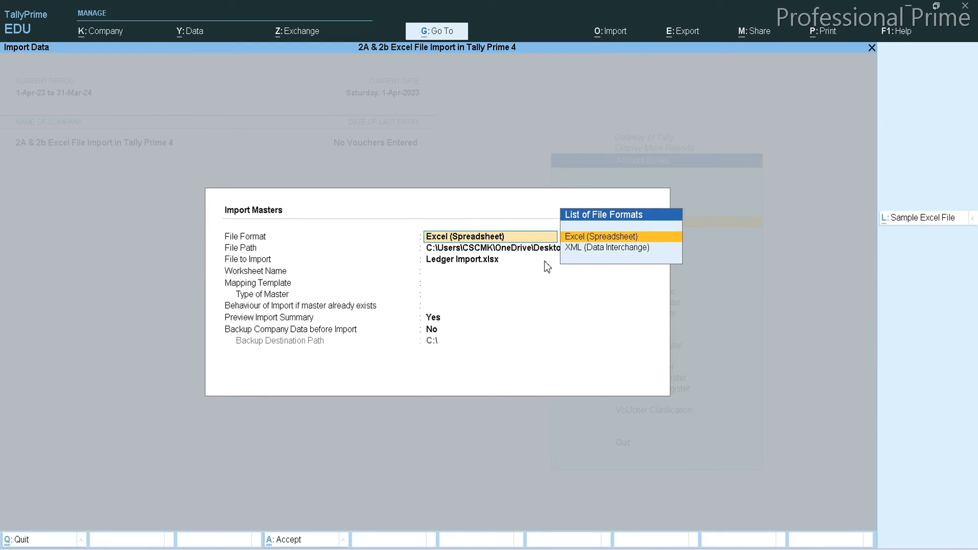
key(Return)
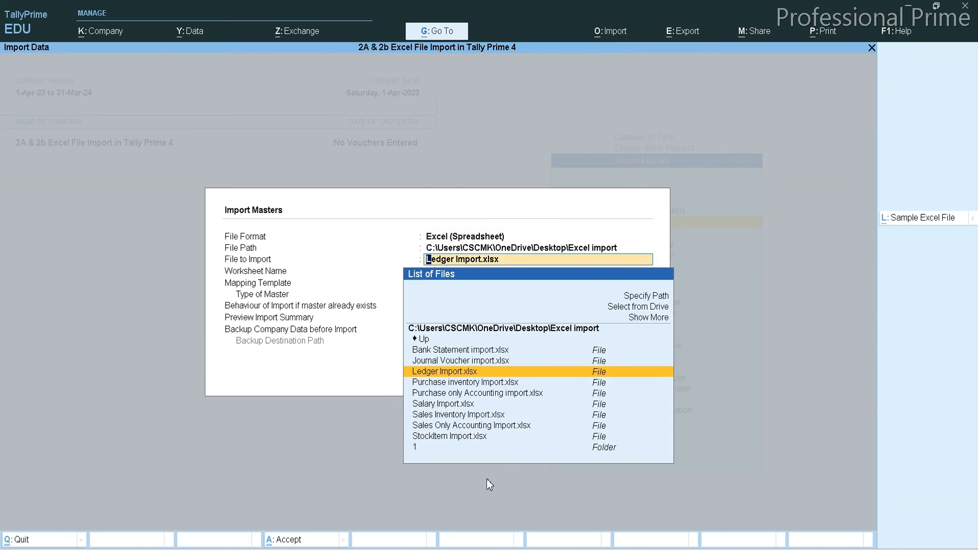
click(637, 297)
key(ctrl+v)
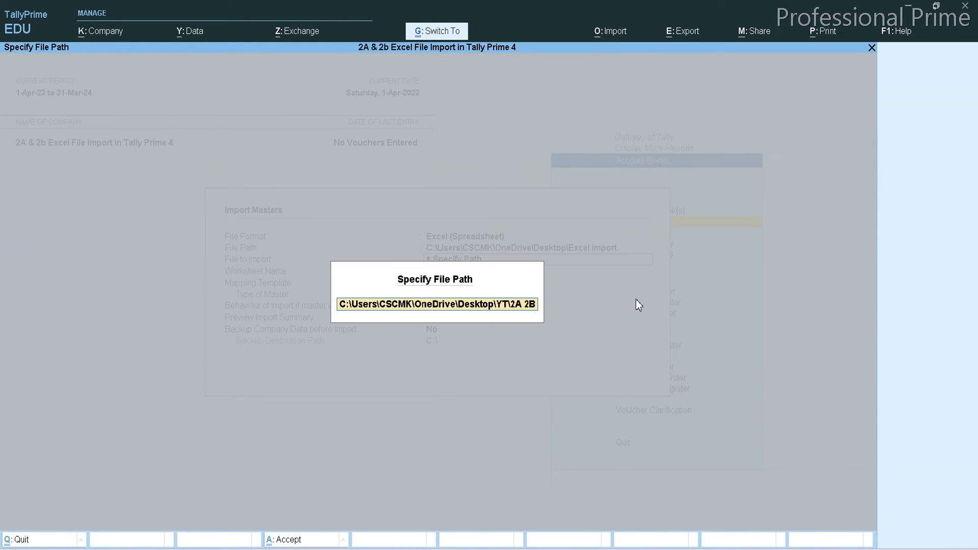
key(Return)
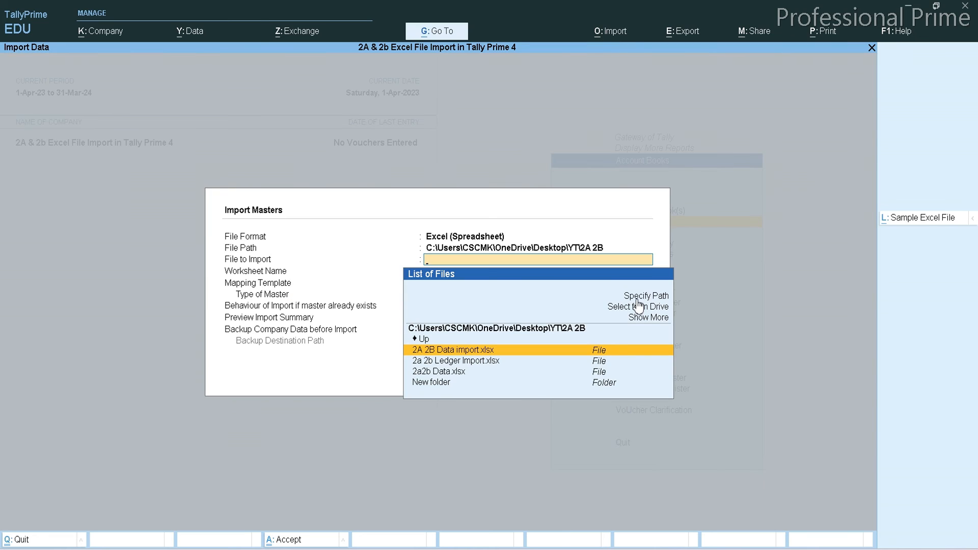
Step: Choose 2a 2b Ledger Import.xlsx as the import file, with the Ledger worksheet and the Ledger Import mapping template
click(461, 360)
click(463, 365)
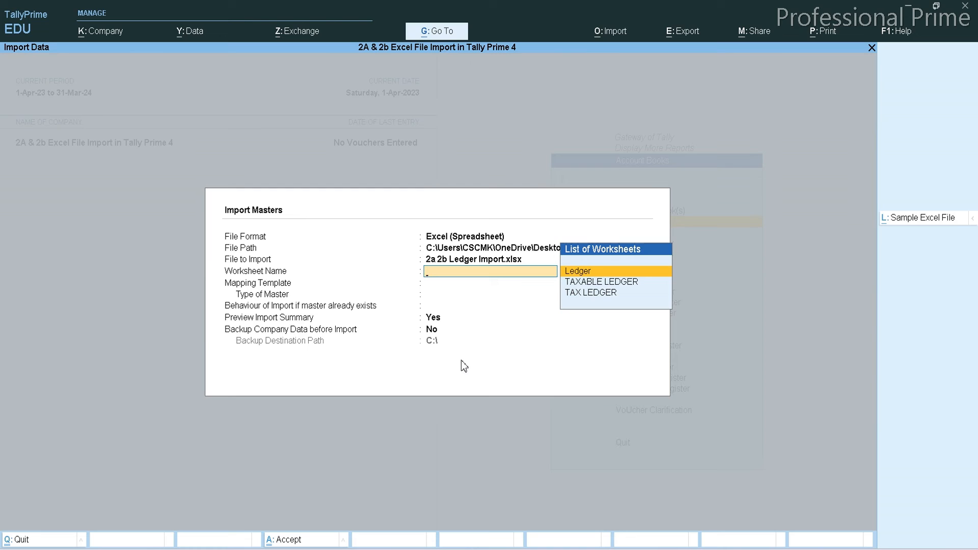
click(592, 279)
key(Down)
key(Down)
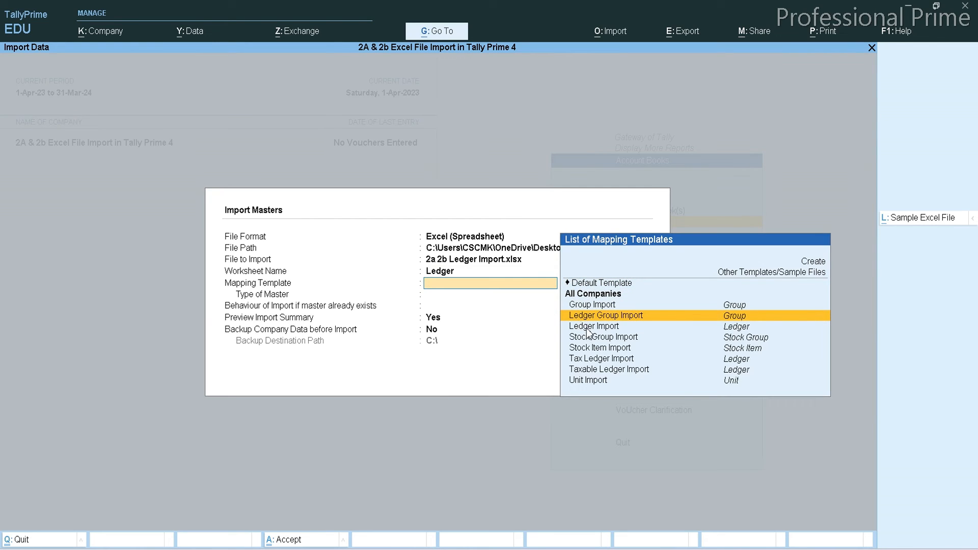
key(Down)
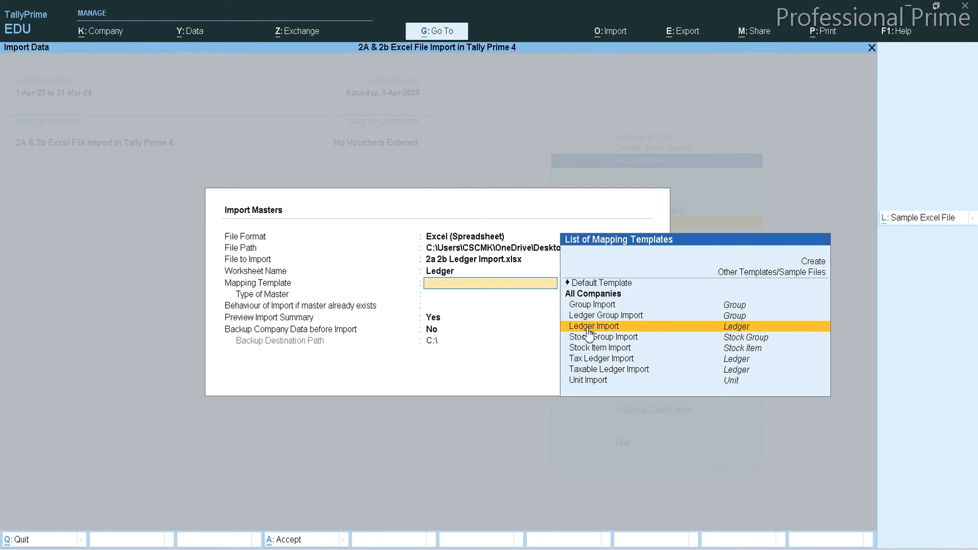
key(Return)
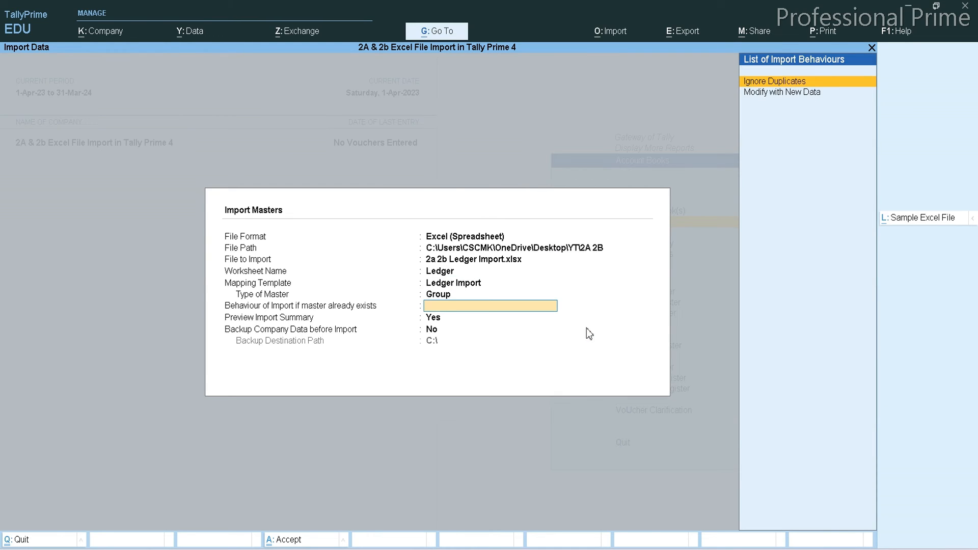
Step: Set the behaviour for existing masters to Modify with New Data, keep the backup off, and import the Ledger worksheet
key(Down)
key(Return)
key(Return)
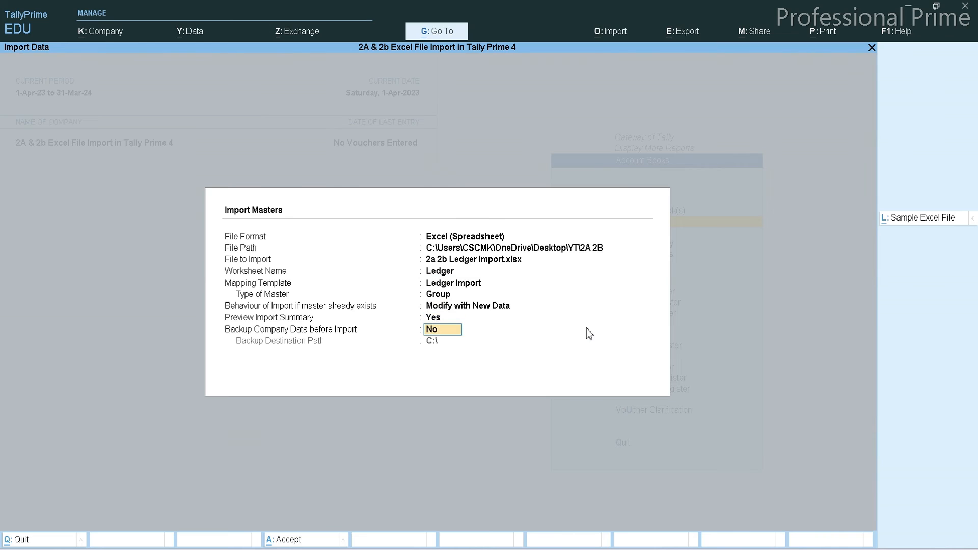
key(Return)
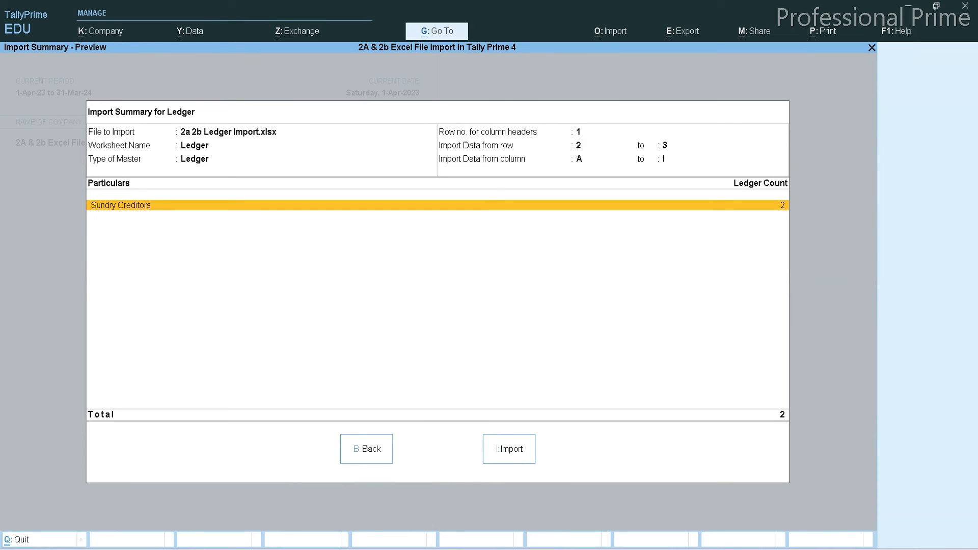
click(505, 453)
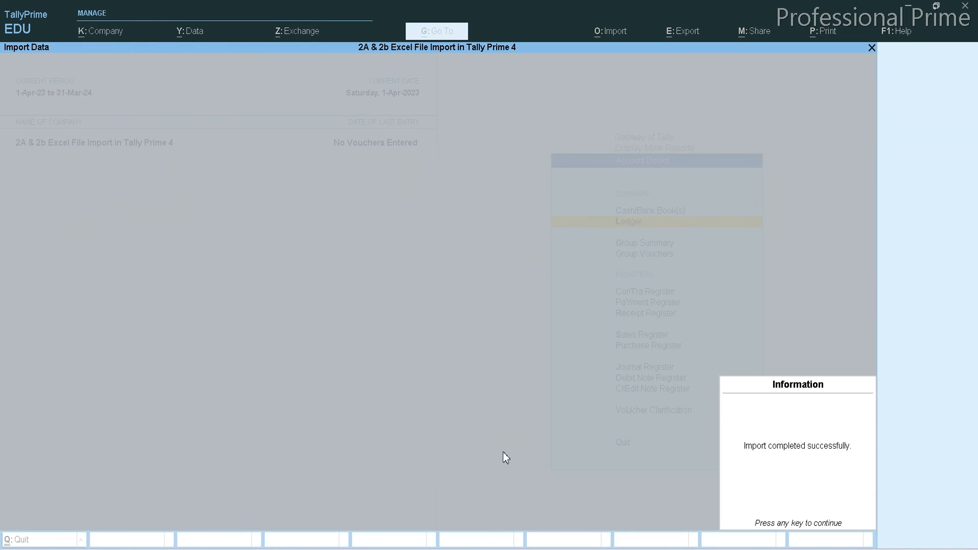
key(Return)
Step: Check the company's ledger list for the imported ledgers, view the Sharma Enterprises ledger, and return to Account Books
key(Return)
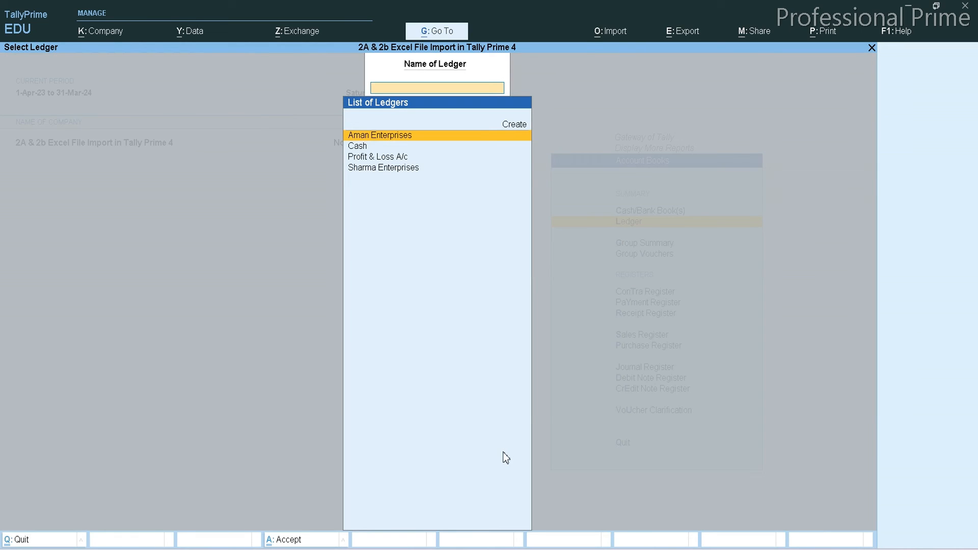
key(Down)
key(Down)
key(Down)
key(Return)
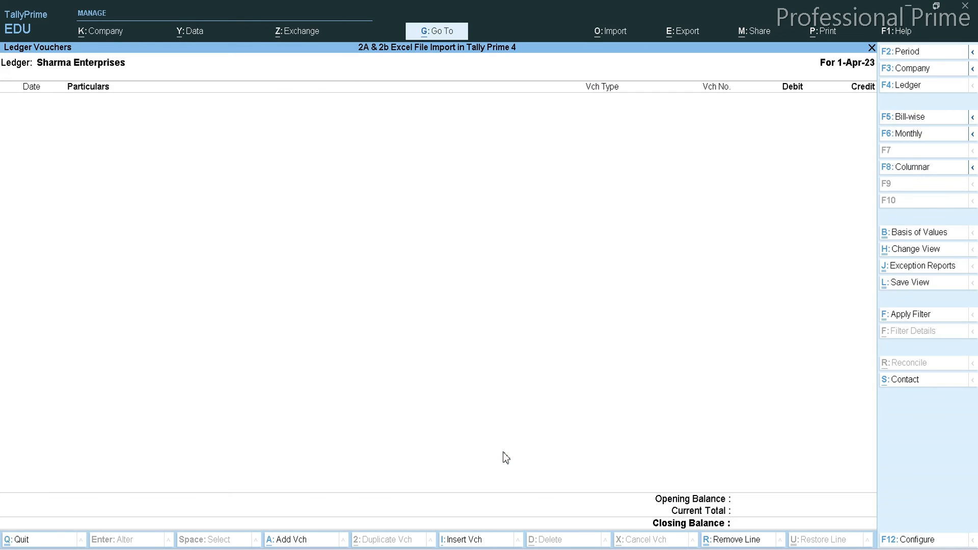
key(Escape)
key(Escape)
key(Escape)
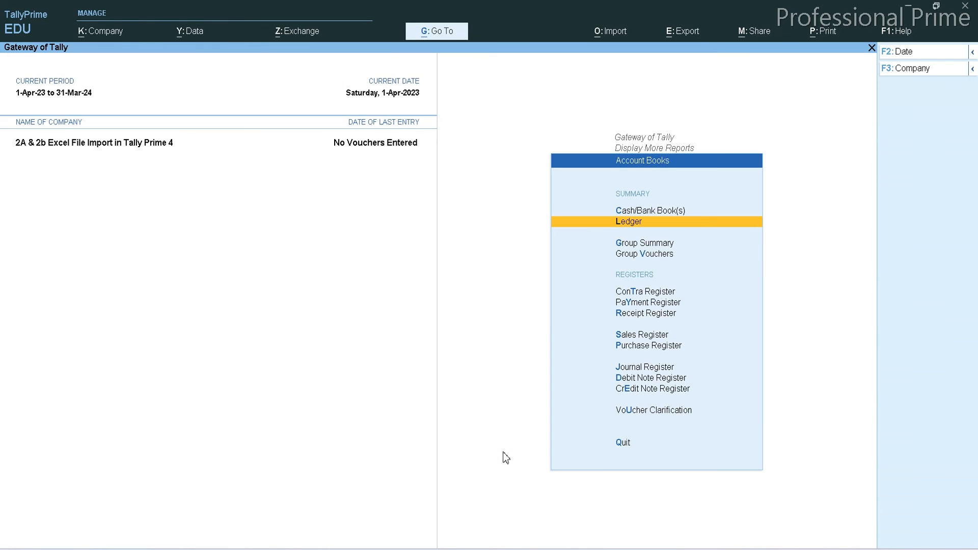
Step: Set up a masters import of the TAXABLE LEDGER worksheet from 2a 2b Ledger Import.xlsx with the Taxable Ledger Import mapping template
click(615, 34)
key(Return)
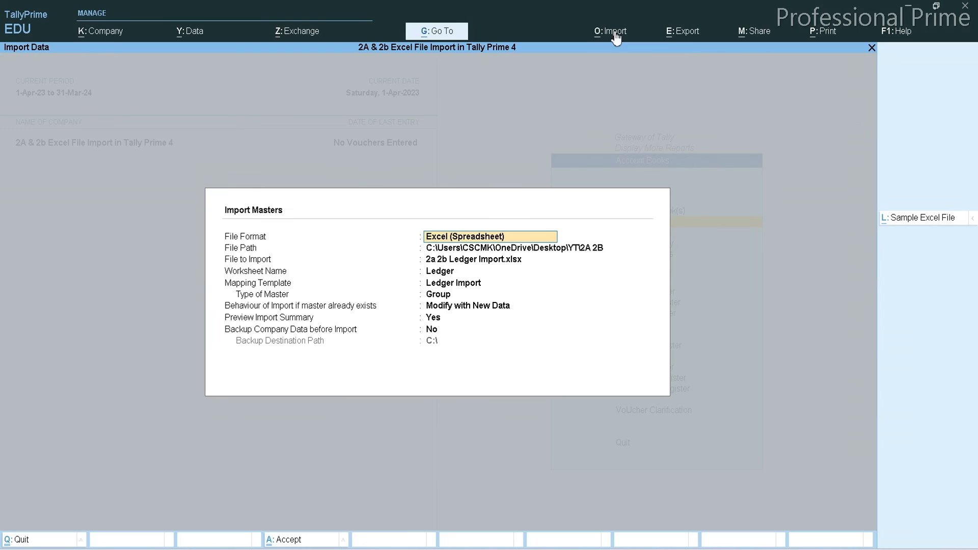
key(Return)
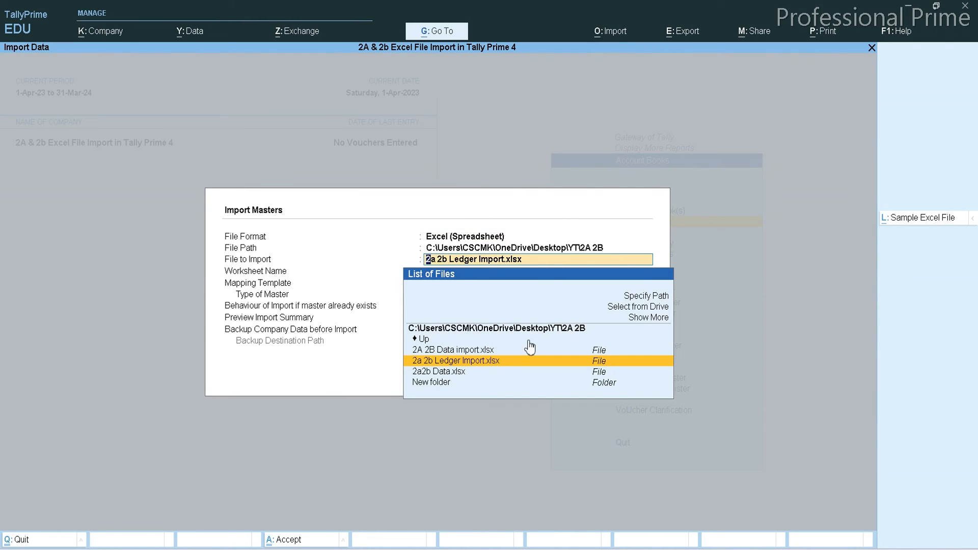
click(504, 362)
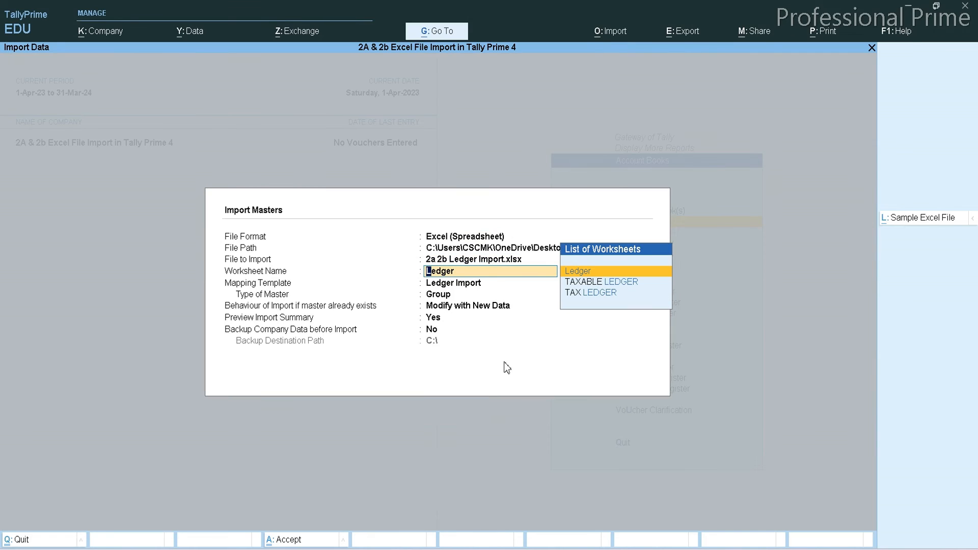
key(Down)
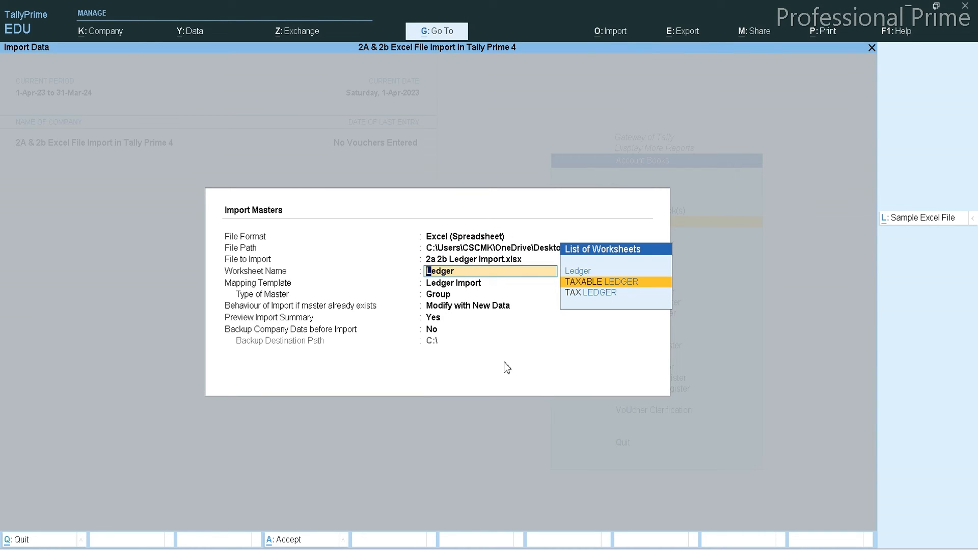
key(Return)
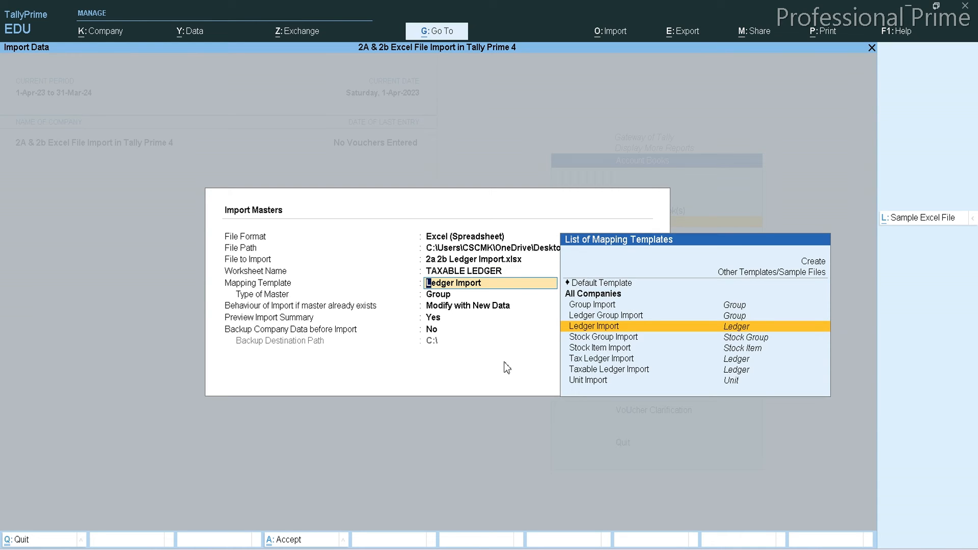
key(Down)
key(Down)
key(Down)
key(Down)
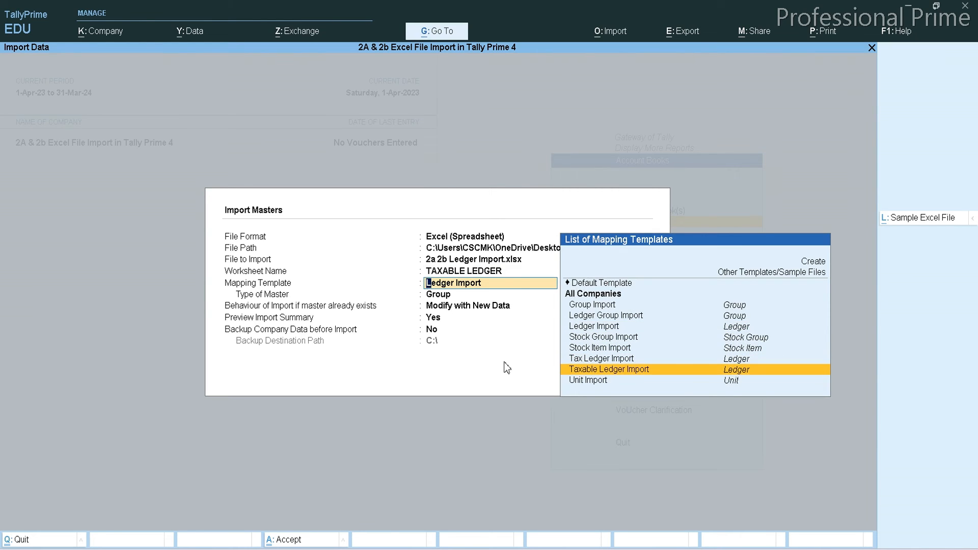
key(Return)
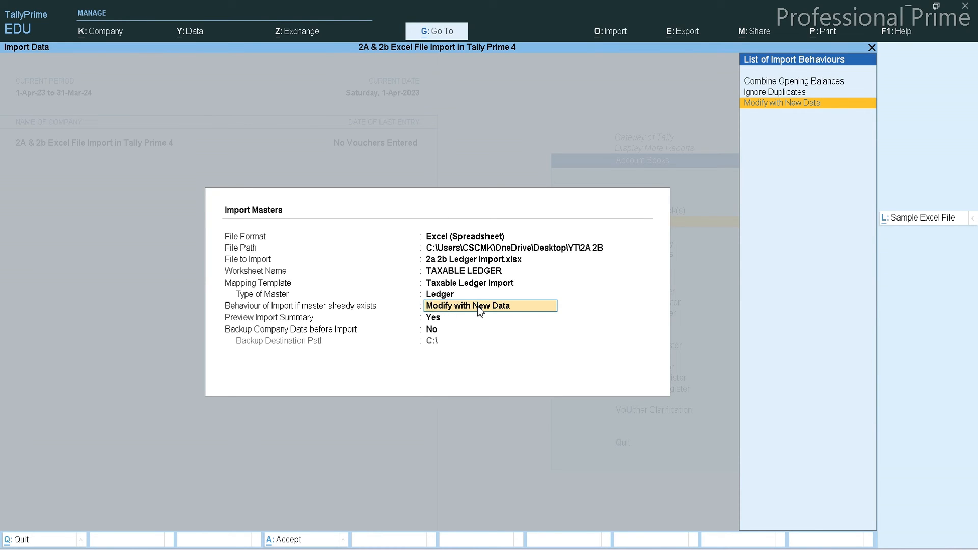
Step: Keep Modify with New Data for existing masters and no backup, and import the TAXABLE LEDGER worksheet
key(Return)
key(Return)
key(Return)
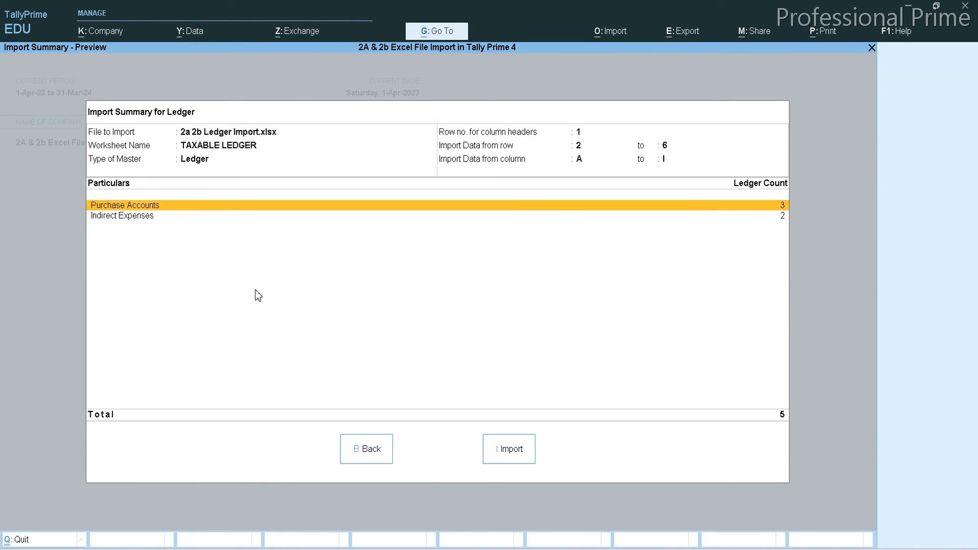
click(501, 450)
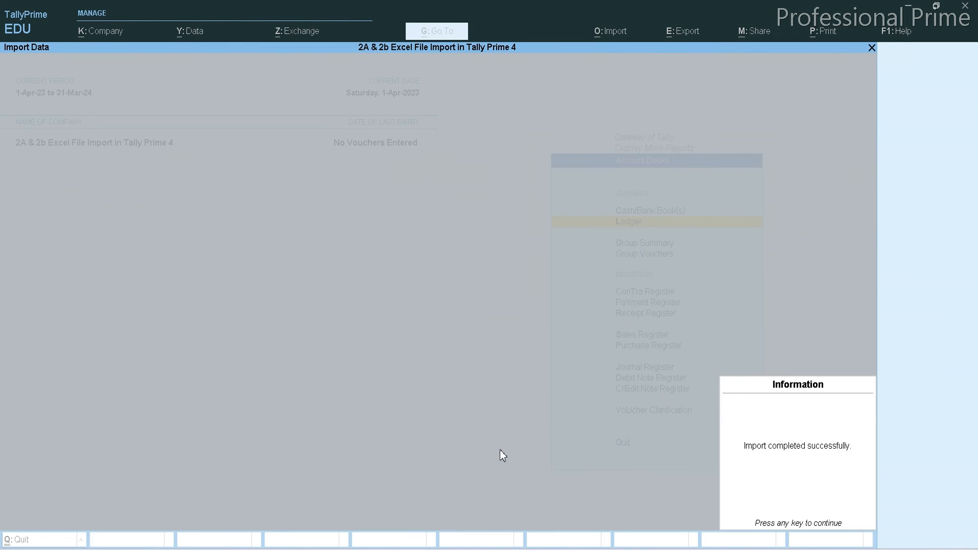
key(Return)
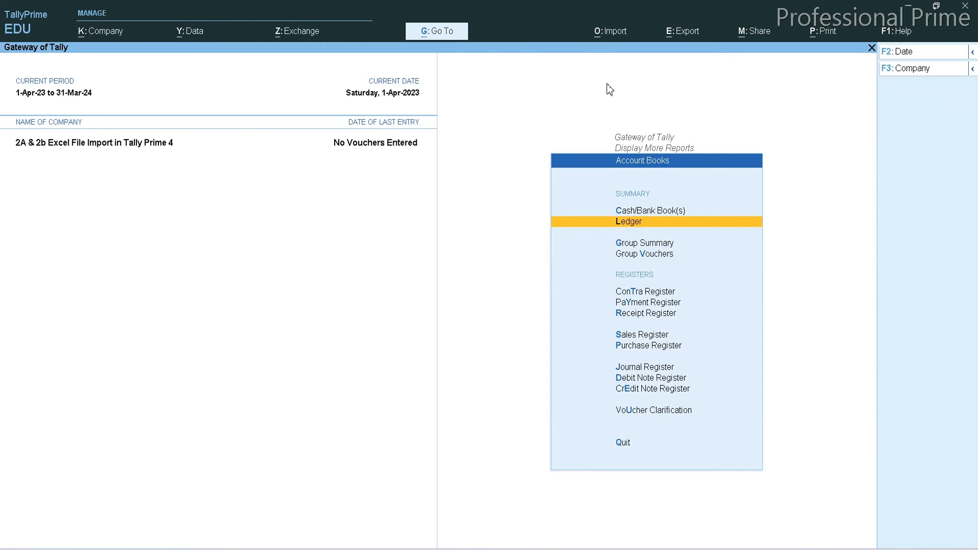
Step: Set up a masters import of the TAX LEDGER worksheet from 2a 2b Ledger Import.xlsx with the Tax Ledger Import mapping template
click(624, 32)
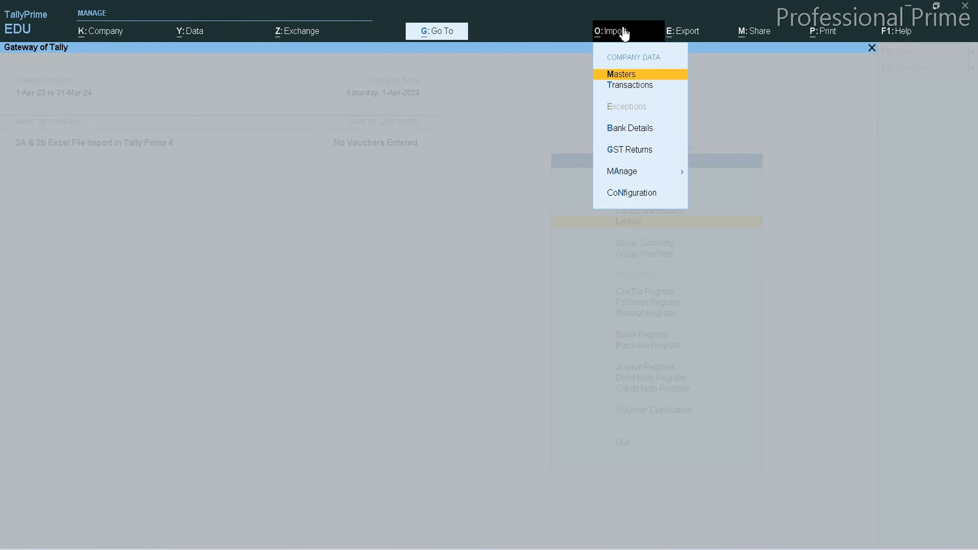
key(Return)
key(Return)
key(Return)
key(Return)
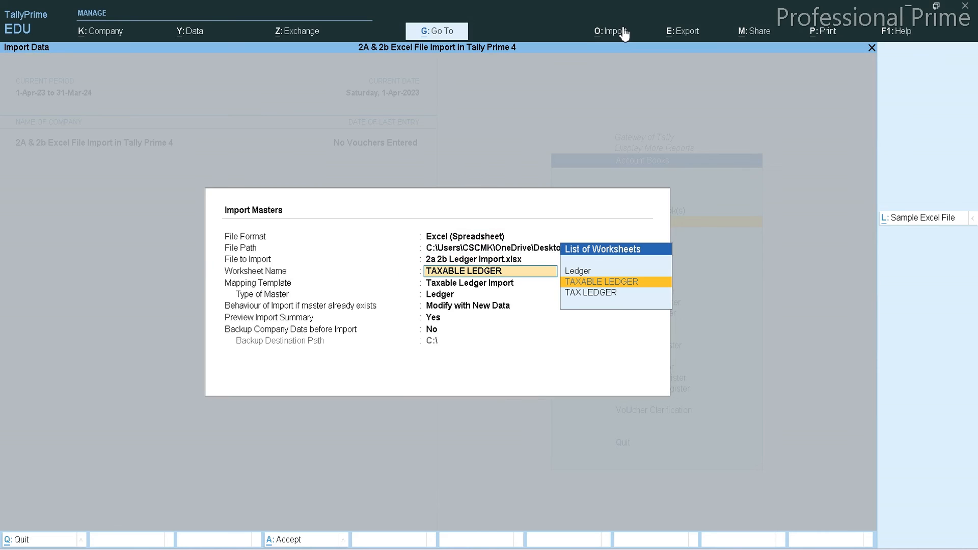
key(Down)
key(Return)
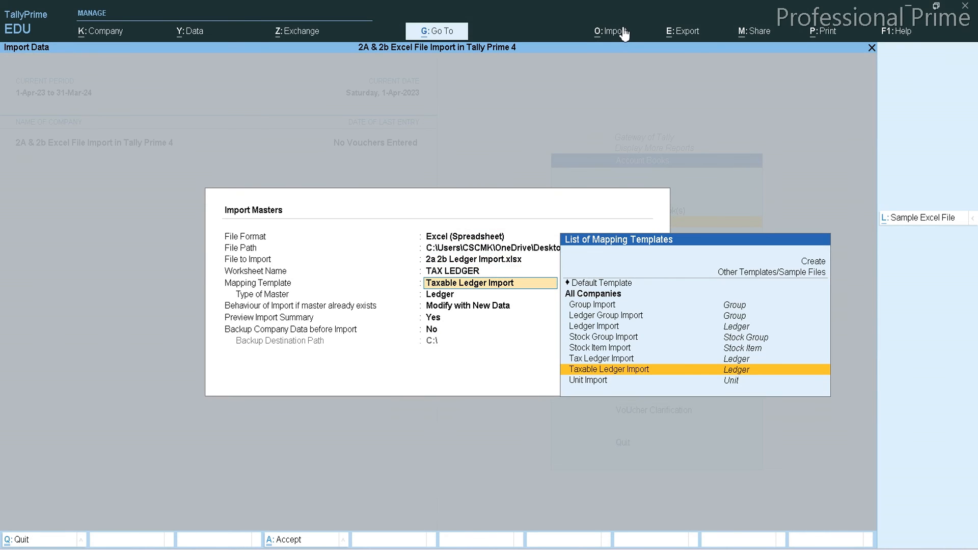
key(Up)
key(Return)
Step: Keep Modify with New Data, the import preview and no backup, and import the TAX LEDGER worksheet
key(Return)
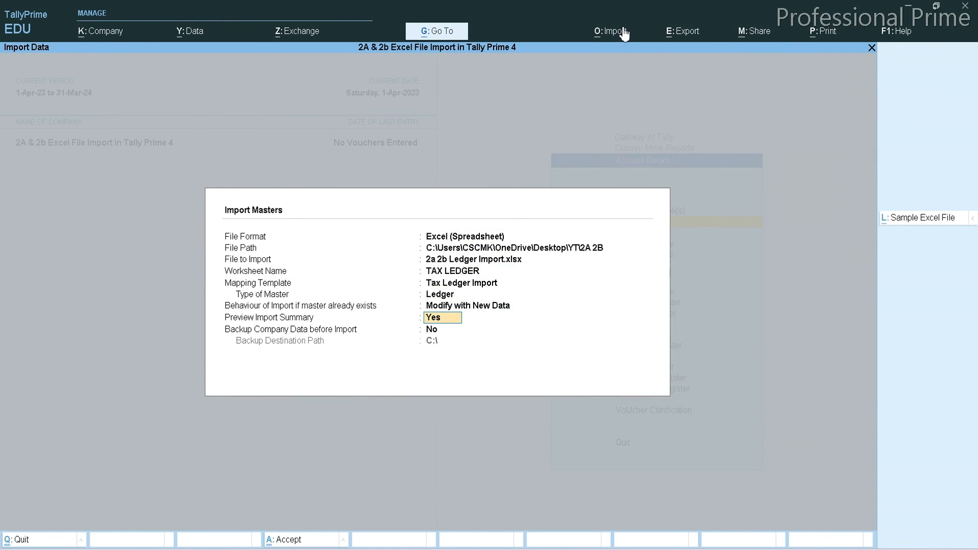
key(Return)
key(Return)
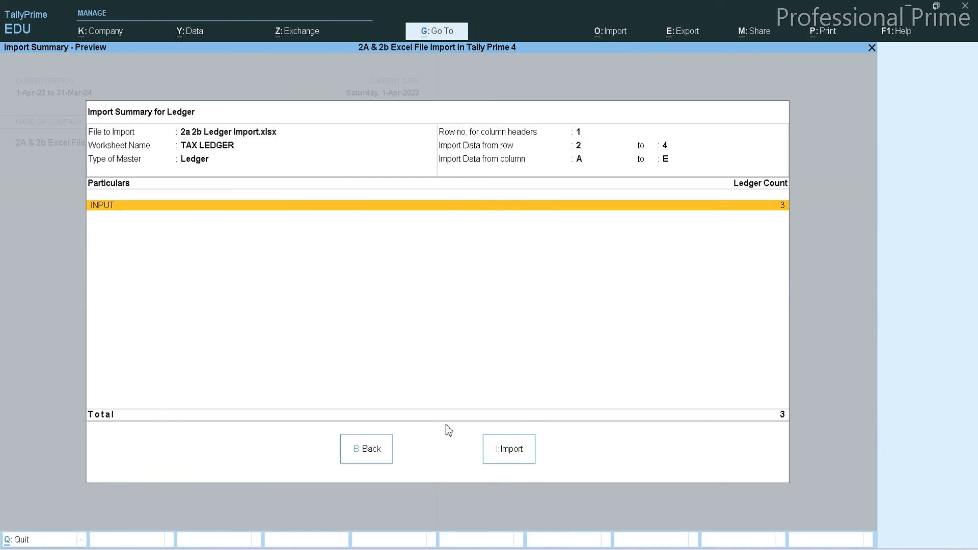
click(508, 450)
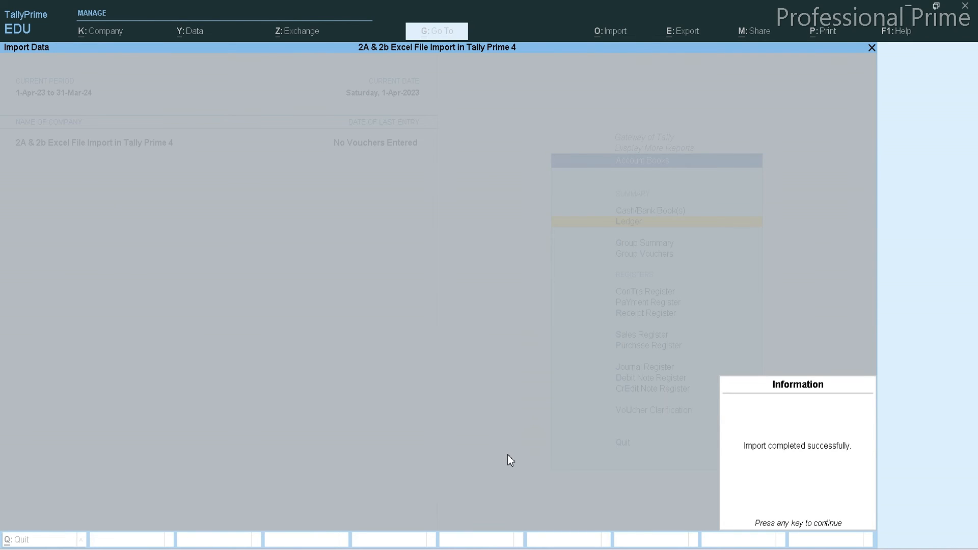
key(Return)
Step: Check the company's ledger list for the imported tax ledgers and return to the Gateway of Tally
key(Return)
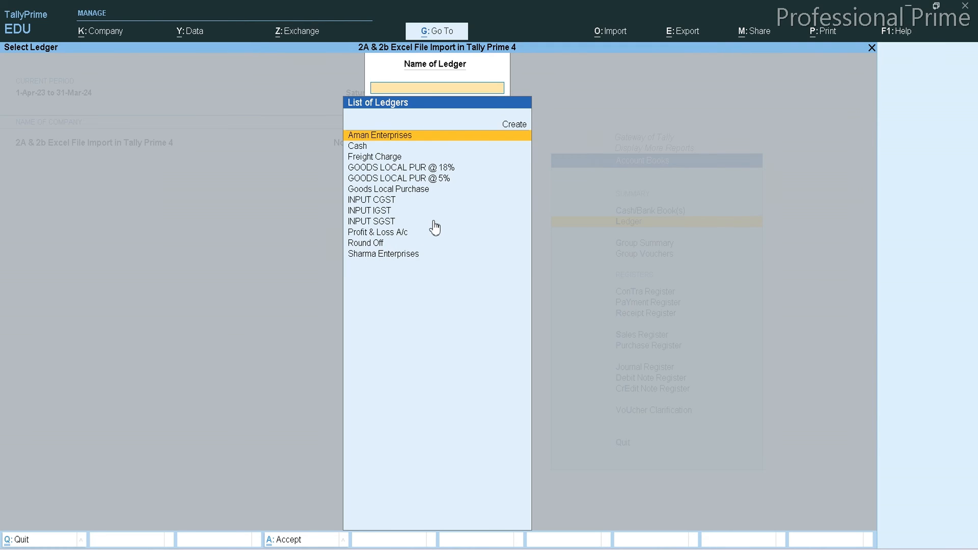
key(Escape)
key(Escape)
key(Escape)
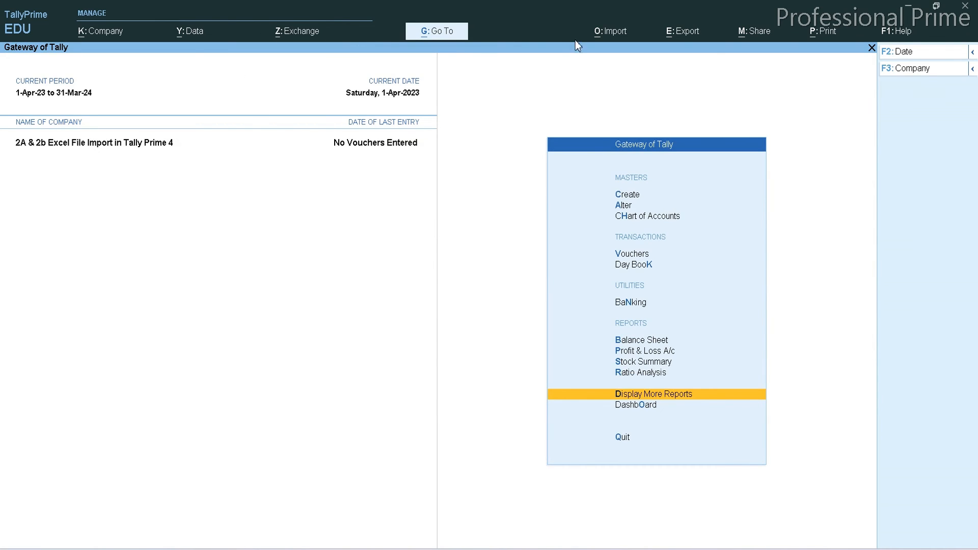
Step: Open the data import options and switch to the 2A 2B Data import workbook in Excel to examine the rows sharing one voucher number
click(622, 31)
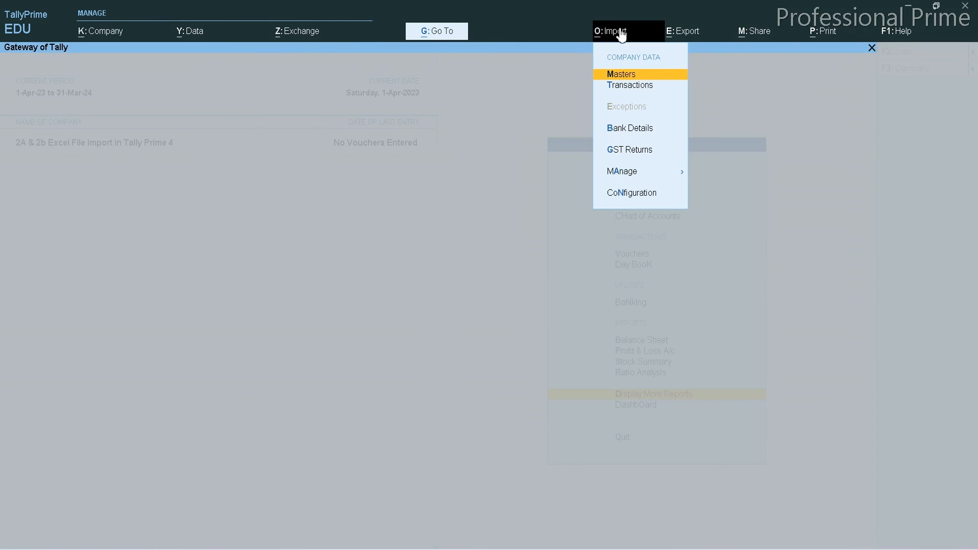
key(Down)
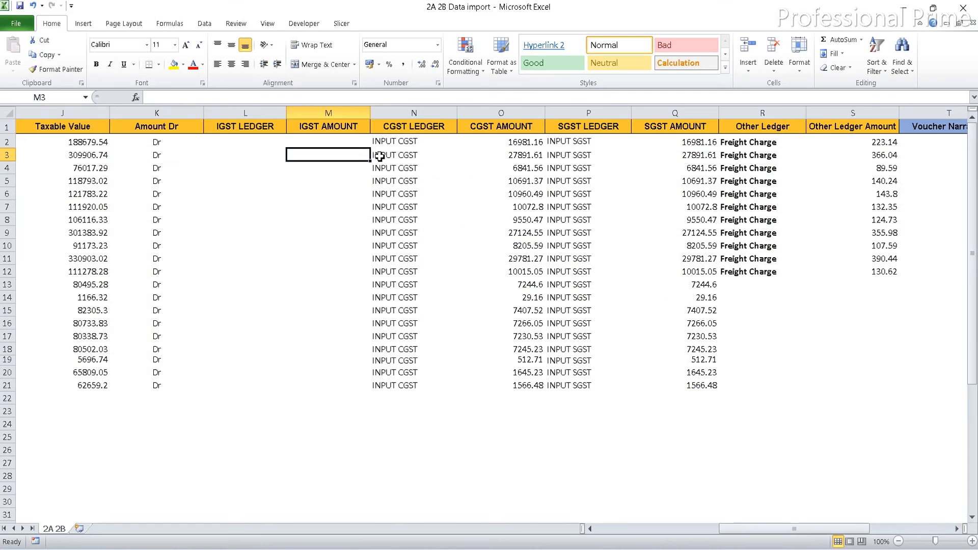
key(Home)
key(Down)
key(Down)
key(Down)
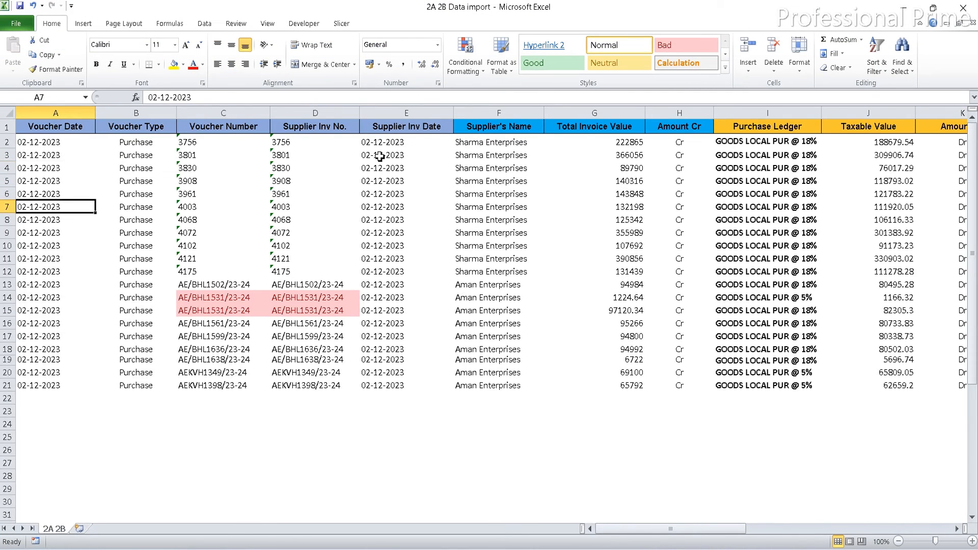
key(Right)
key(Down)
key(Down)
key(Down)
key(Down)
key(Down)
key(Down)
key(Down)
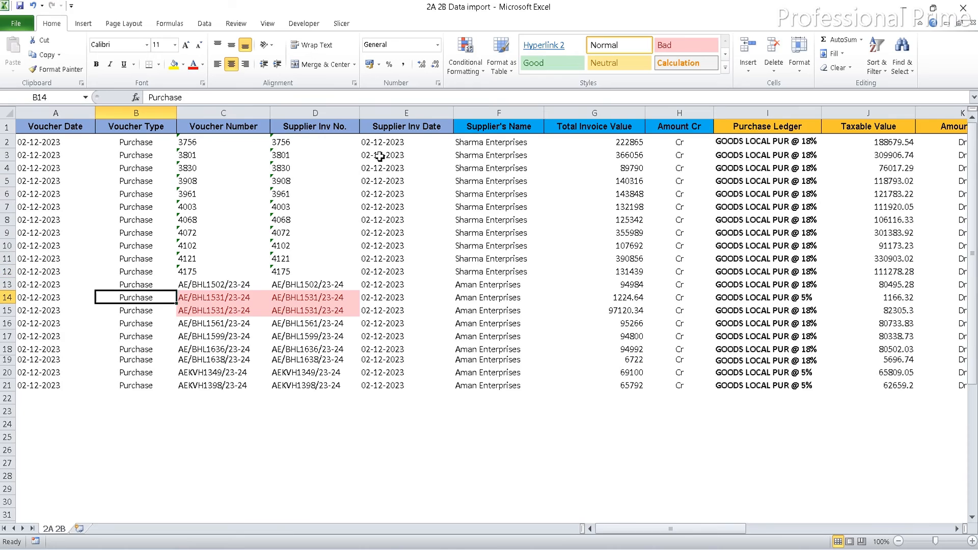
key(Right)
key(Right)
key(Right)
key(Right)
key(Right)
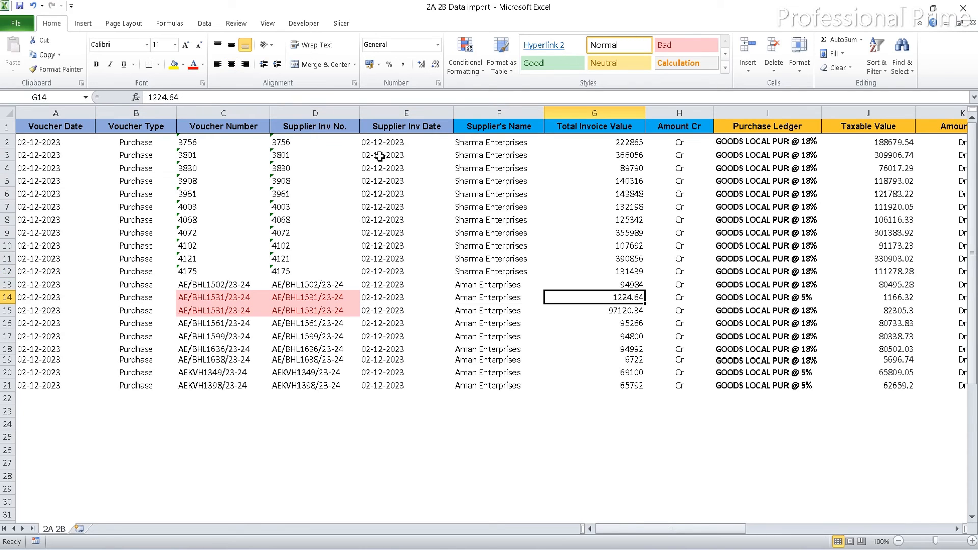
key(Down)
key(Up)
key(Down)
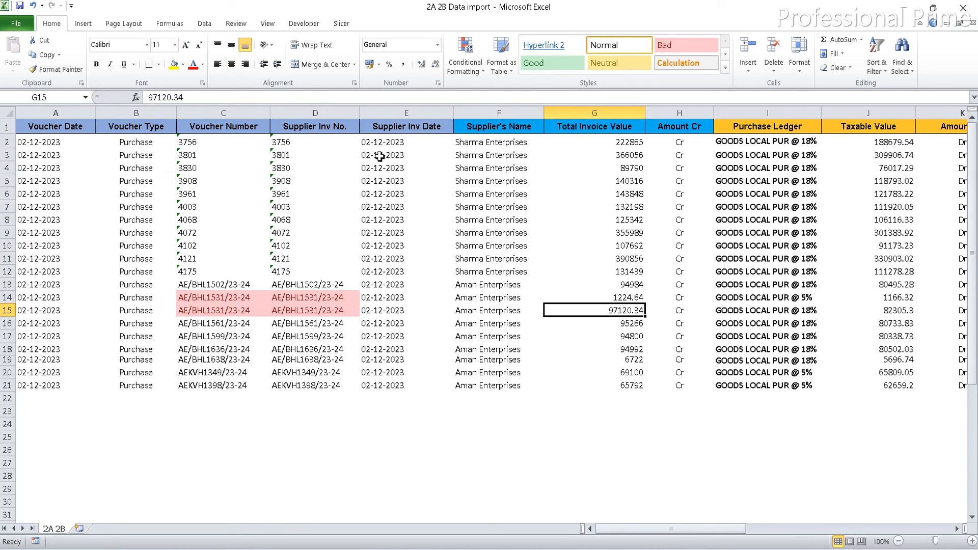
Step: Examine the purchase ledger, taxable value, GST and Other Ledger columns across row 14
key(Up)
key(Right)
key(Right)
key(Right)
key(Right)
key(Right)
key(Right)
key(Right)
key(Right)
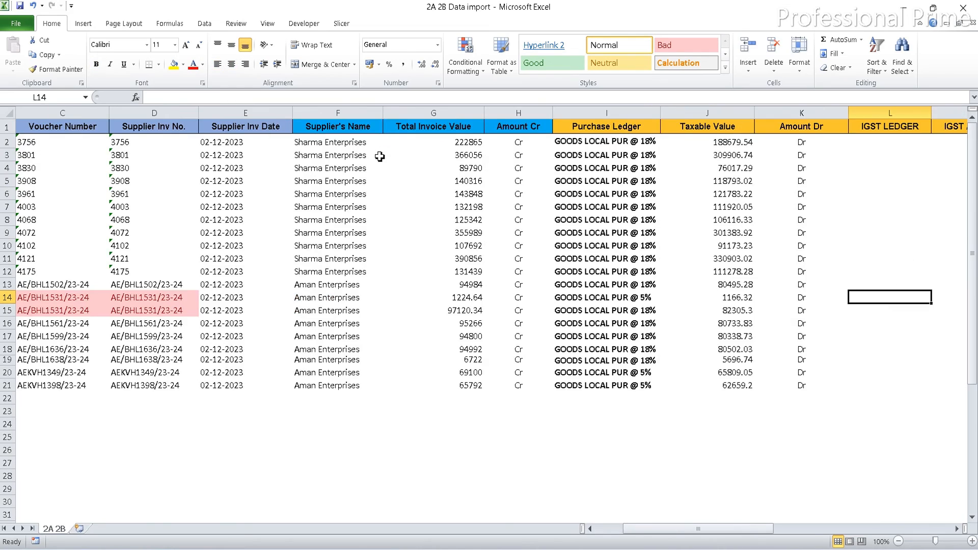
key(Right)
key(Right)
key(Right)
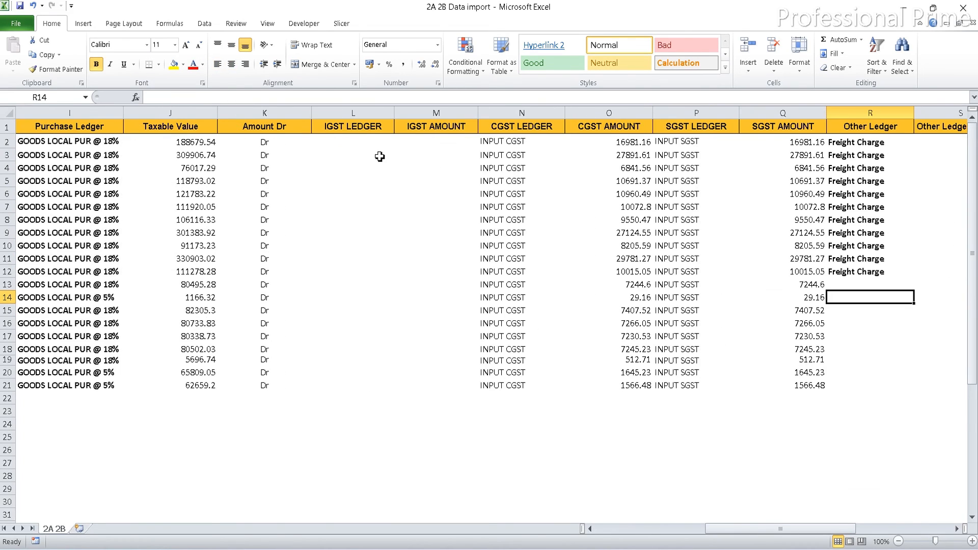
Step: Fill the Other Ledger Amount formula from S12 down through S21
key(Up)
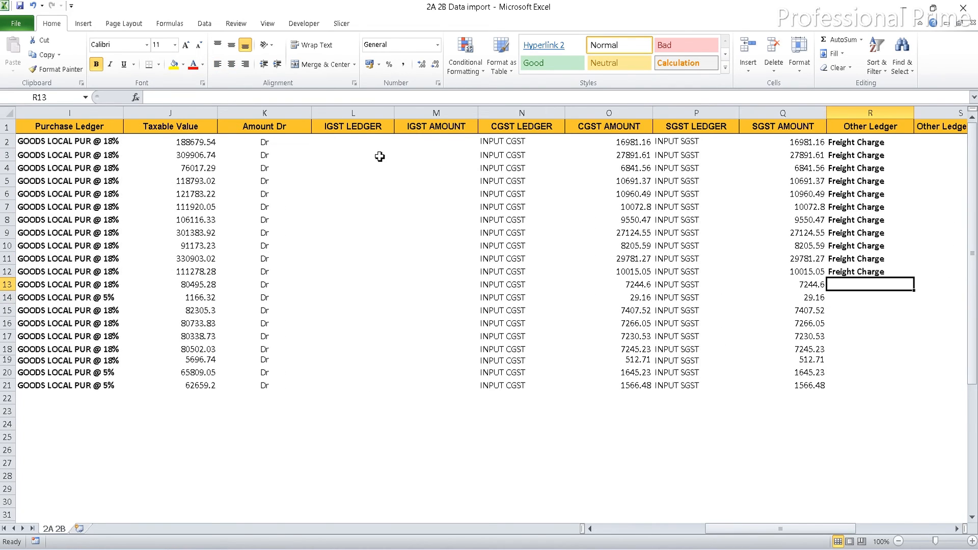
key(Right)
key(Right)
key(Left)
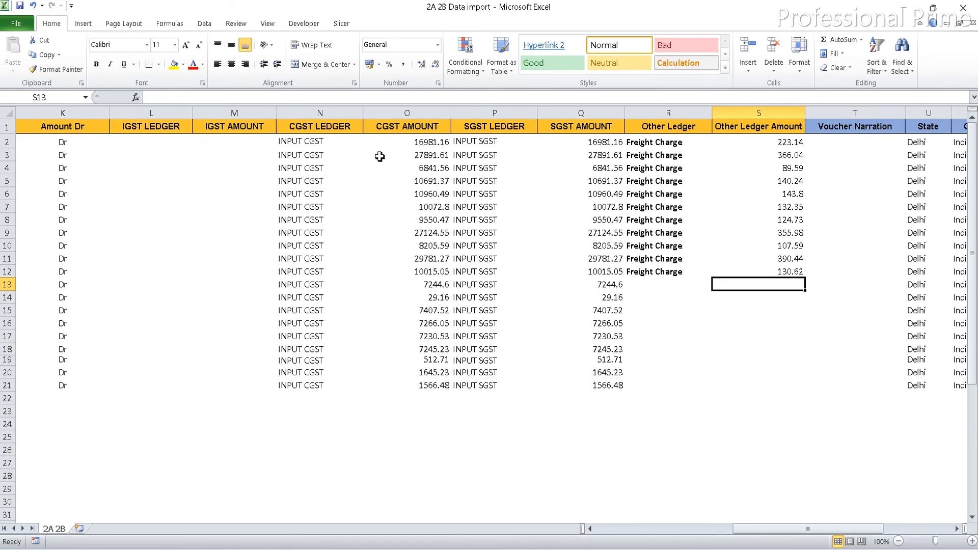
key(Up)
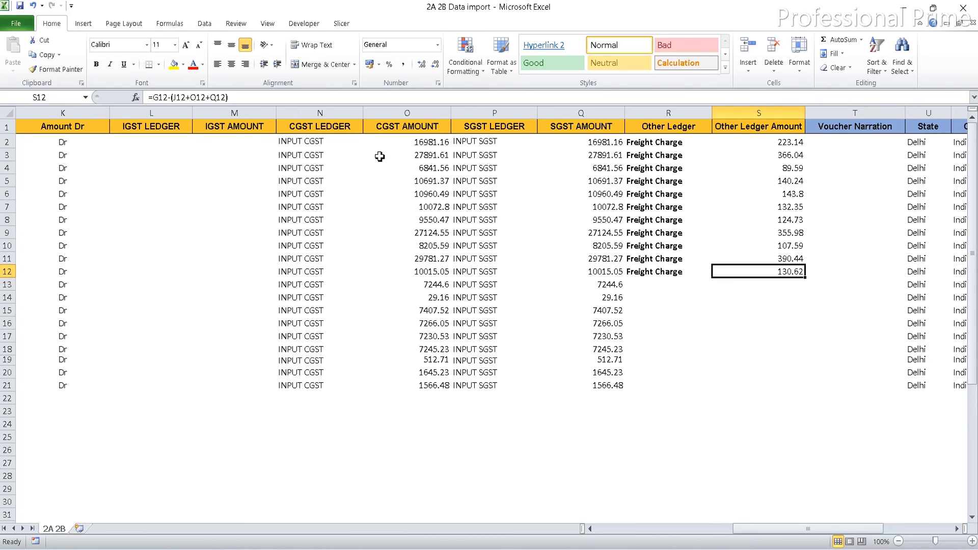
double_click(806, 279)
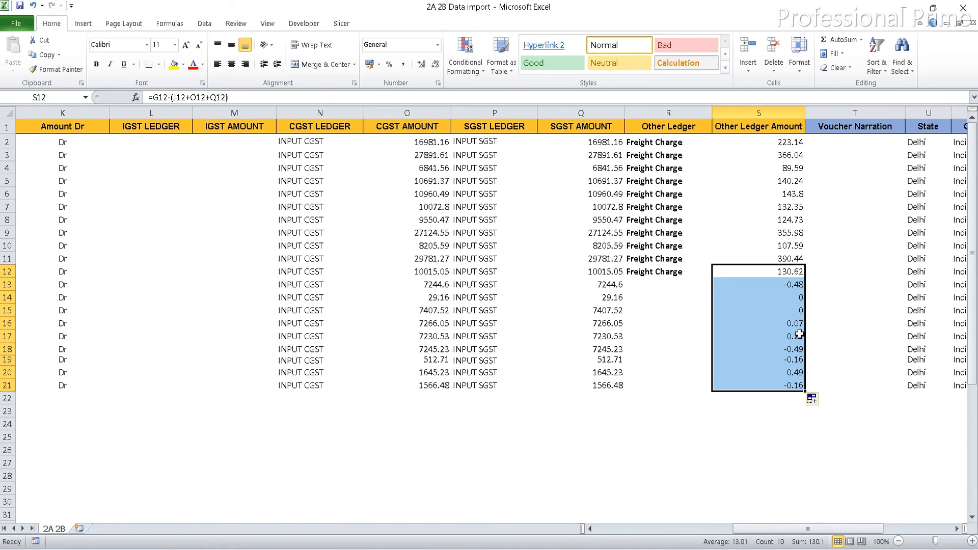
click(799, 284)
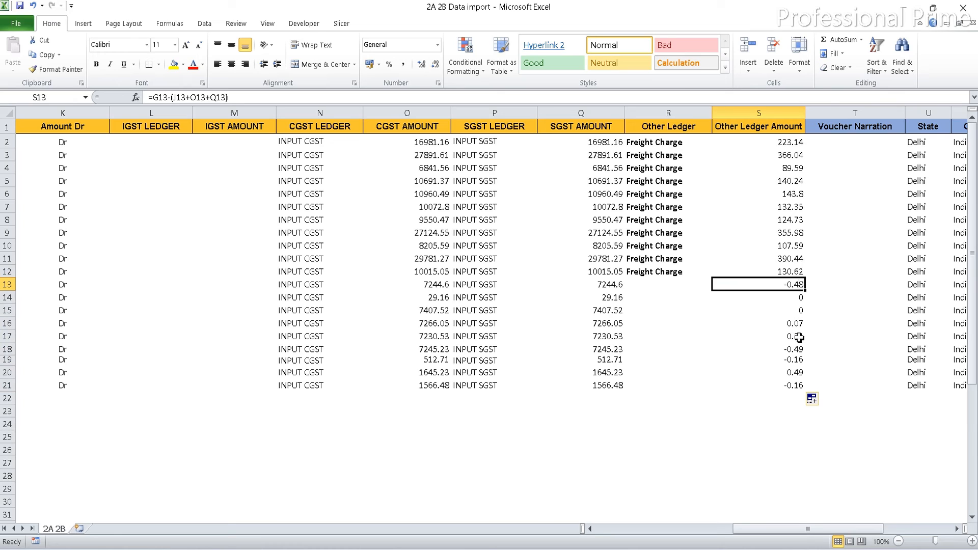
Step: Copy the Freight Charge entry from R12 into the blank Other Ledger cells R13 to R21
click(657, 275)
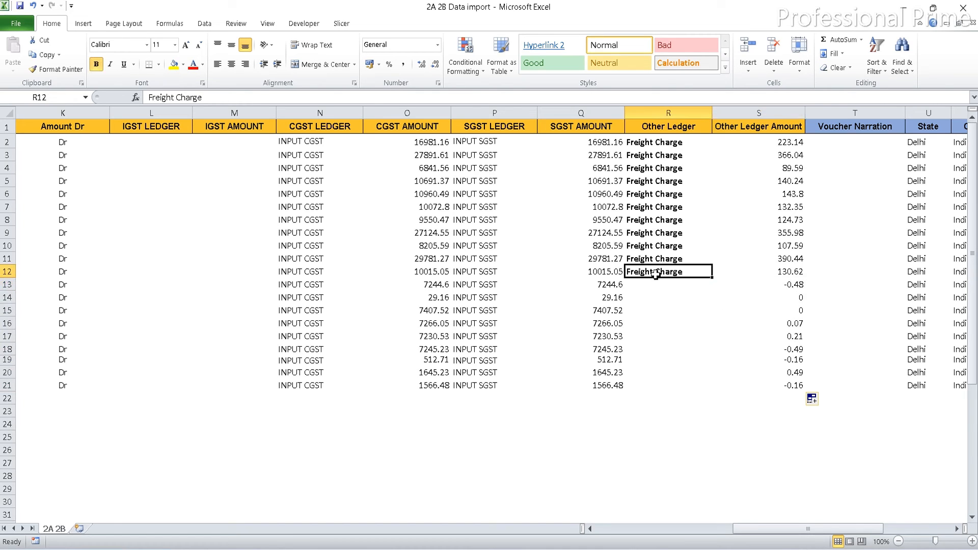
key(ctrl+c)
key(Down)
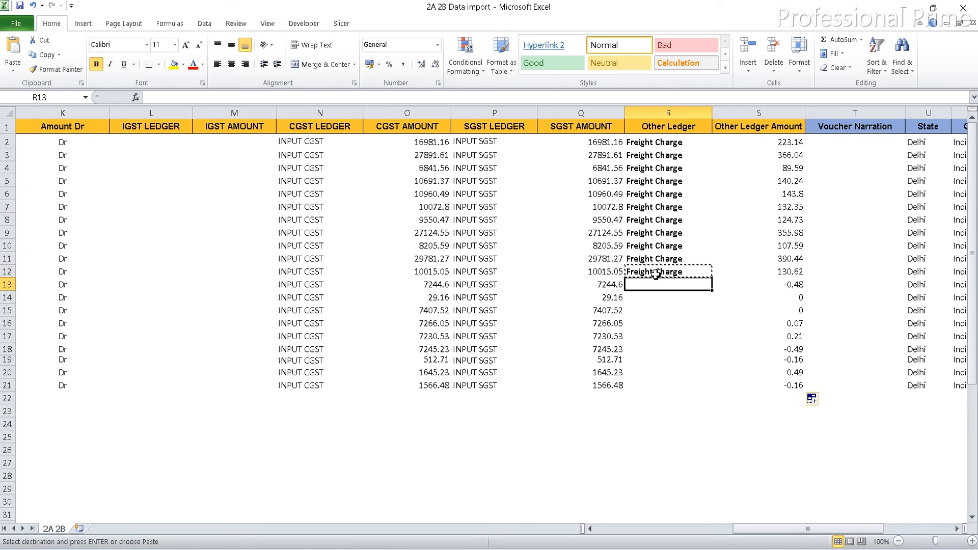
key(shift+Down)
key(shift+Down)
key(shift+Down)
key(shift+Down)
key(shift+Down)
key(shift+Down)
key(shift+Down)
key(shift+Down)
key(Return)
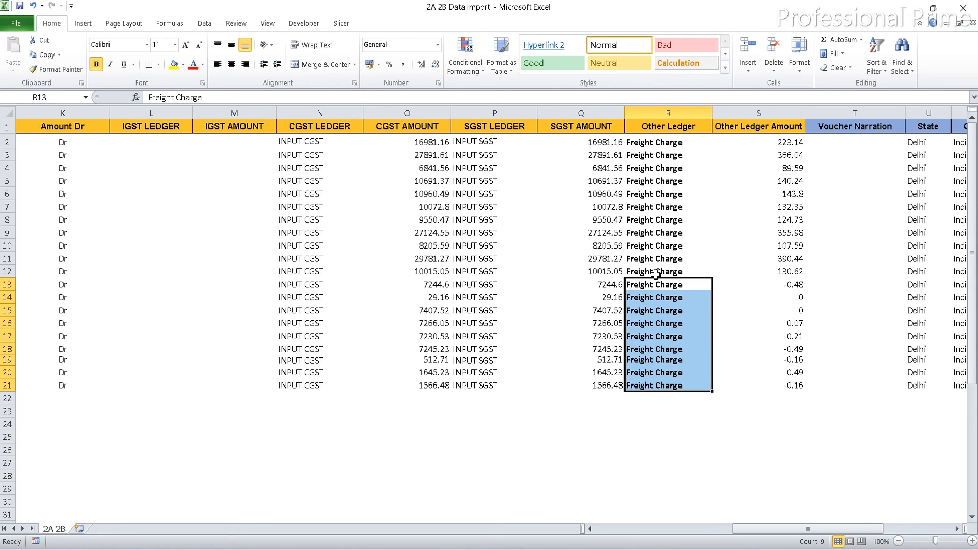
Step: Examine the Other Ledger entries in column R up to the first data row
key(Up)
key(Up)
key(Up)
key(Up)
key(Up)
key(Up)
key(Up)
key(Up)
key(Up)
key(Up)
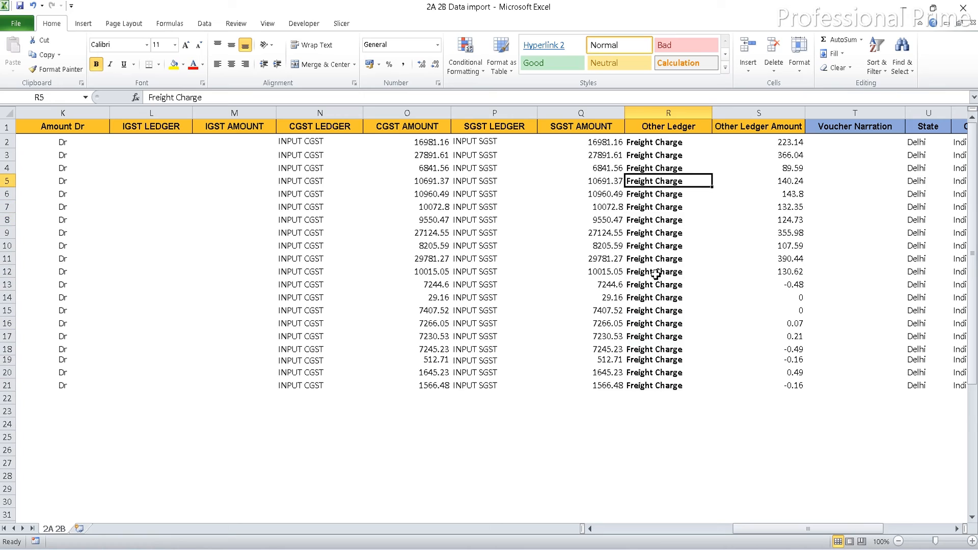
key(Up)
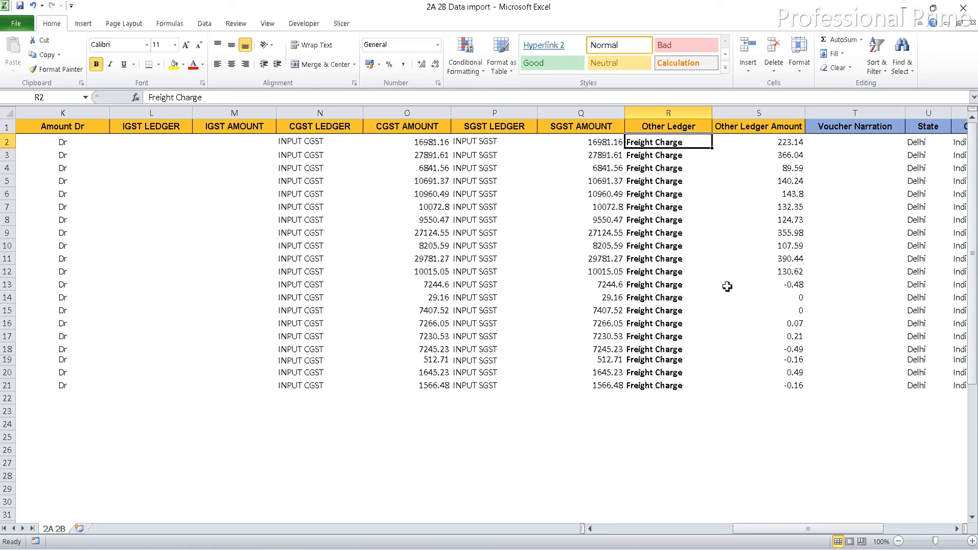
Step: Replace the Total Invoice Value in G13 with the formula =J13+O13+Q13, adding the taxable value, CGST and SGST amounts
click(785, 284)
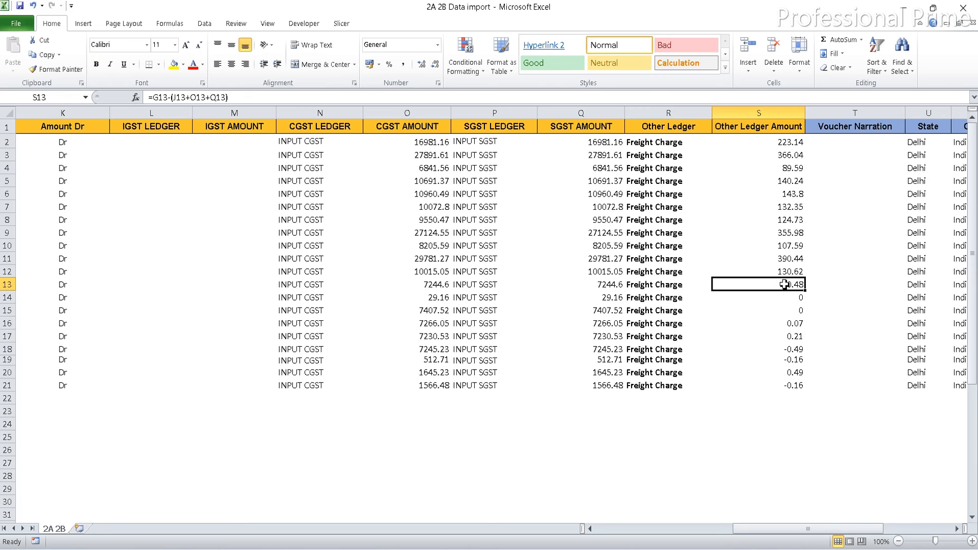
key(Left)
key(Left)
key(Left)
key(Left)
key(Left)
key(Left)
key(Left)
key(Left)
key(Left)
key(Left)
key(Left)
key(Left)
key(Left)
key(Left)
key(Left)
key(Left)
key(Left)
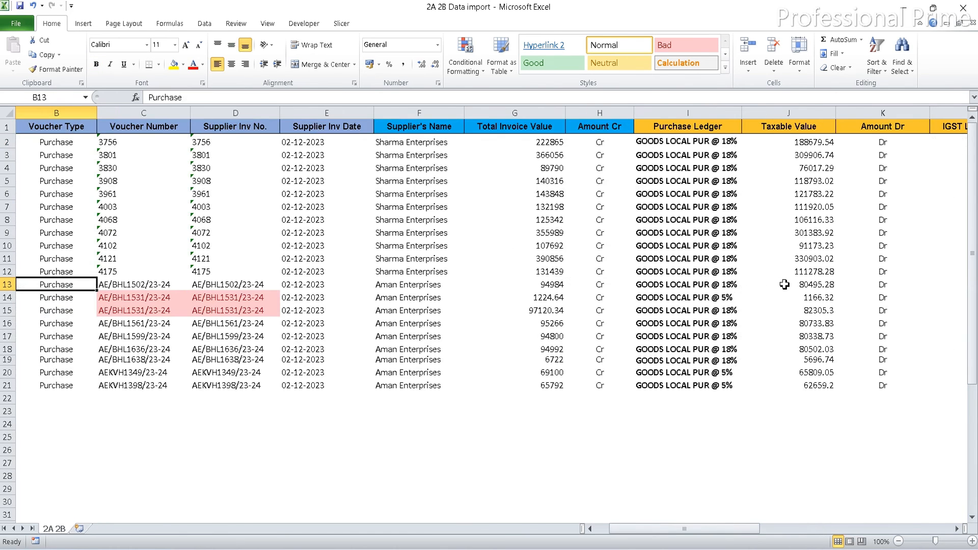
key(Right)
key(Right)
key(Right)
key(Right)
key(Right)
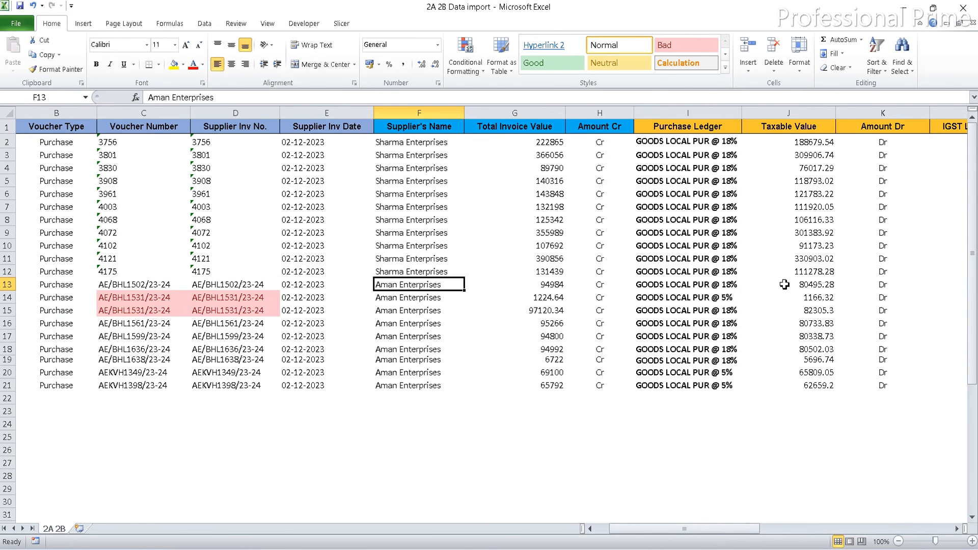
text(=)
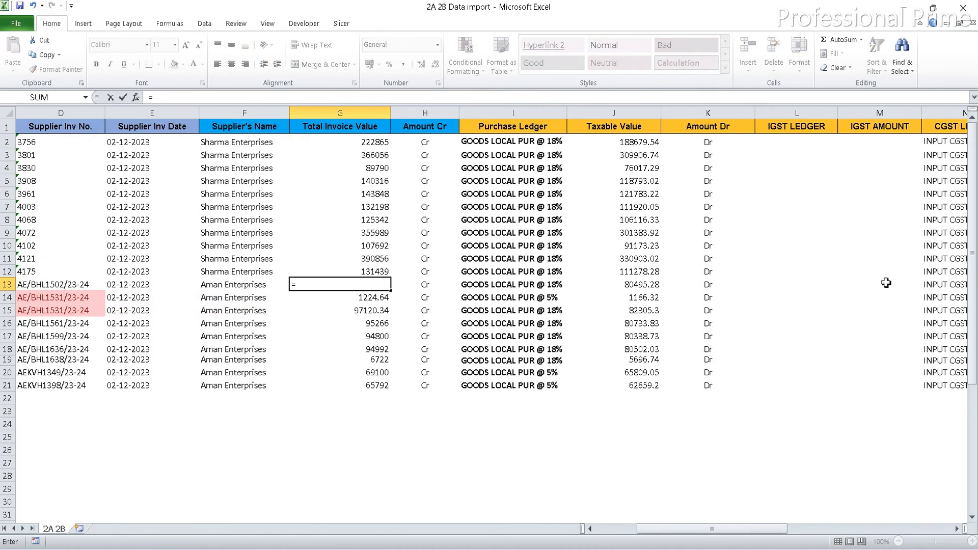
click(647, 288)
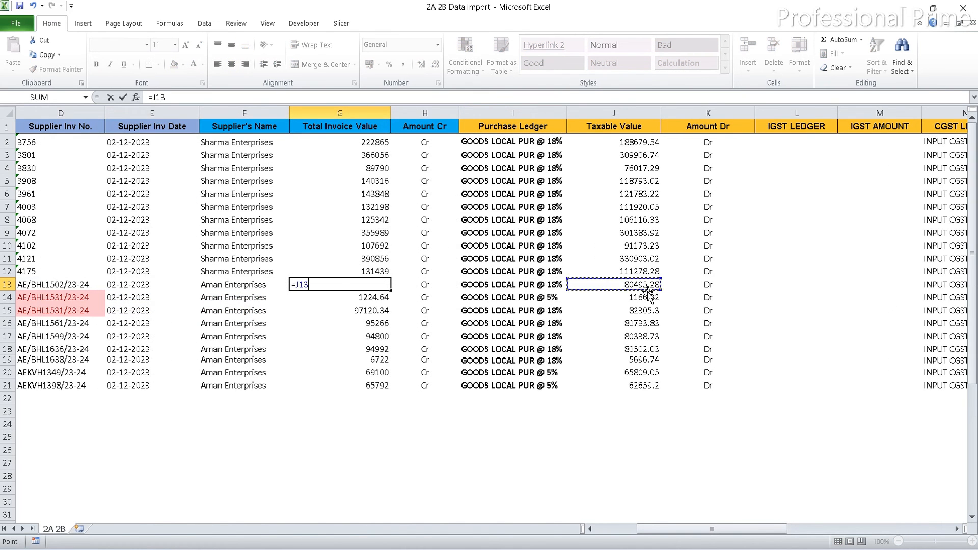
text(+)
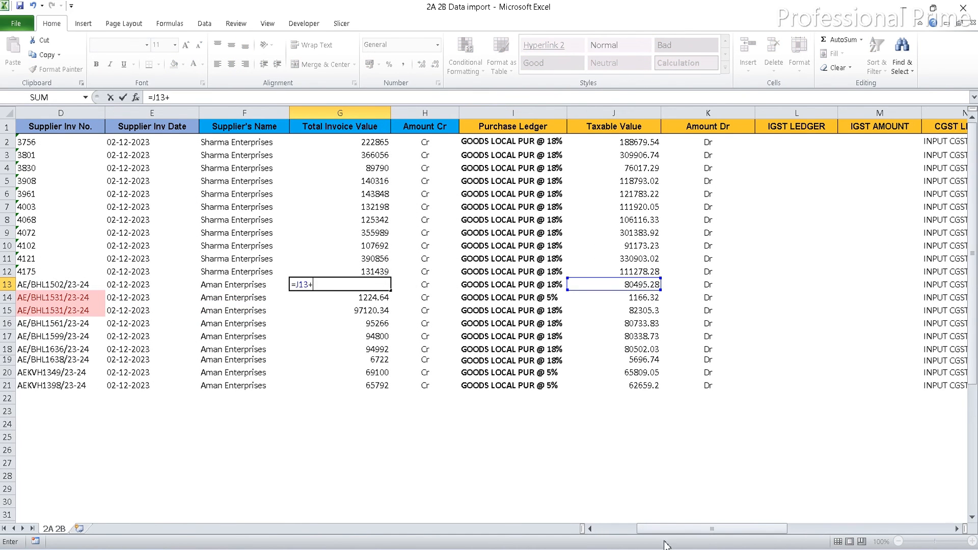
drag(652, 533, 715, 536)
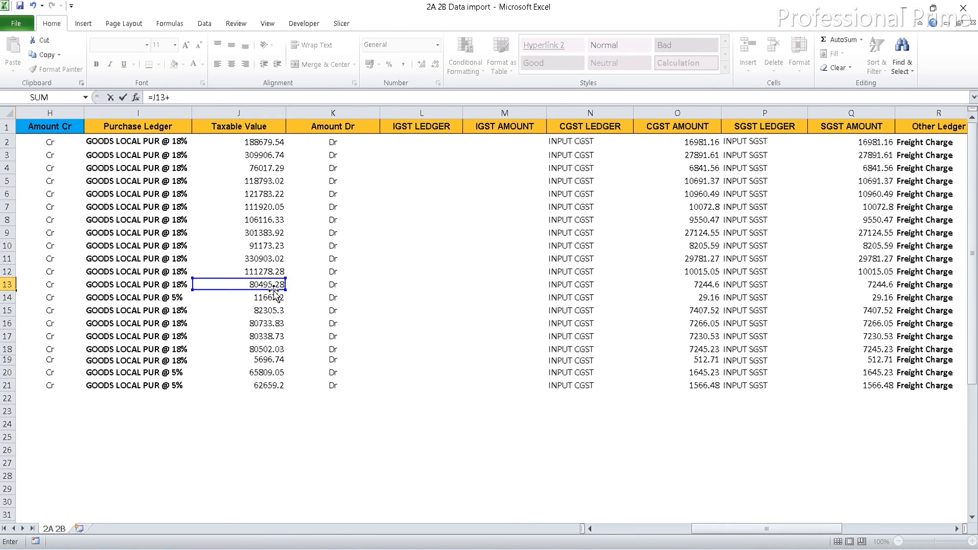
key(Right)
key(Right)
key(Right)
key(Right)
key(Right)
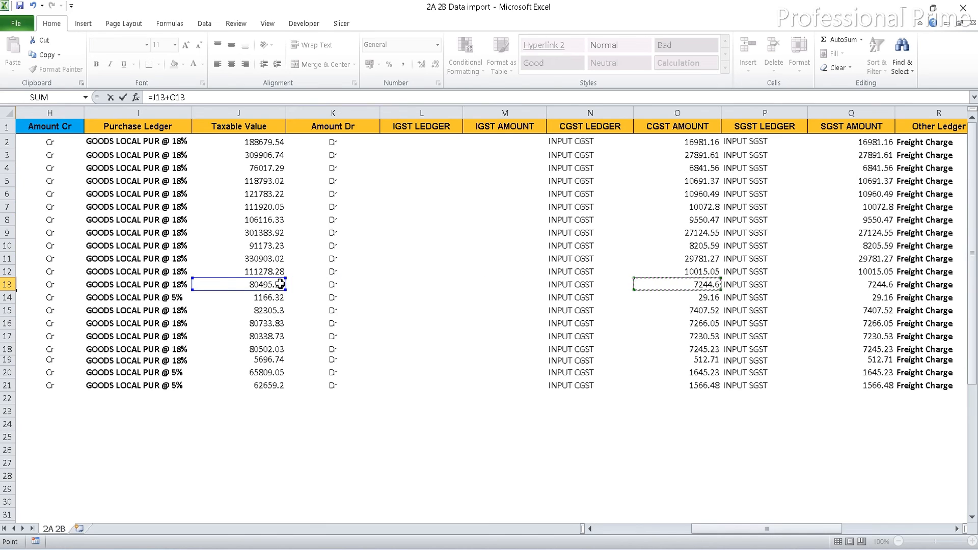
text(+)
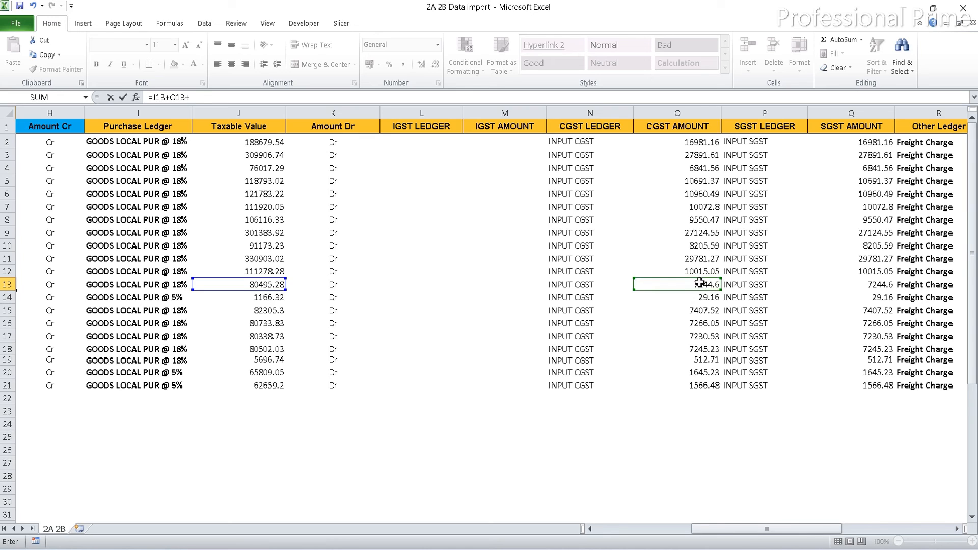
key(Right)
key(Right)
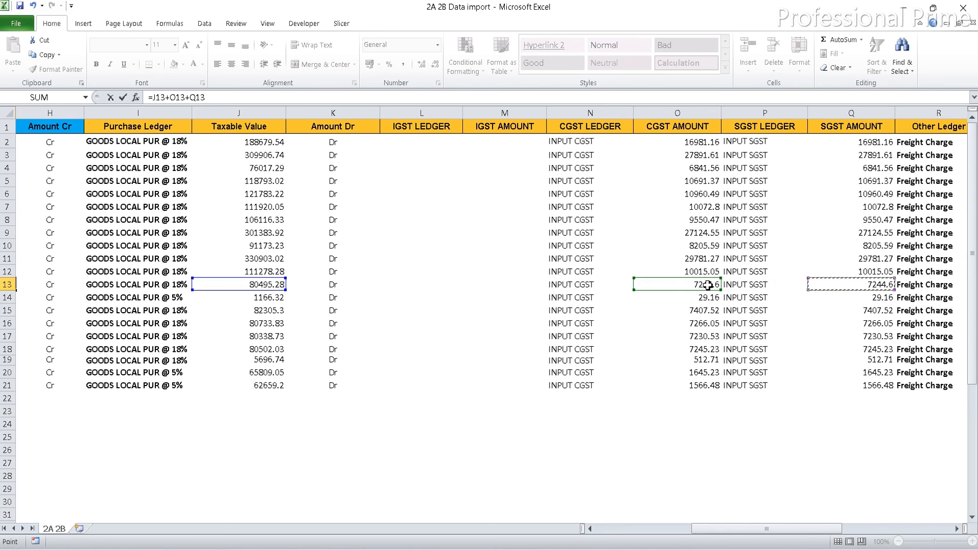
key(Return)
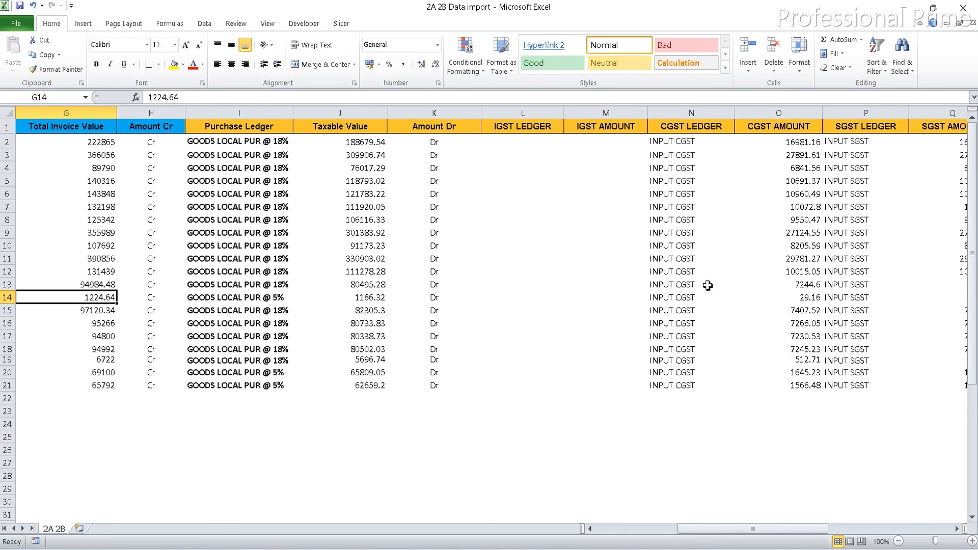
Step: Examine row 13 across the GST, Other Ledger, state and country columns and back to the purchase ledger
key(Up)
key(Right)
key(ctrl+Right)
key(ctrl+Right)
key(ctrl+Right)
key(ctrl+Right)
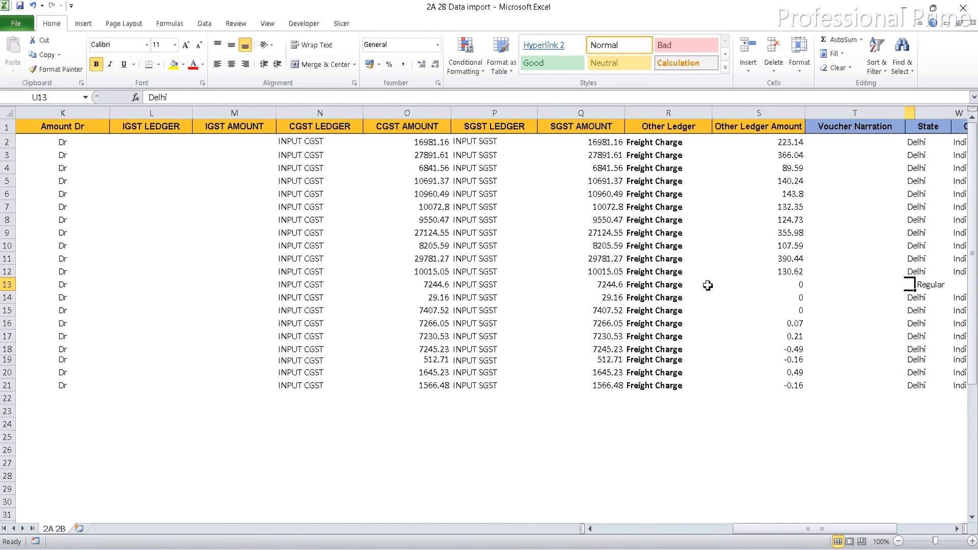
key(ctrl+Right)
key(Right)
key(Left)
key(Left)
key(Left)
key(Left)
key(Left)
key(Left)
key(Left)
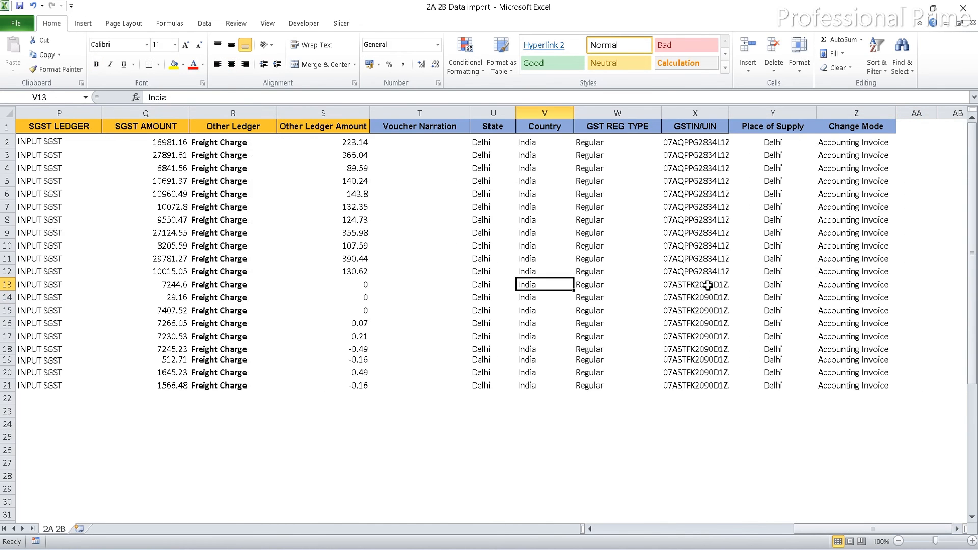
key(Left)
key(Left)
key(Left)
key(Left)
key(Left)
key(Left)
key(Left)
key(Left)
key(Left)
key(Left)
key(Left)
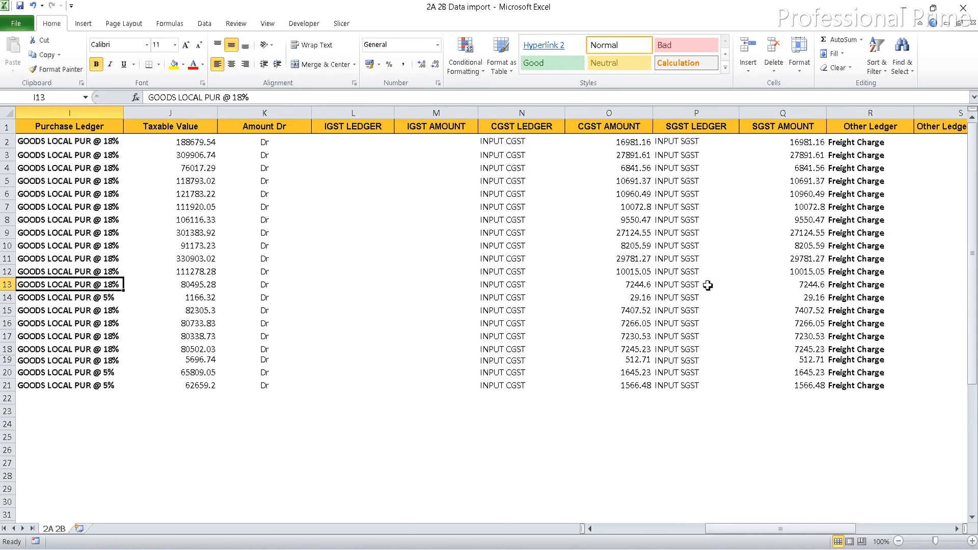
Step: Examine the Other Ledger Amount cells from row 13 downward
key(Right)
key(Right)
key(Right)
key(Right)
key(Right)
key(Right)
key(Right)
key(Right)
key(Right)
key(Right)
key(Right)
key(Right)
key(Right)
key(Left)
key(Left)
key(Left)
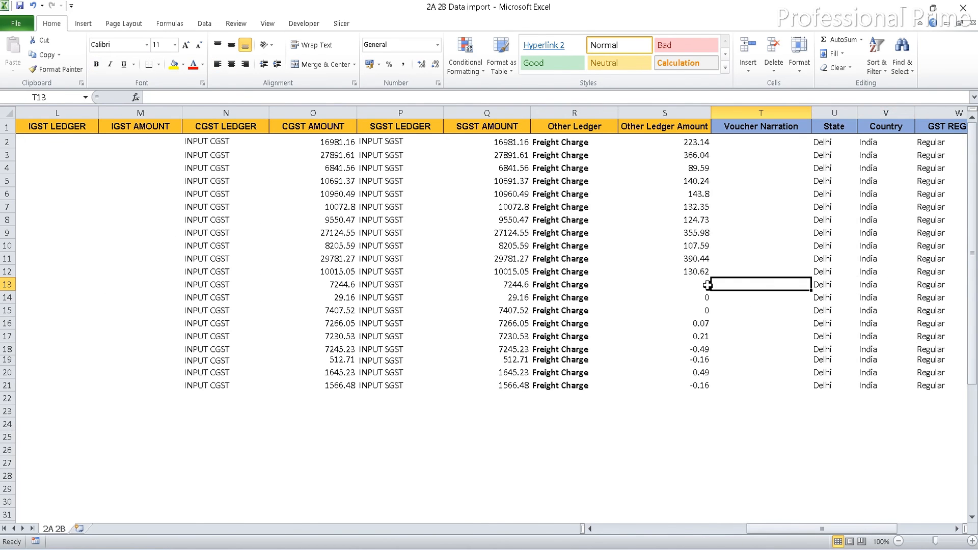
key(Down)
key(Down)
key(Down)
key(Down)
key(Up)
key(Up)
key(Up)
key(Up)
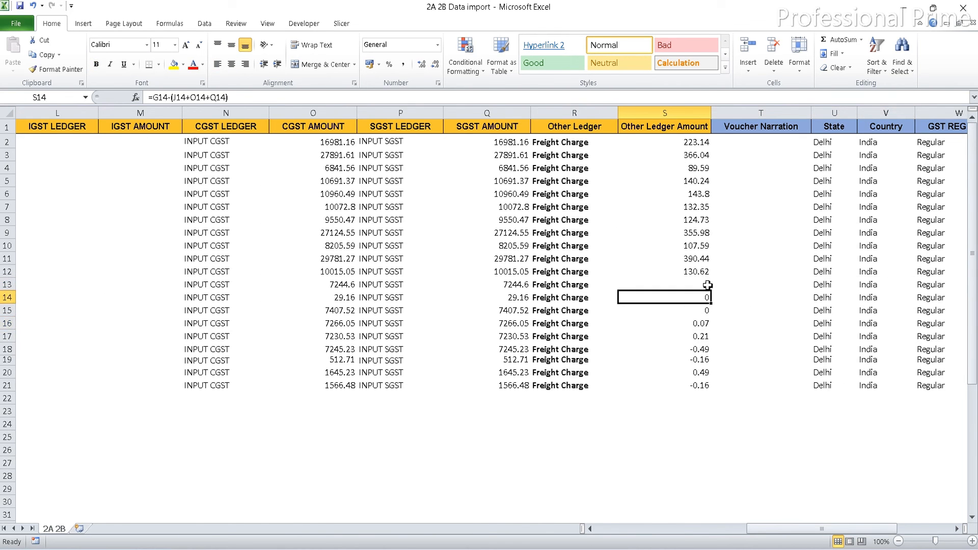
Step: Fill the Total Invoice Value formula from G13 down through G21
key(Left)
key(Left)
key(Left)
key(Left)
key(Left)
key(Left)
key(Left)
key(Left)
key(Left)
key(Left)
key(Left)
key(Left)
key(Left)
key(Left)
key(Left)
key(Left)
key(Left)
key(Left)
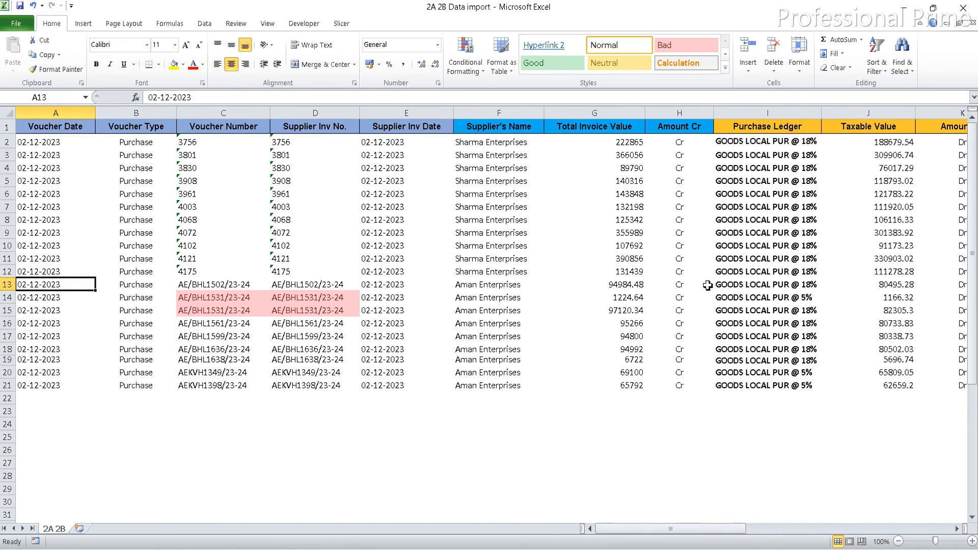
key(Right)
key(Right)
key(Right)
key(Right)
key(Right)
key(Right)
key(Right)
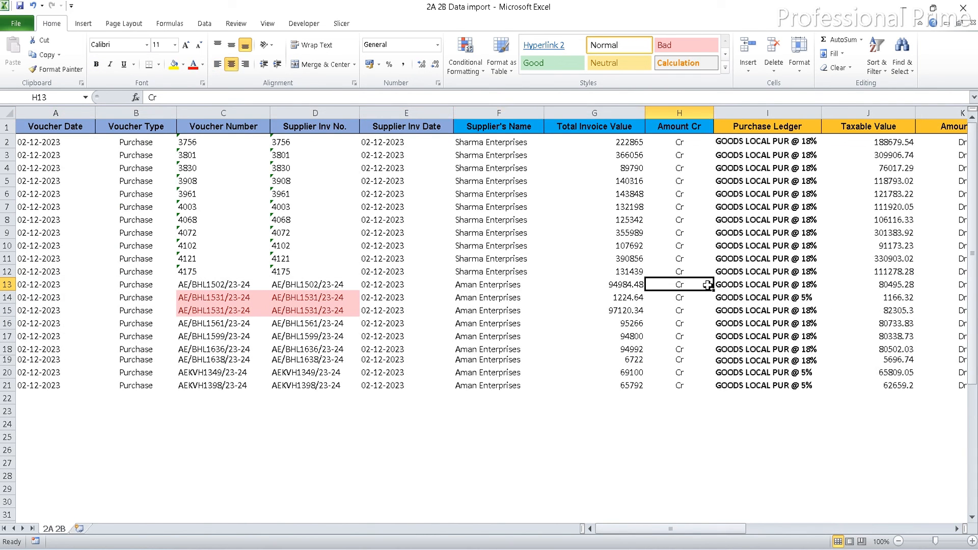
key(Left)
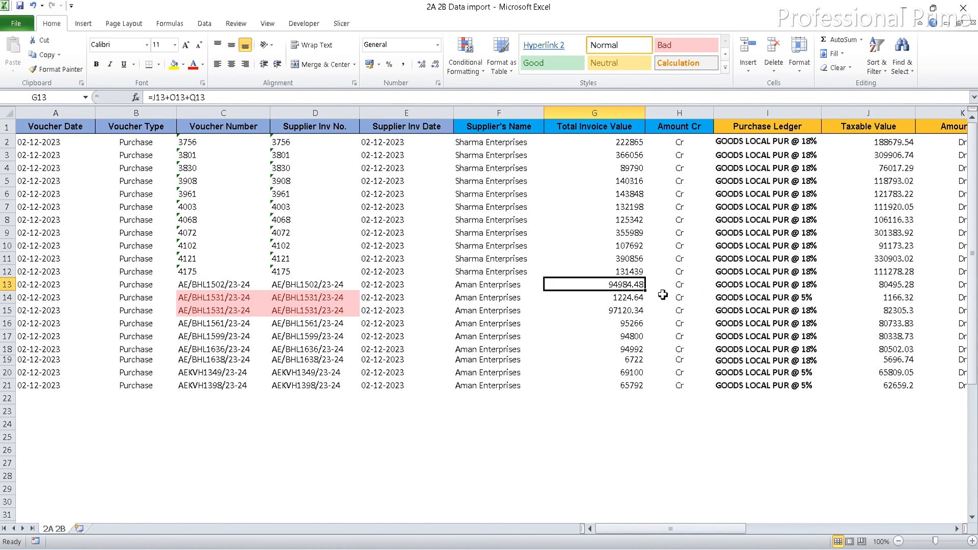
double_click(647, 291)
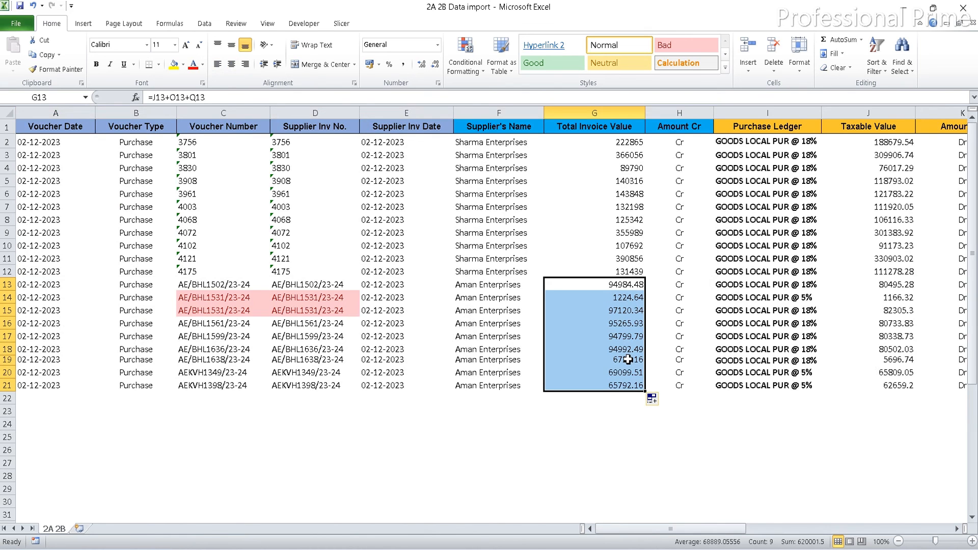
Step: Clear the Other Ledger and Other Ledger Amount entries in R13 through S21
key(Right)
key(Right)
key(Right)
key(Right)
key(Right)
key(Right)
key(Right)
key(Right)
key(Right)
key(Right)
key(Right)
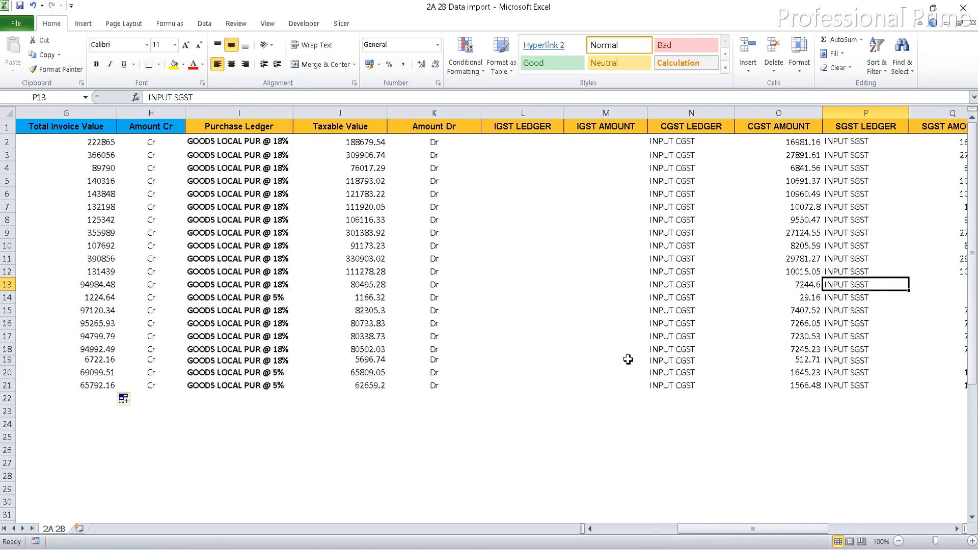
key(Right)
key(Right)
key(Left)
key(Left)
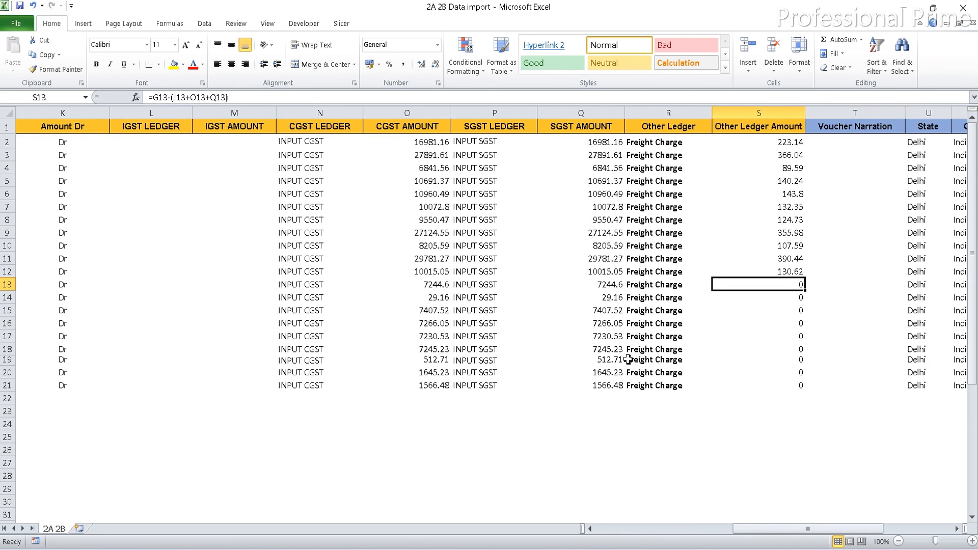
key(shift+Right)
key(shift+Down)
key(shift+Down)
key(shift+Down)
key(shift+Down)
key(shift+Down)
key(shift+Down)
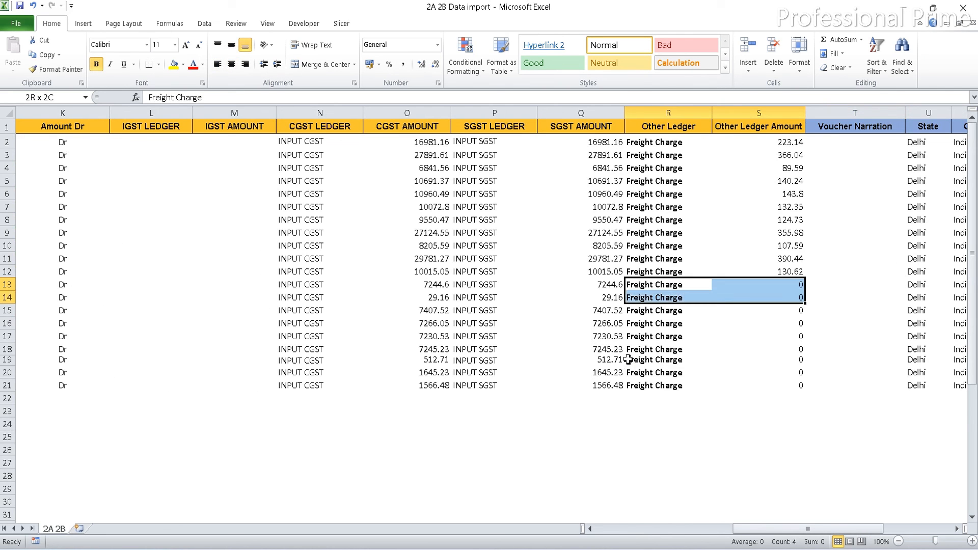
key(shift+Down)
key(shift+Down)
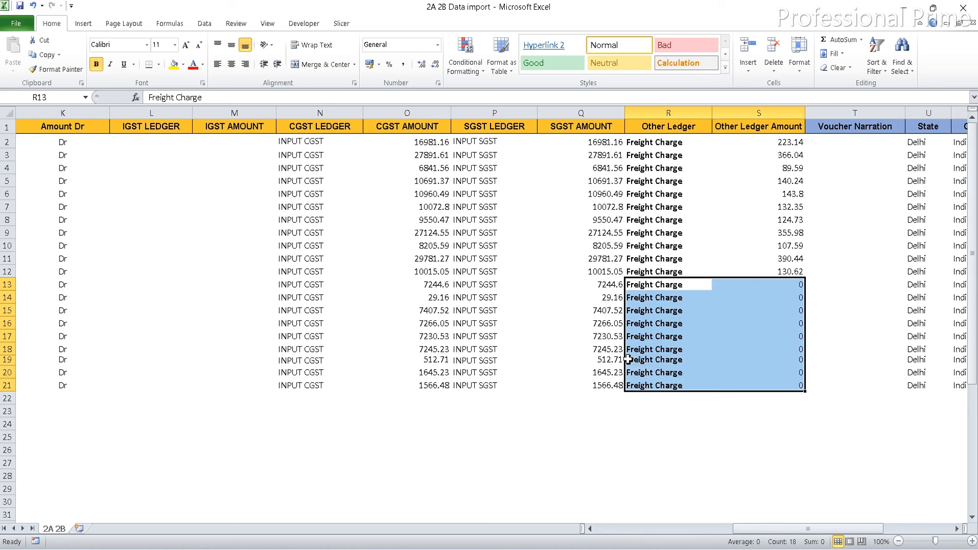
key(Delete)
key(Up)
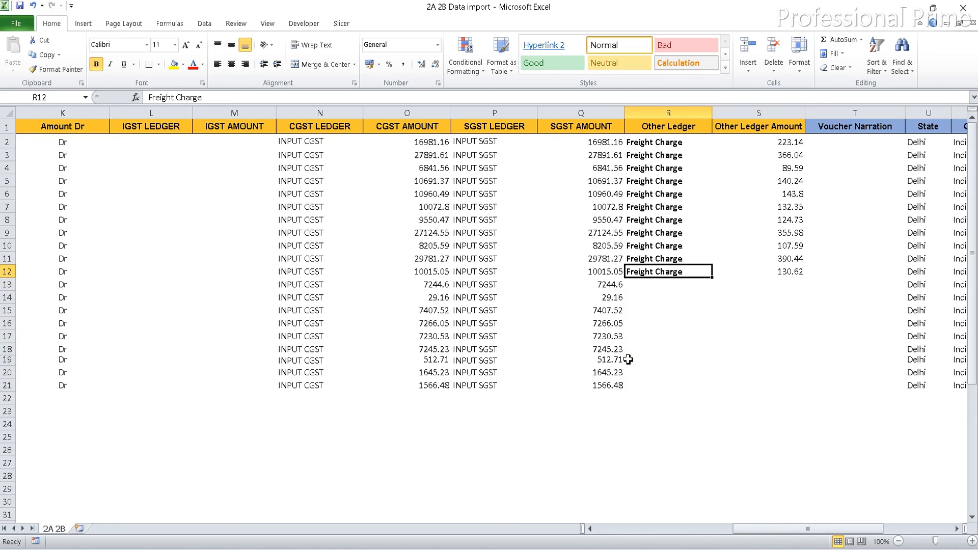
Step: Review the header row from the Other Ledger column back to the Voucher Date column
key(Up)
key(Up)
key(Up)
key(Up)
key(Up)
key(Up)
key(Up)
key(Up)
key(Up)
key(Up)
key(Up)
key(Left)
key(Left)
key(Left)
key(Left)
key(Left)
key(Left)
key(Left)
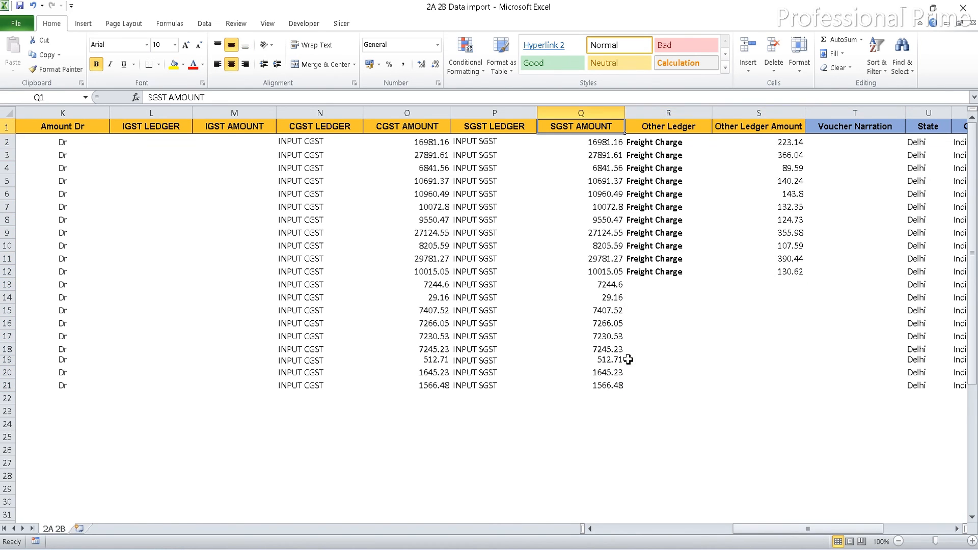
key(Left)
key(Left)
key(Left)
key(Left)
key(Left)
key(Left)
key(Left)
key(Left)
key(Left)
key(Left)
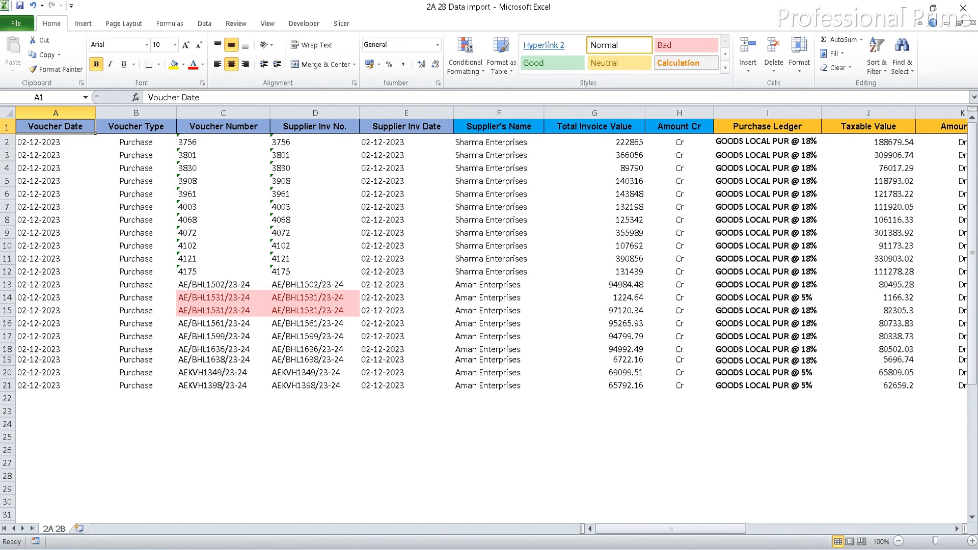
Step: Switch to TallyPrime and set up a transactions import from the Excel file 2A 2B Data import.xlsx
key(alt+Tab)
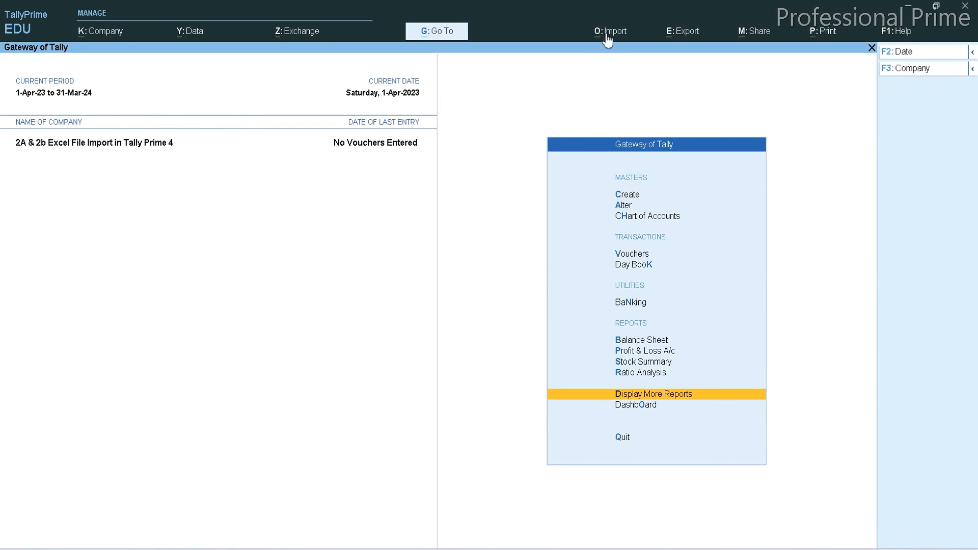
click(615, 34)
key(Down)
key(Return)
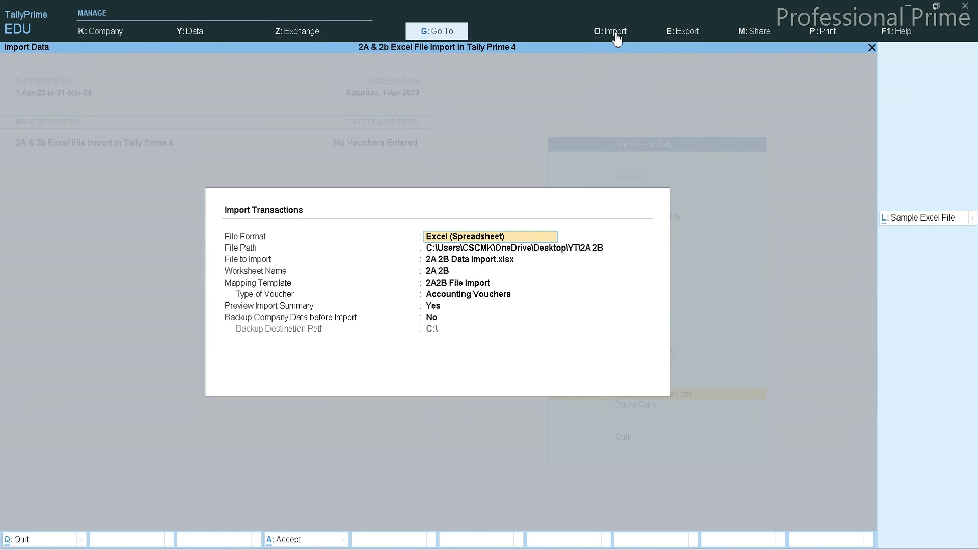
key(Return)
key(Return)
key(Return)
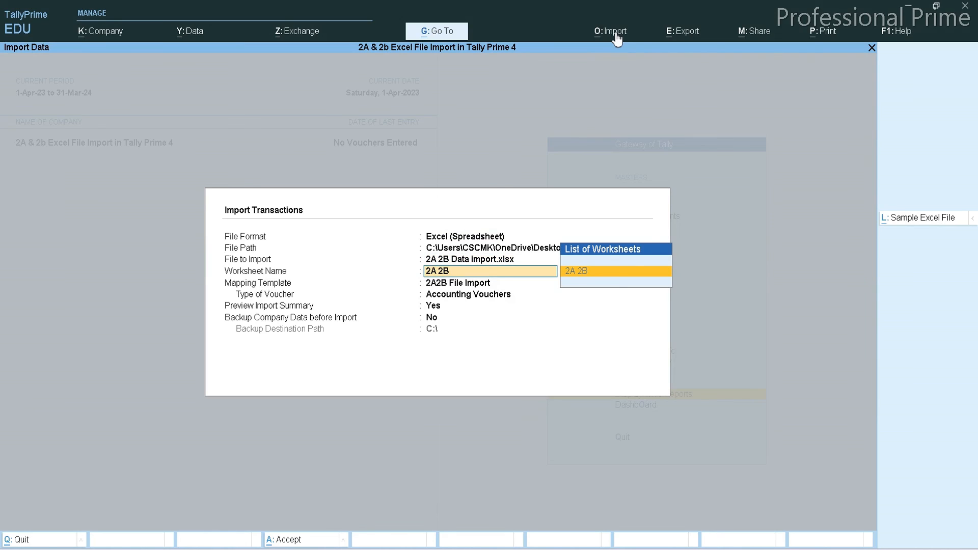
Step: Import the accounting vouchers from worksheet 2A 2B with the 2A2B File Import mapping template after previewing the import summary
key(Return)
key(Return)
key(Return)
key(Return)
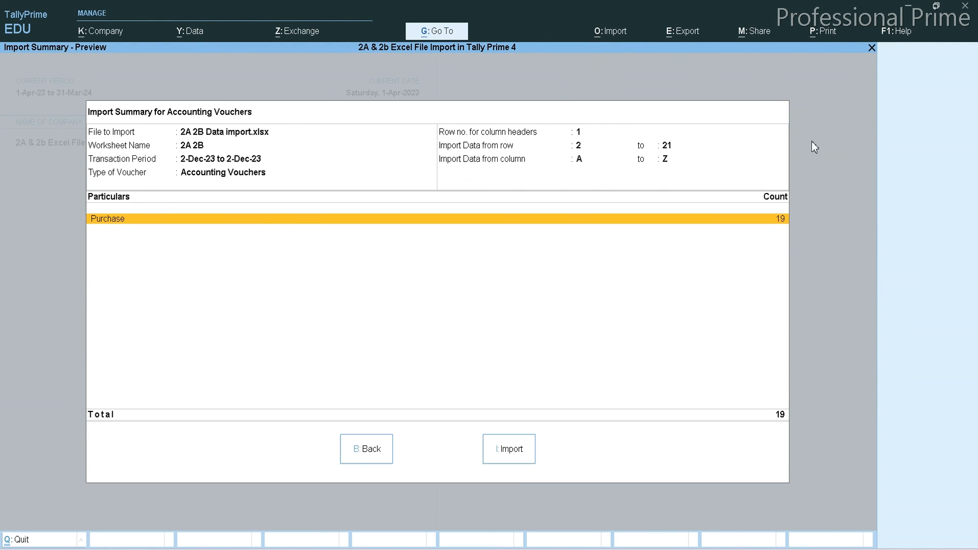
click(525, 450)
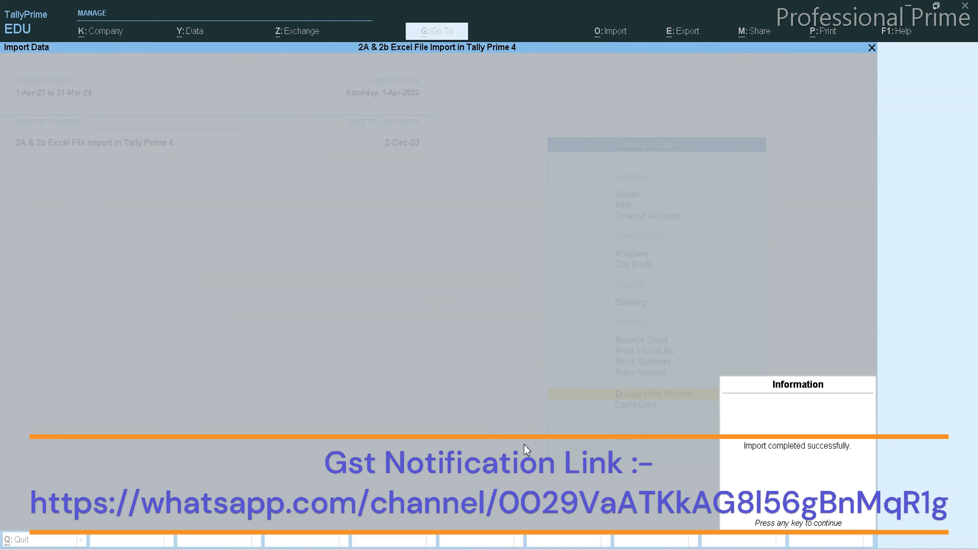
click(793, 455)
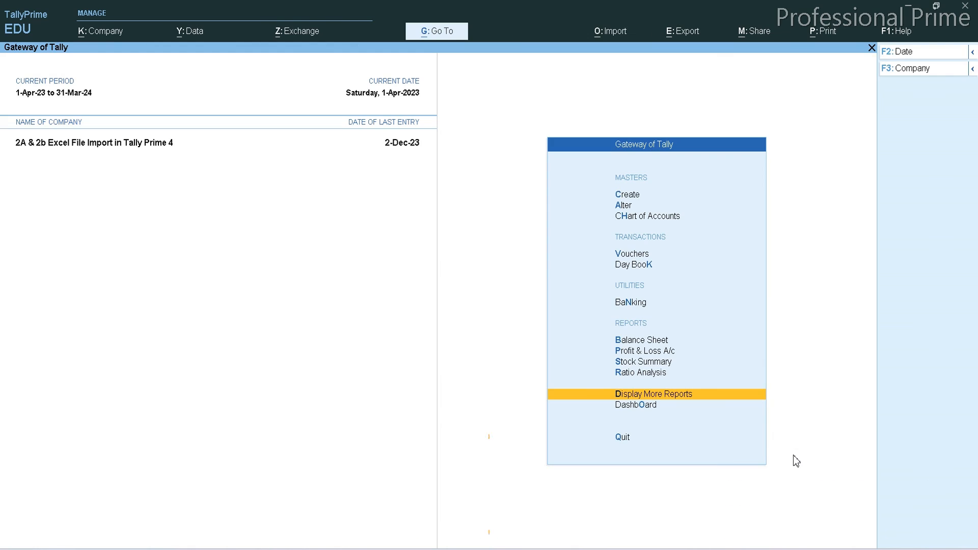
Step: Open the Purchase Register for December and review the list of imported purchase vouchers from beginning to end
key(d)
key(a)
key(p)
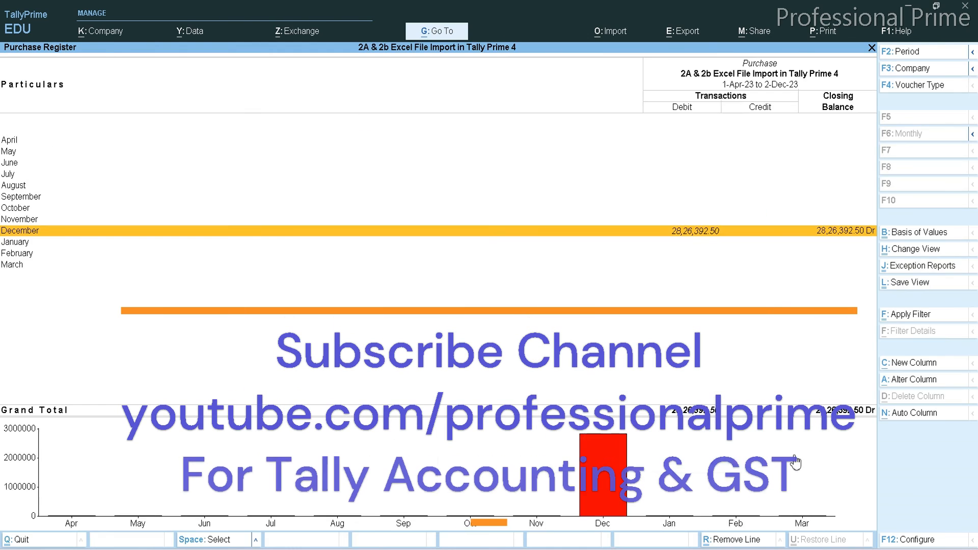
key(Return)
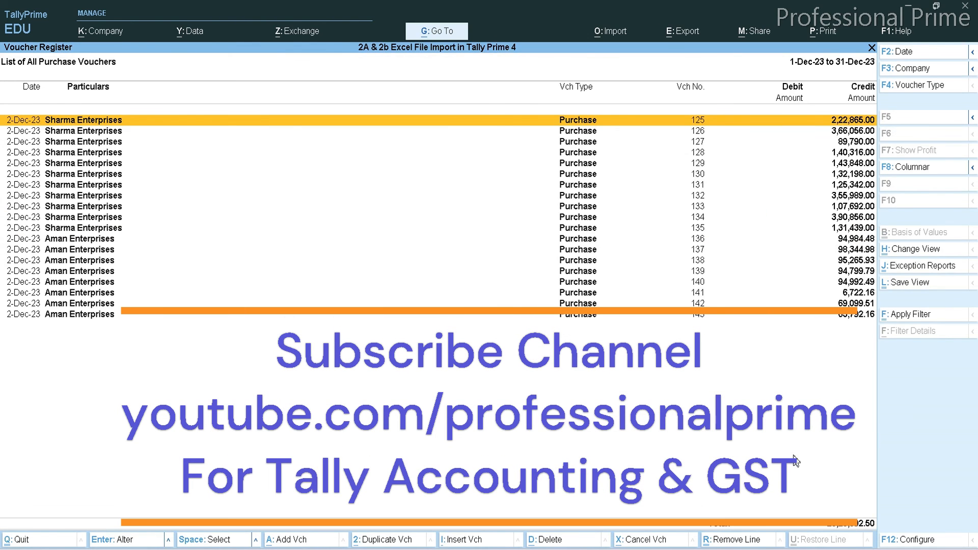
key(Down)
key(Down)
key(Down)
key(Down)
key(Down)
key(Down)
key(Down)
key(Down)
key(Down)
key(Down)
key(Down)
key(Down)
key(Down)
key(Down)
key(Down)
key(Down)
key(Down)
key(Down)
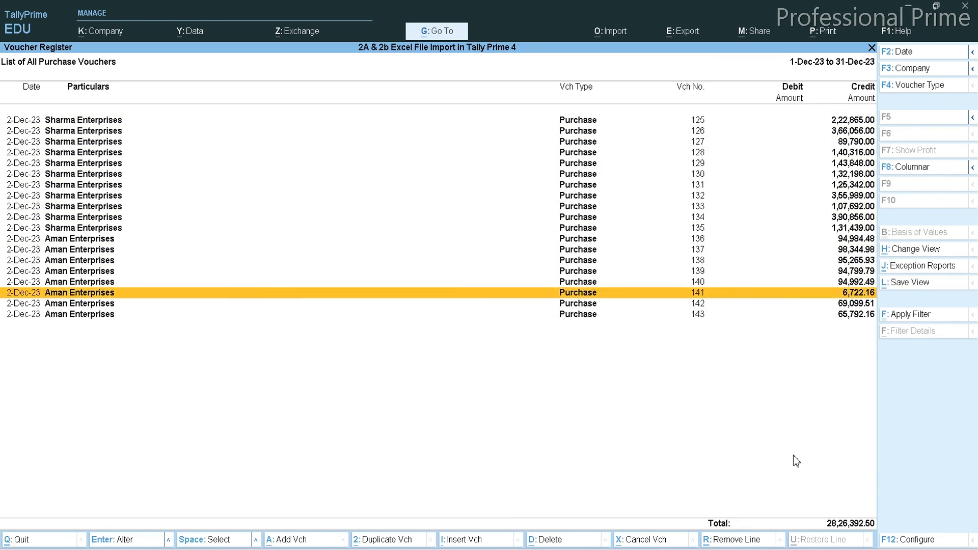
key(Up)
key(Up)
key(Up)
key(Up)
key(Up)
key(Up)
key(Up)
key(Up)
key(Up)
key(Up)
key(Up)
key(Up)
key(Up)
key(Up)
key(Up)
key(Up)
key(Up)
key(Up)
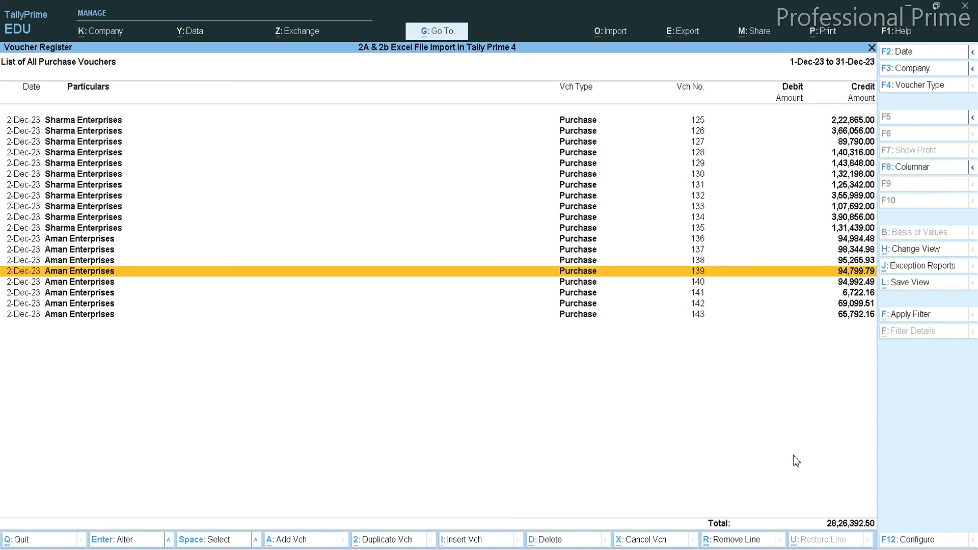
Step: Examine the ledger entries of Sharma Enterprises purchase voucher 125, and return to the voucher register
key(Return)
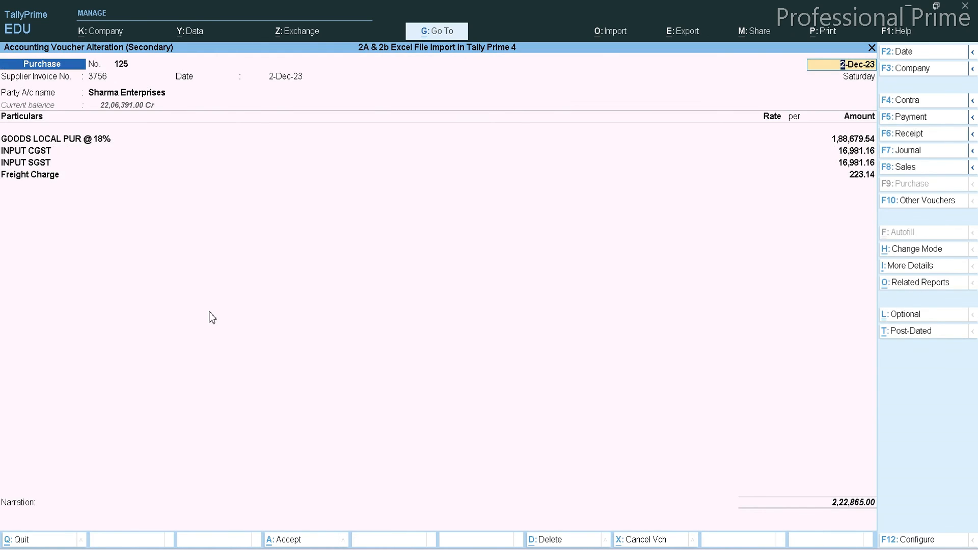
key(Escape)
key(ctrl+a)
Step: Examine the ledger entries of the last Aman Enterprises purchase voucher, 143, and return to the voucher register
key(Down)
key(Down)
key(Down)
key(Down)
key(Down)
key(Down)
key(Down)
key(Down)
key(Down)
key(Down)
key(Down)
key(Down)
key(Down)
key(Down)
key(Down)
key(Down)
key(Down)
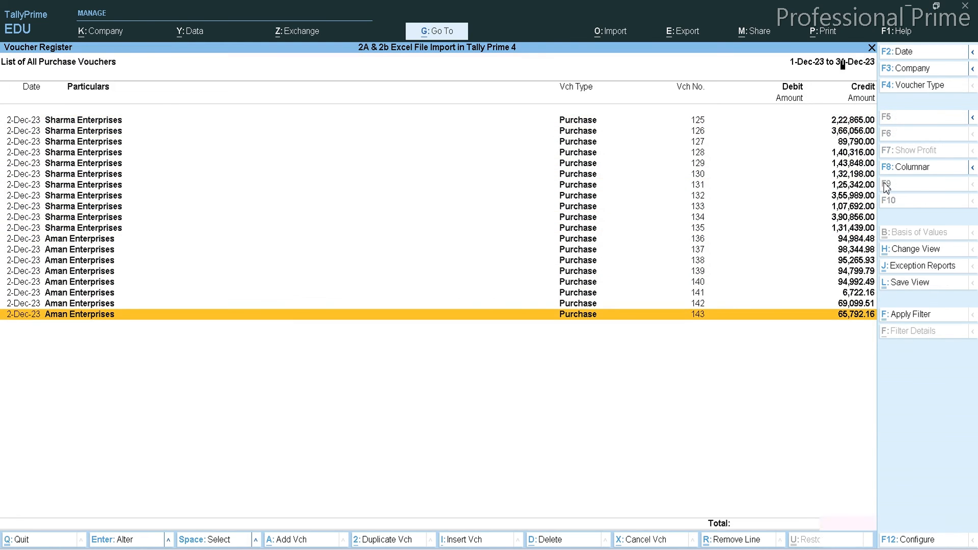
key(Return)
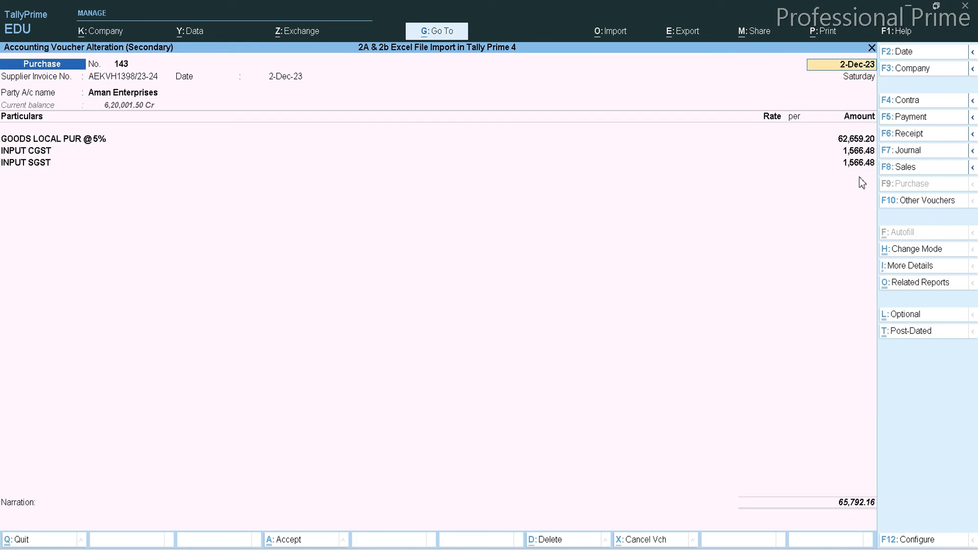
key(ctrl+a)
Step: Examine Aman Enterprises purchase voucher 142 and return to the voucher register
key(Up)
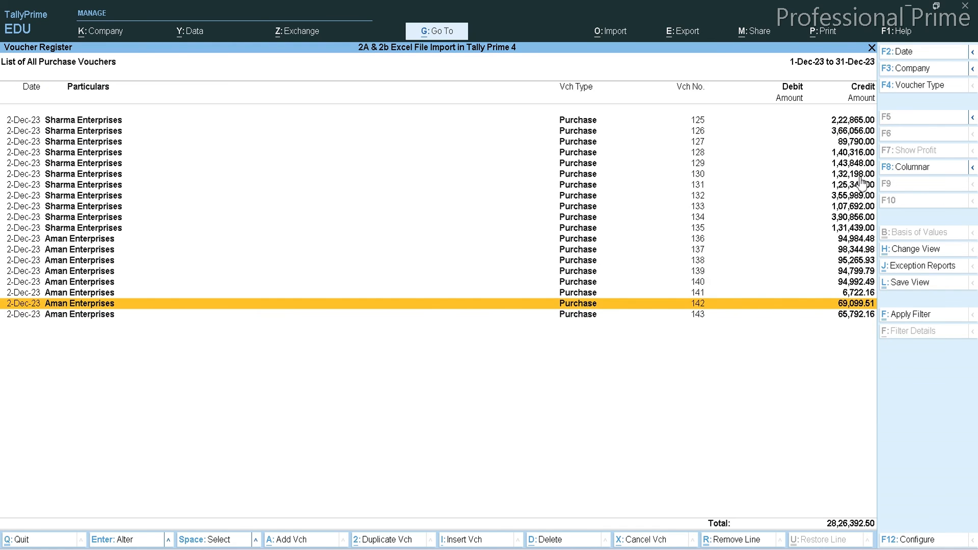
key(Return)
key(ctrl+a)
key(Escape)
key(Return)
Step: Examine the ledger entries of Sharma Enterprises purchase vouchers 126, 127 and 129 one after another
key(Down)
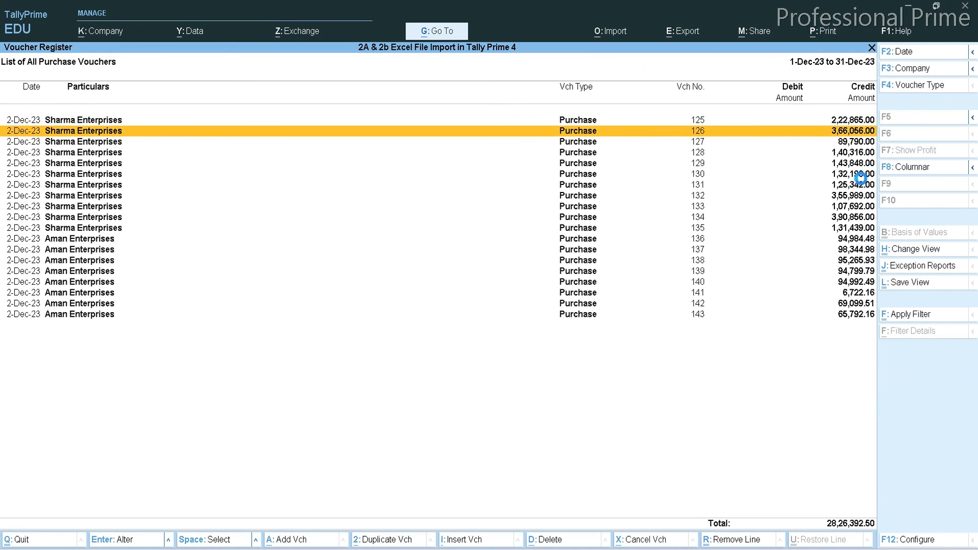
key(Return)
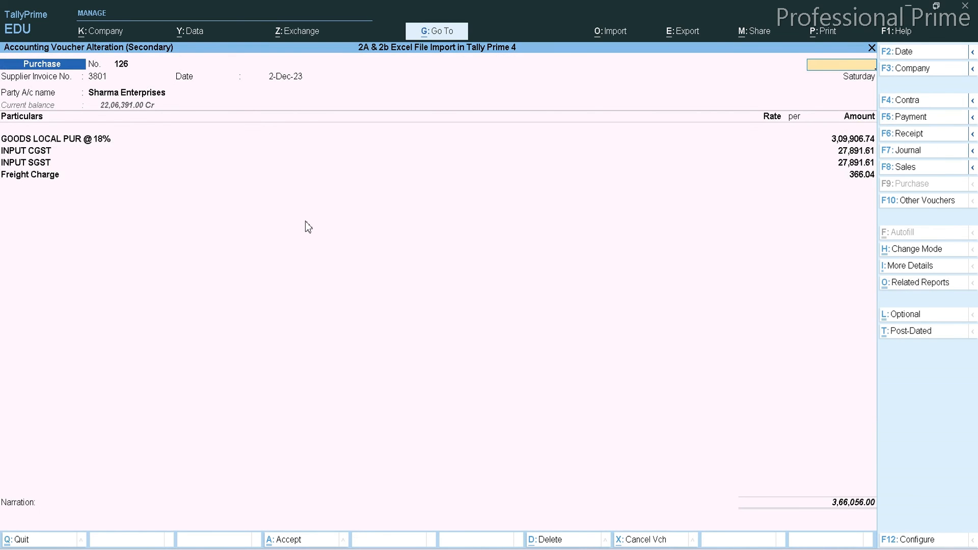
key(ctrl+a)
key(Down)
key(Return)
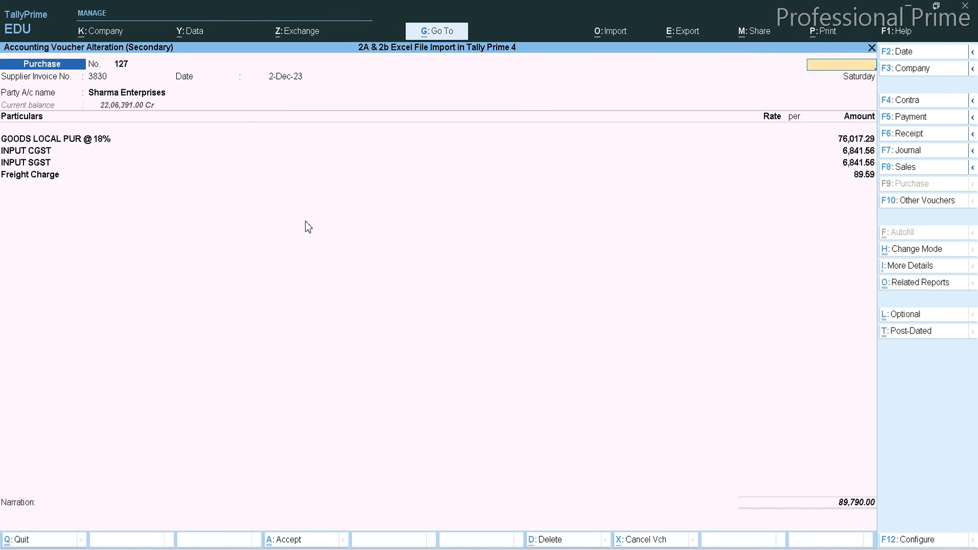
key(ctrl+a)
key(Down)
key(Return)
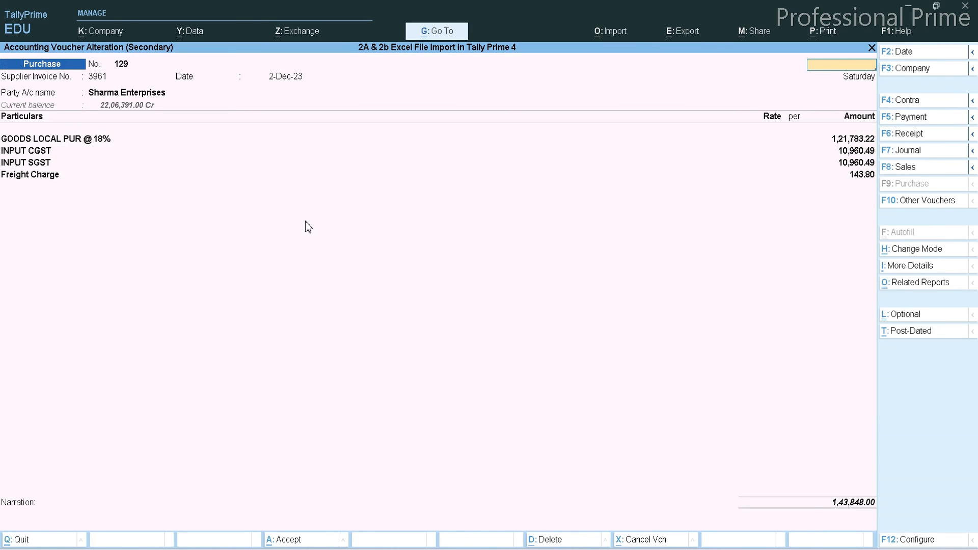
Step: Close voucher 129 and switch back to the 2A 2B Data import workbook in Excel
key(Escape)
key(y)
key(Return)
key(Escape)
key(Escape)
key(y)
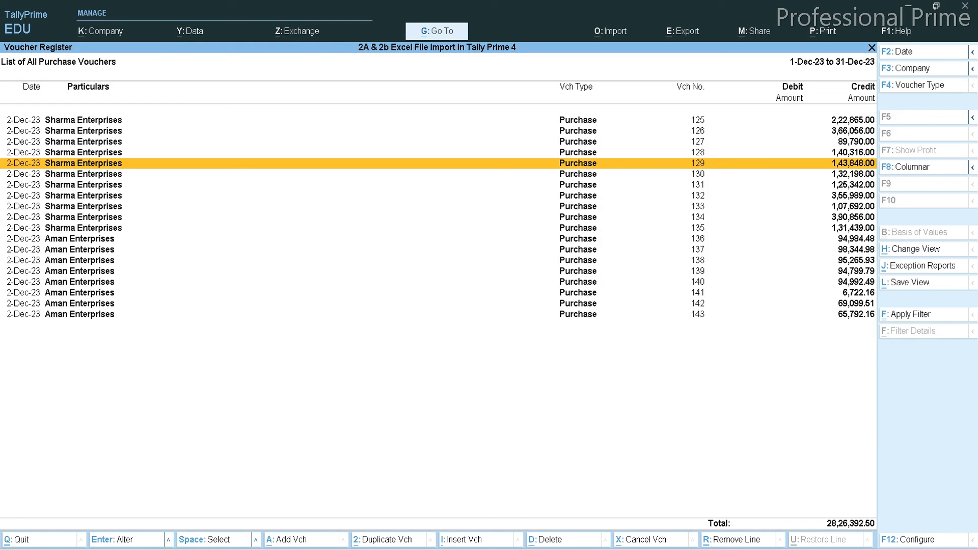
click(605, 547)
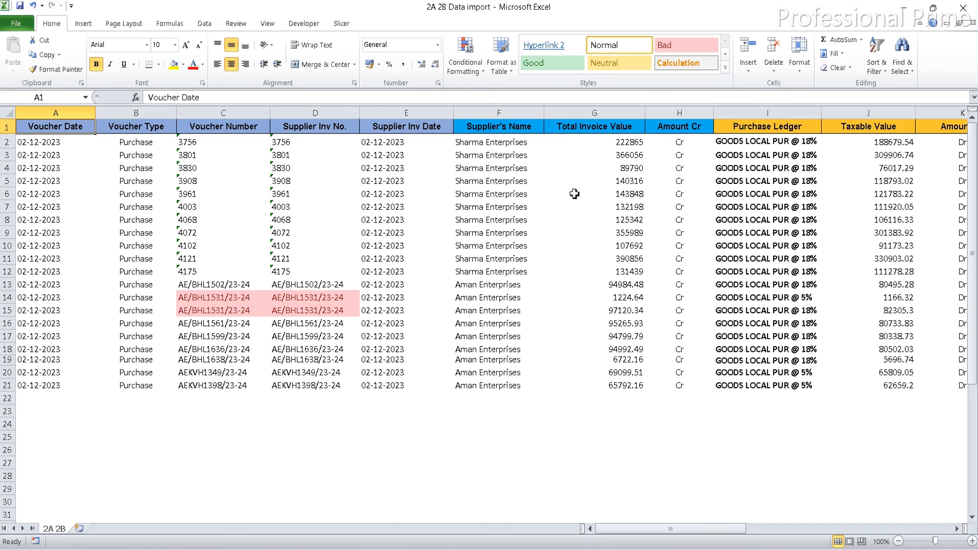